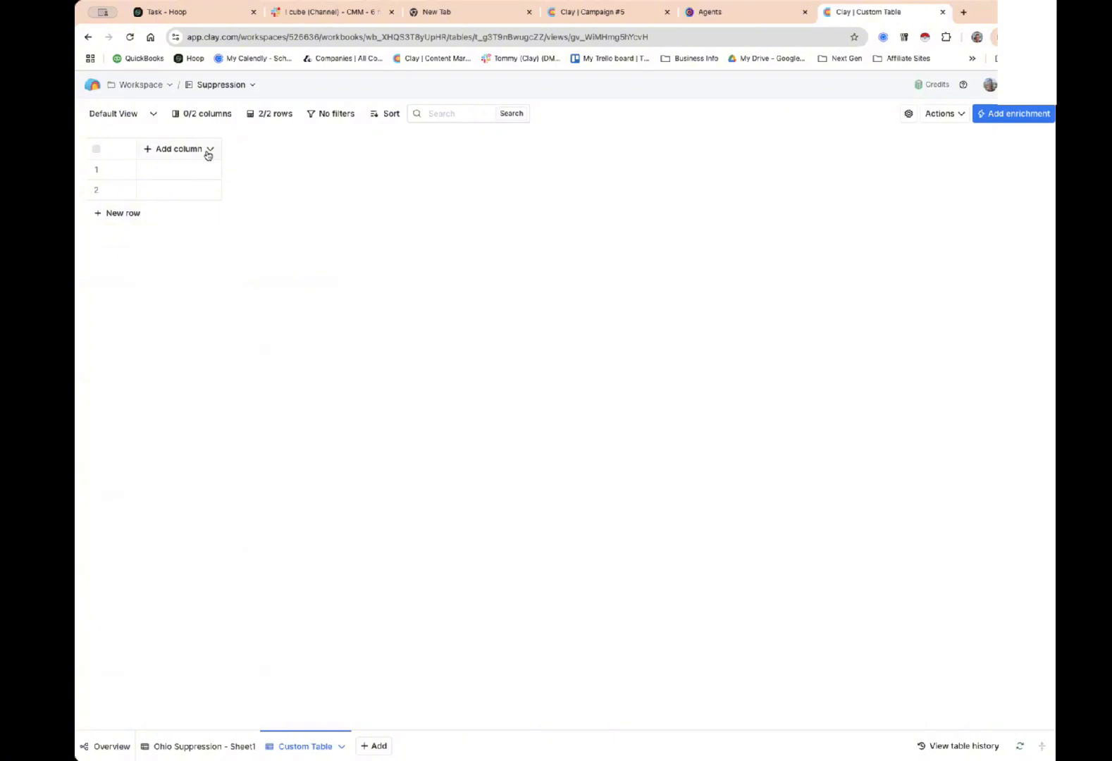
Add a text column named Email and paste an email address into row 1.
left_click(209, 151)
left_click(175, 315)
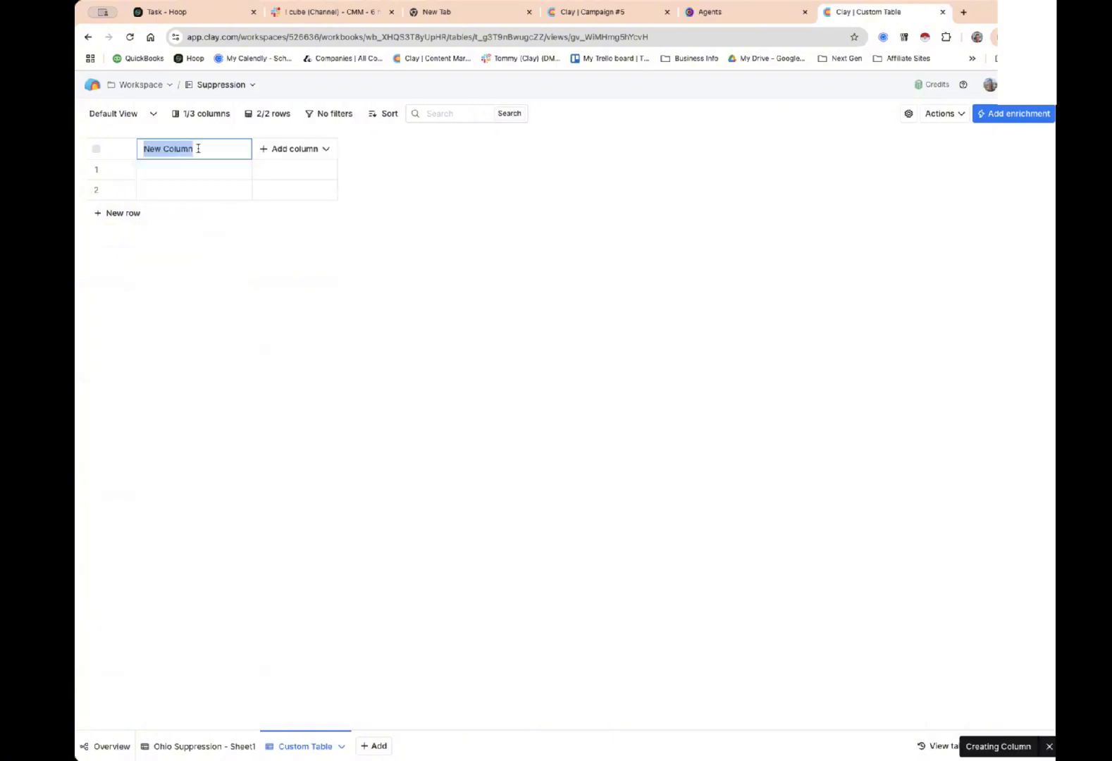
type("Email")
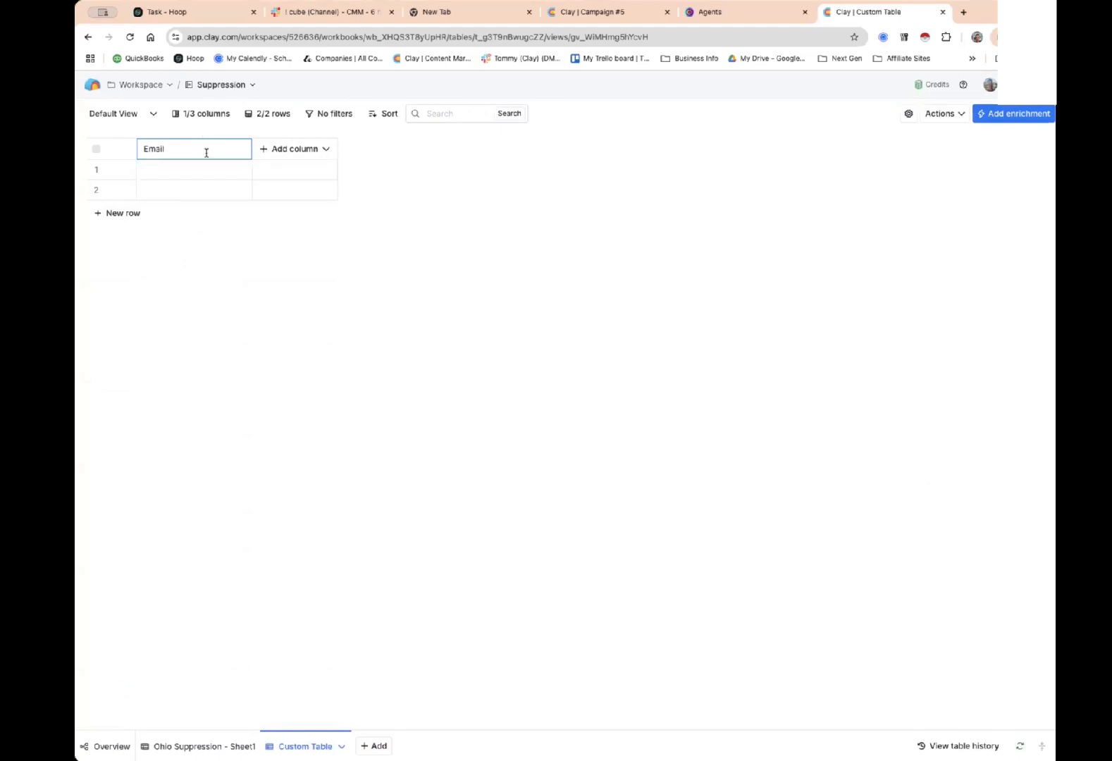
left_click(194, 178)
key("ctrl+v")
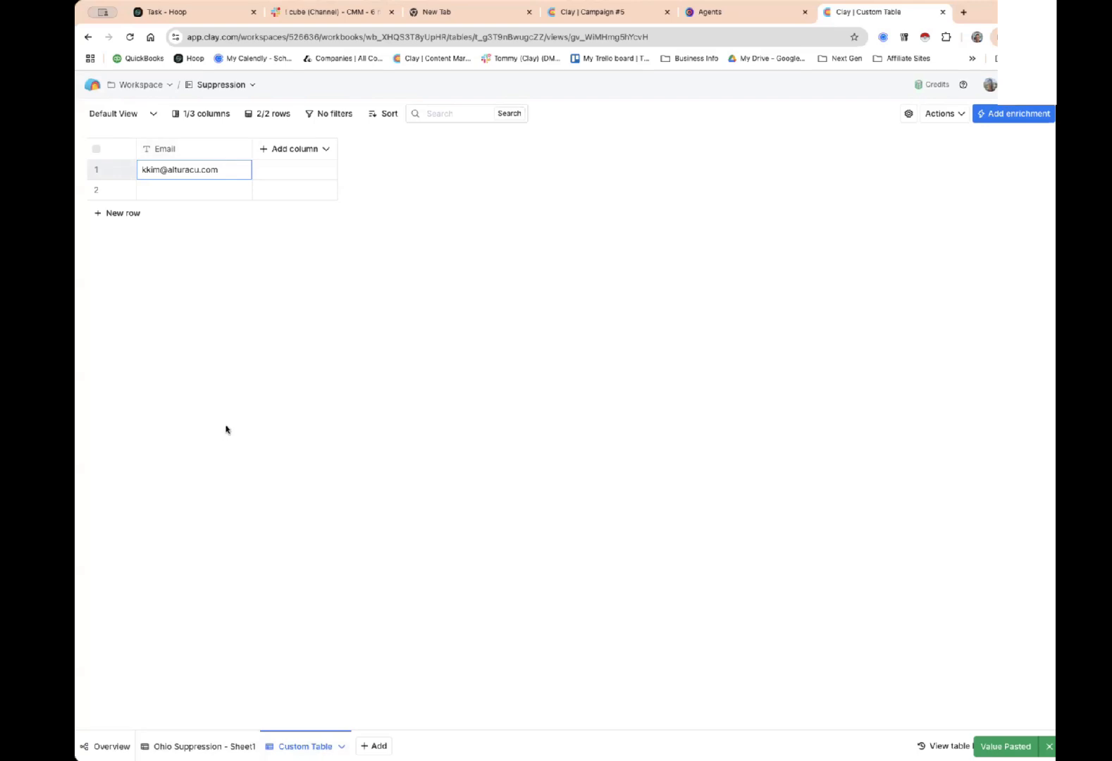
left_click(199, 744)
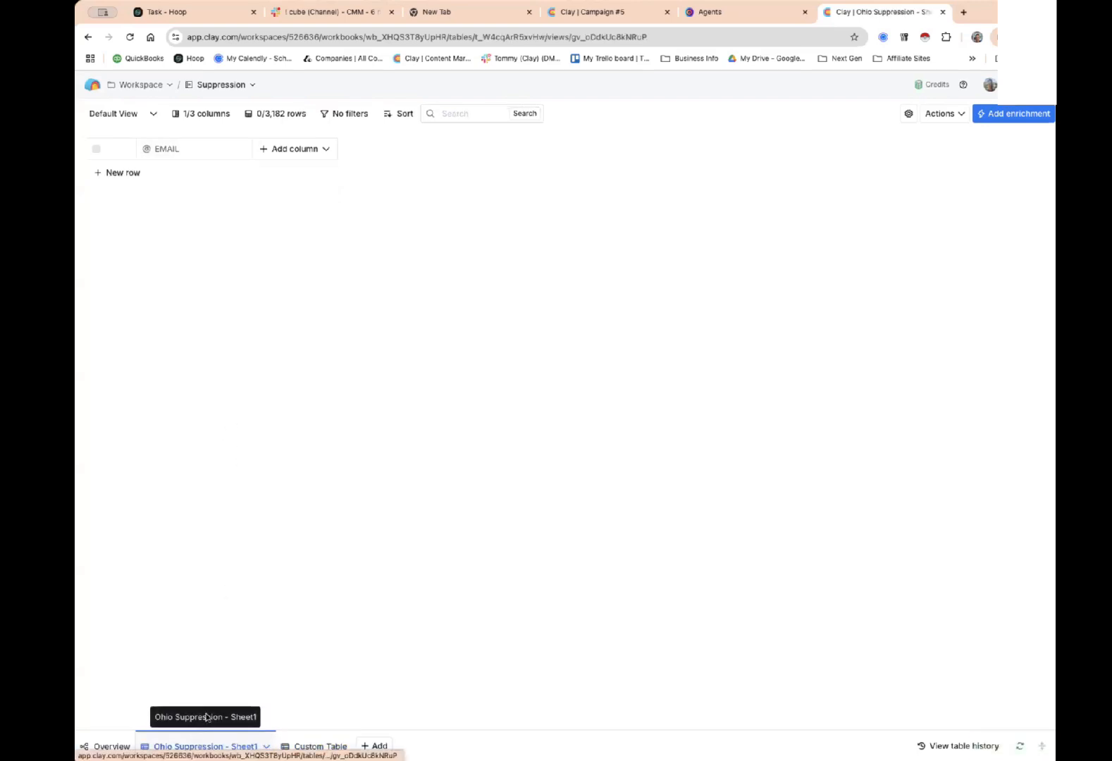
left_click(296, 151)
left_click(303, 178)
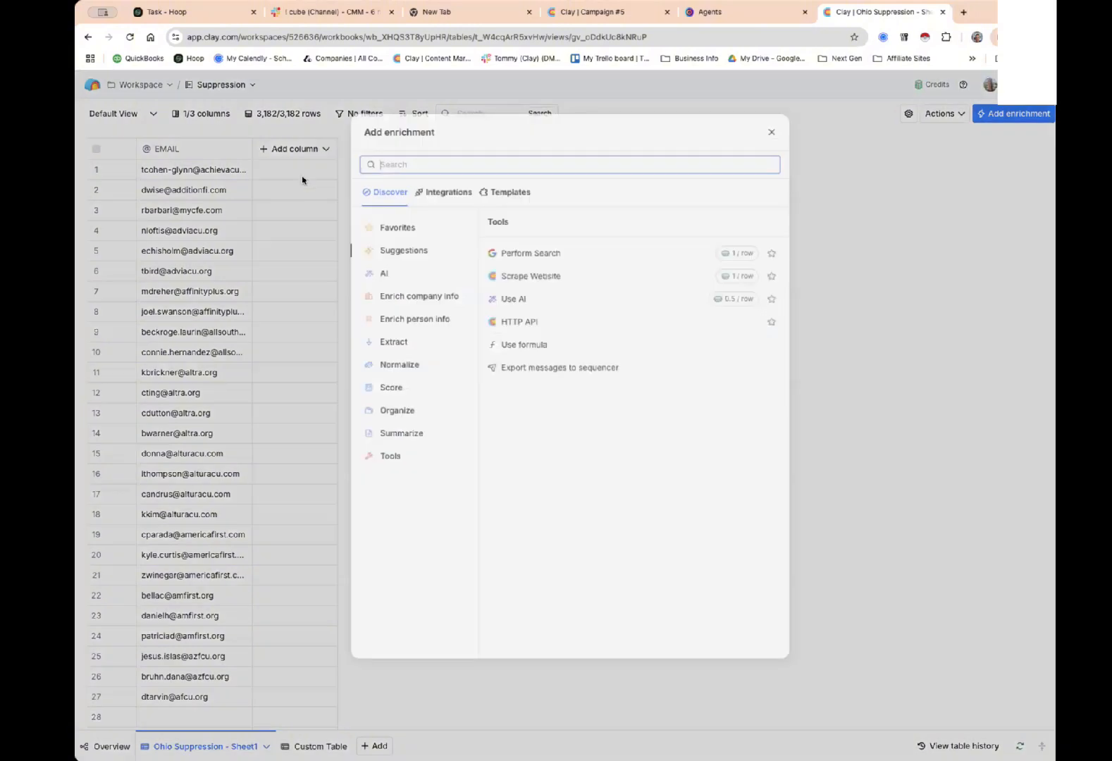
type("look")
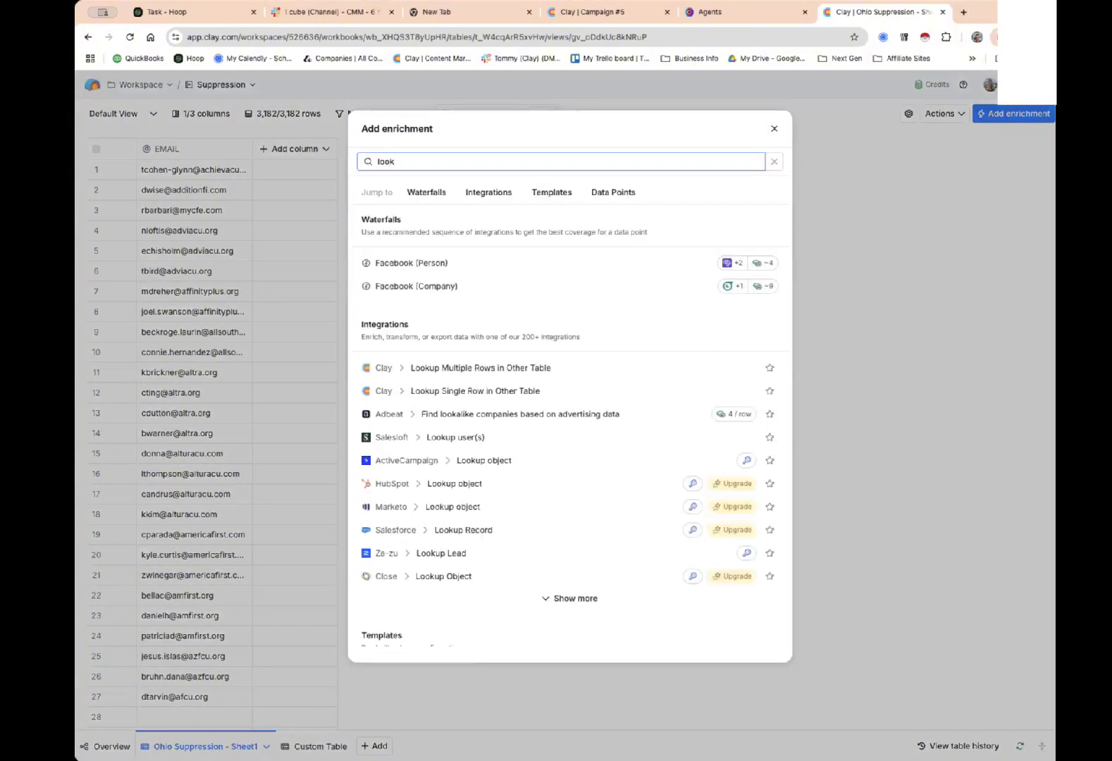
left_click(470, 369)
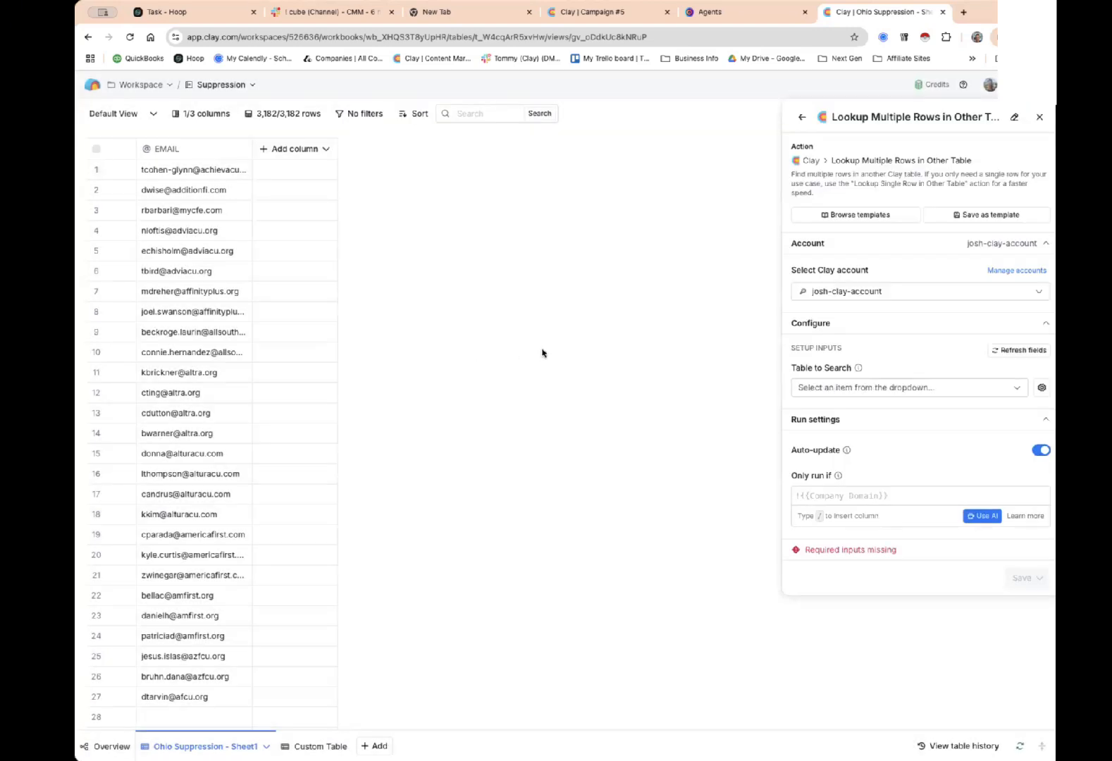
left_click(938, 296)
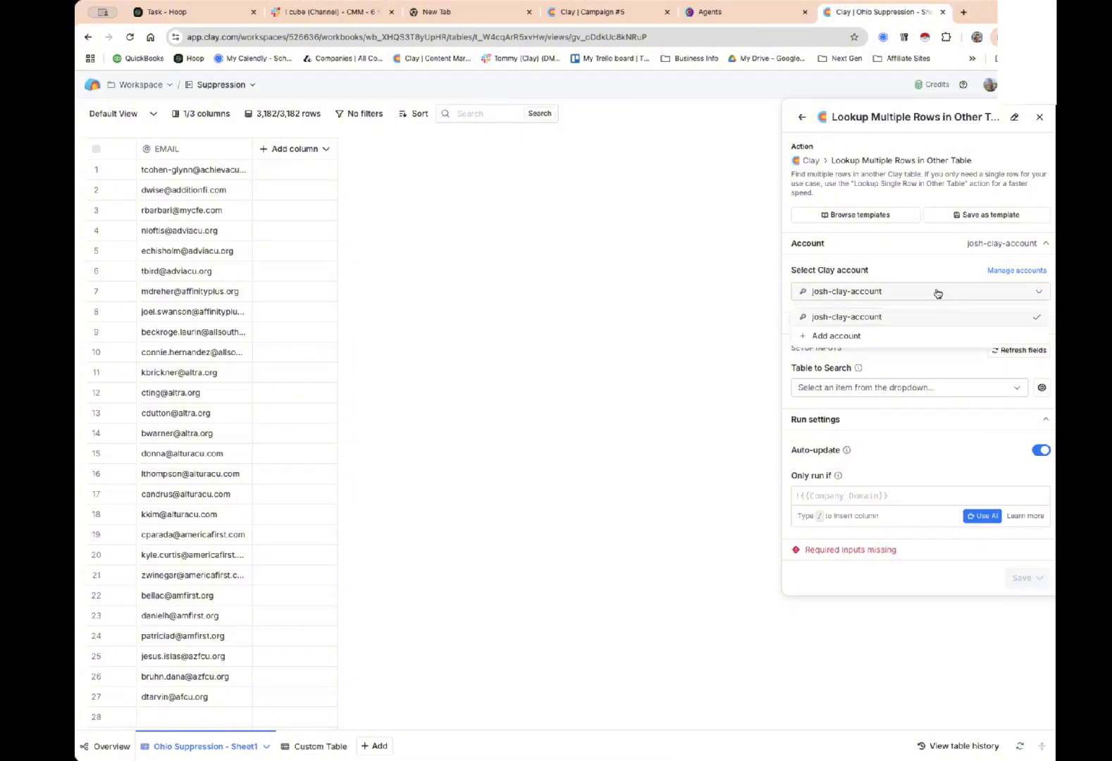
left_click(919, 281)
left_click(878, 387)
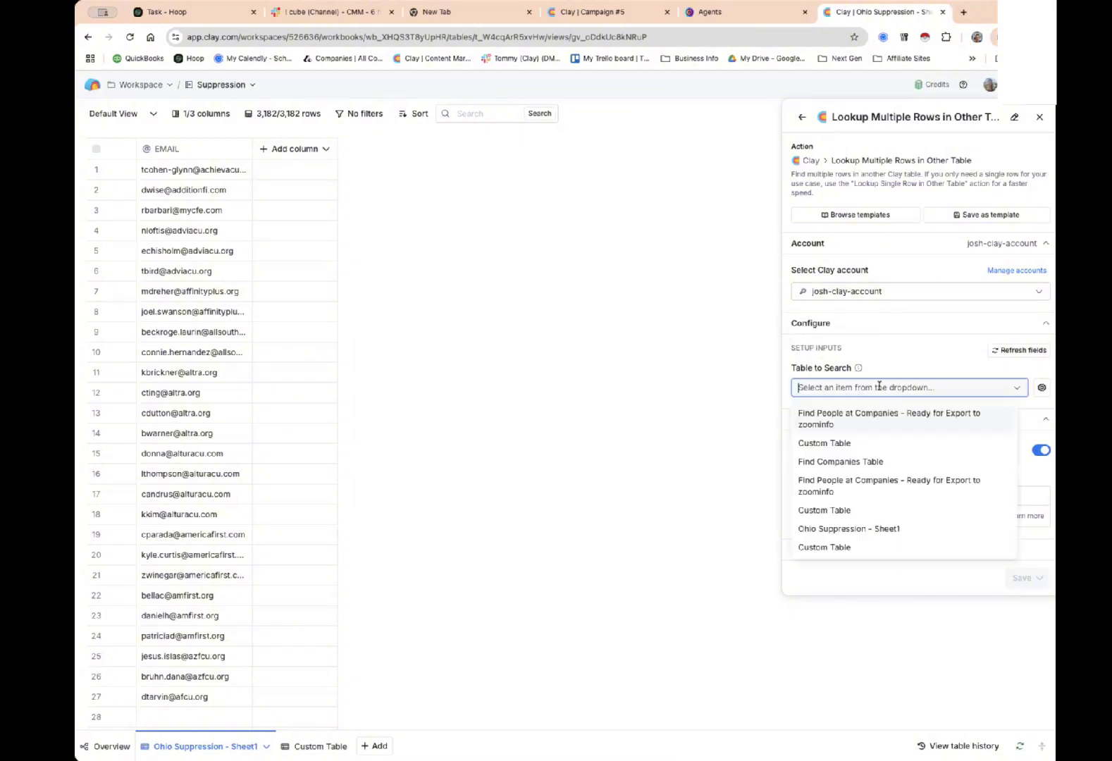
left_click(865, 445)
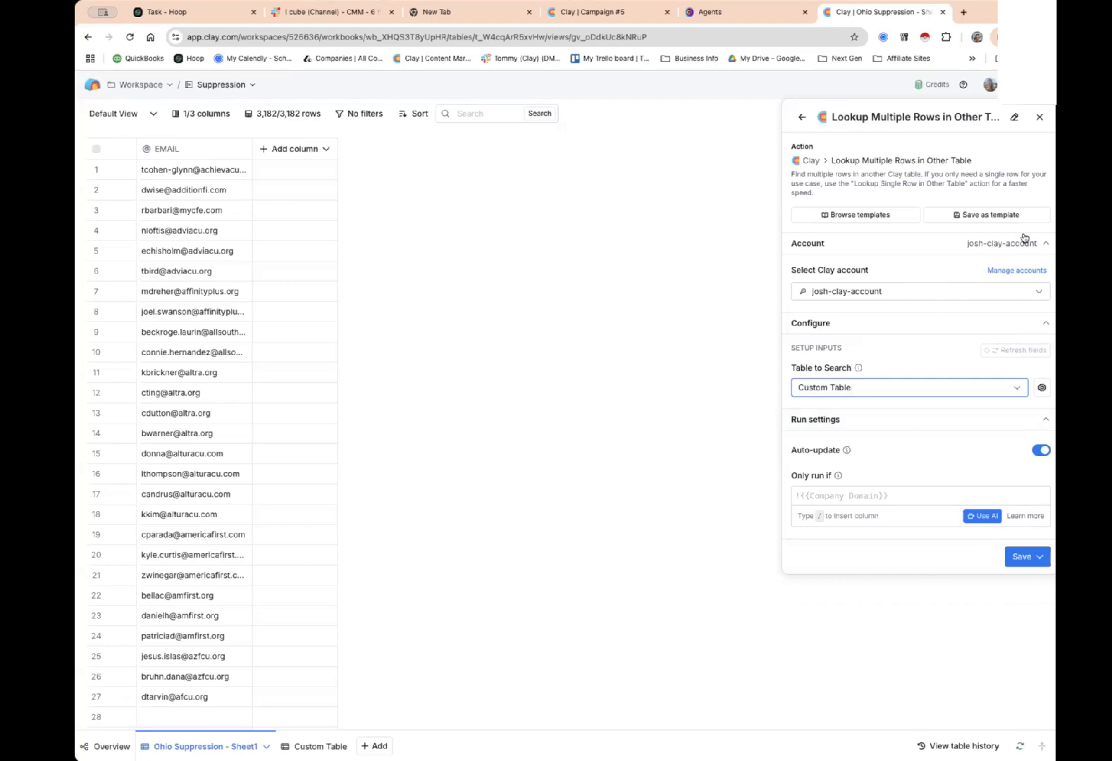
left_click(1040, 120)
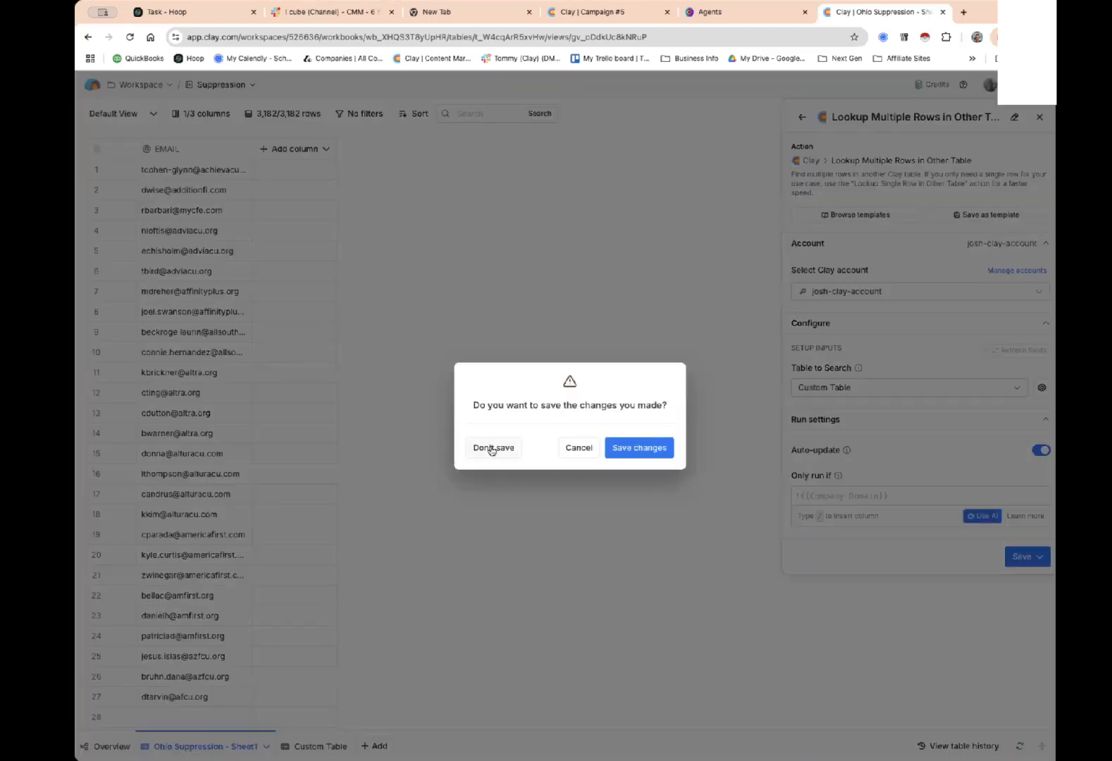
left_click(492, 449)
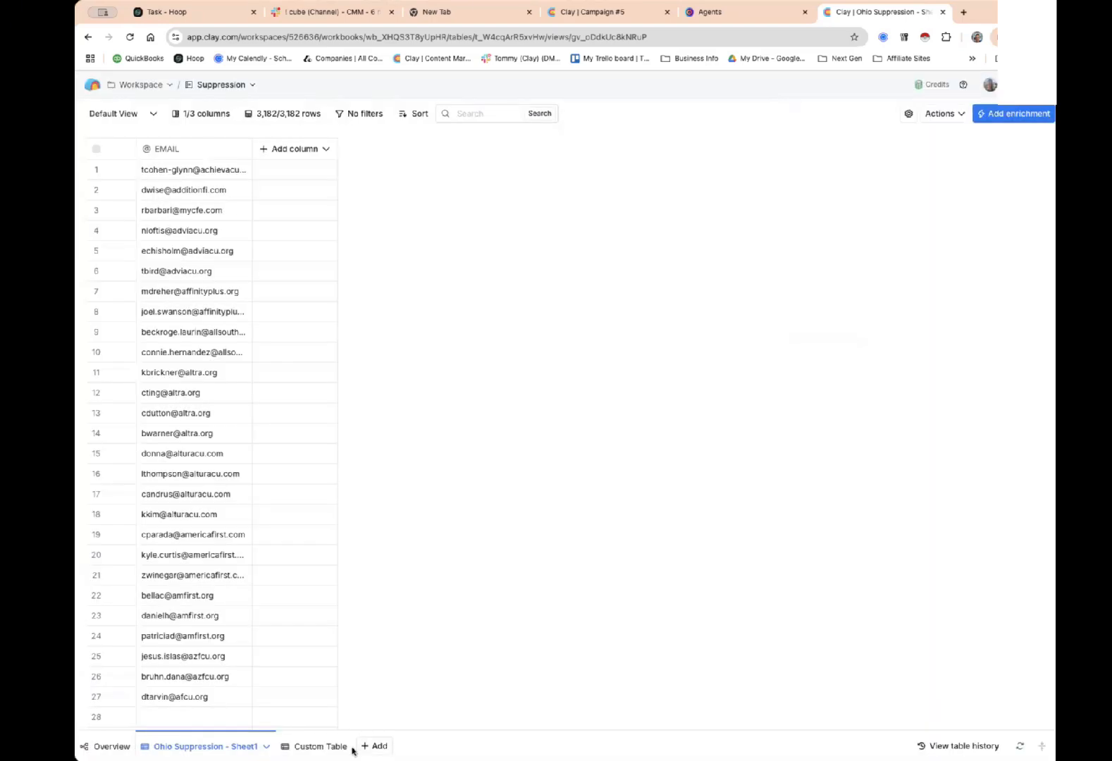
Rename the custom table to 'Look Up Email' and reload the page.
left_click(319, 745)
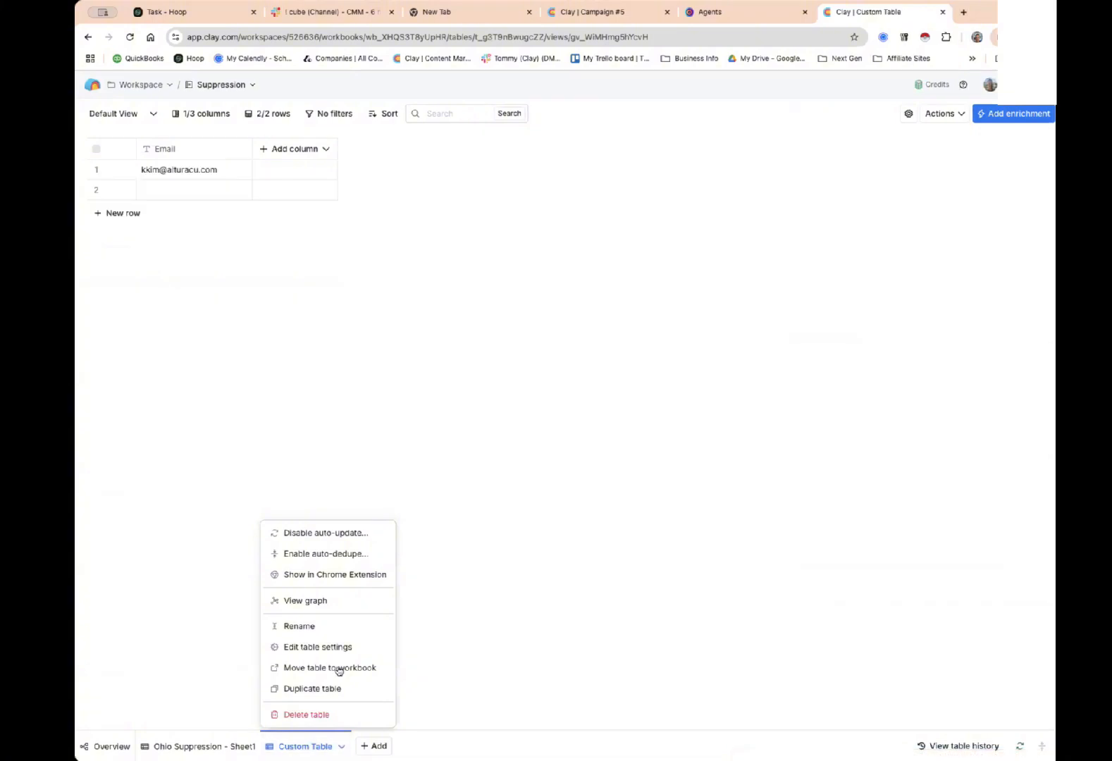
left_click(315, 626)
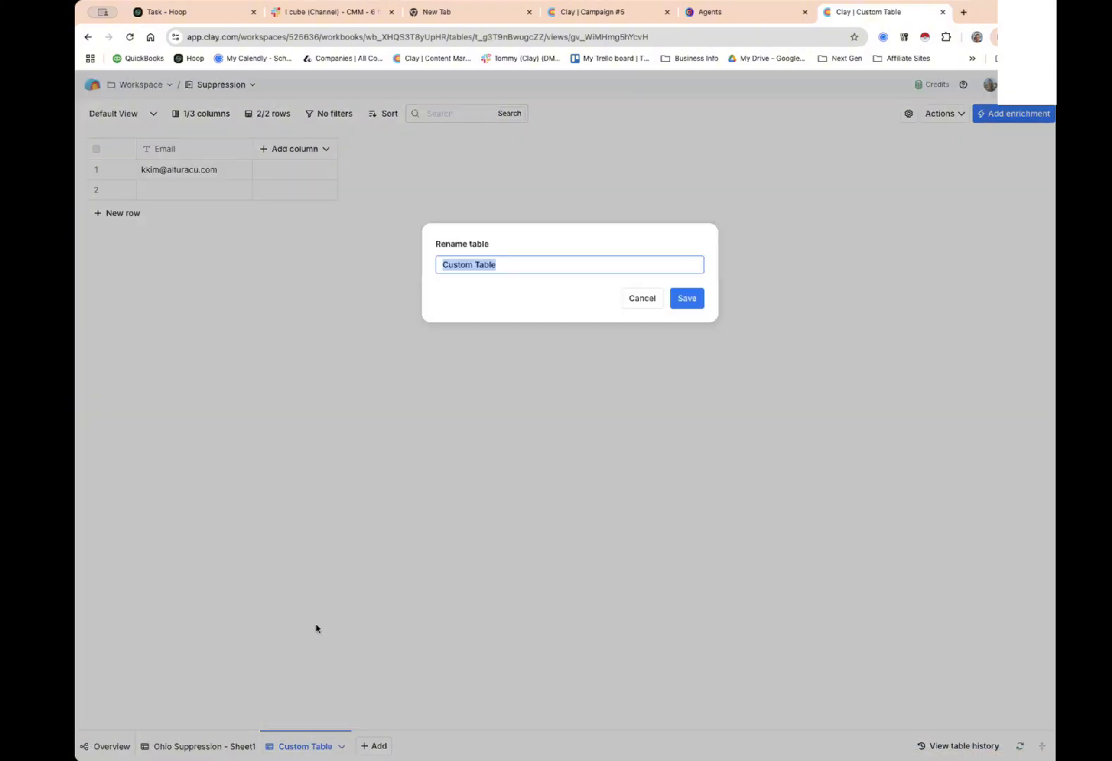
type("Look Up Email")
left_click(683, 302)
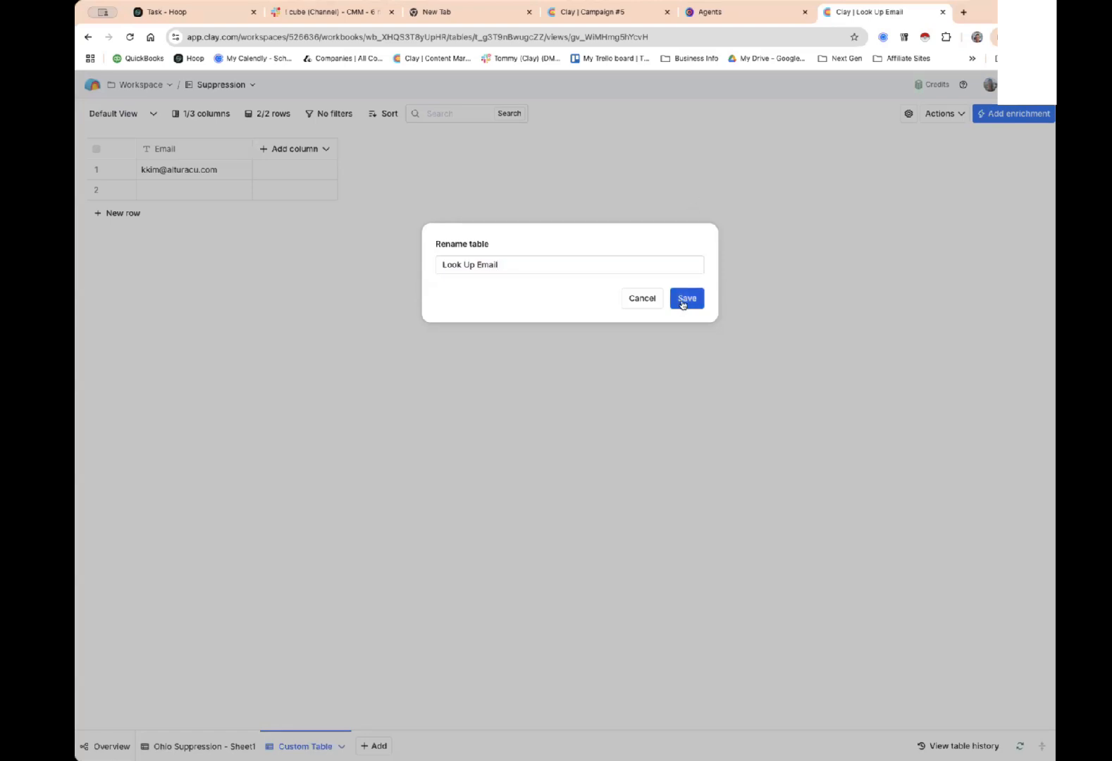
left_click(688, 301)
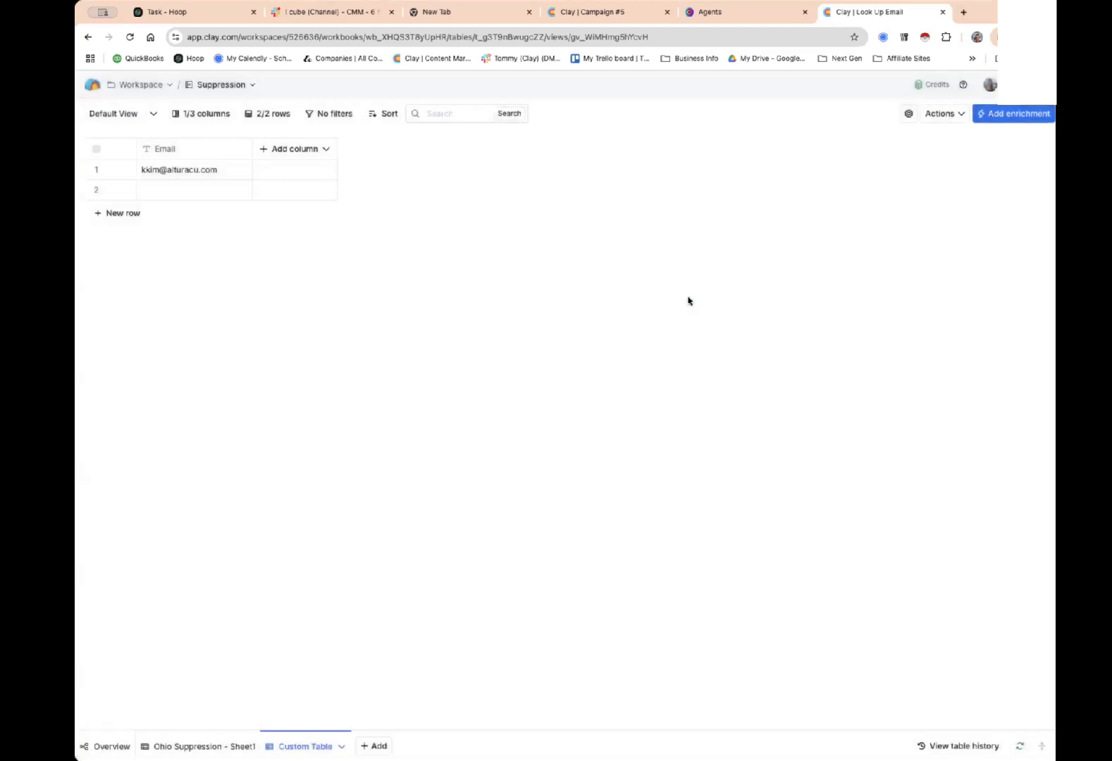
left_click(130, 37)
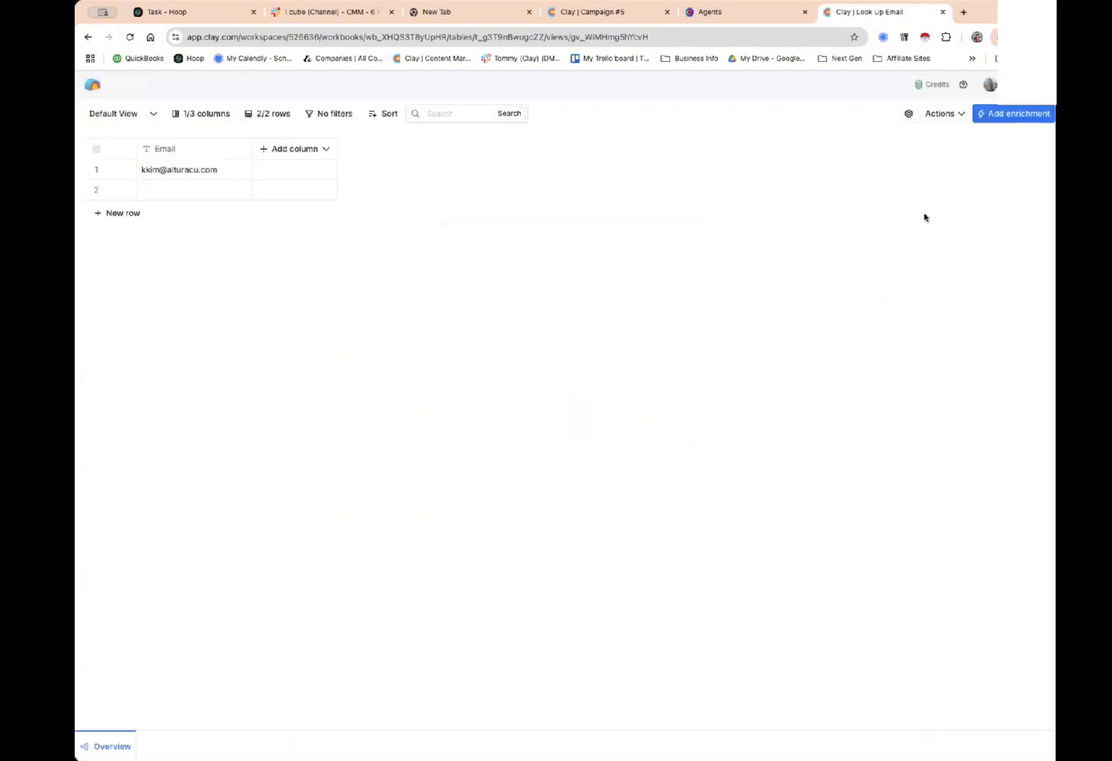
Search the enrichment catalogue for 'lookup', then 'look', showing more matching templates.
left_click(300, 151)
left_click(317, 181)
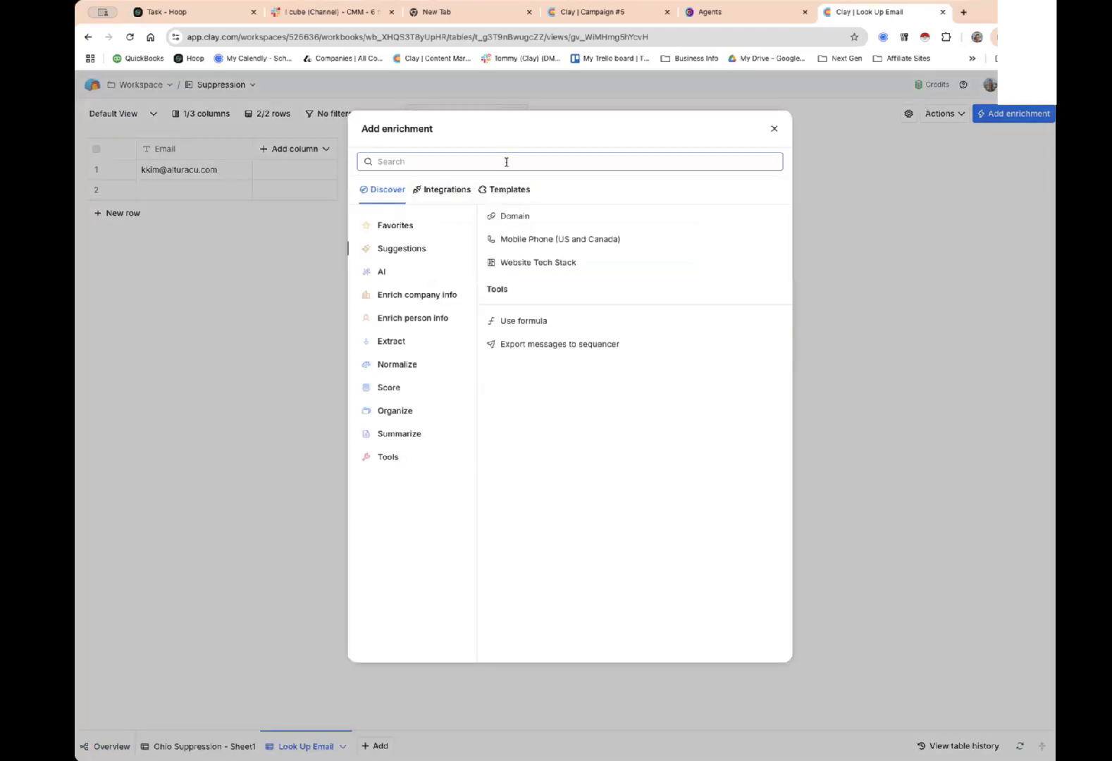
type("lookup")
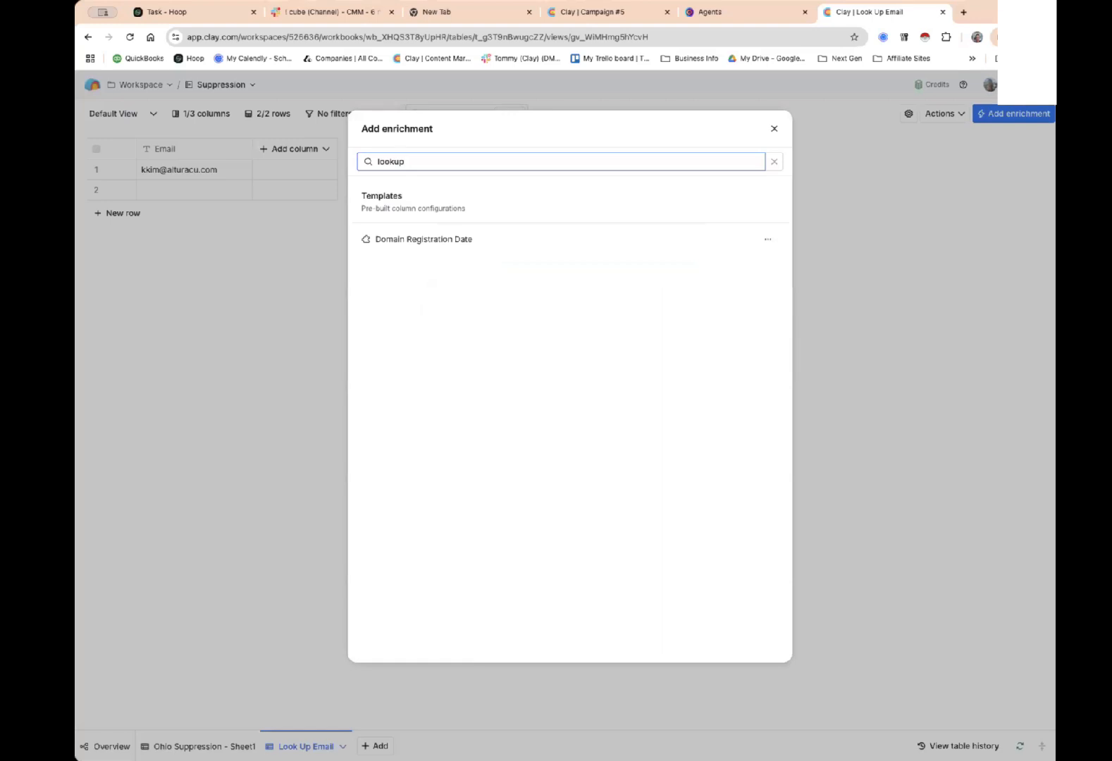
double_click(385, 162)
key("BackSpace")
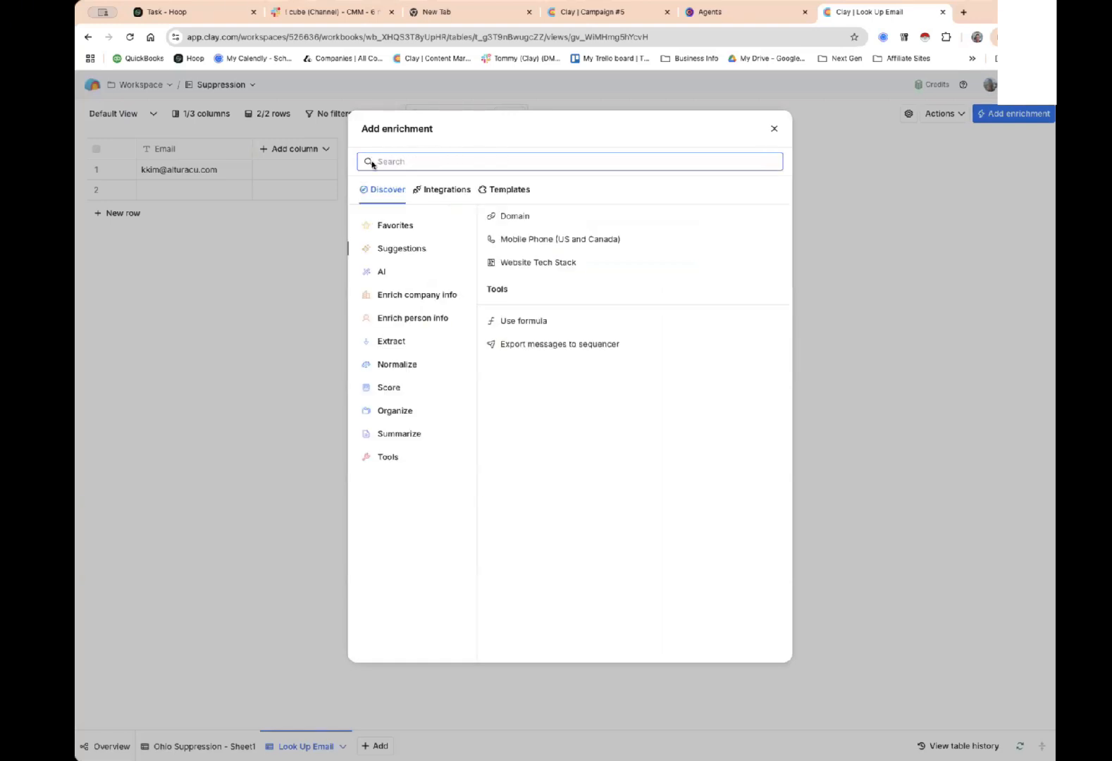
left_click(774, 129)
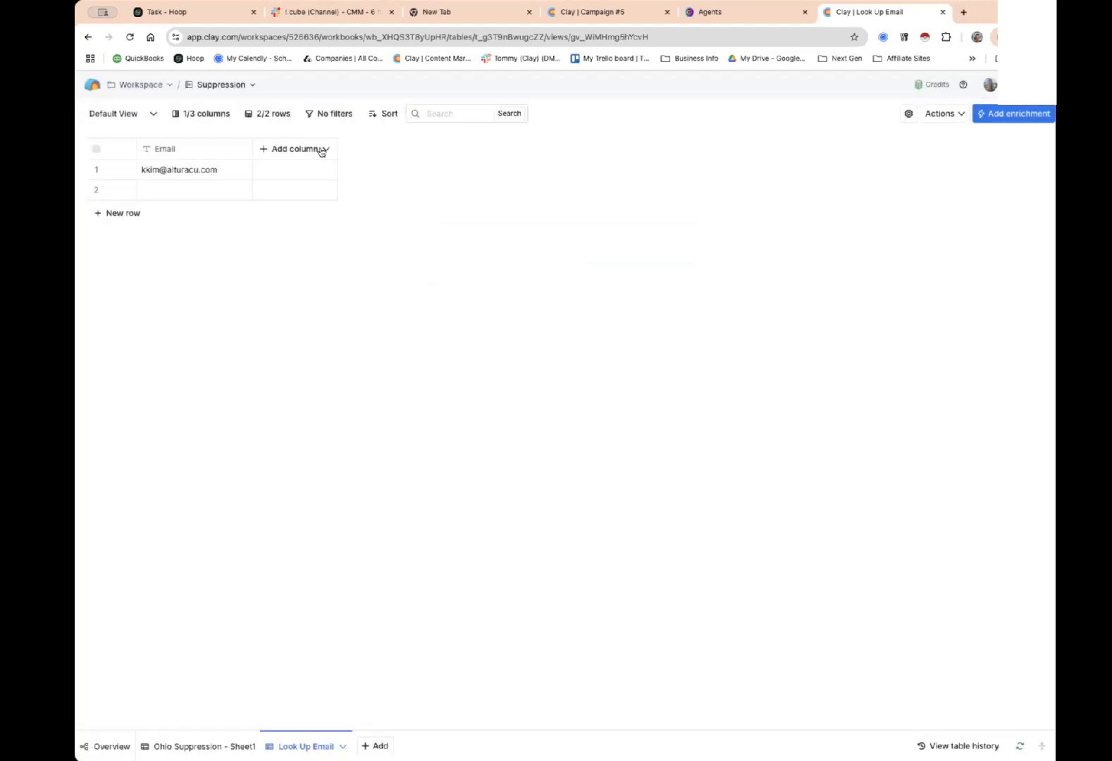
left_click(320, 150)
left_click(317, 177)
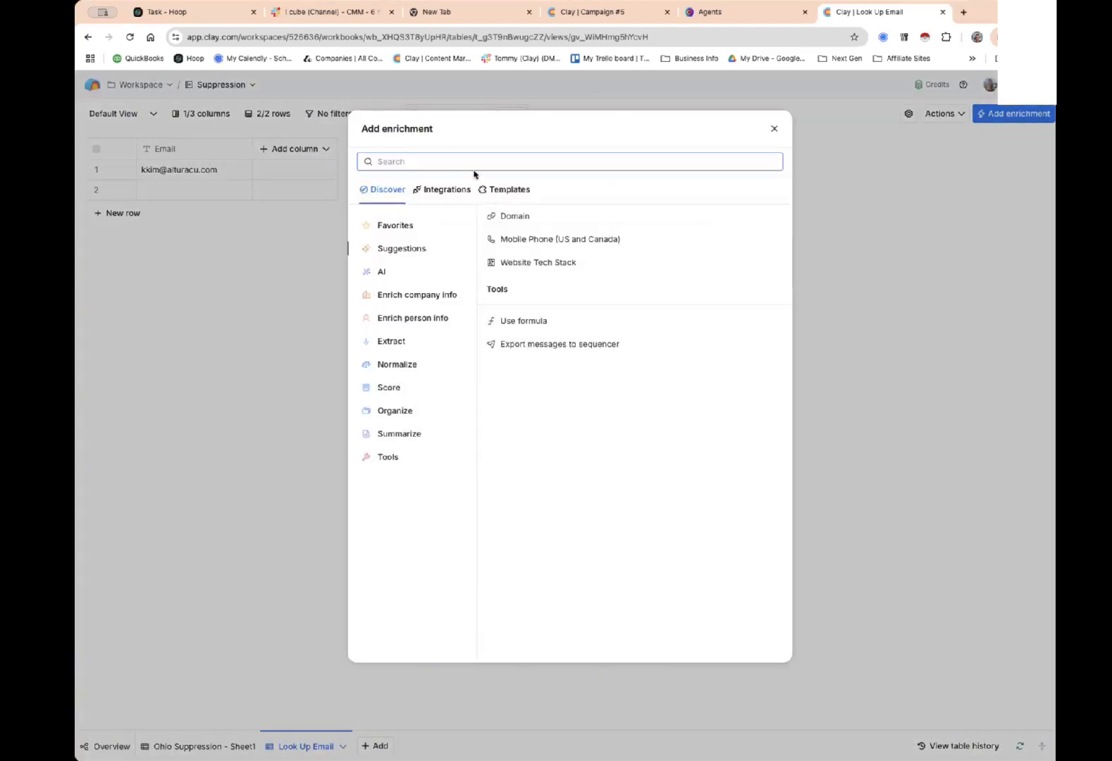
type("look")
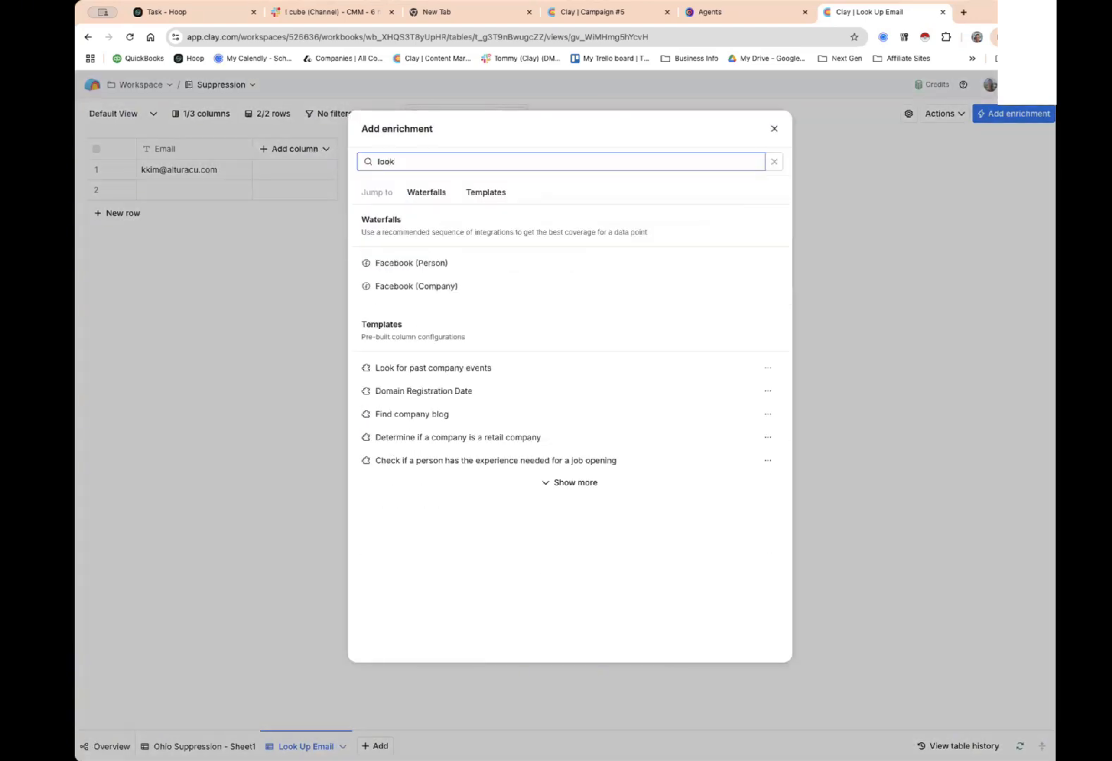
left_click(612, 482)
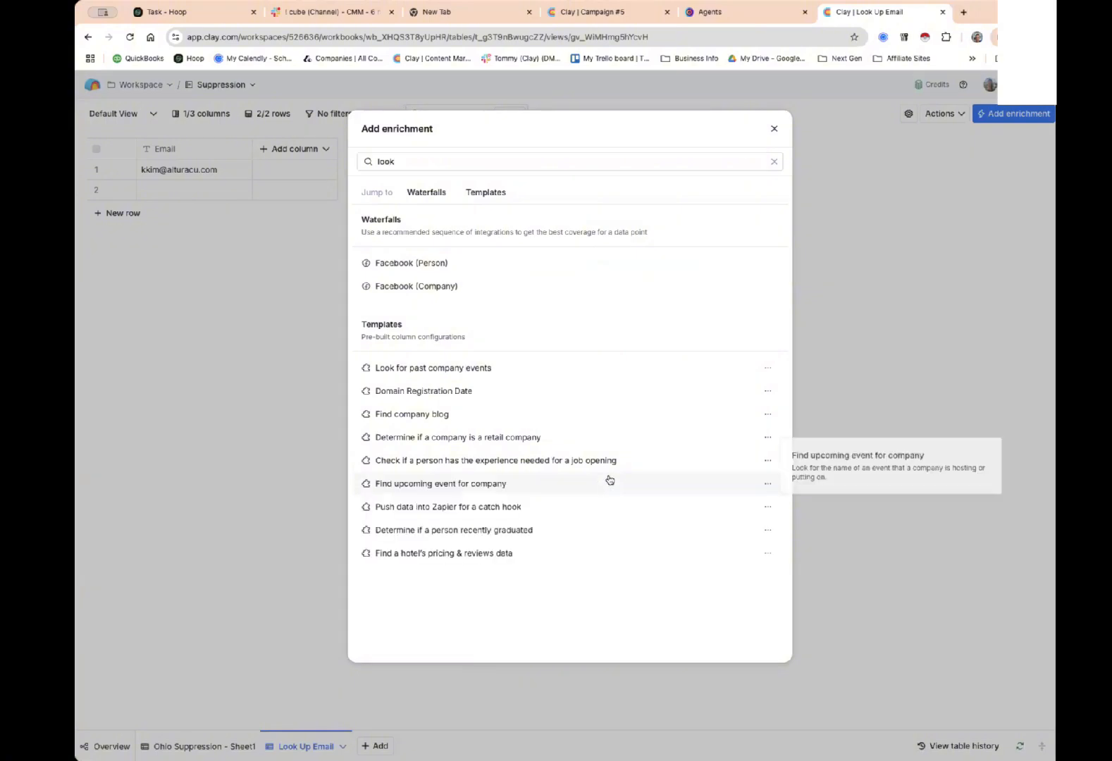
left_click(773, 128)
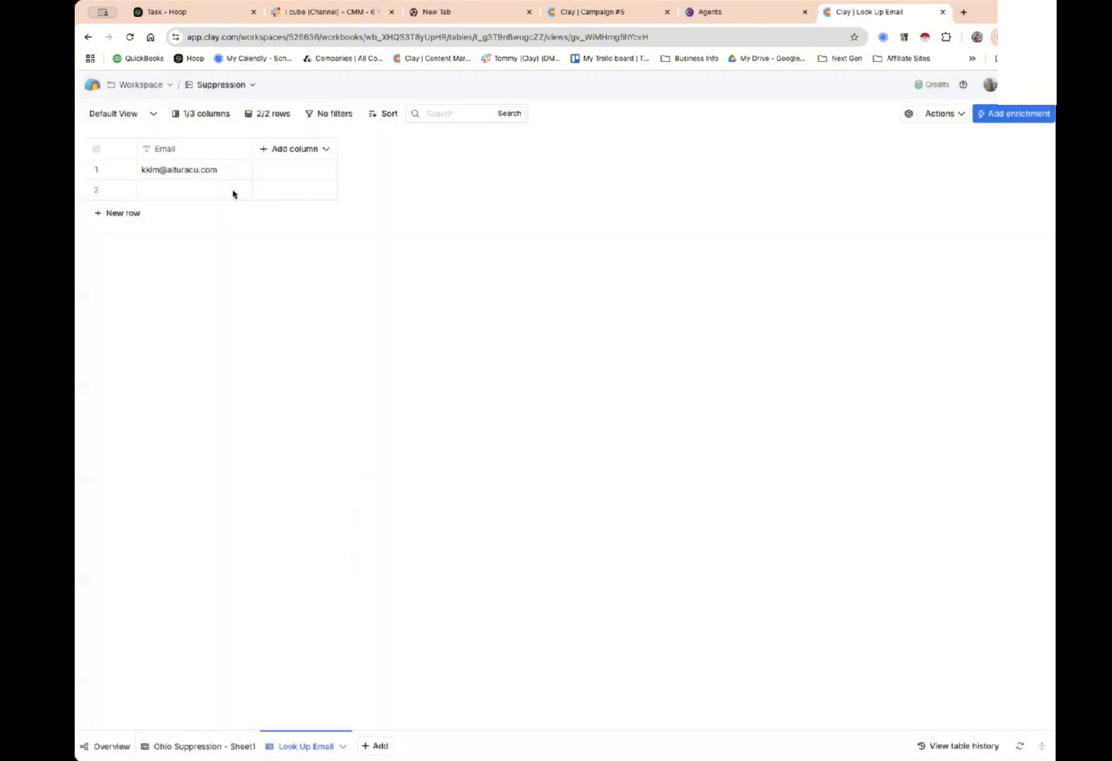
Reload the page and filter Add enrichment with 'lo'.
left_click(292, 153)
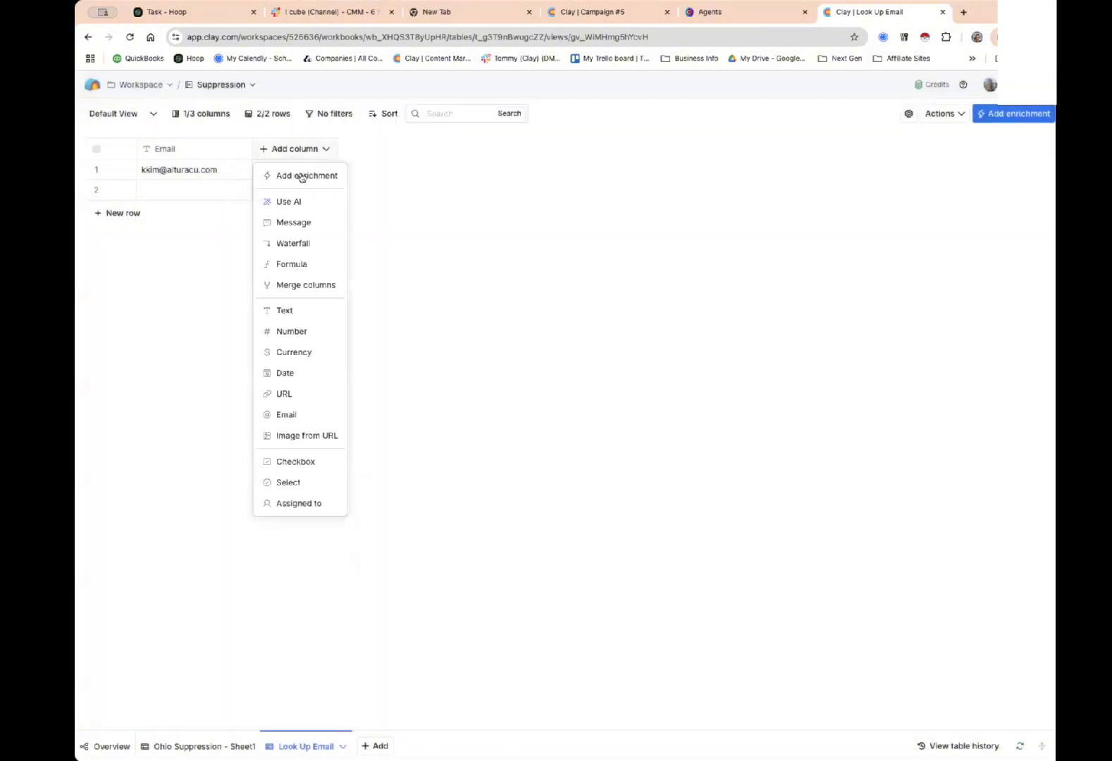
left_click(436, 173)
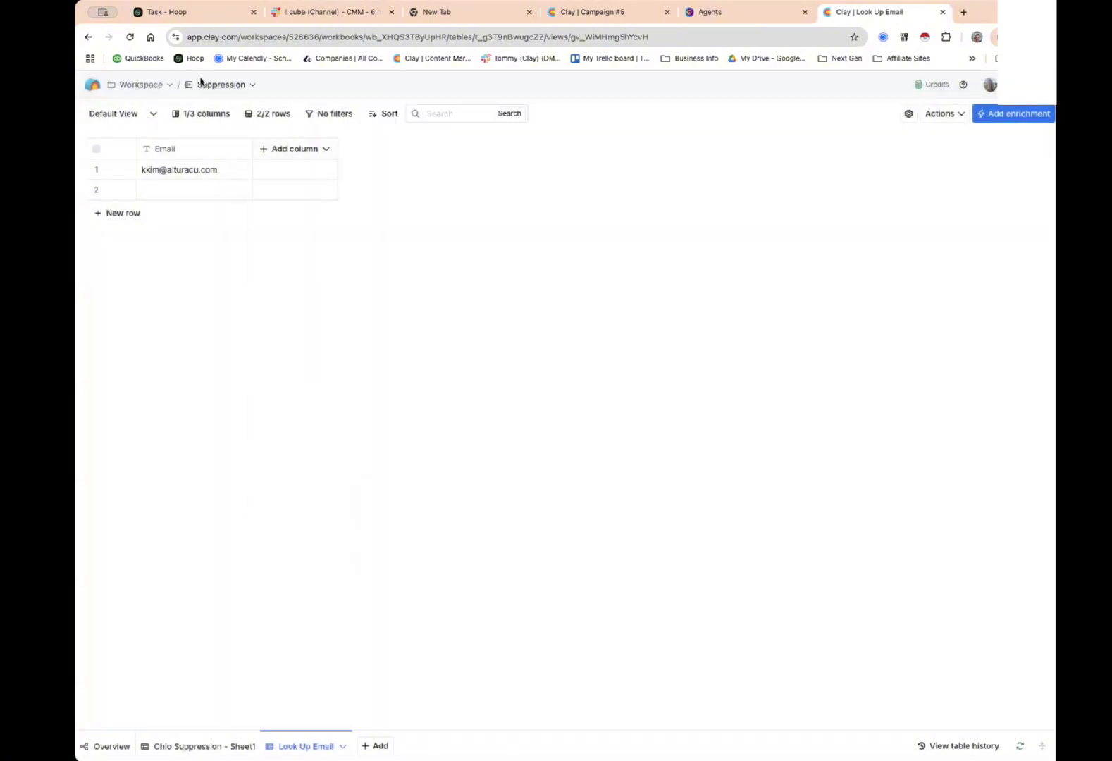
left_click(129, 36)
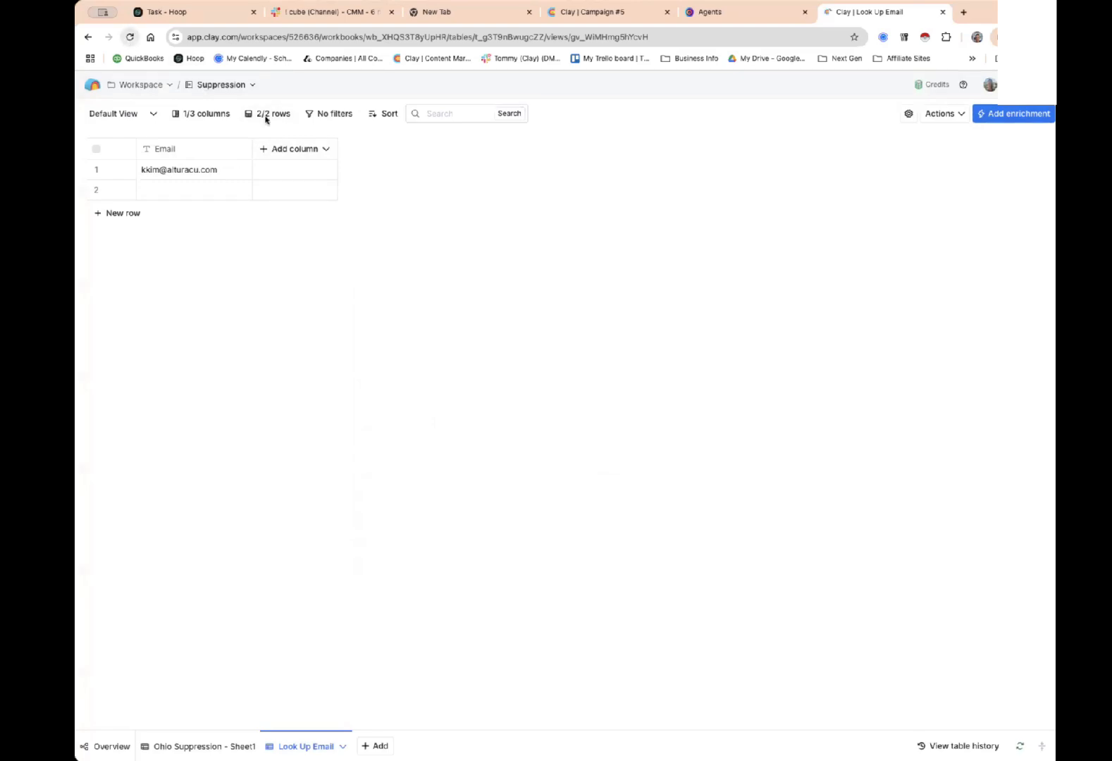
left_click(307, 149)
left_click(306, 177)
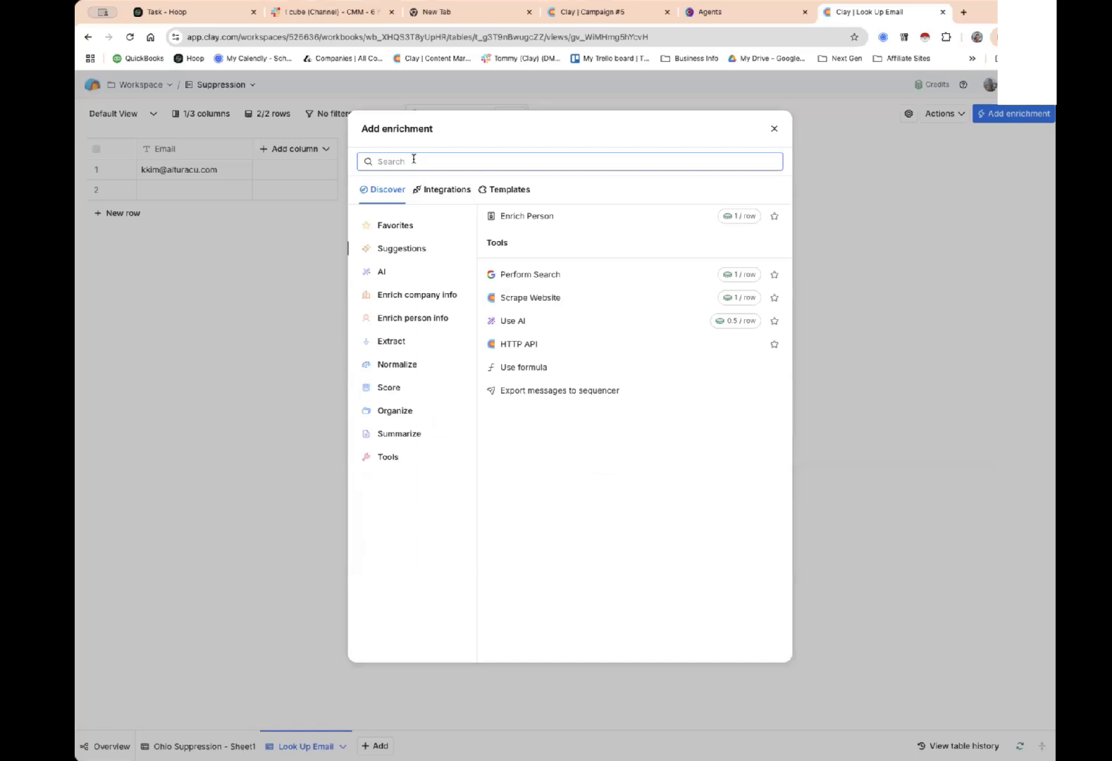
type("lo")
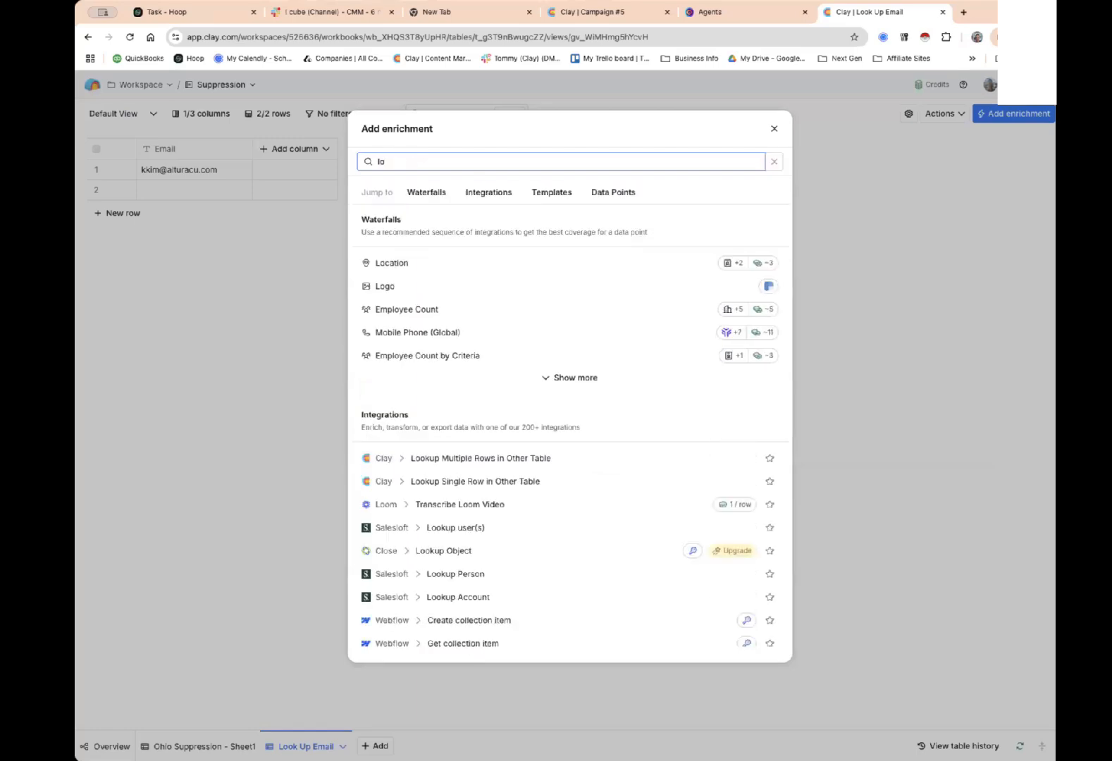
Add Lookup Multiple Rows in Other Table, matching Equals against each row's Email value.
left_click(458, 458)
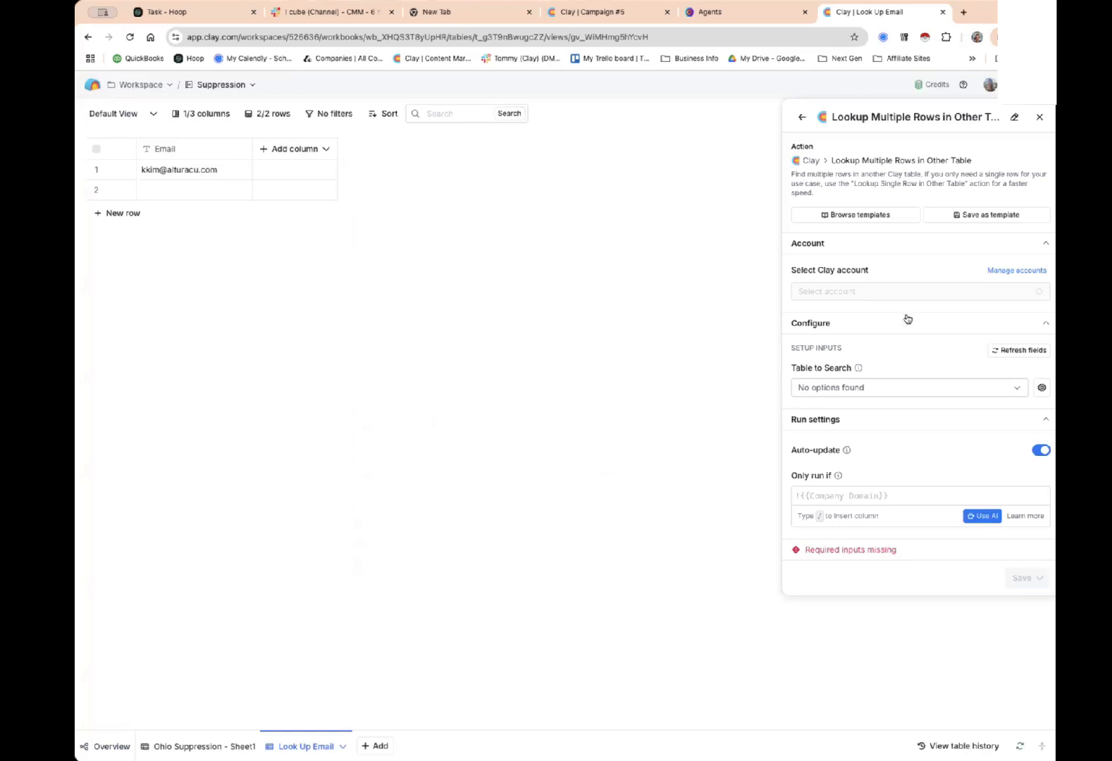
left_click(879, 387)
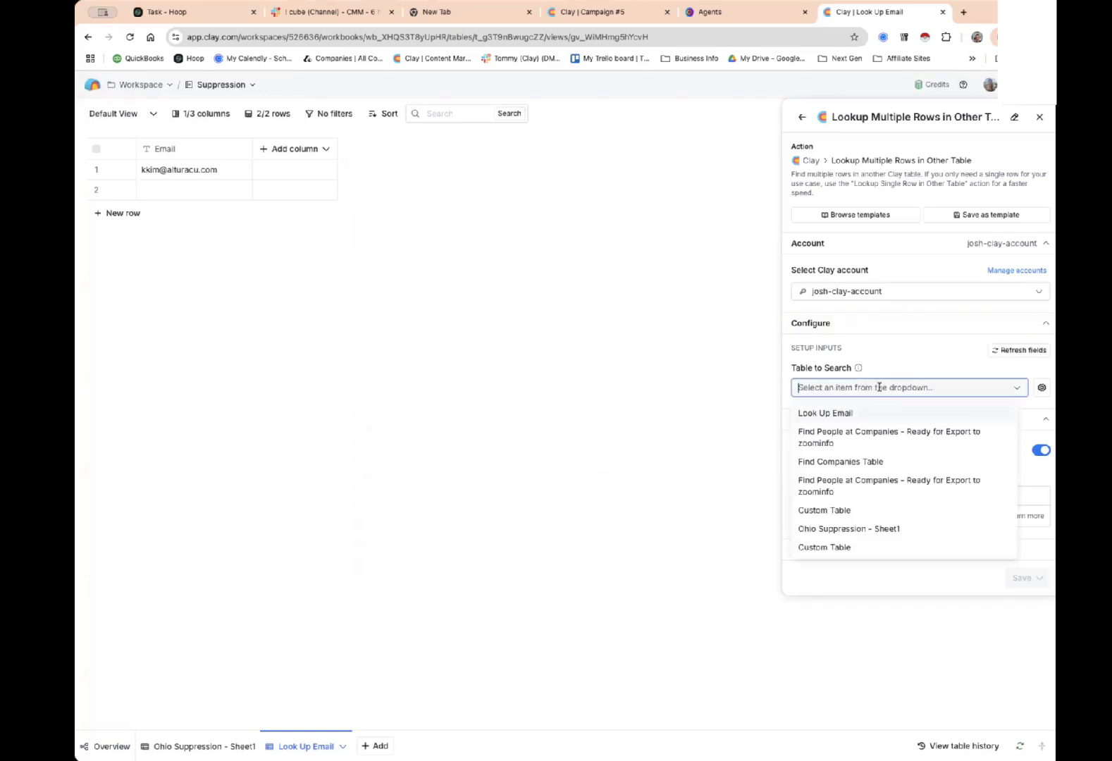
left_click(839, 417)
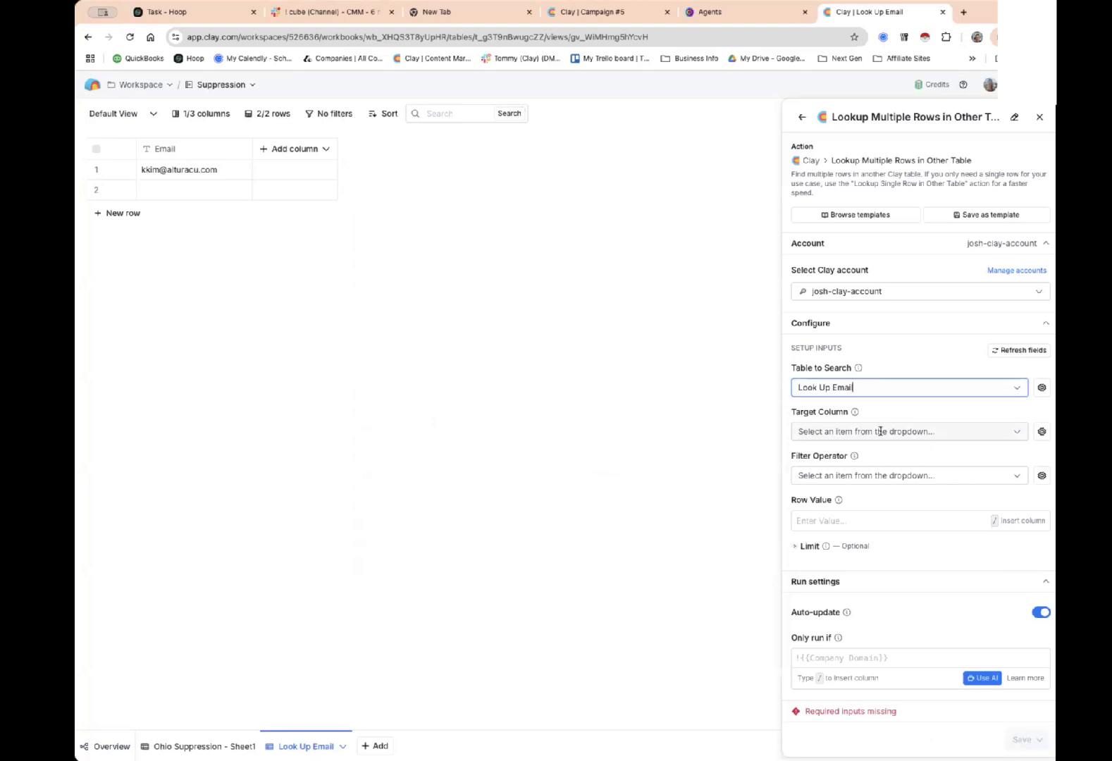
left_click(880, 431)
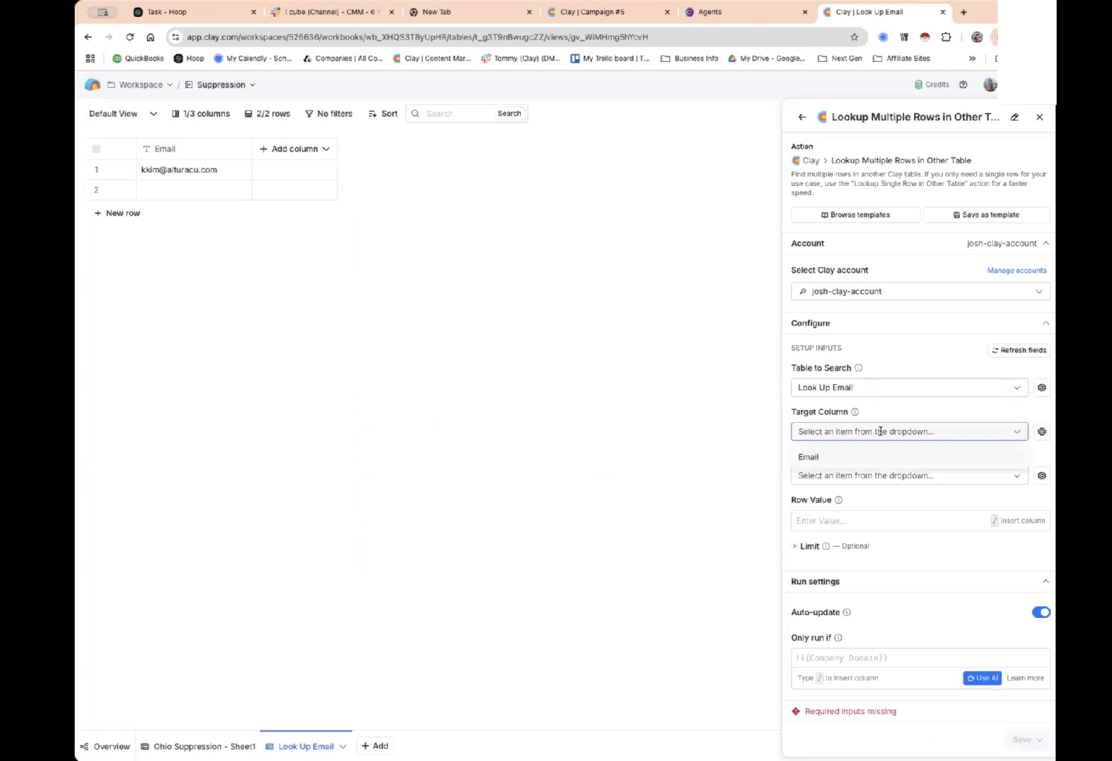
left_click(872, 458)
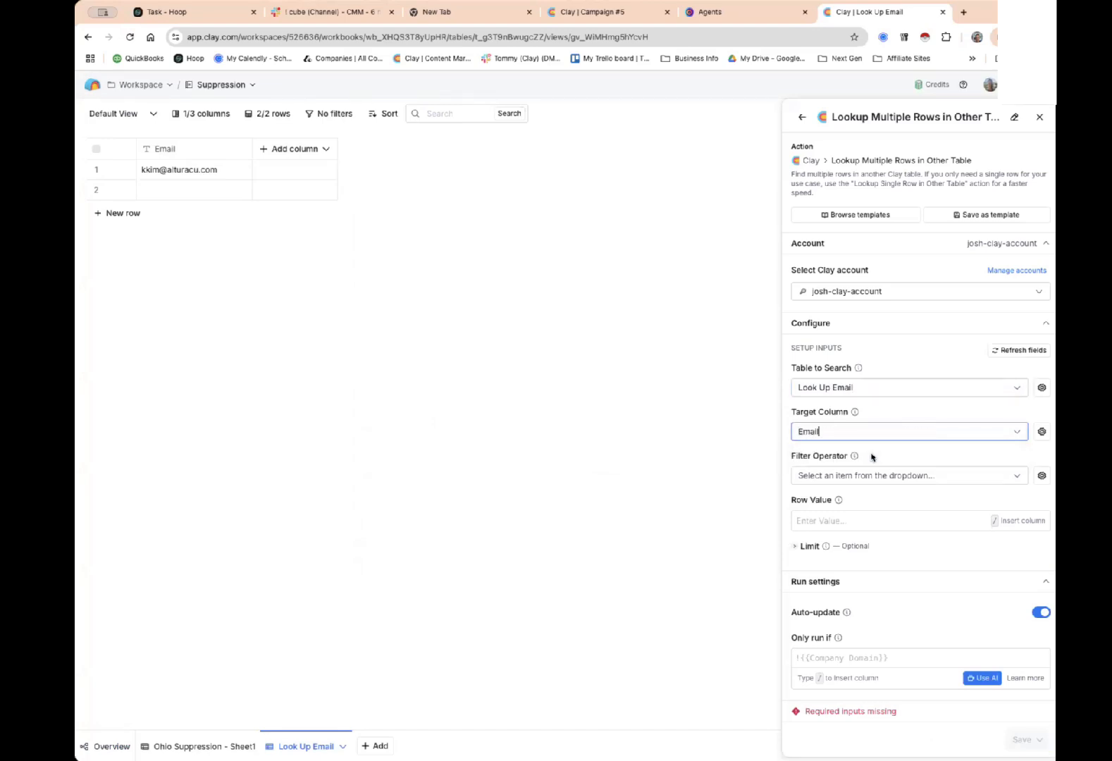
left_click(879, 476)
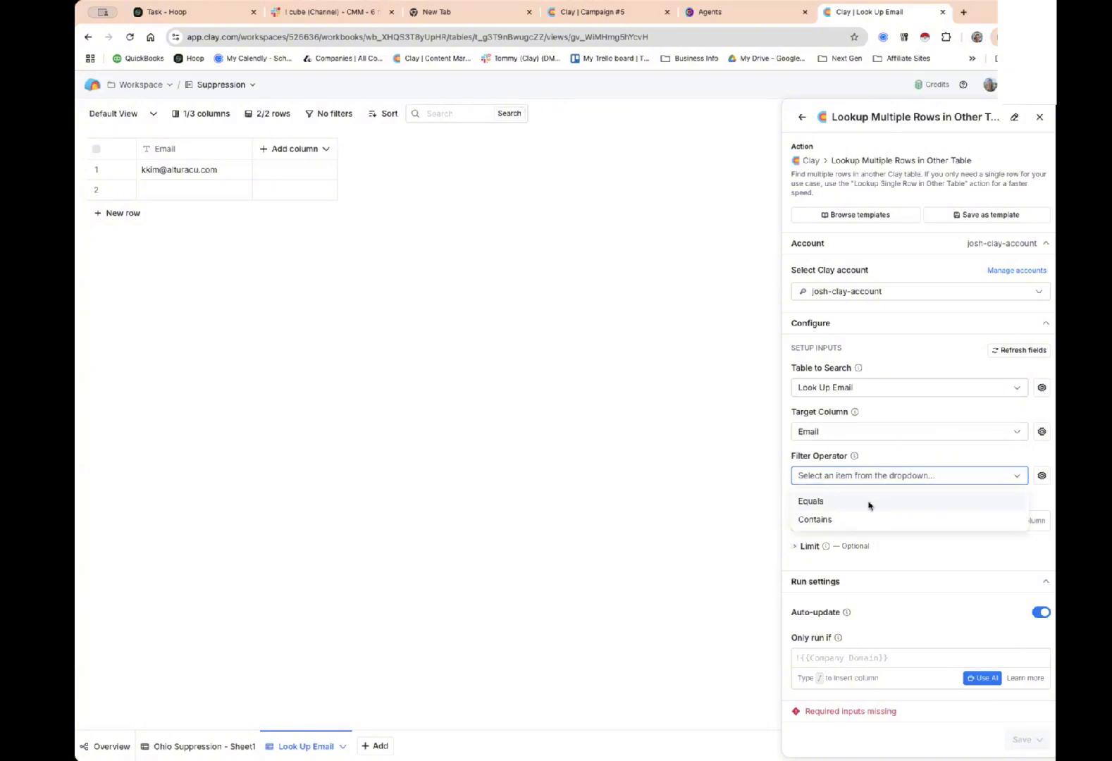
left_click(869, 502)
left_click(864, 522)
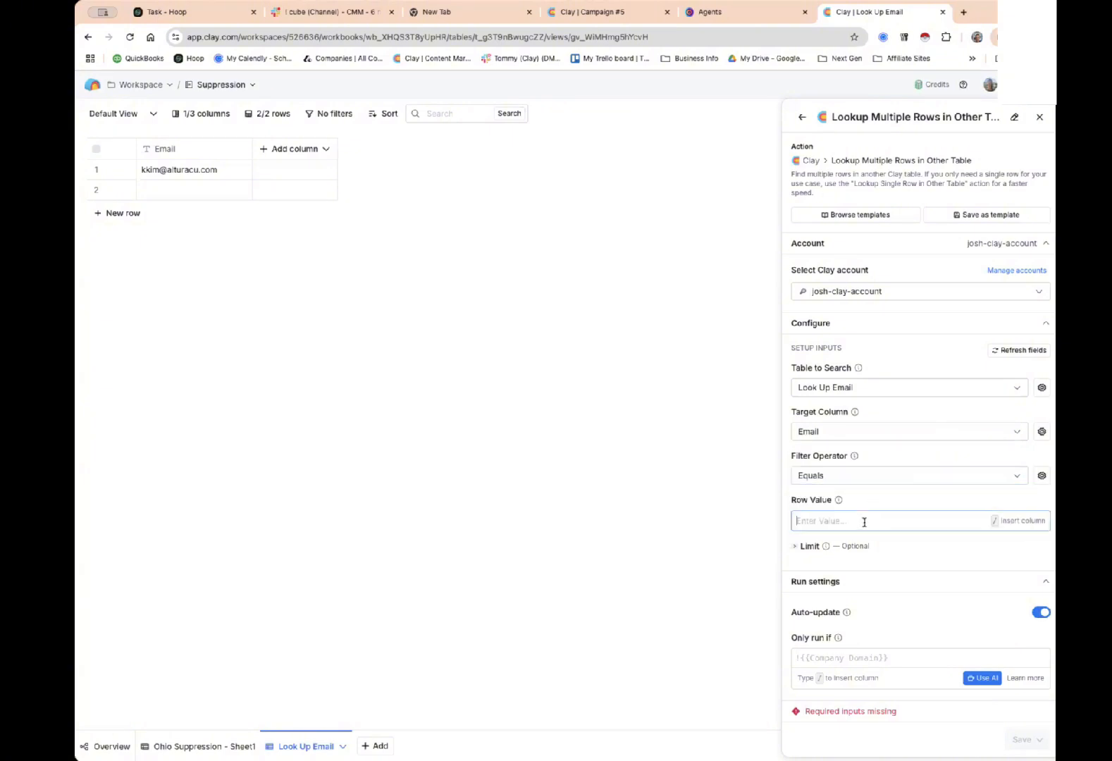
type("/")
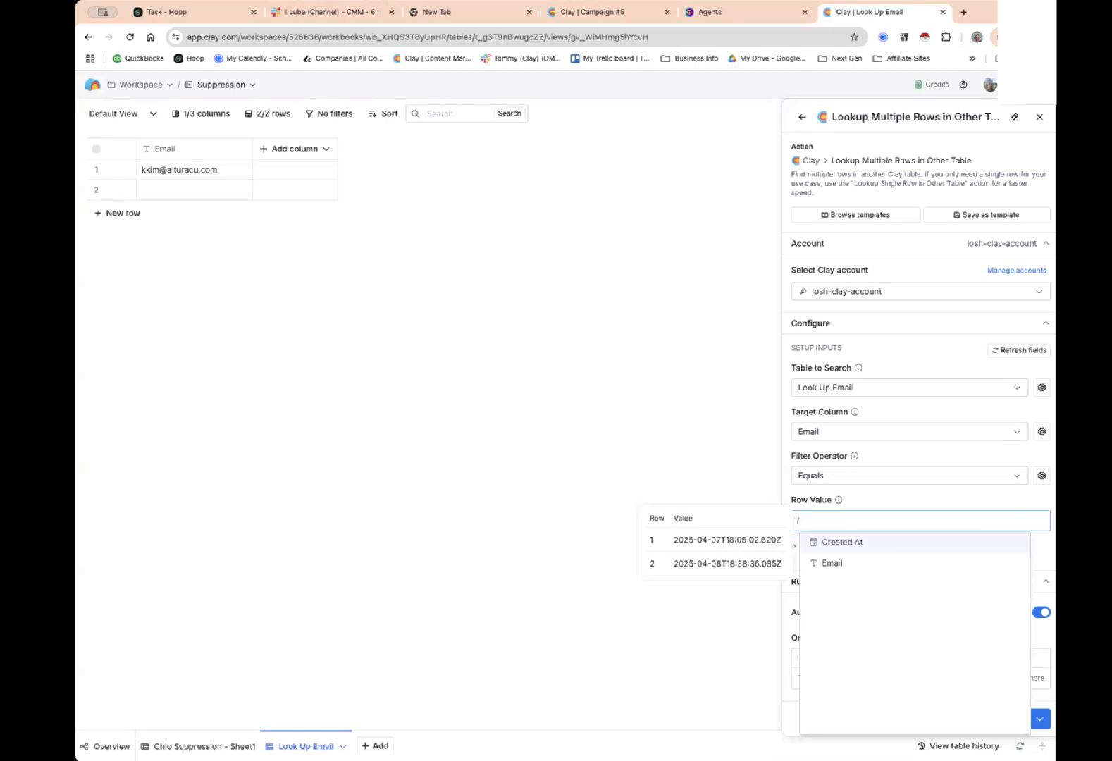
left_click(836, 565)
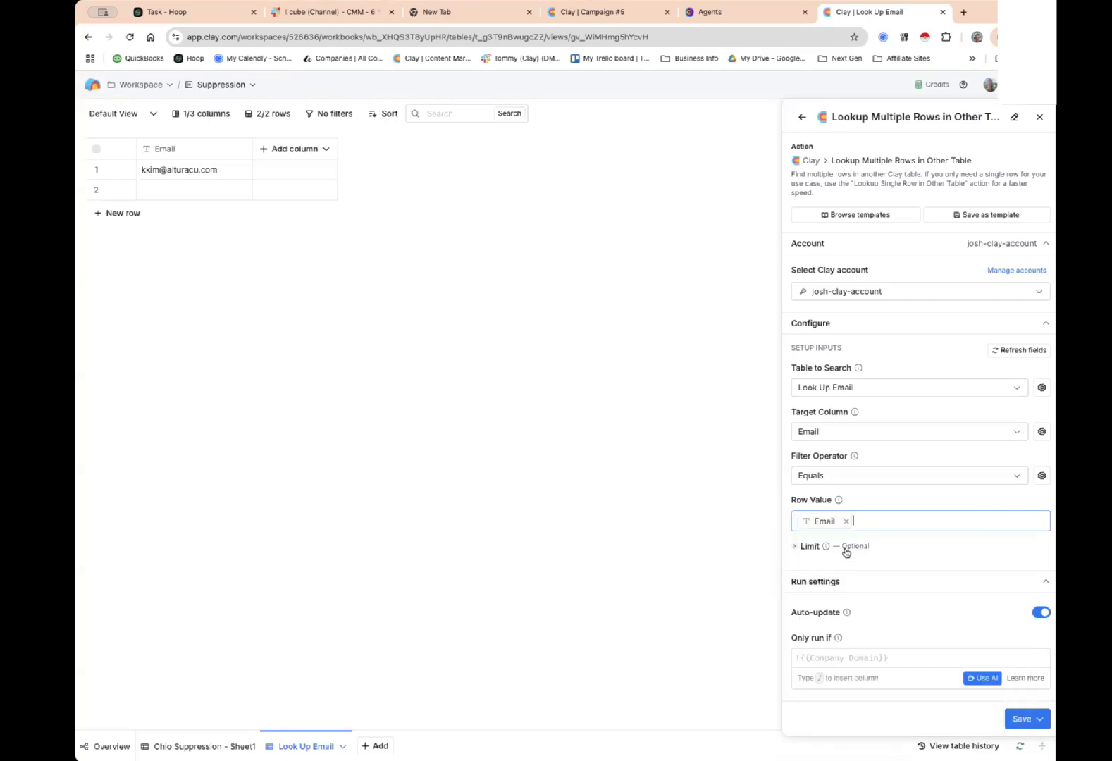
Point the lookup at Ohio Suppression - Sheet1's EMAIL column and save without running.
left_click(887, 389)
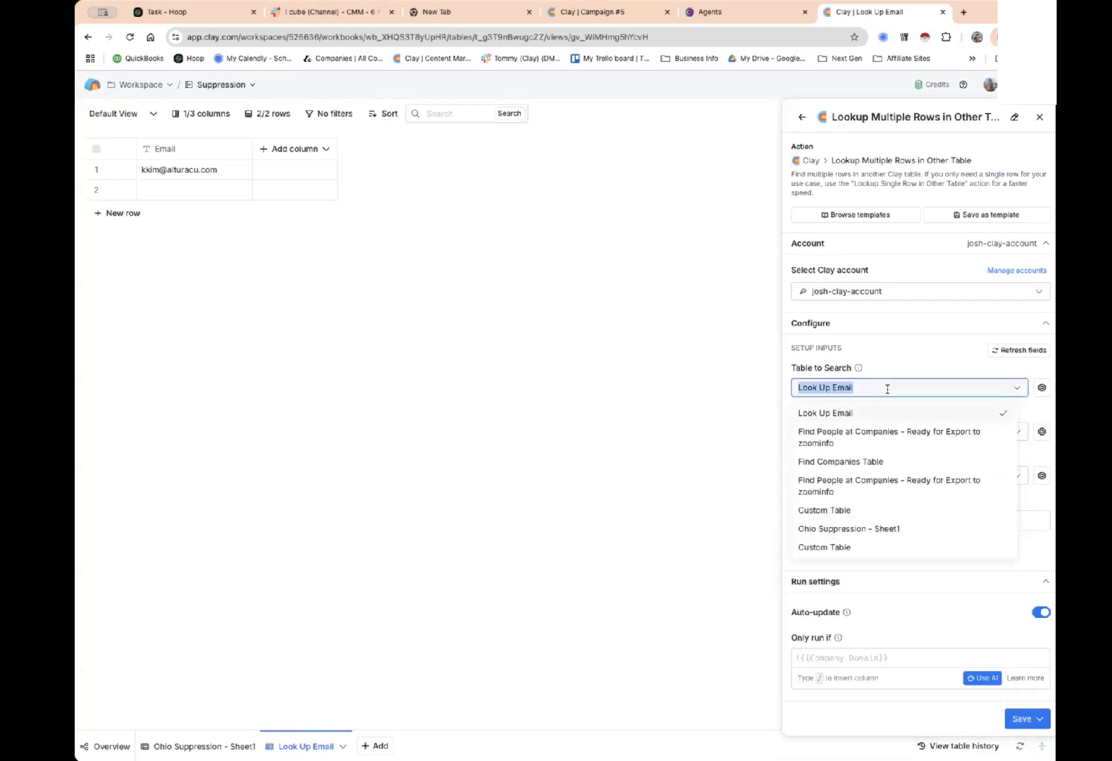
left_click(887, 529)
left_click_drag(897, 433, 763, 421)
key("BackSpace")
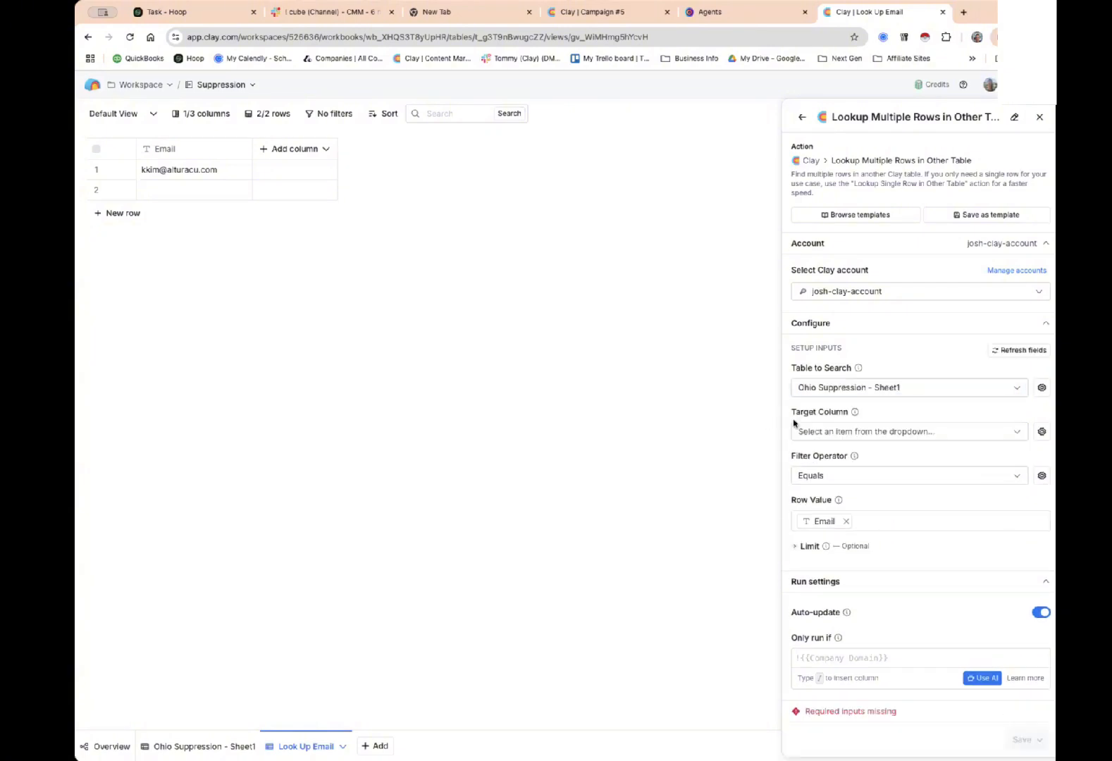
left_click(838, 428)
left_click(825, 457)
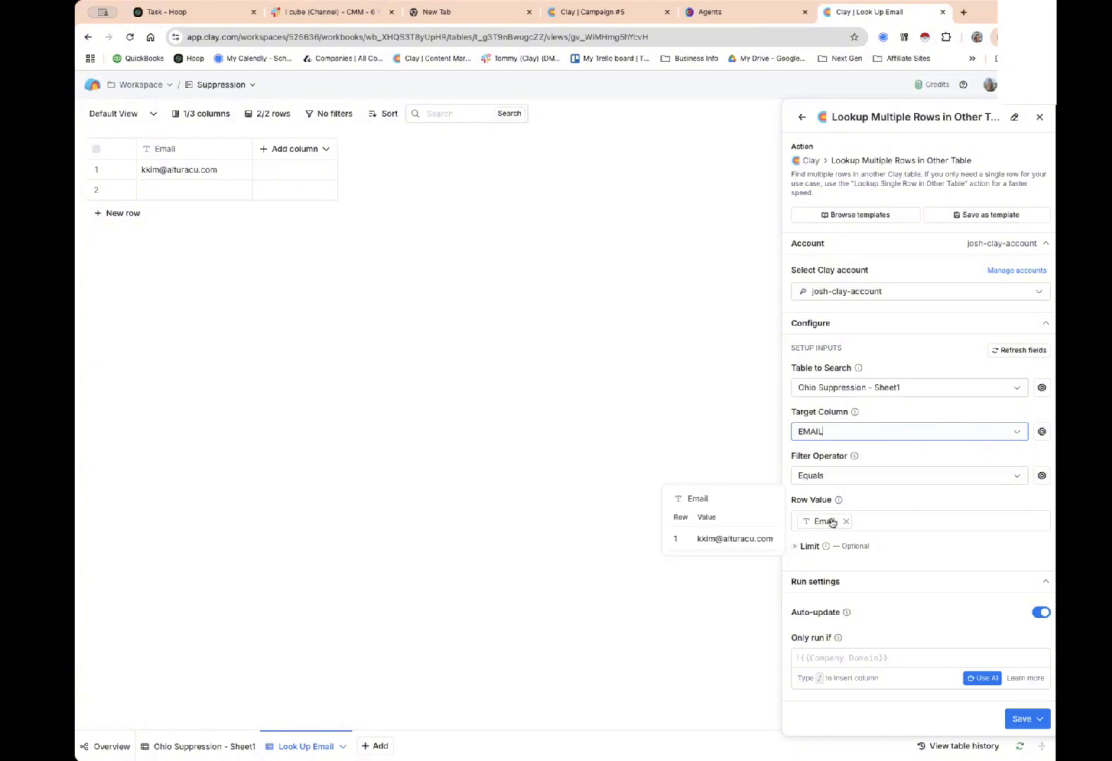
left_click(1021, 719)
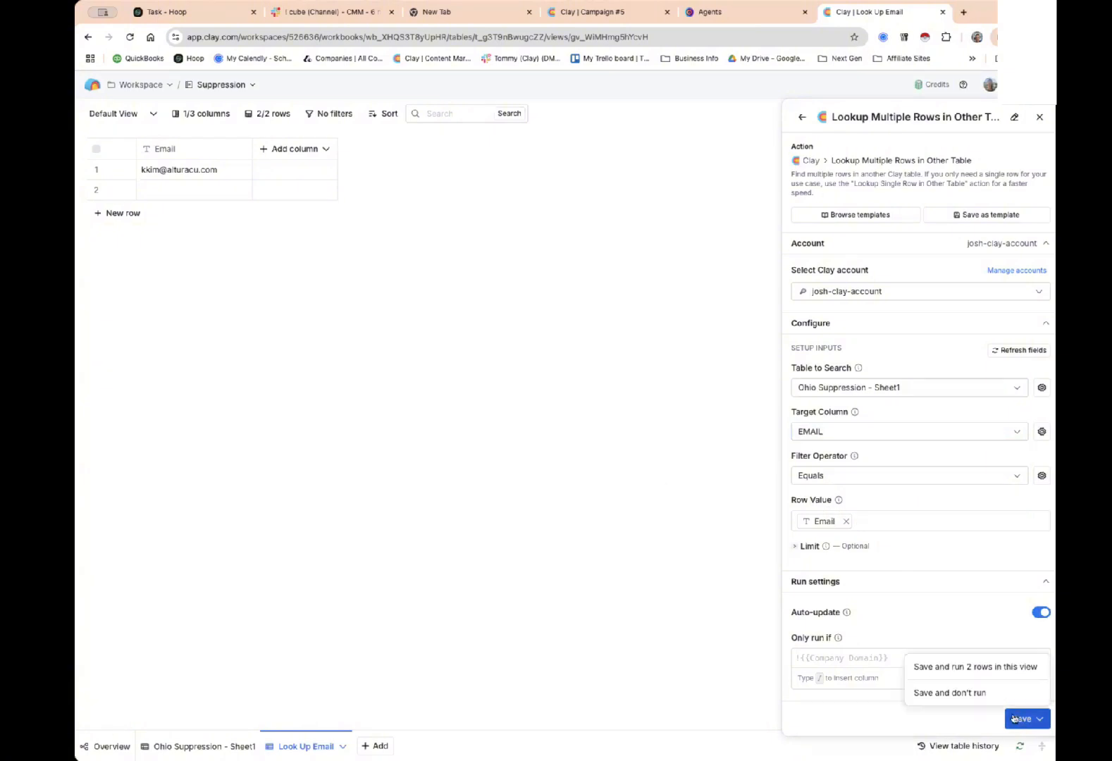
left_click(957, 692)
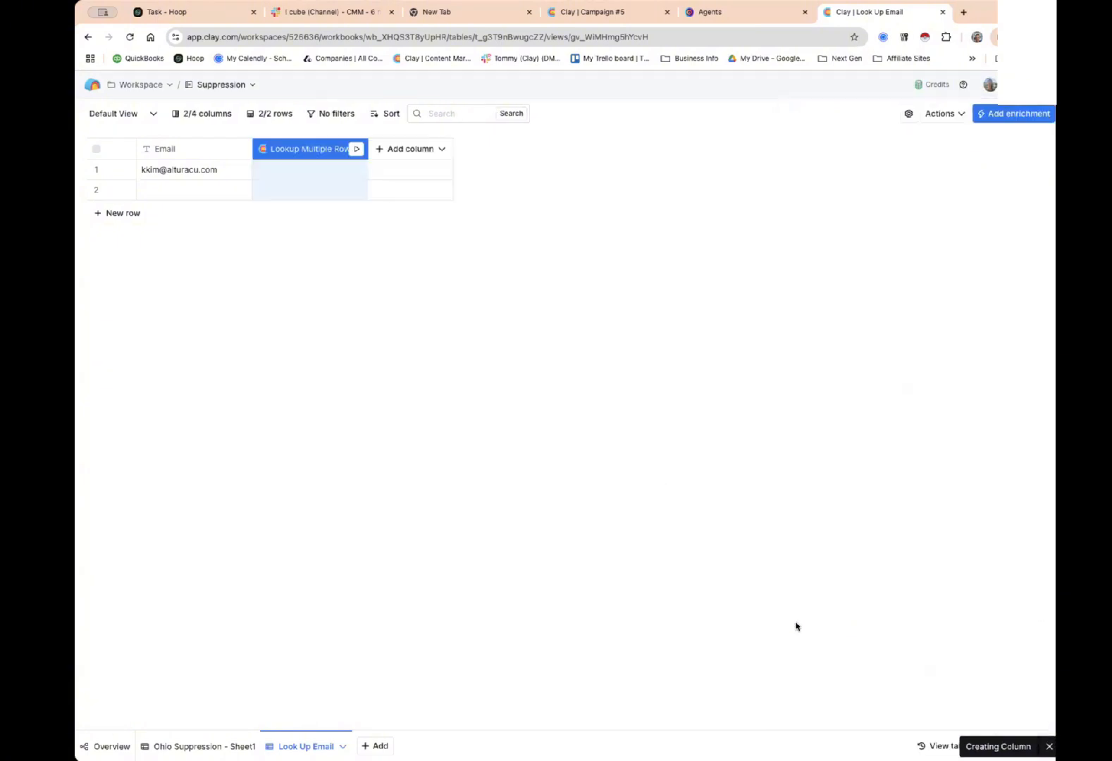
Run the lookup on row 1, then switch to the Ohio Suppression - Sheet1 table.
left_click(357, 170)
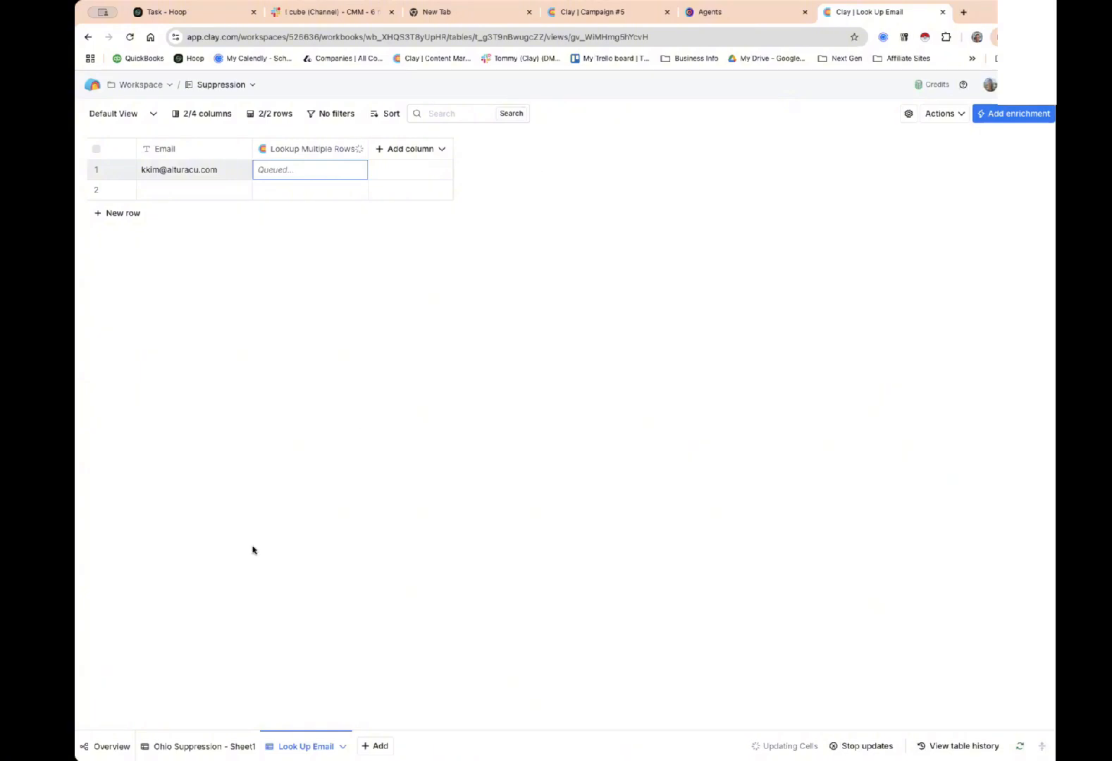
left_click(199, 746)
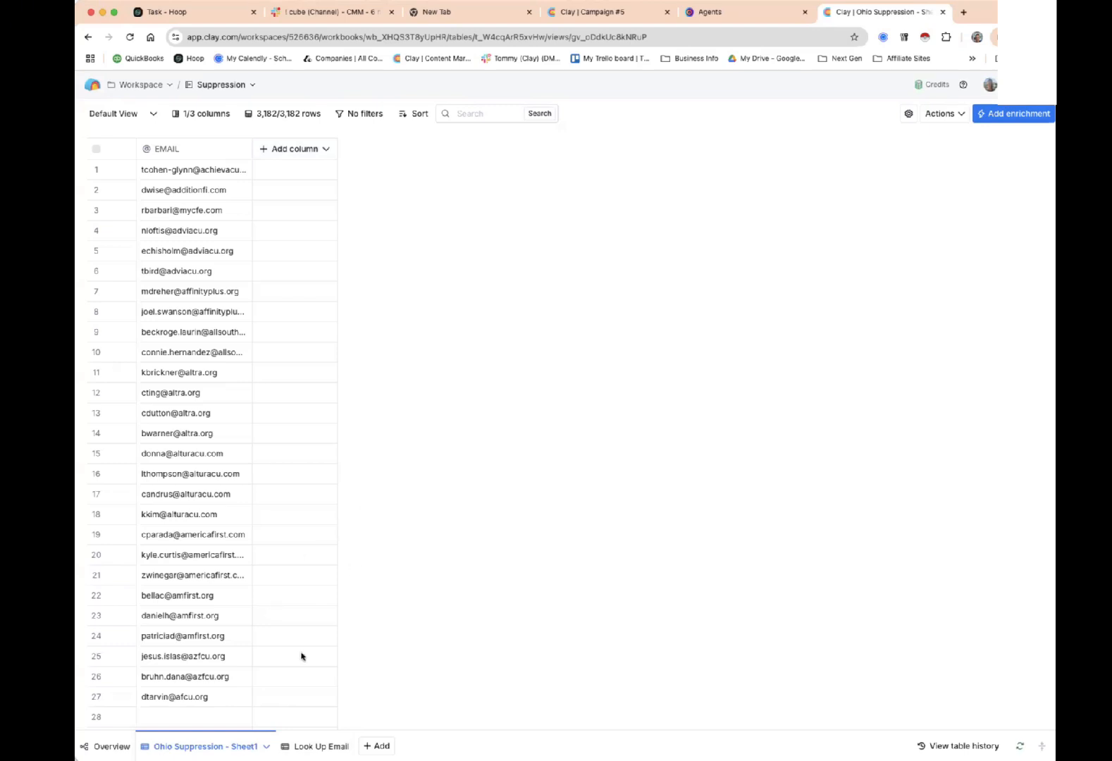
Add the EMAIL field from row 1's lookup result as a new column.
left_click(322, 746)
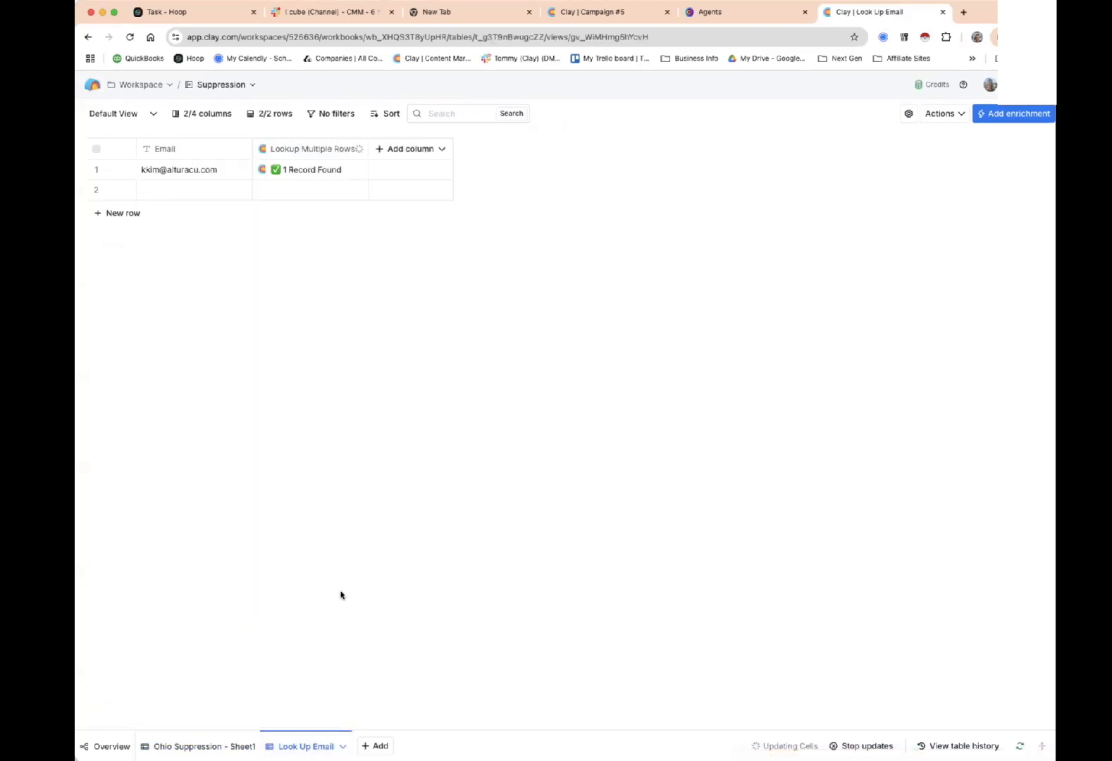
left_click(292, 174)
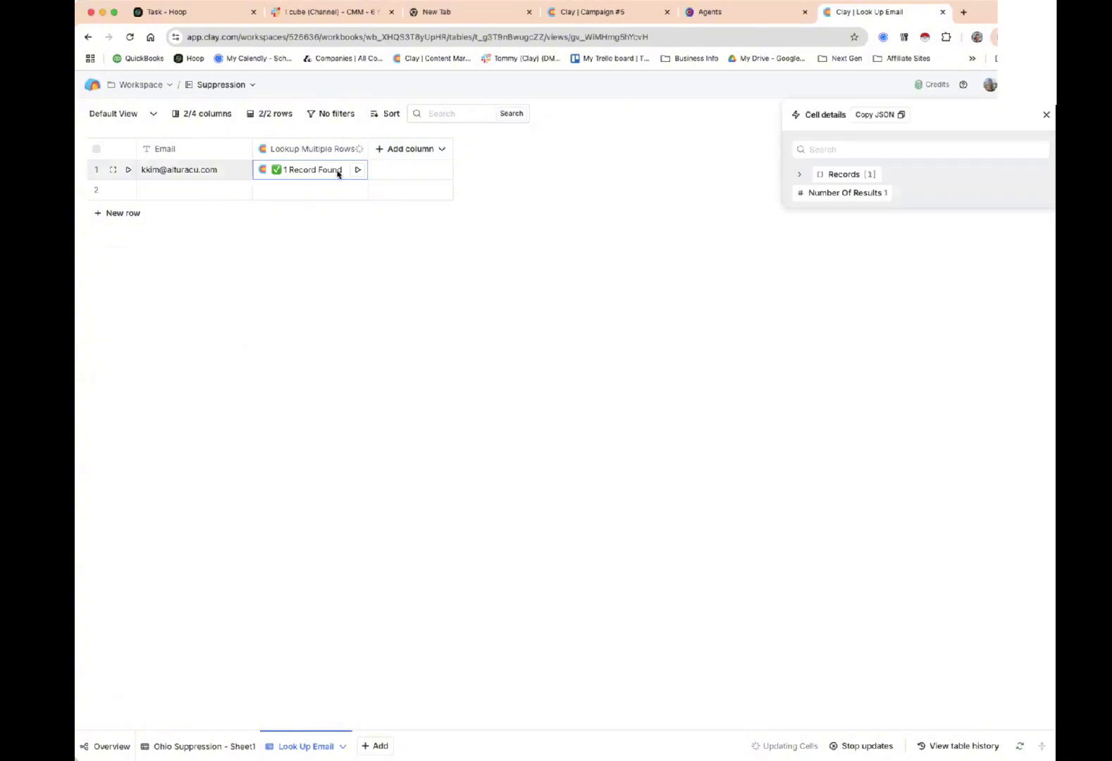
left_click(799, 175)
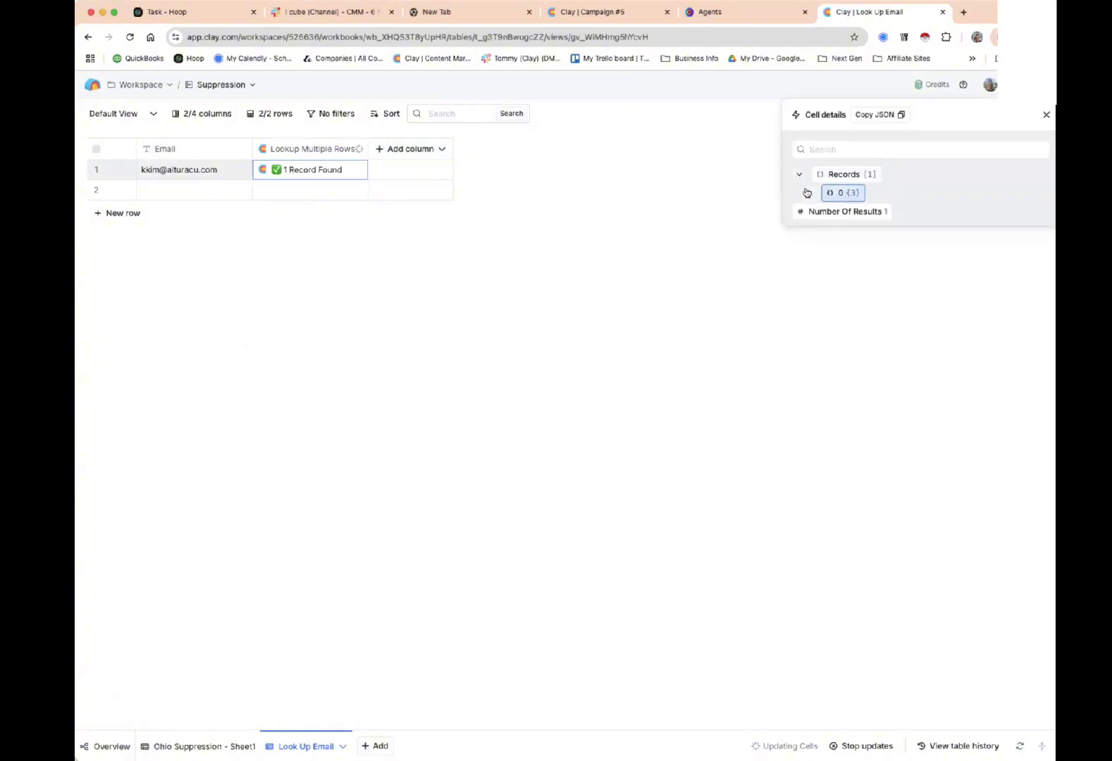
left_click(807, 193)
left_click(1018, 213)
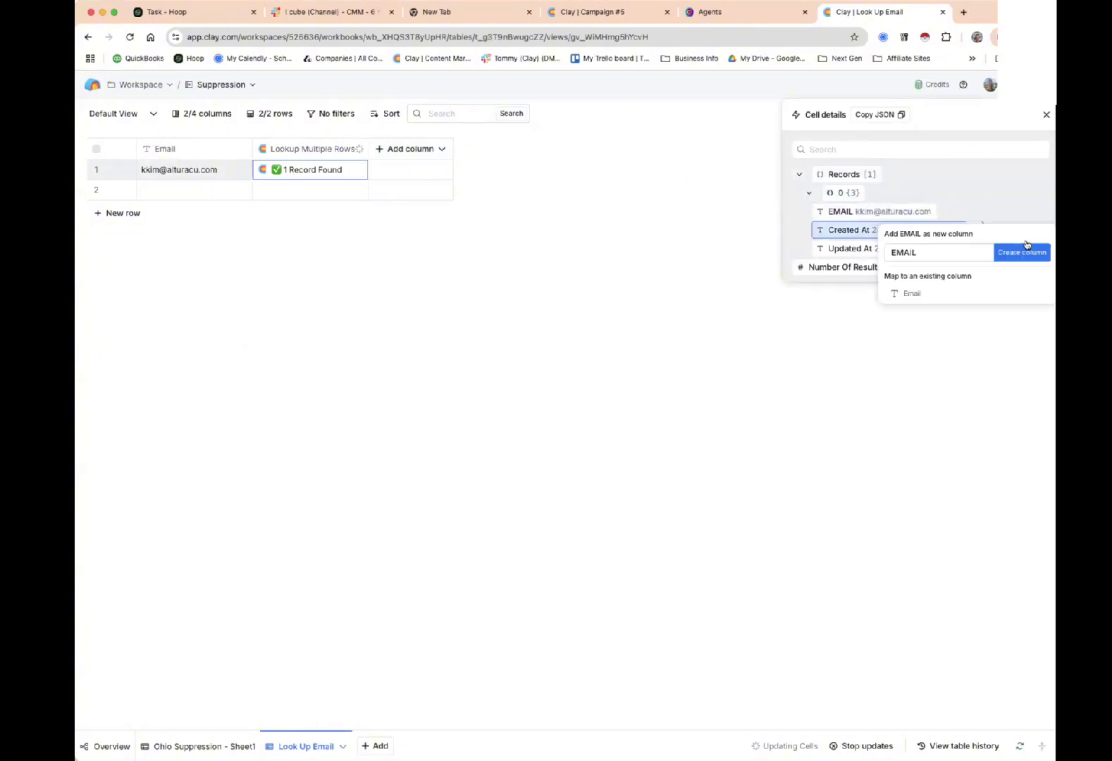
left_click(1020, 253)
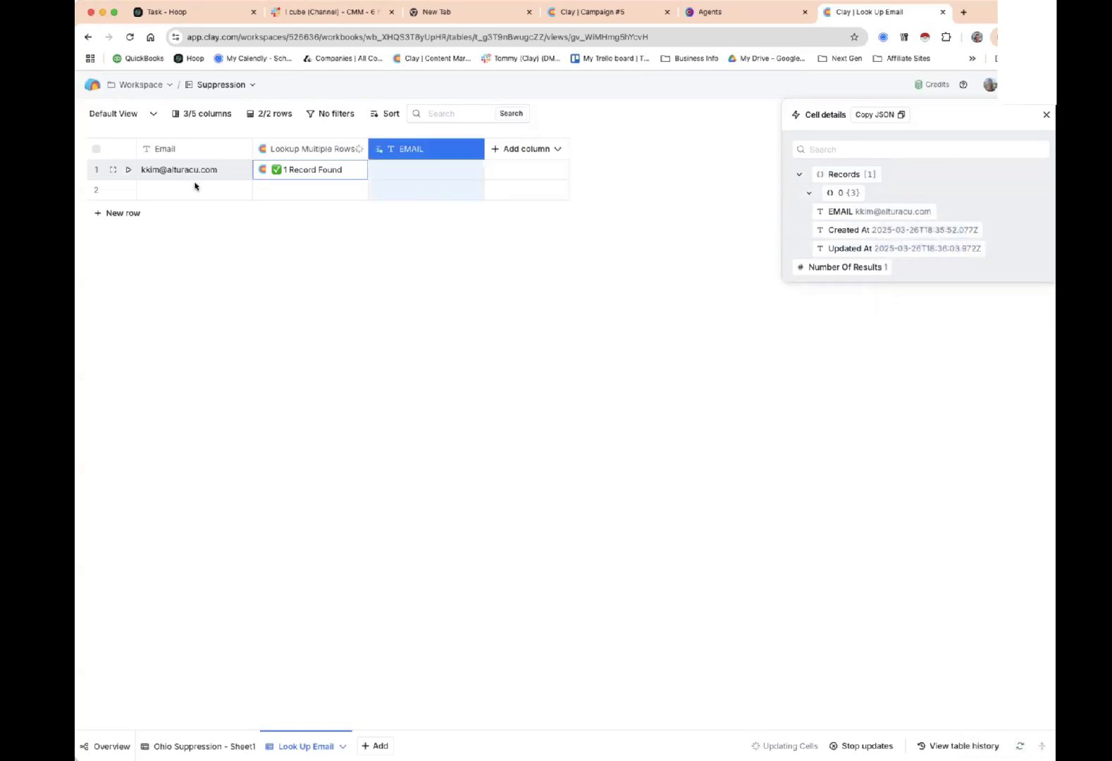
Check the Ohio Suppression sheet, then re-inspect row 1's single matching record.
left_click(199, 746)
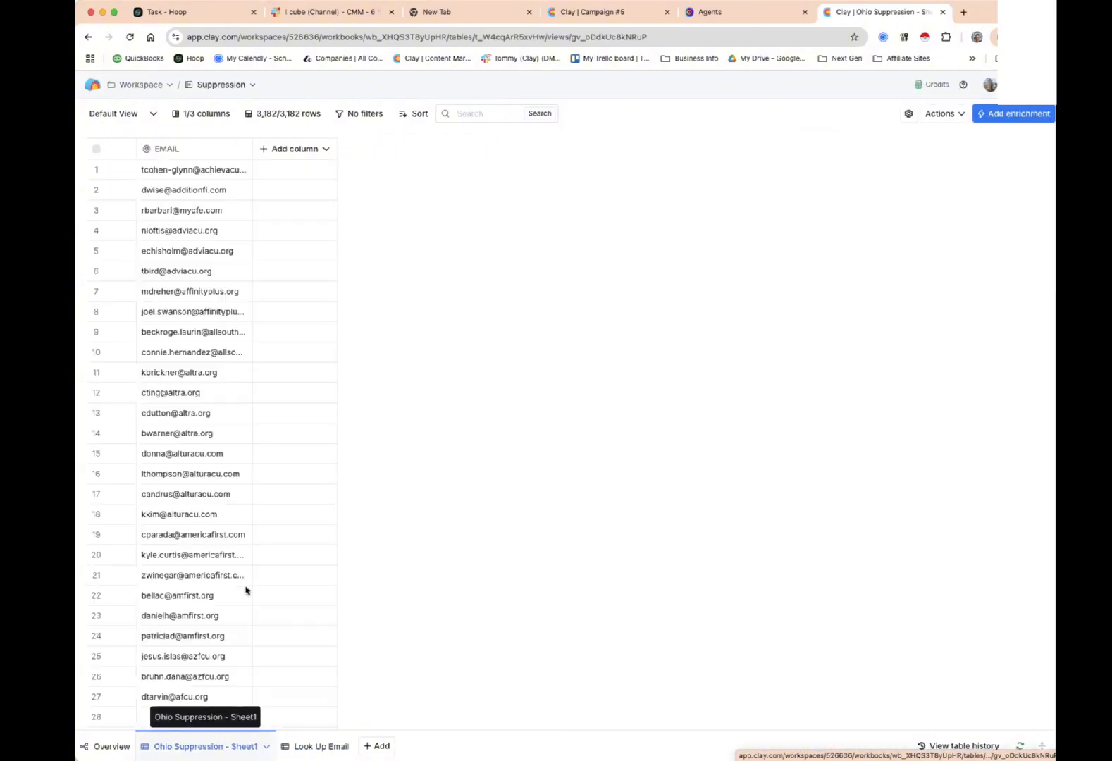
scroll(225, 575, "down", 5)
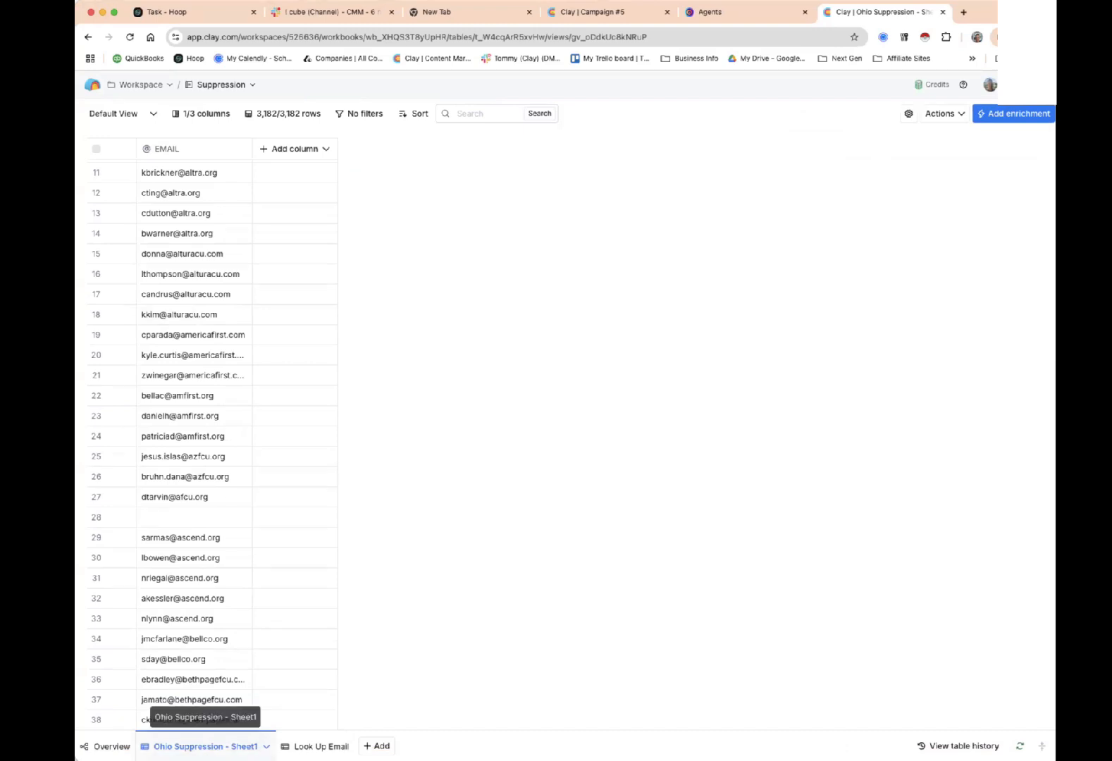
left_click(304, 746)
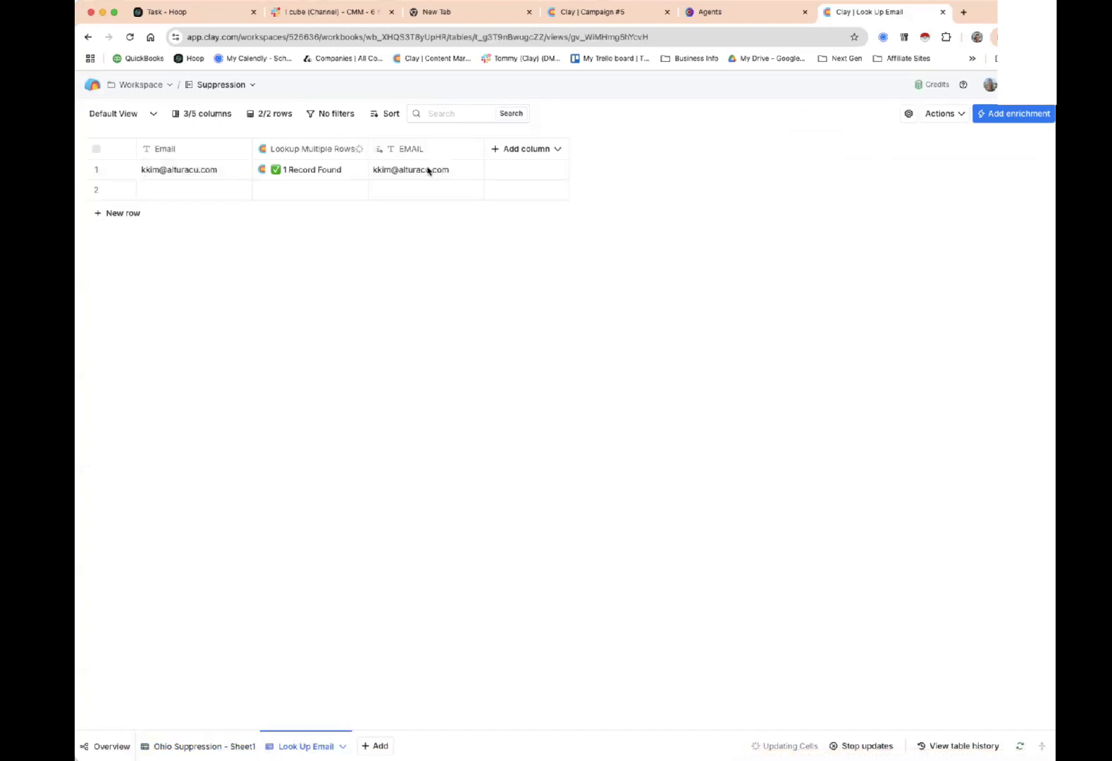
left_click(320, 172)
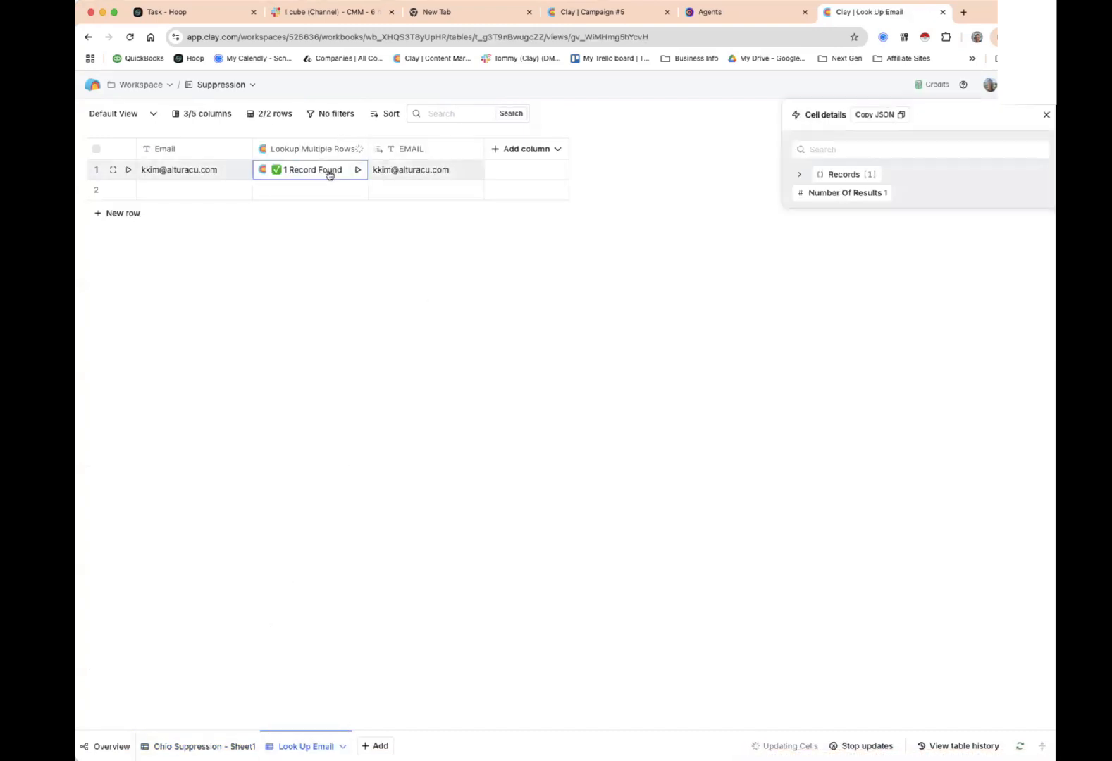
left_click(802, 176)
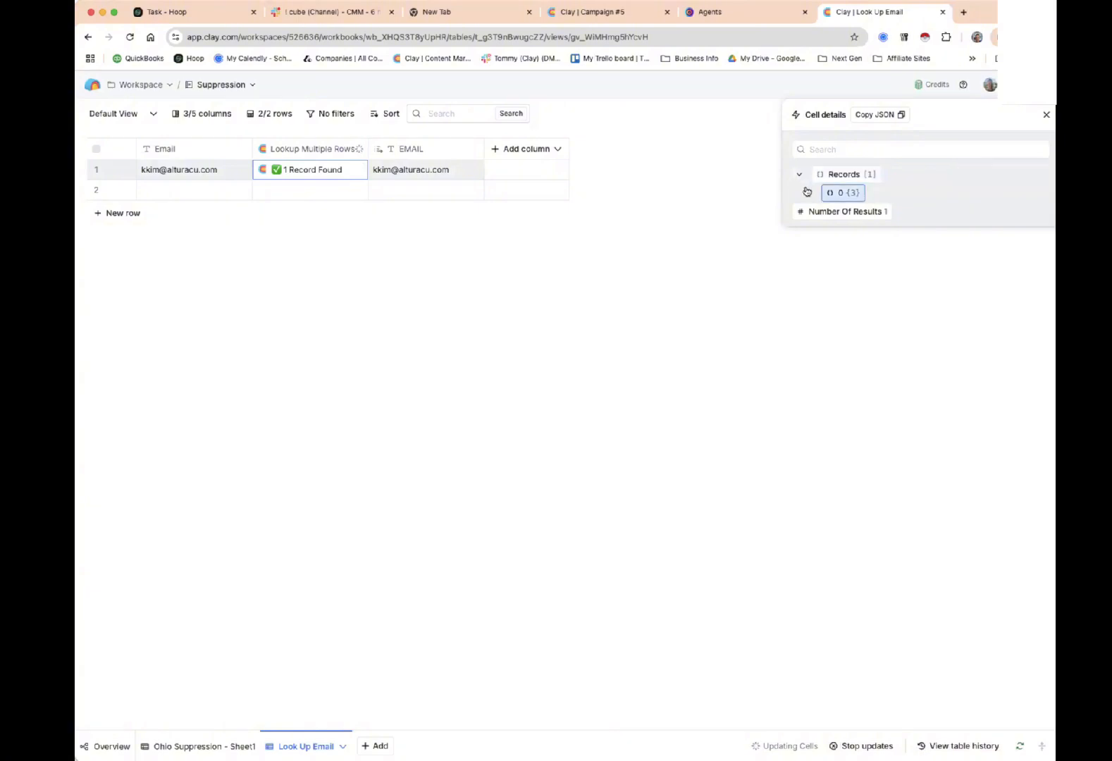
left_click(808, 192)
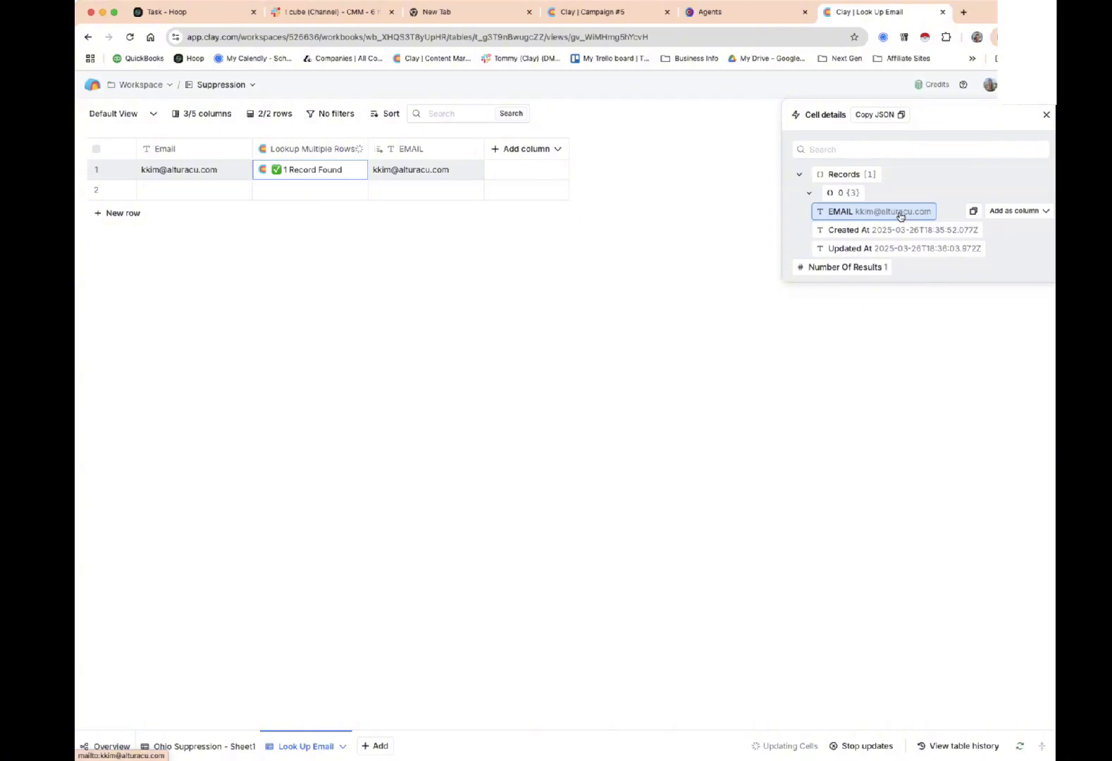
left_click(1045, 115)
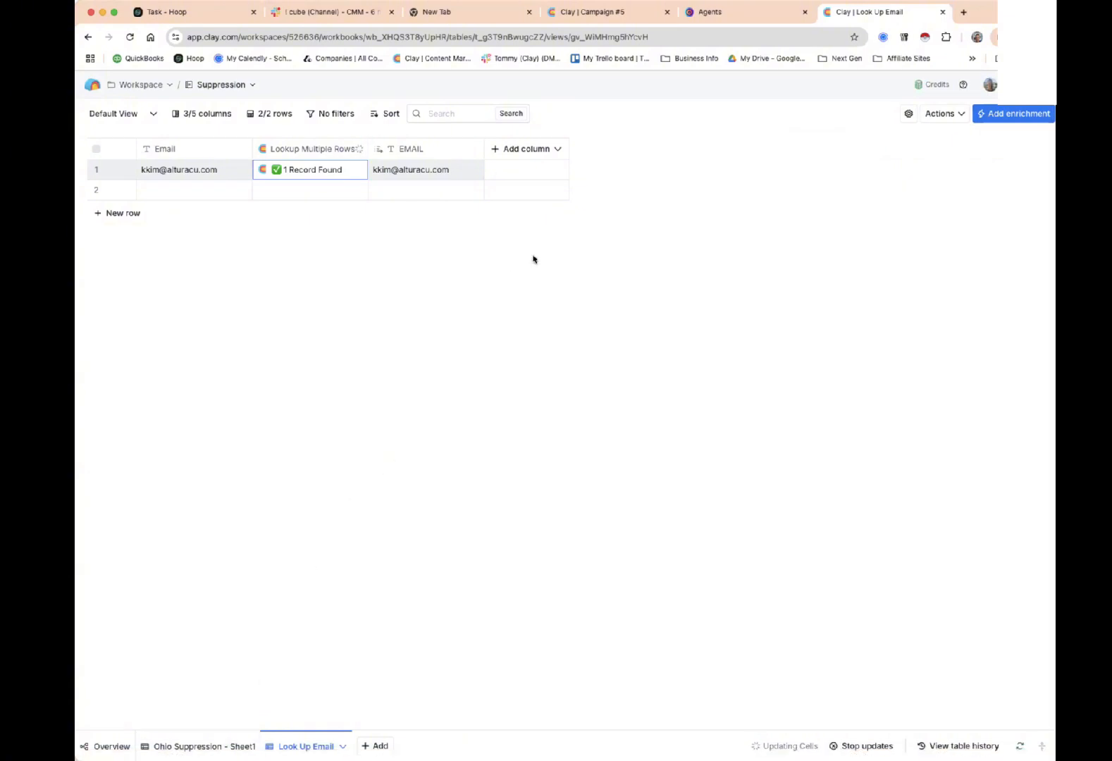
Create an Email Domain formula column from '/Email everything after @', yielding alturacu.com.
left_click(539, 152)
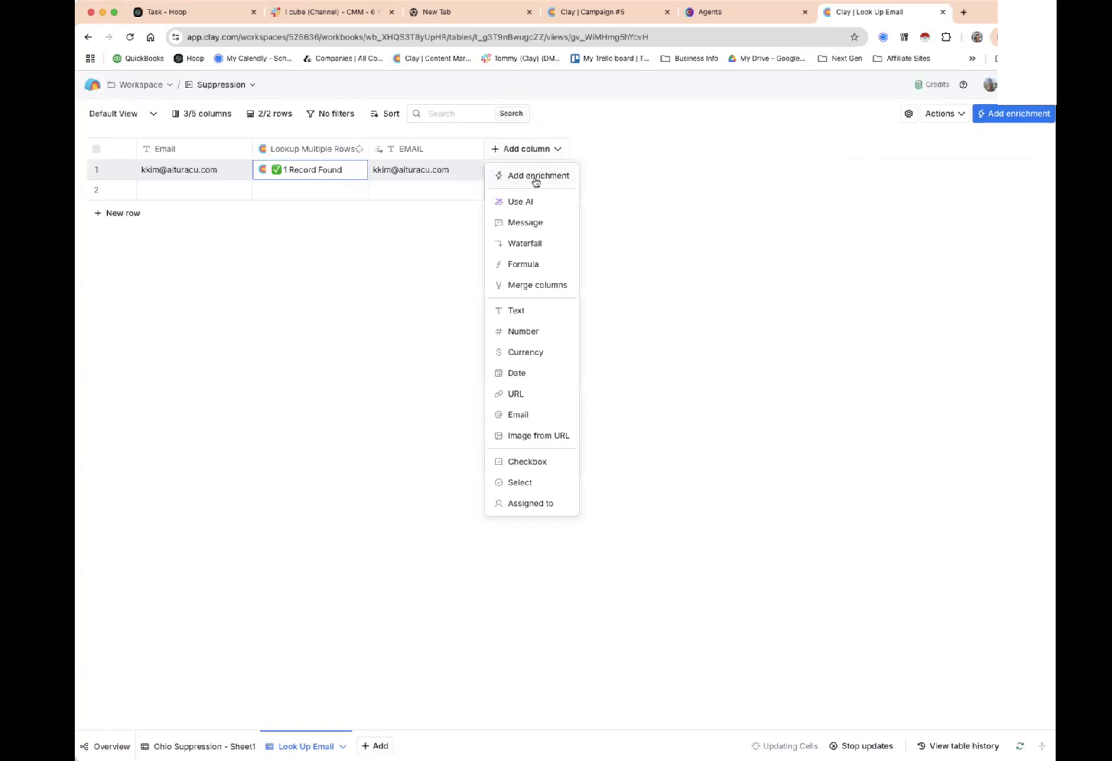
left_click(544, 265)
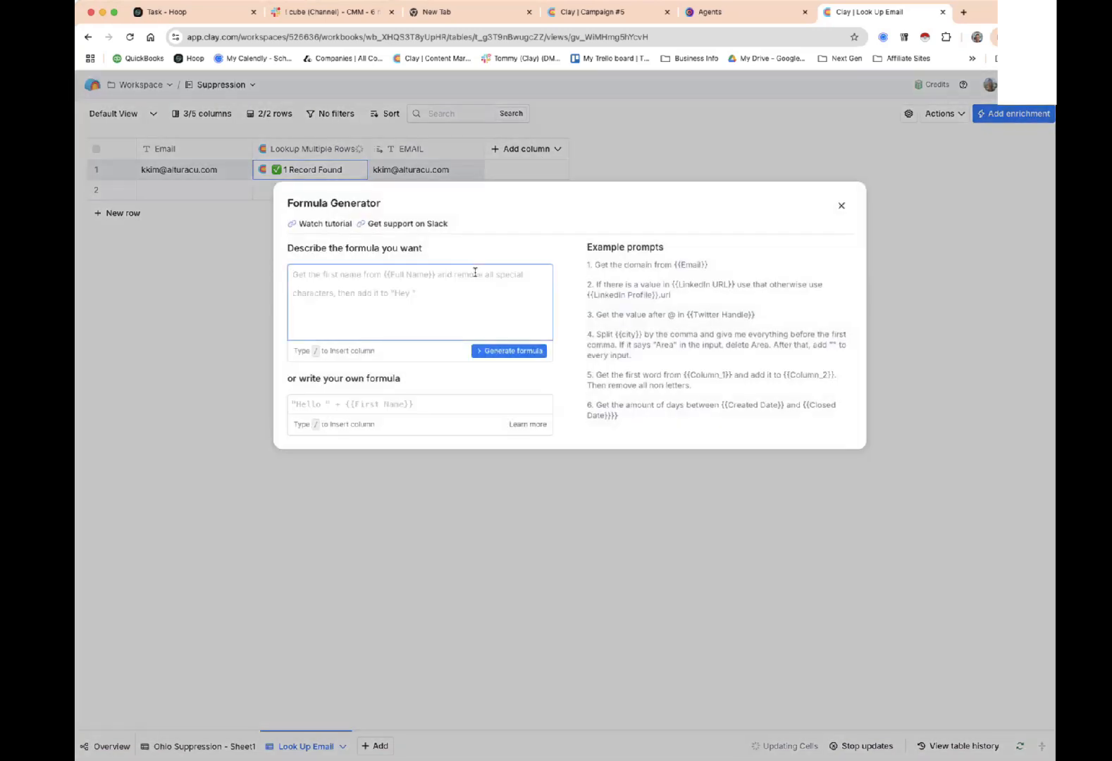
type("/e")
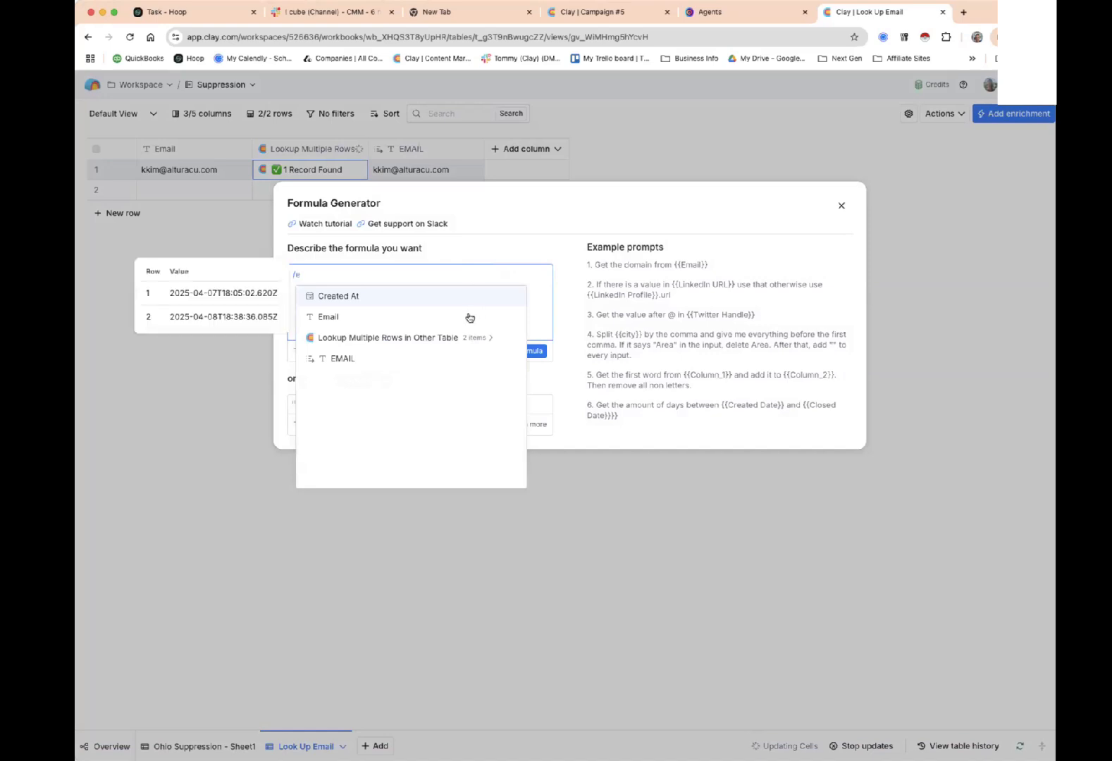
left_click(422, 317)
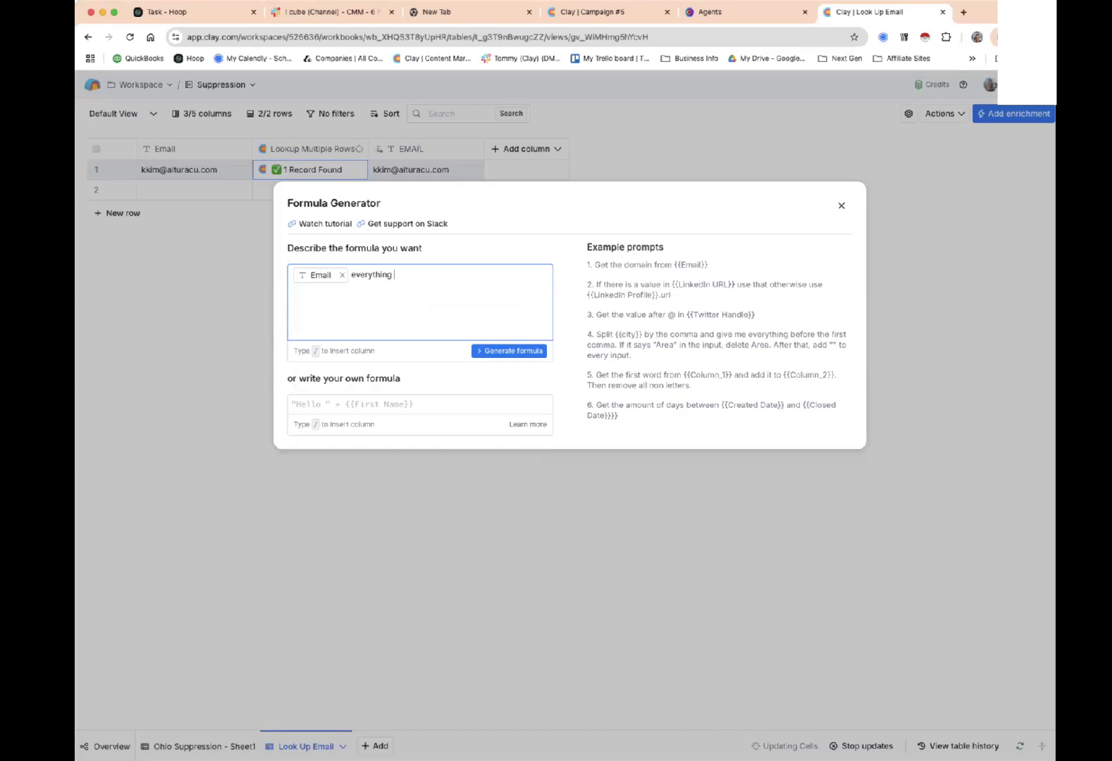
type("everything after @")
left_click(510, 350)
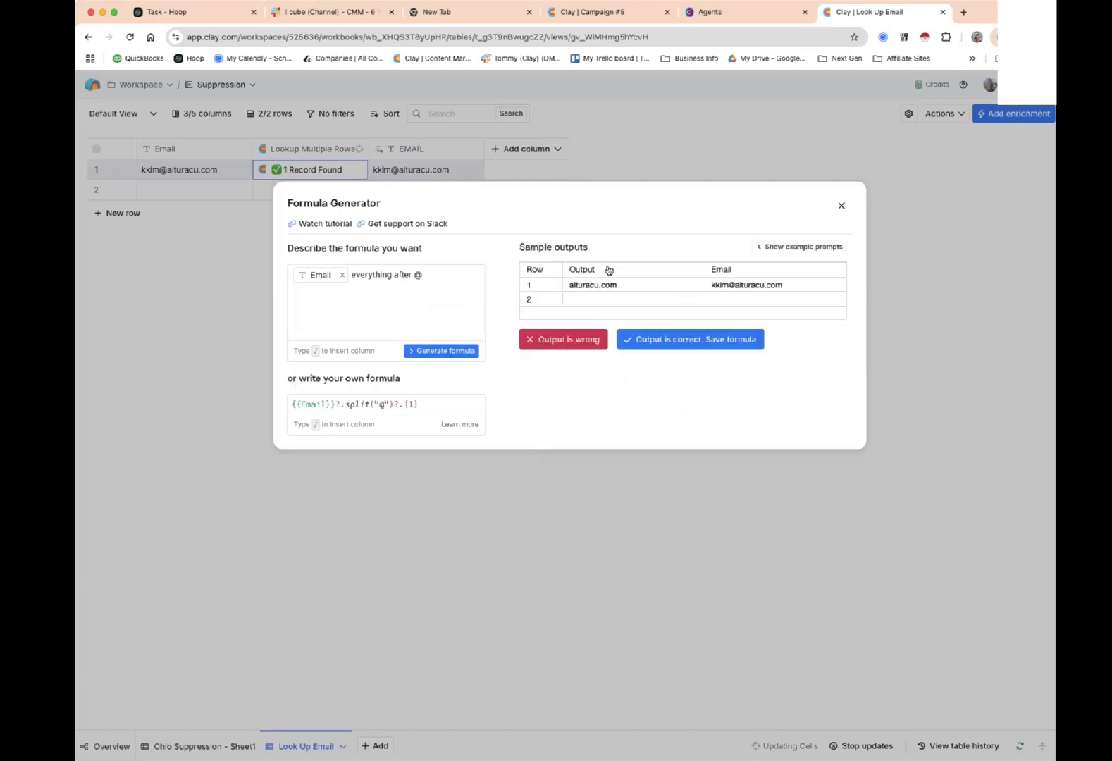
left_click(655, 341)
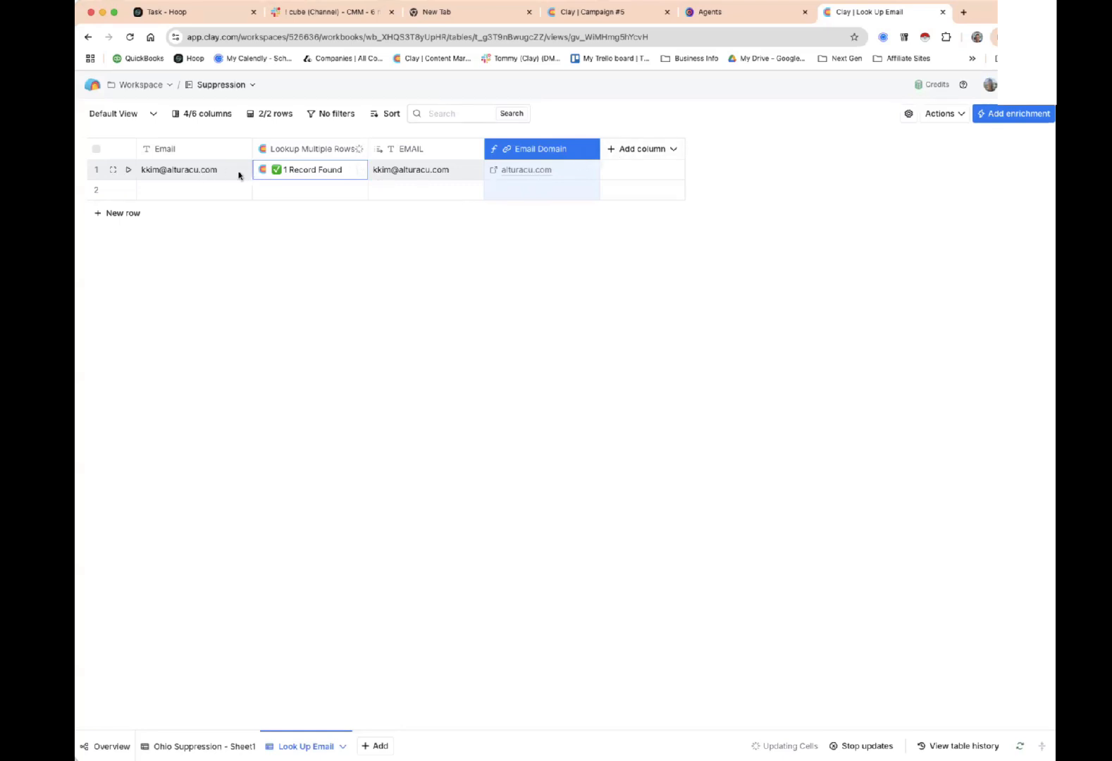
Add a Google Perform Search column with query 'ffffff', saved without running.
left_click(629, 150)
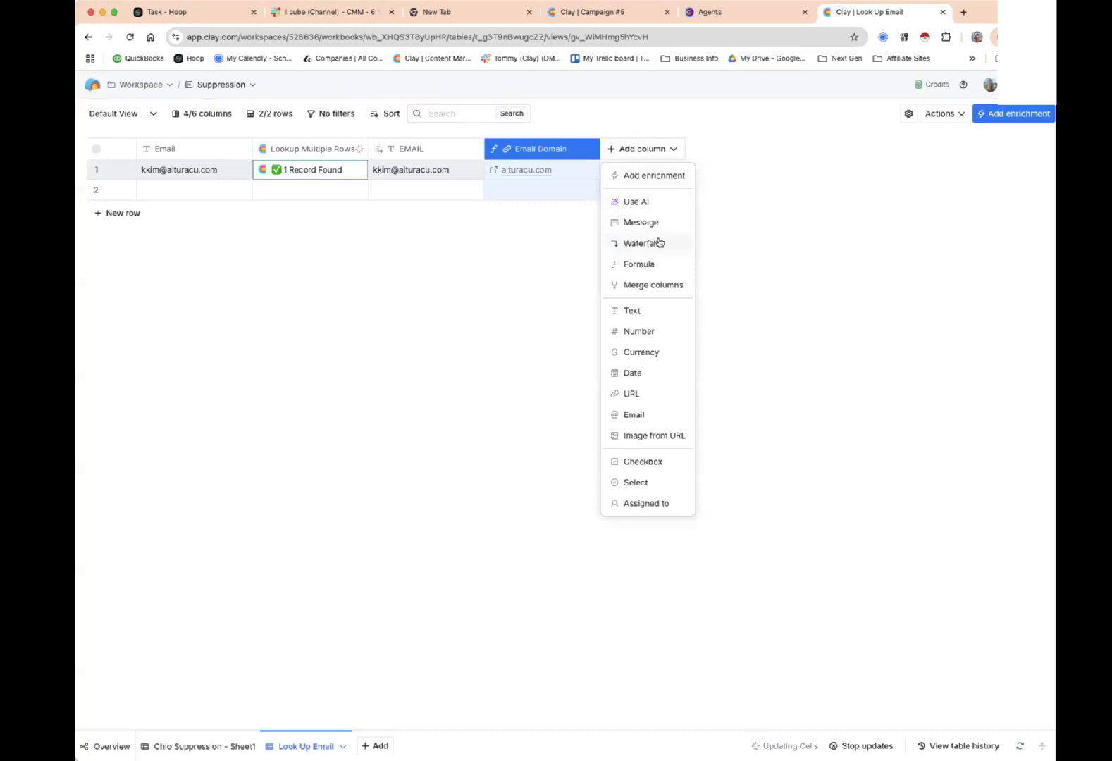
left_click(649, 177)
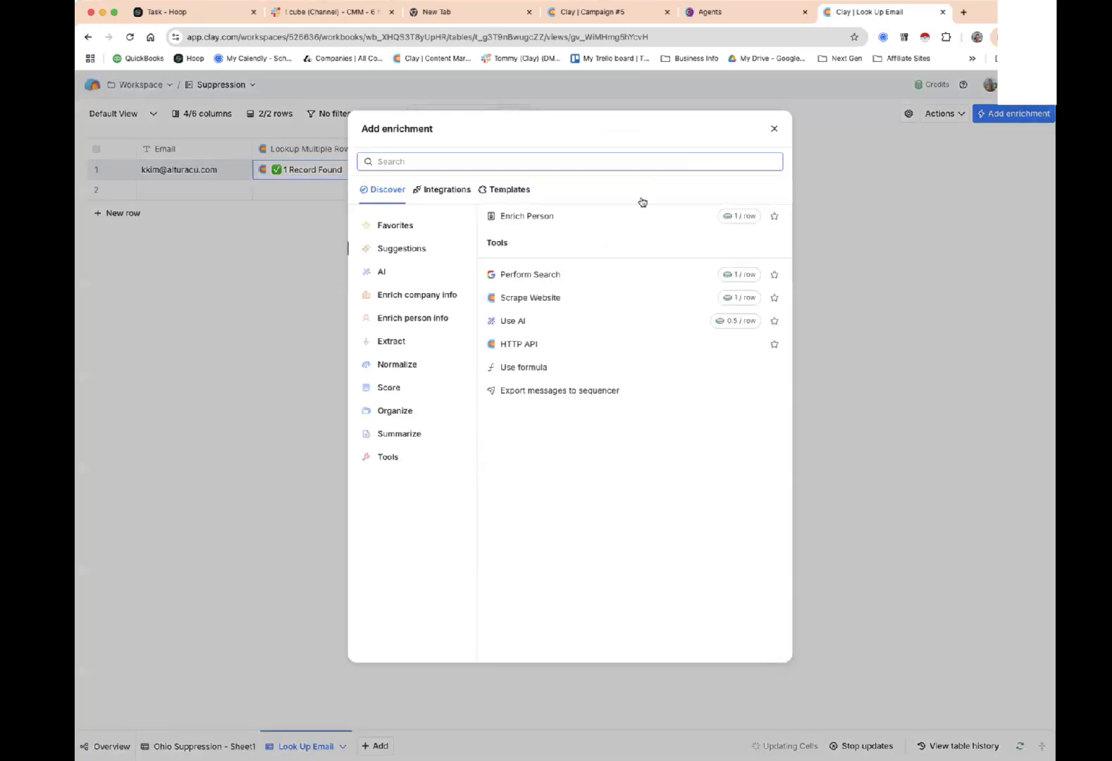
left_click(610, 274)
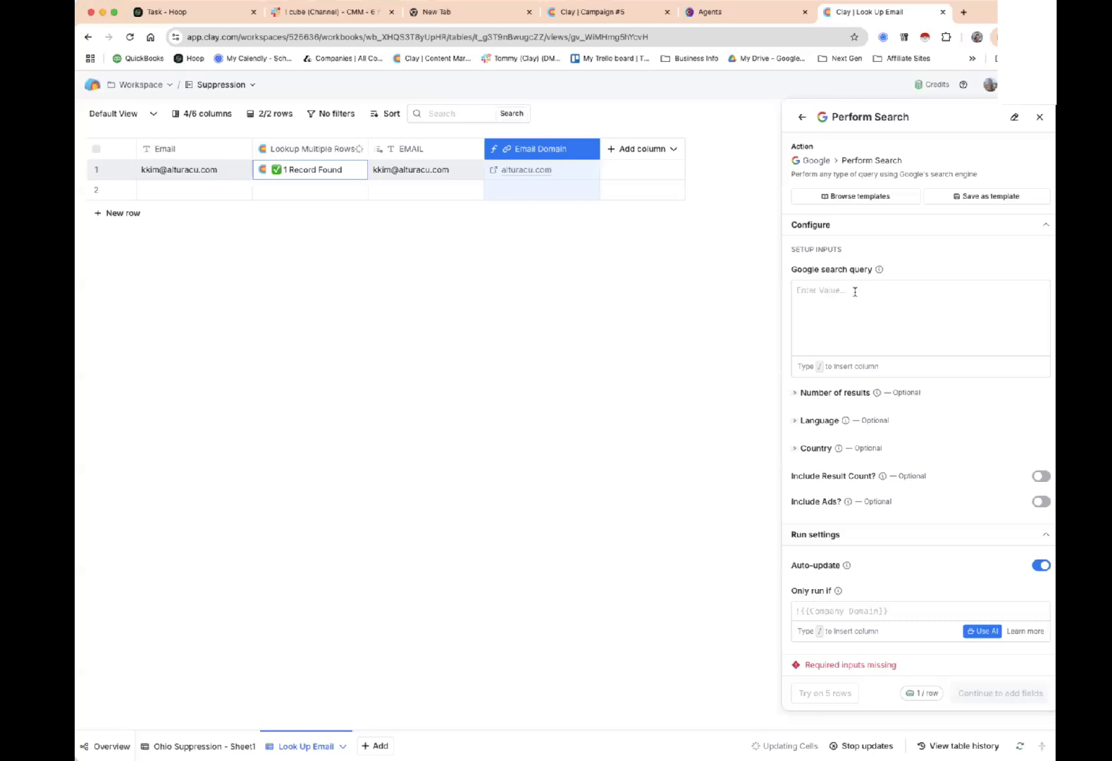
left_click(854, 291)
type("ffffff")
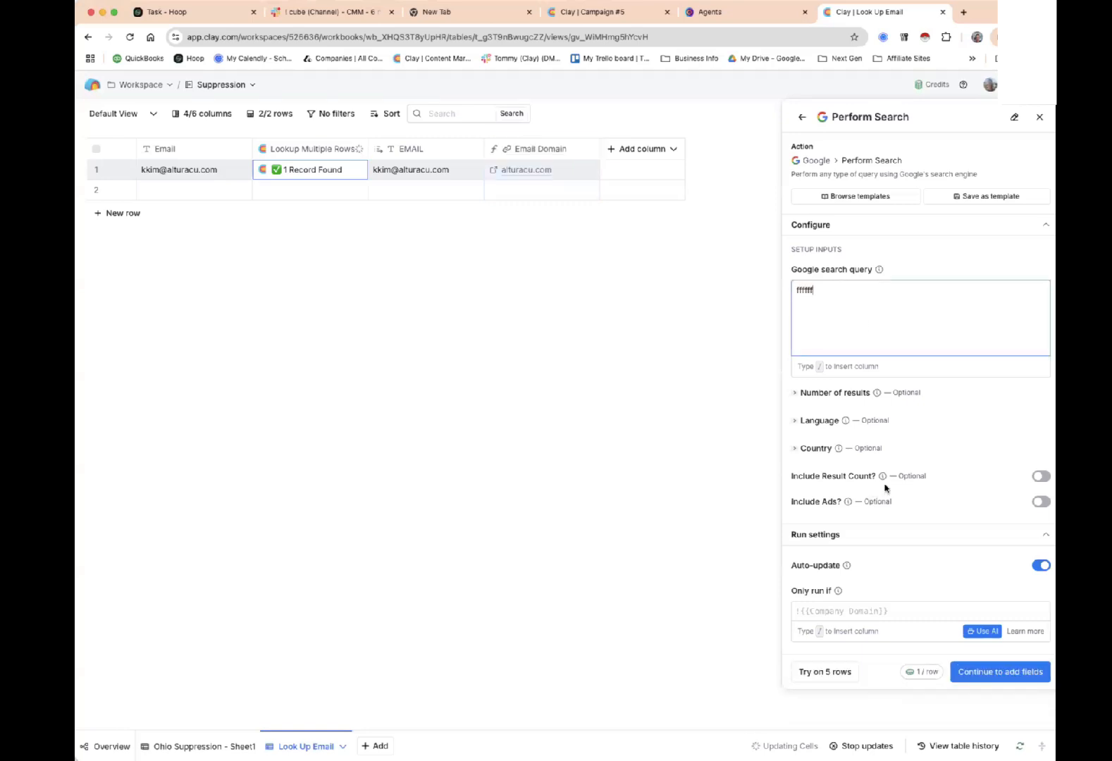
left_click(975, 672)
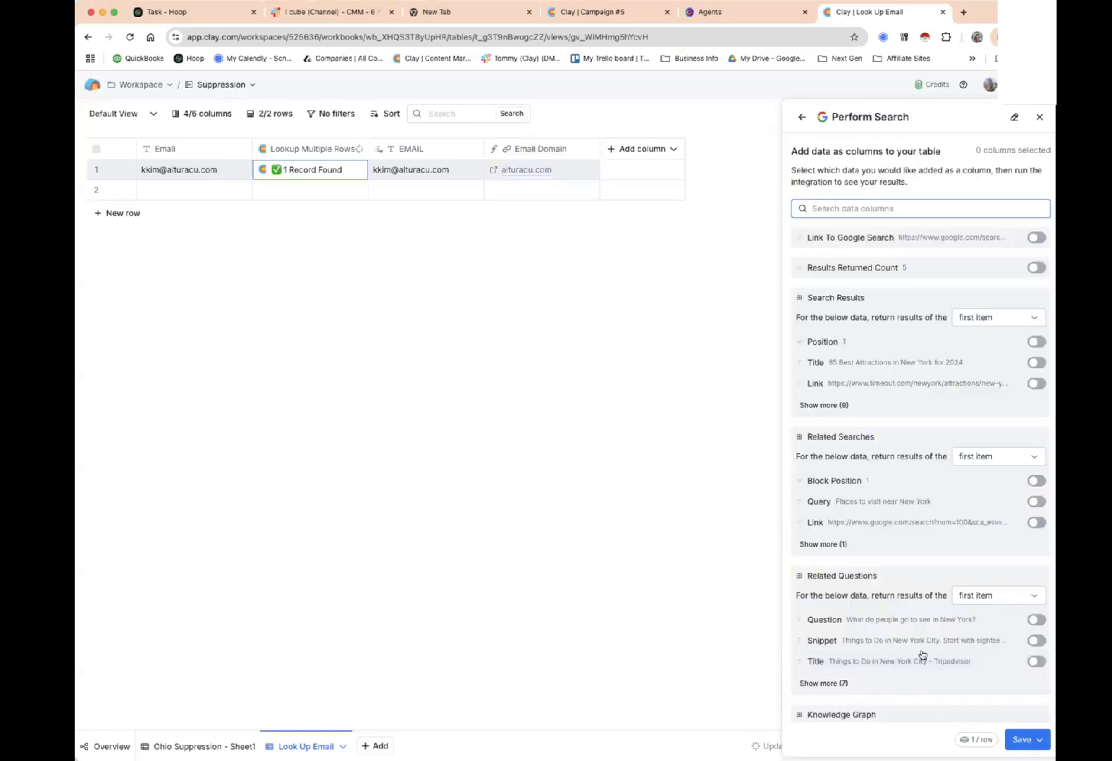
scroll(922, 652, "down", 5)
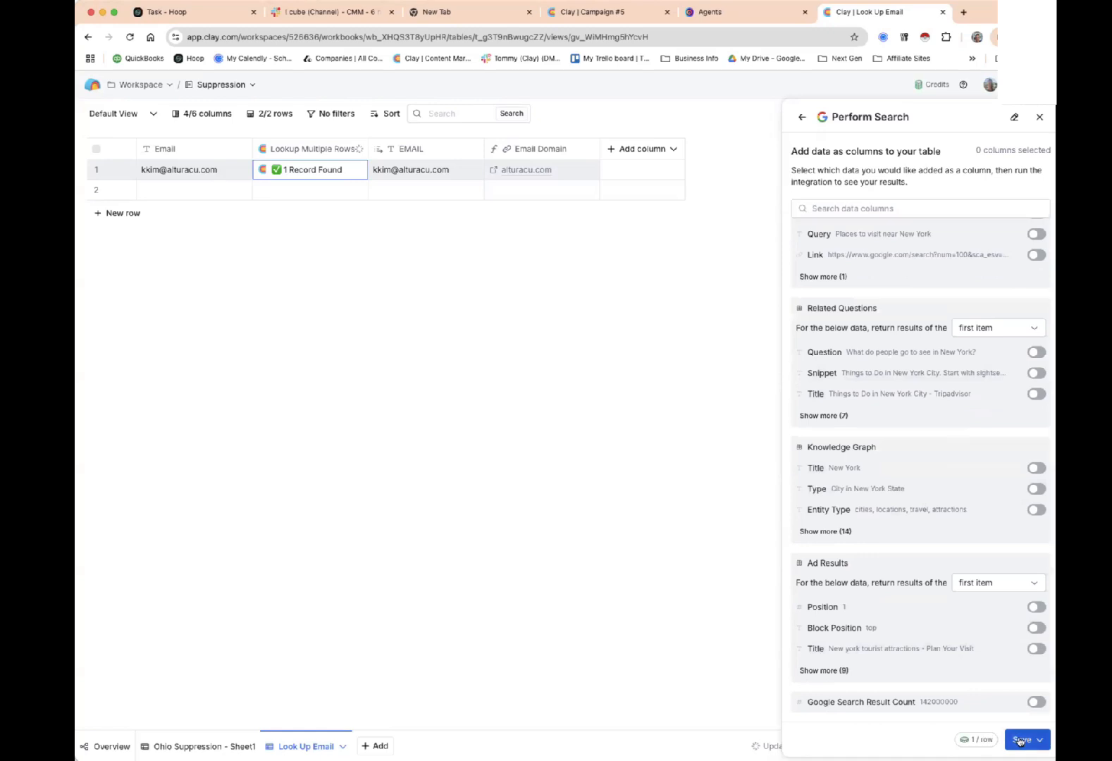
left_click(1019, 740)
left_click(952, 716)
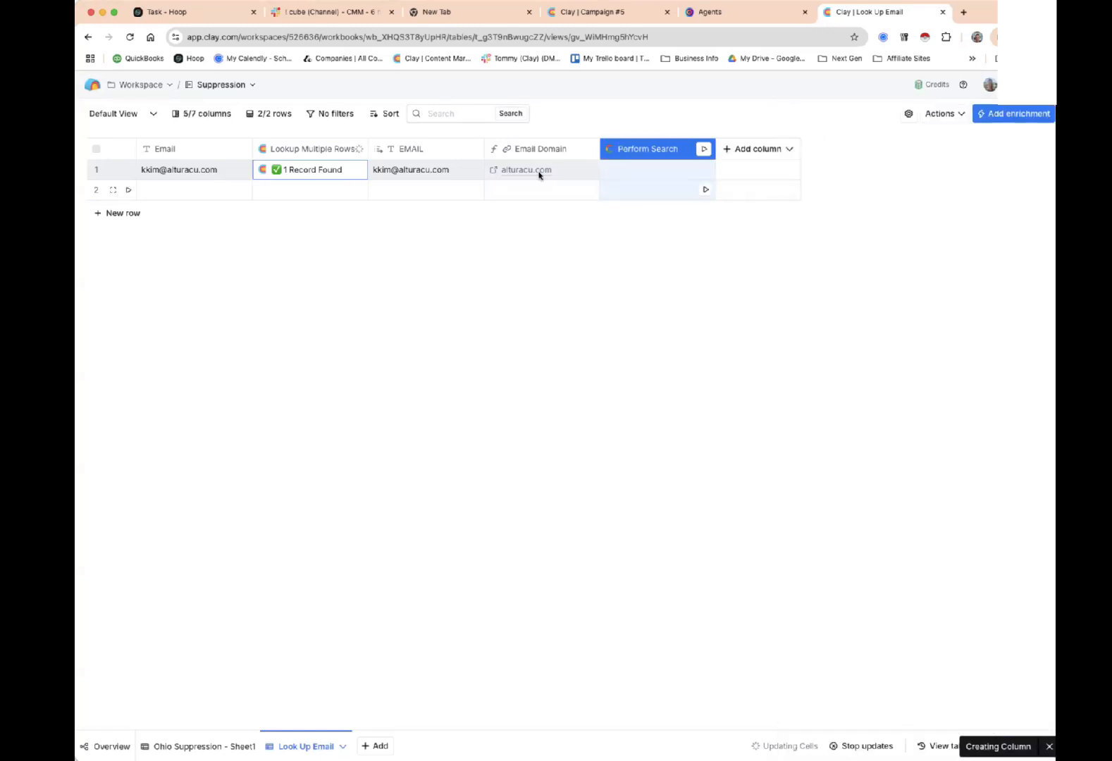
Reopen the Perform Search column's settings at its Only run if condition.
double_click(626, 148)
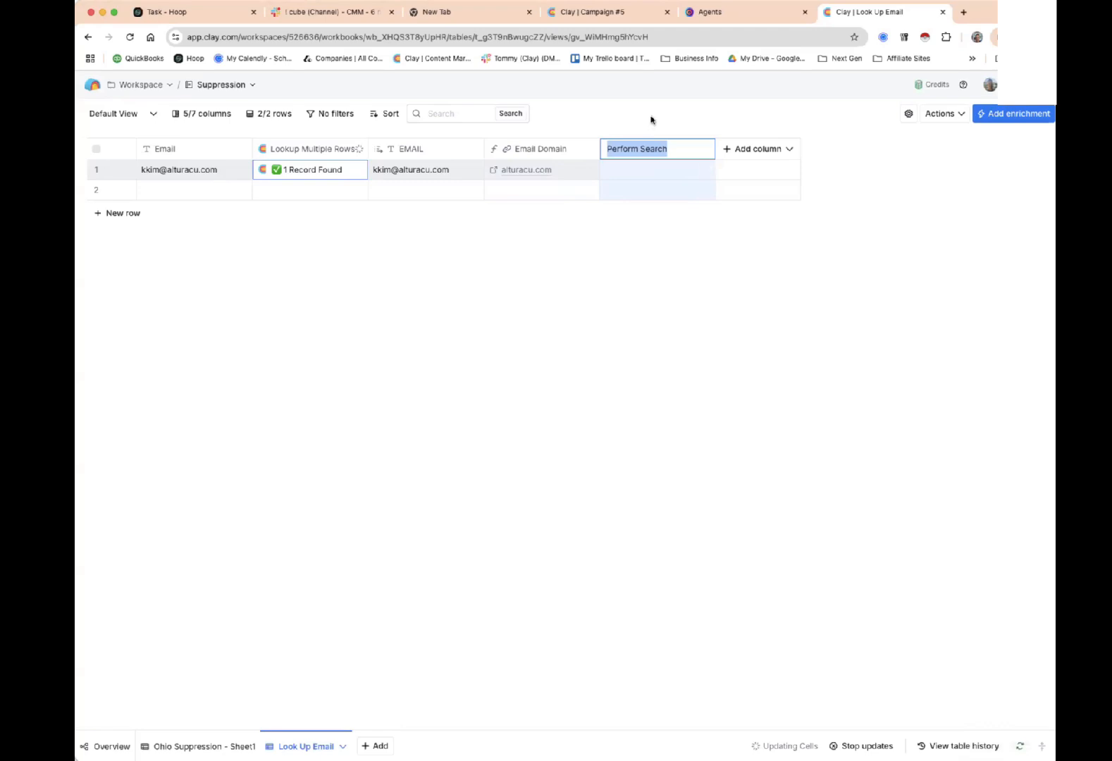
key("Return")
left_click(646, 150)
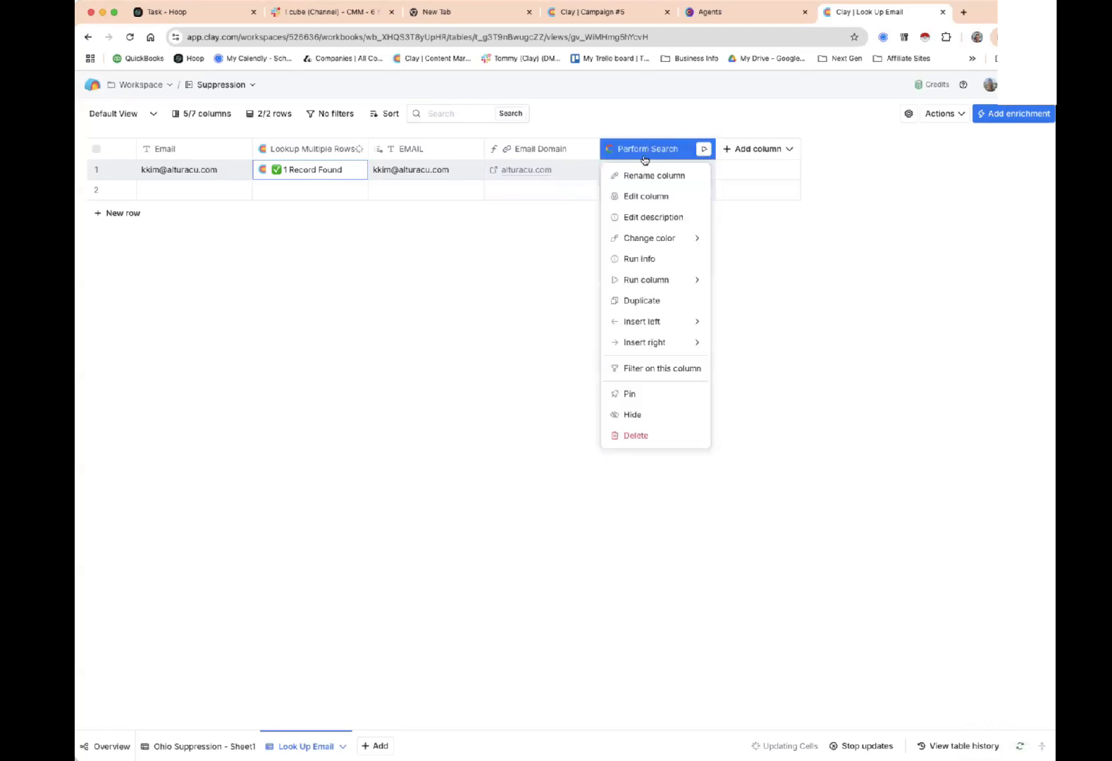
left_click(644, 197)
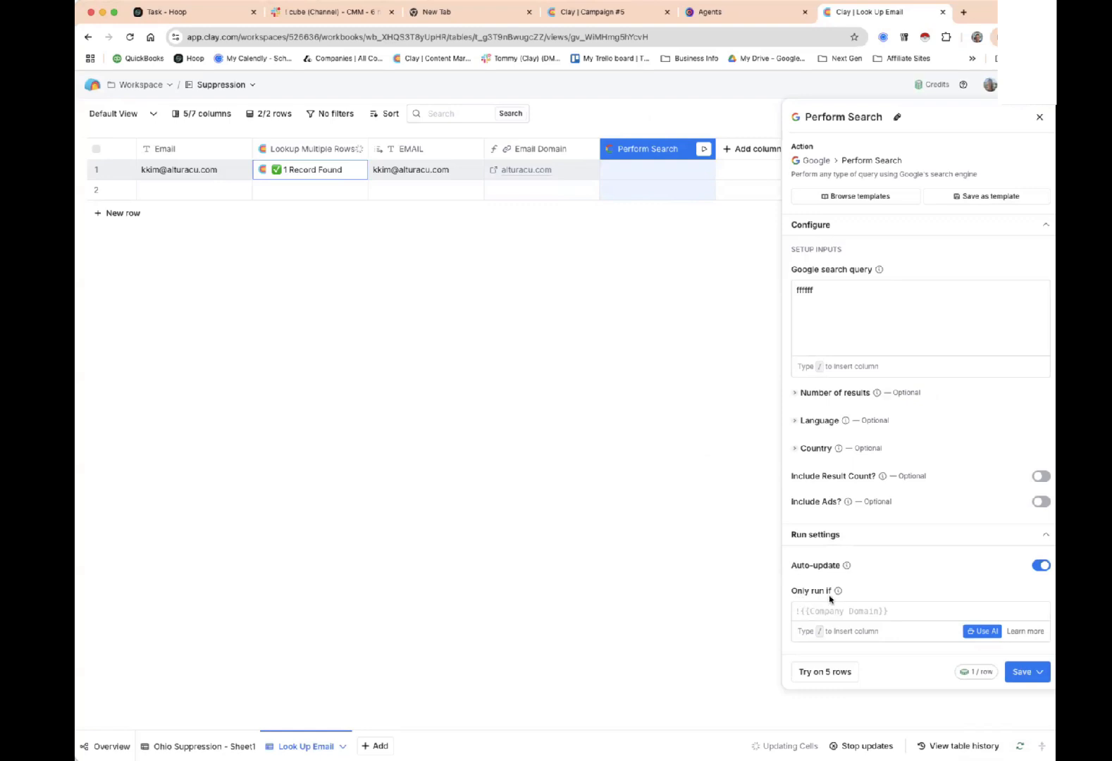
mouse_move(837, 594)
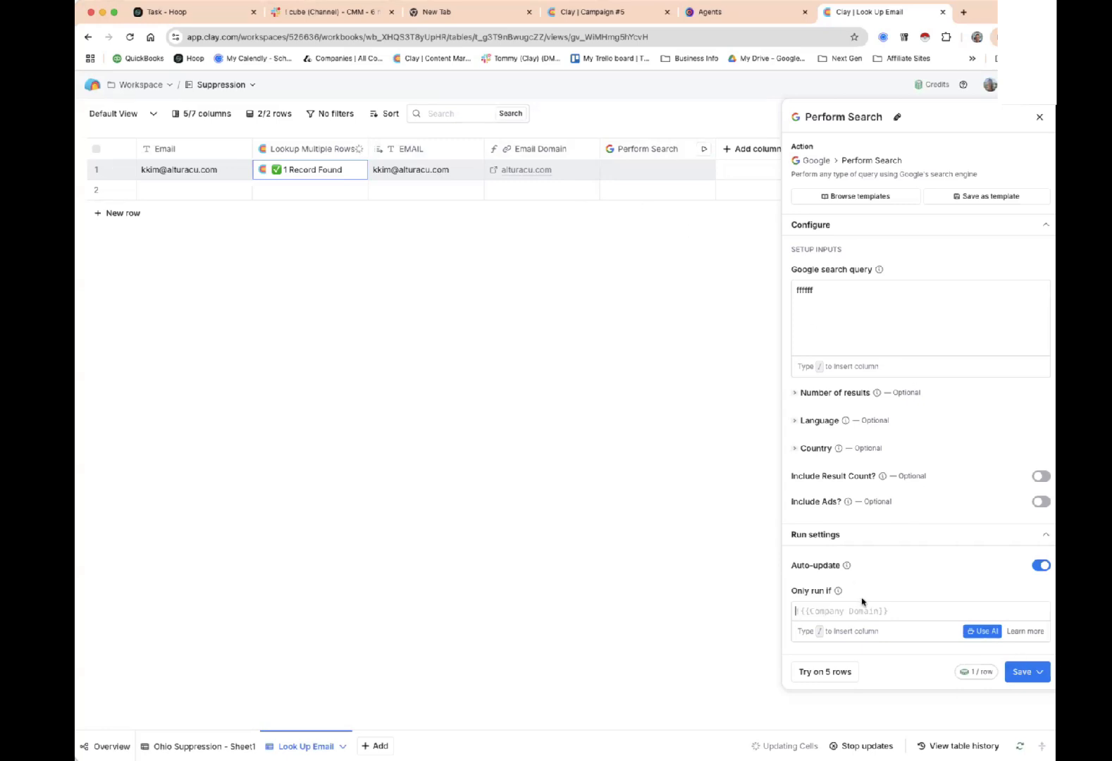
left_click_drag(845, 595, 787, 594)
Generate and accept the run condition 'Email is empty', producing !{{Email}}.
left_click(982, 632)
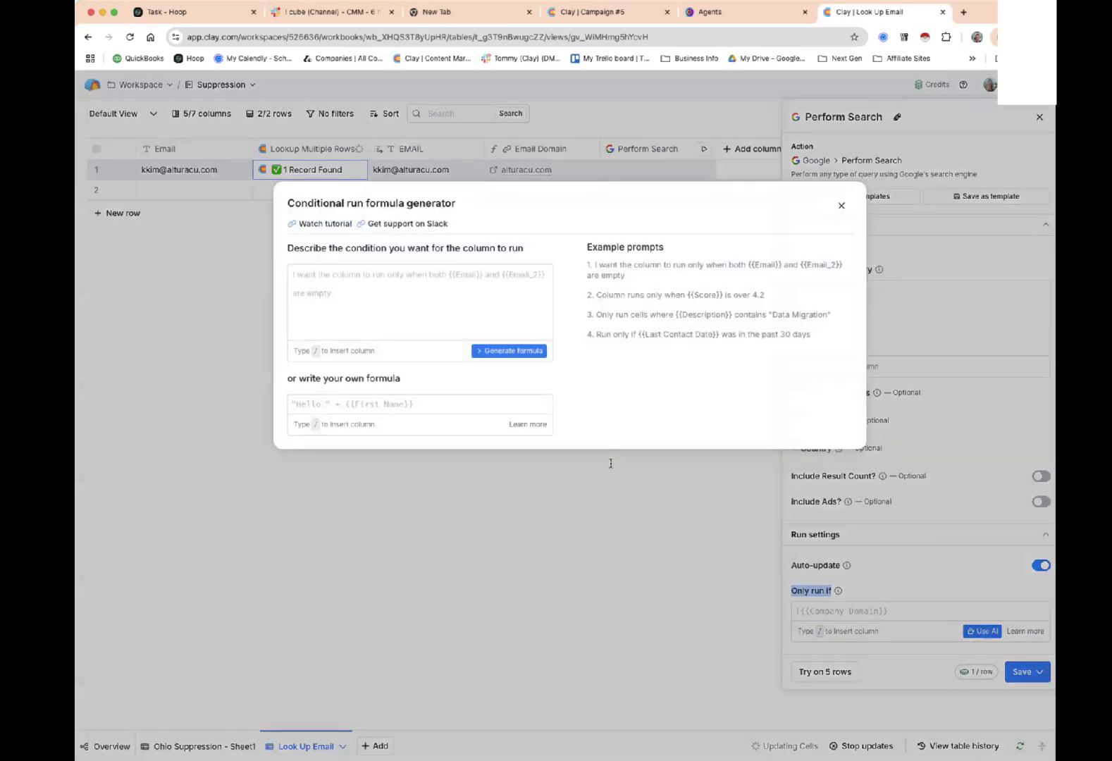
left_click(359, 272)
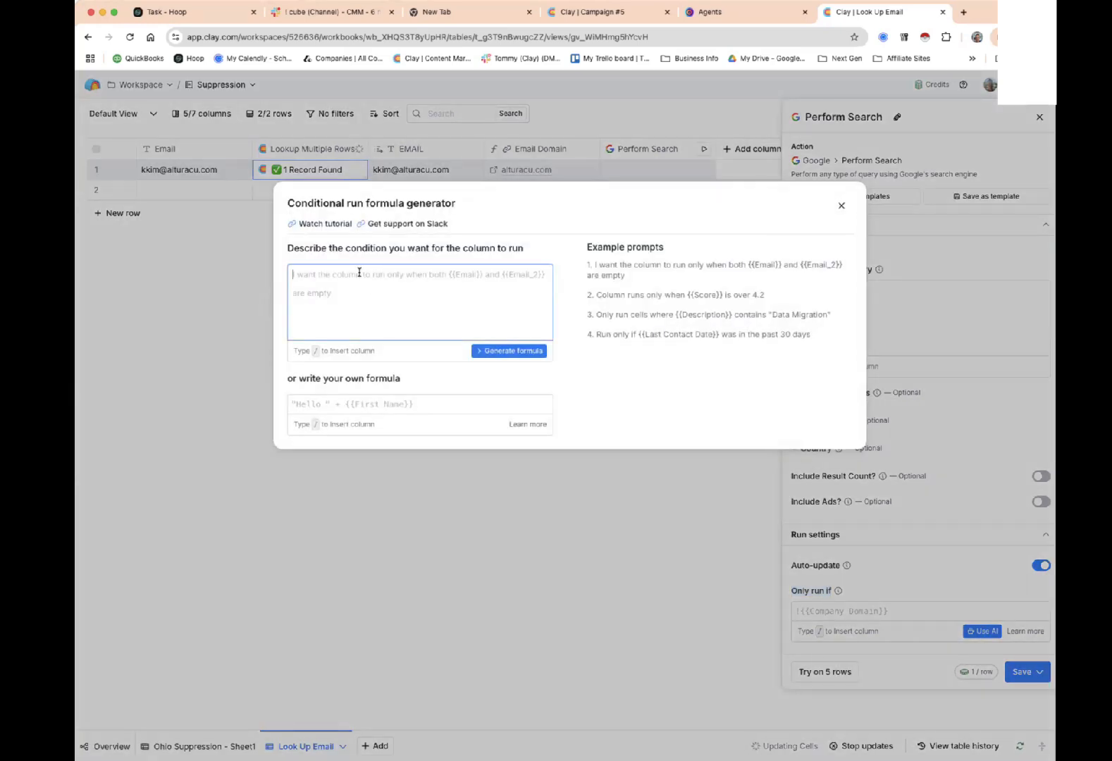
type("/email ")
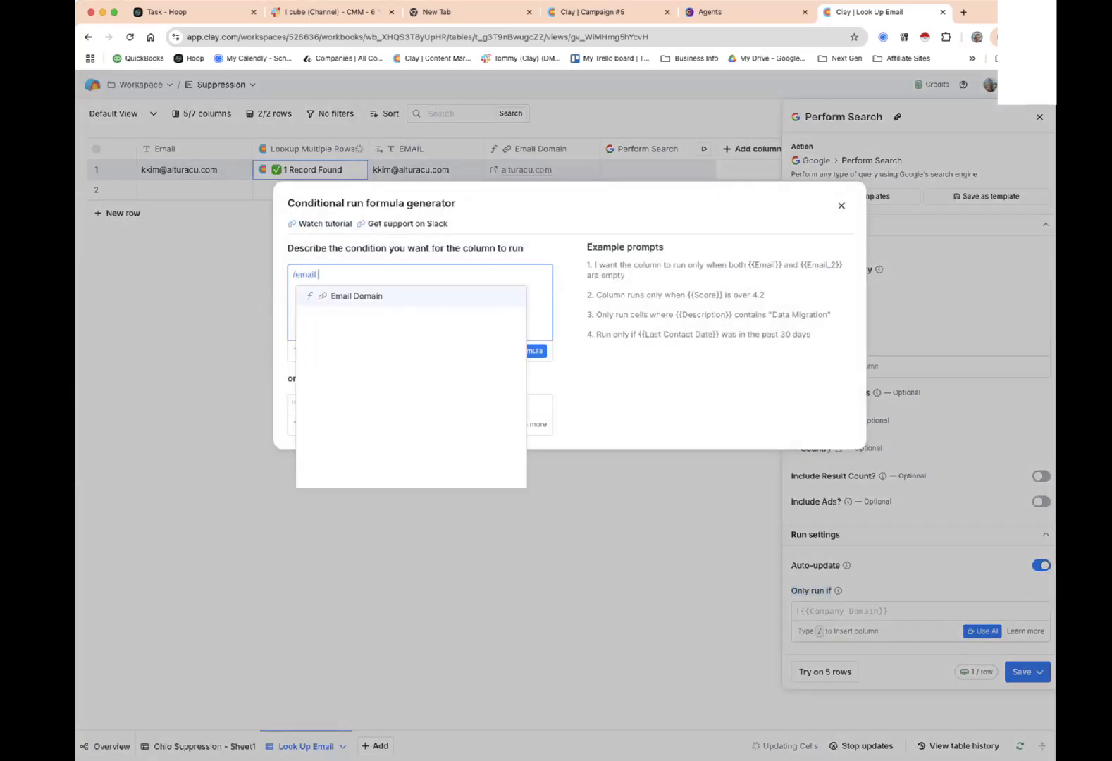
type("is")
key("BackSpace")
key("BackSpace")
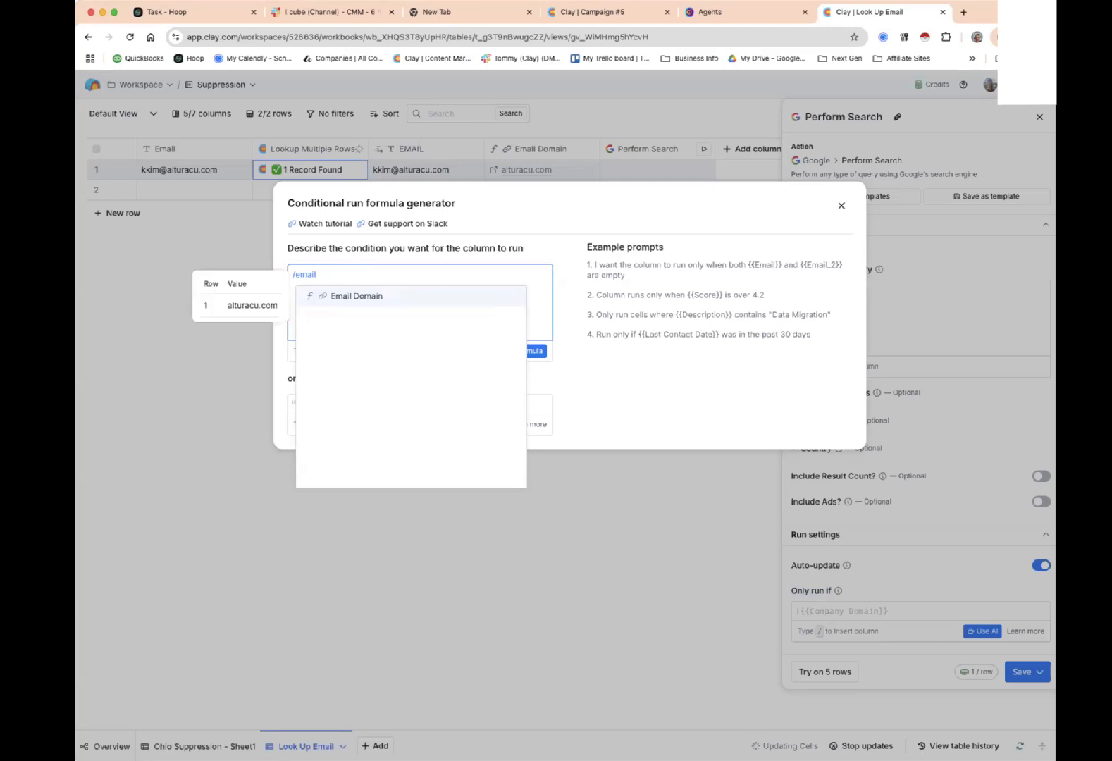
key("BackSpace")
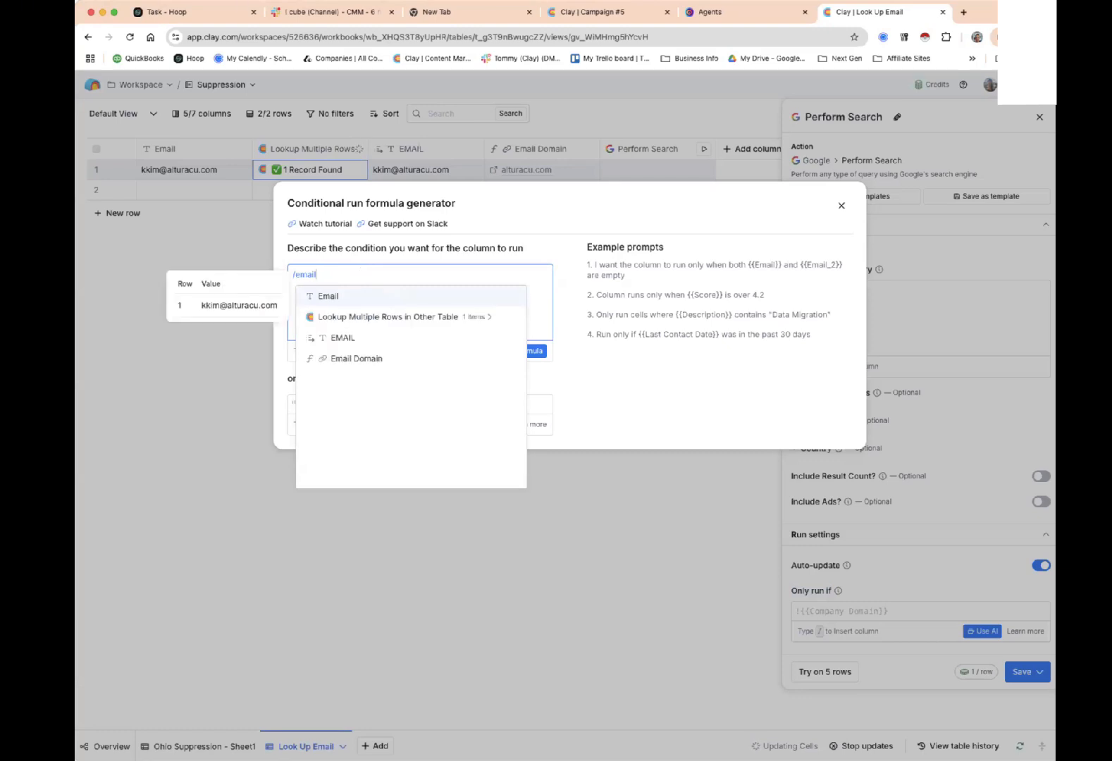
left_click(351, 297)
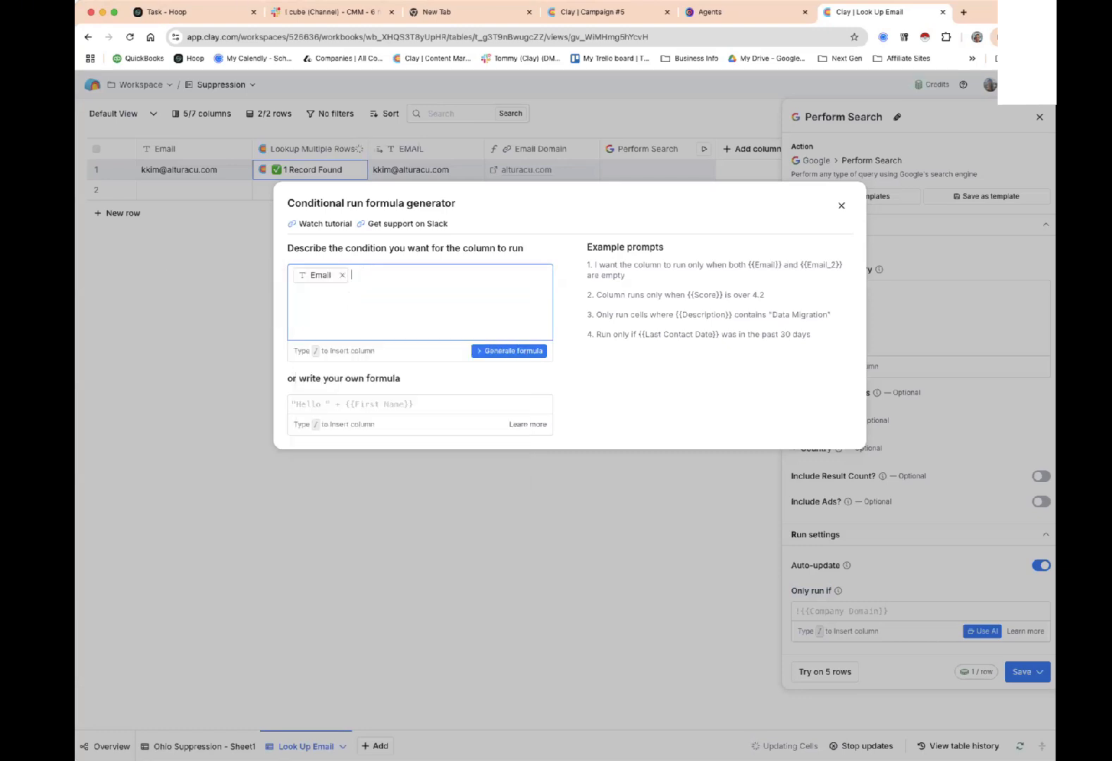
type("is empty")
left_click(495, 349)
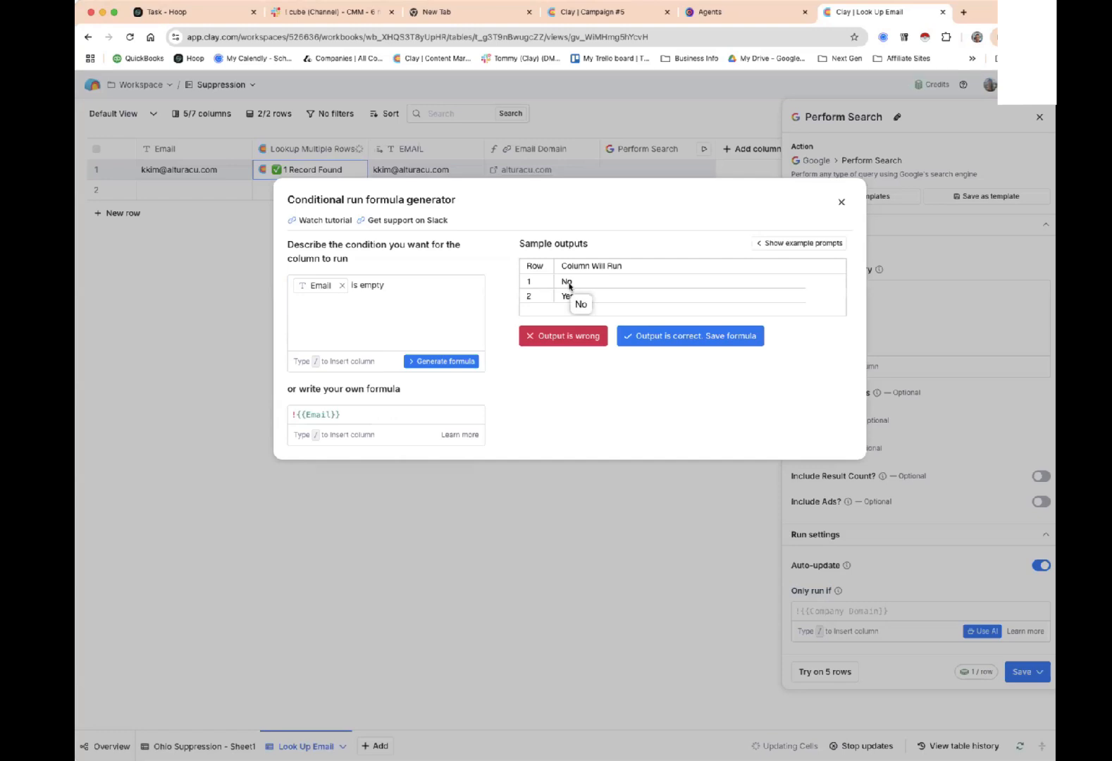
left_click(649, 335)
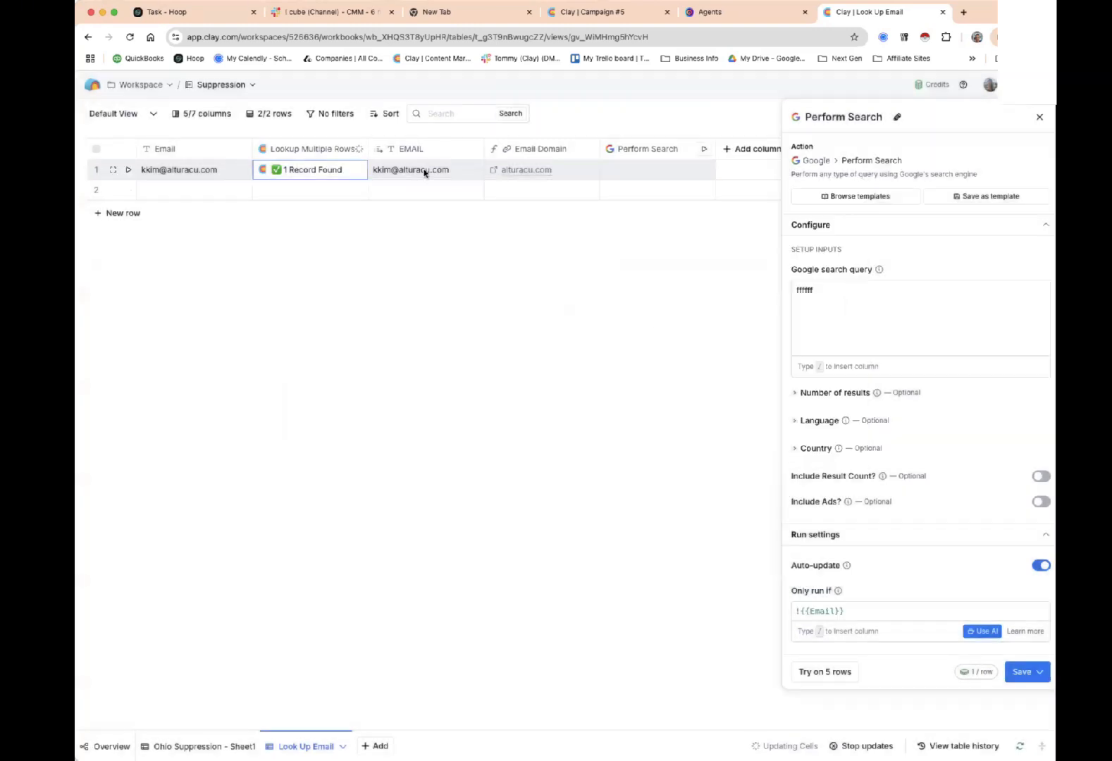
left_click(1023, 673)
Save the column without running, then run row 1's Perform Search cell.
left_click(875, 725)
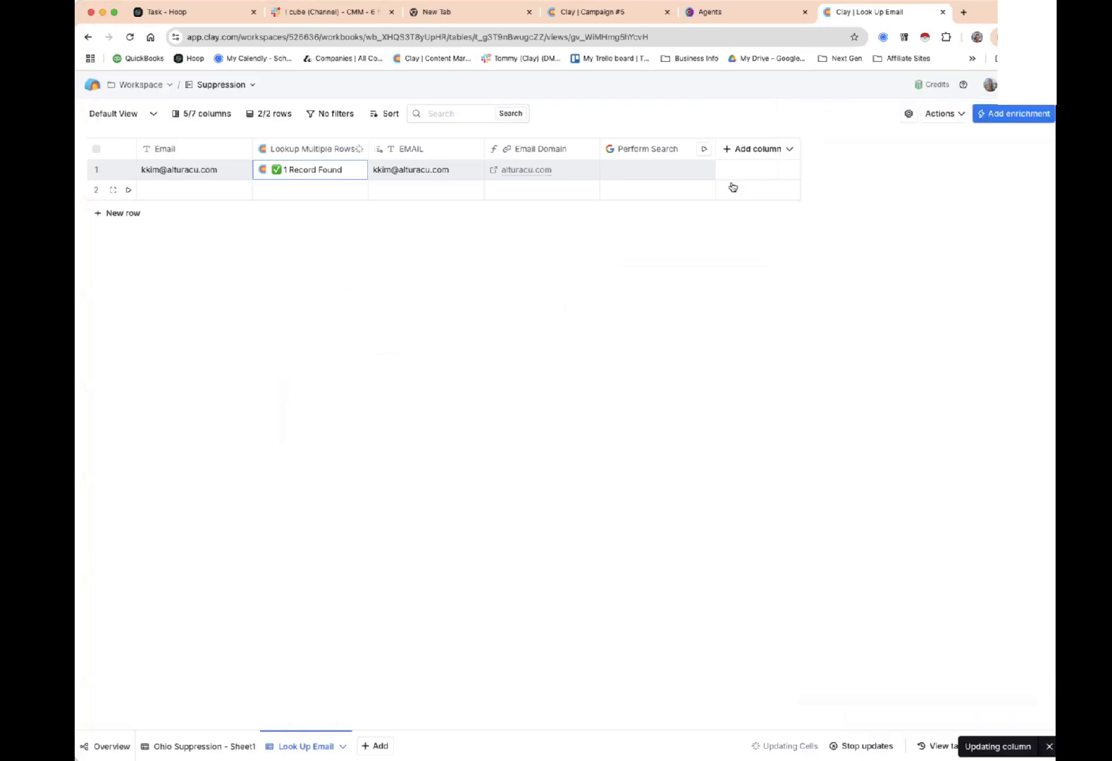
left_click(705, 171)
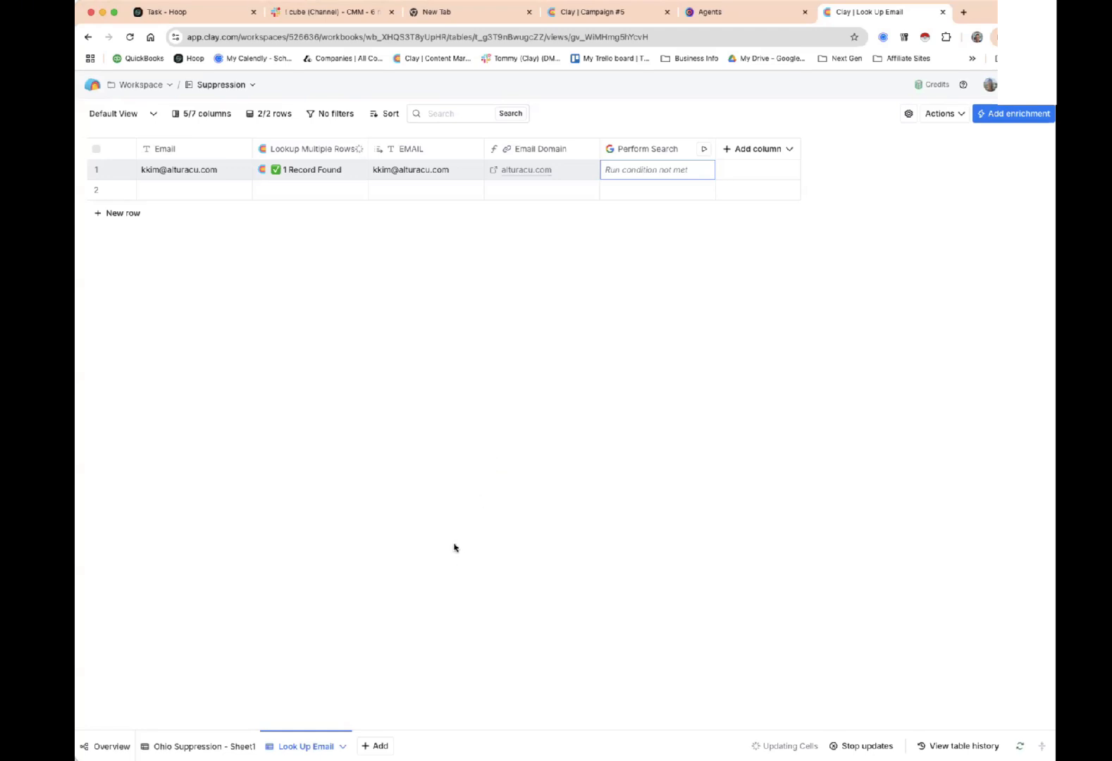
Leave the Ohio Suppression table and return to Home, which lists Tier 2, Suppression, Export Test and other workbooks.
left_click(236, 744)
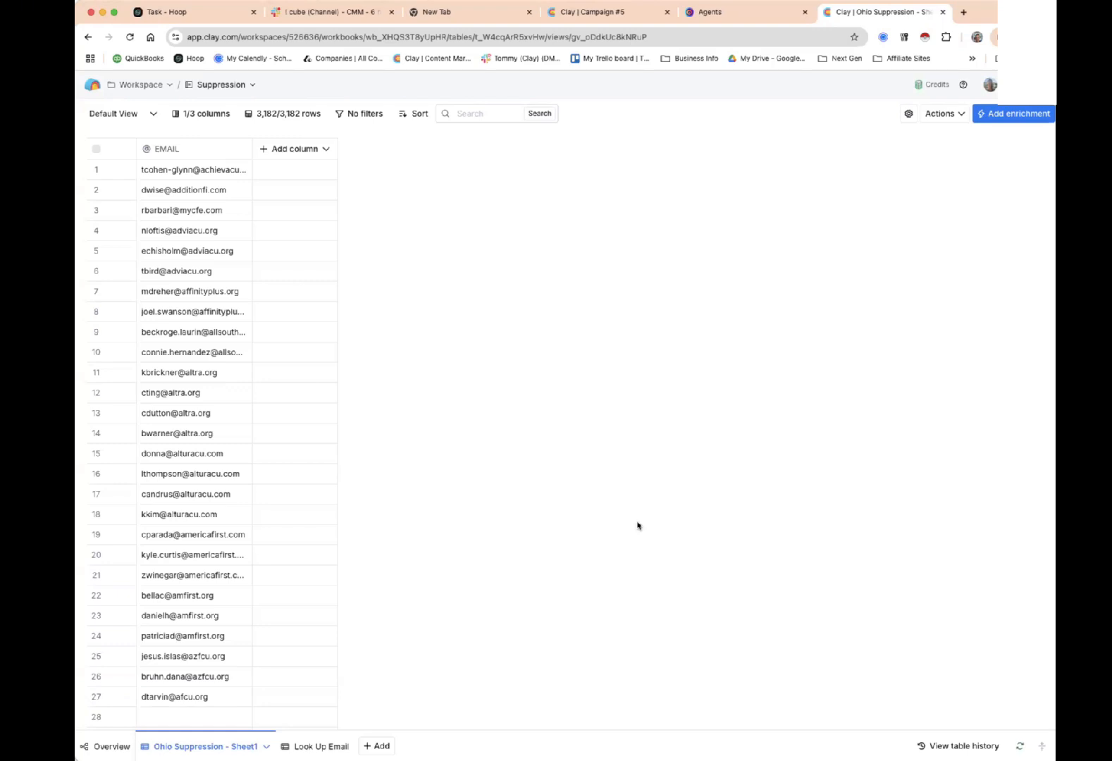
left_click(88, 36)
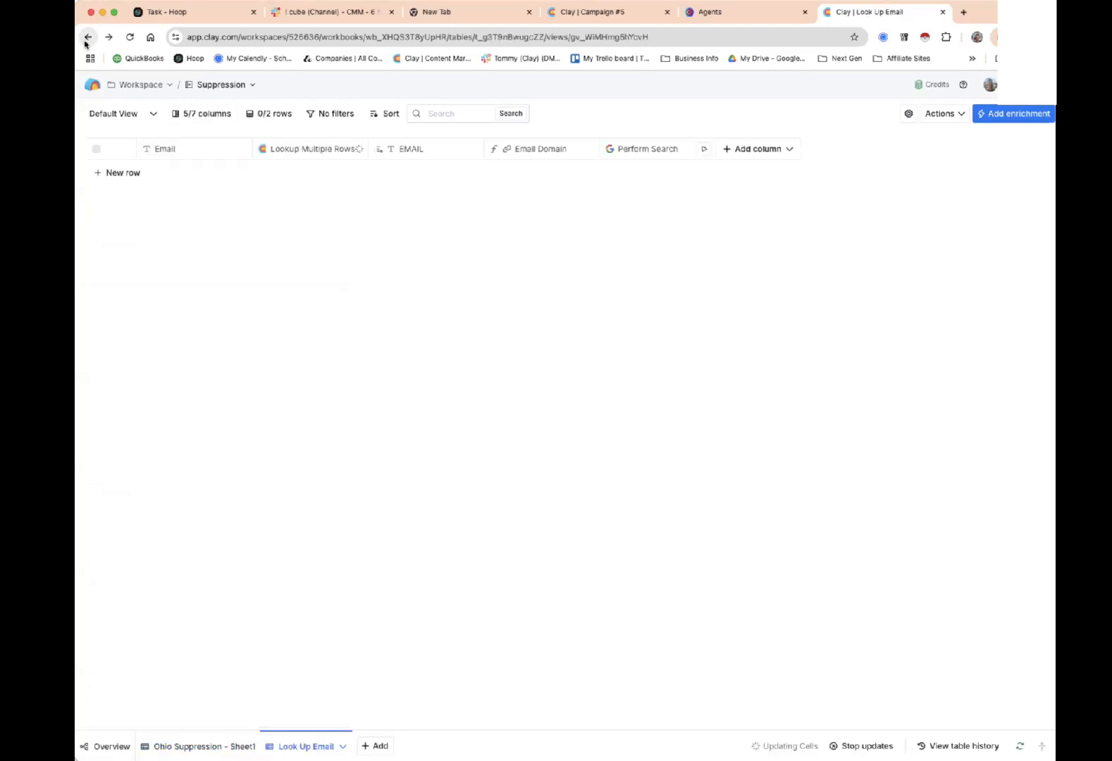
left_click(92, 86)
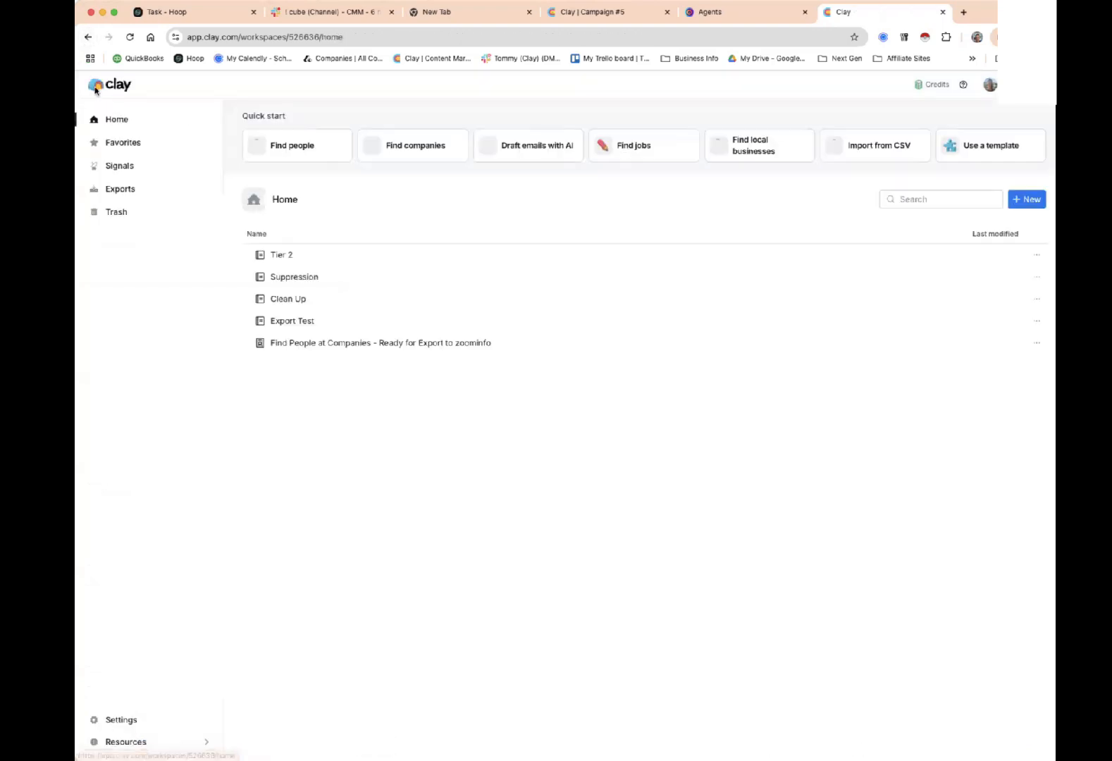
Open Export Test's Find Companies Table and scroll across its 24,844 company rows.
left_click(479, 324)
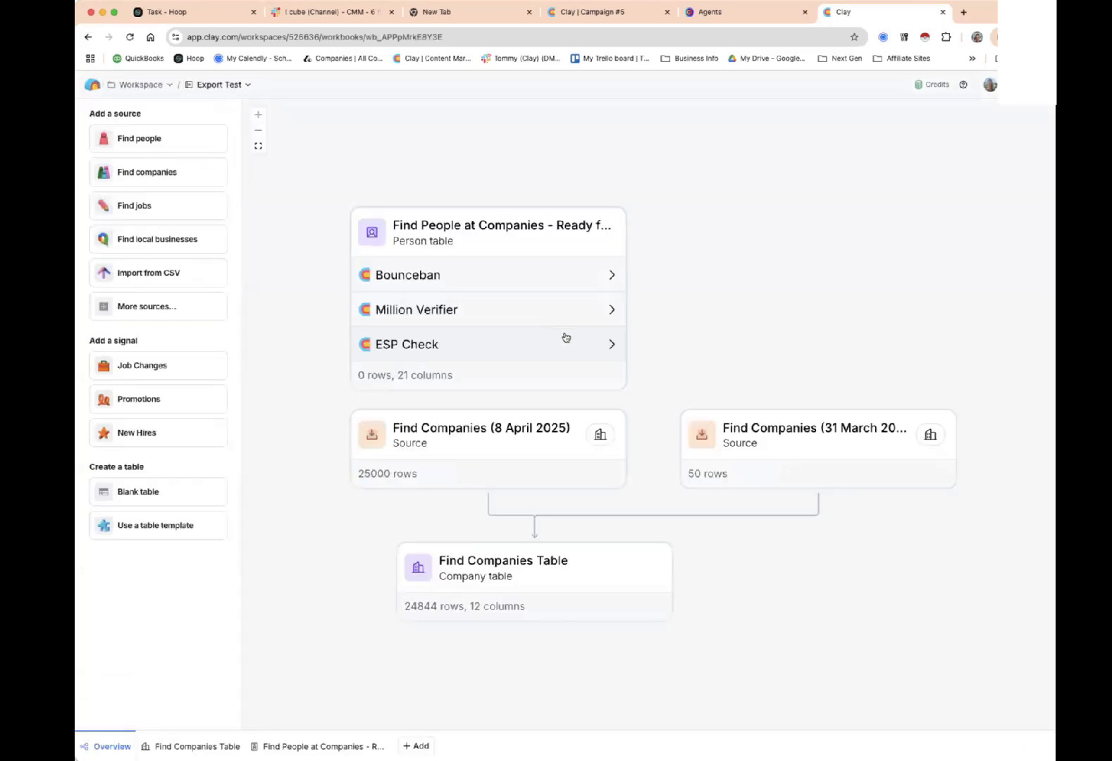
left_click(215, 747)
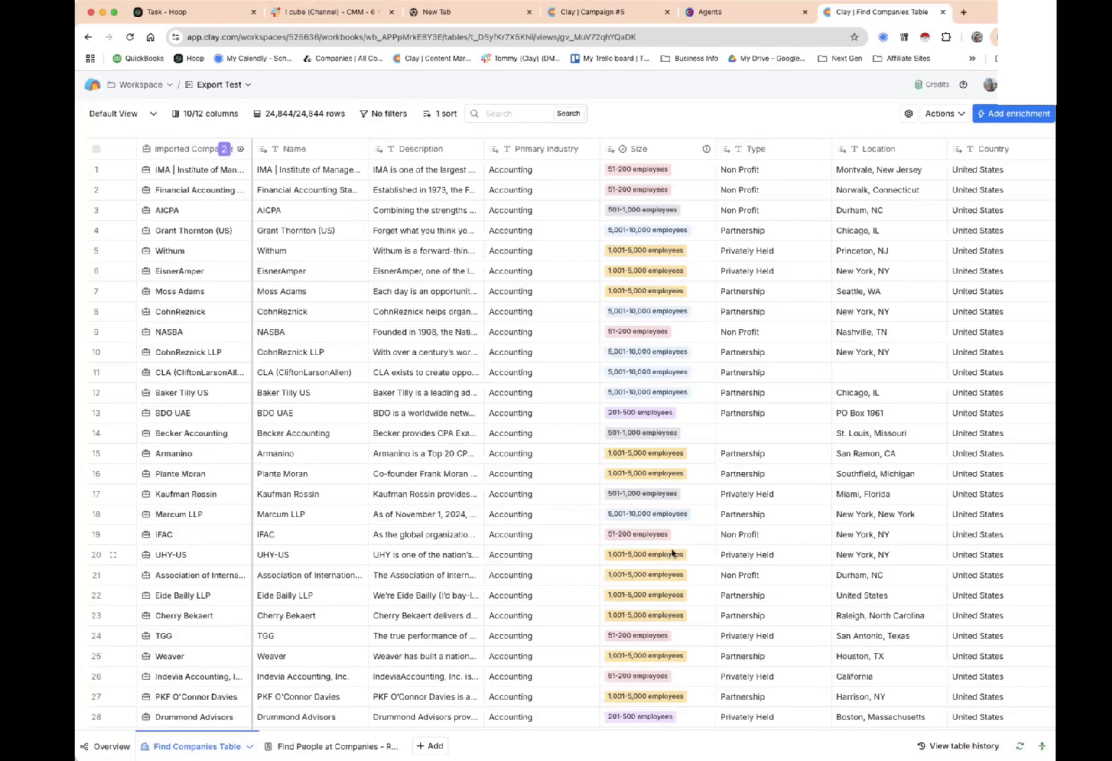
scroll(672, 554, "right", 5)
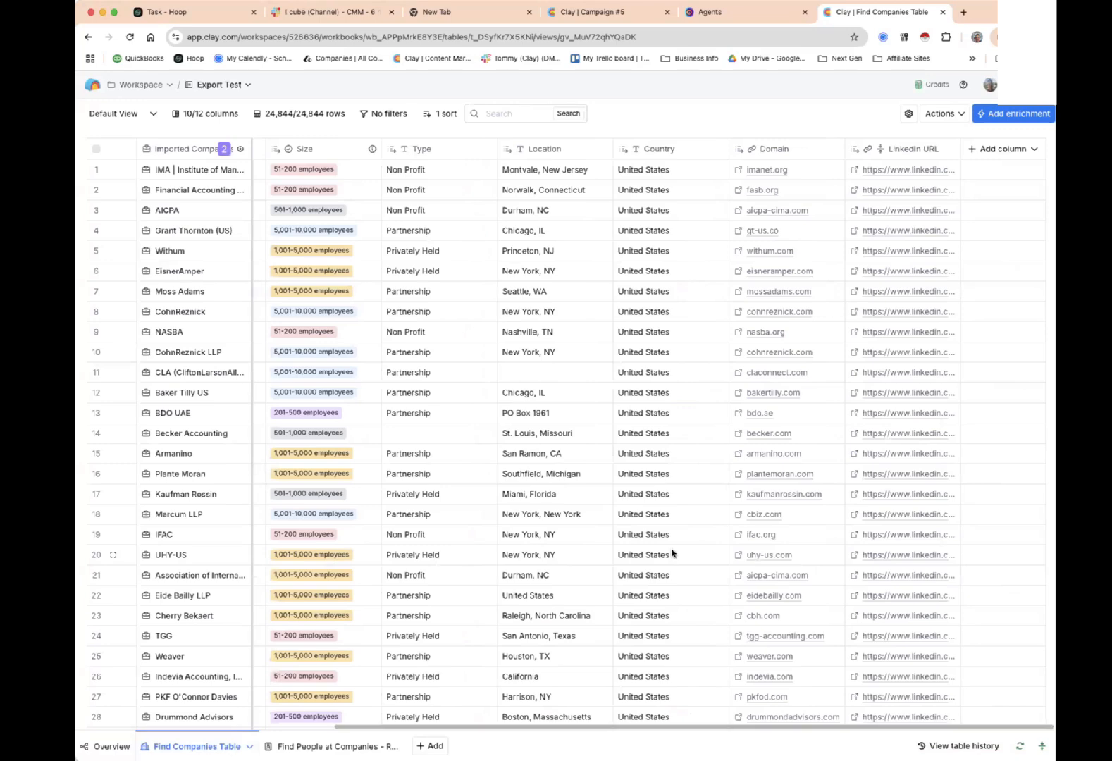
scroll(672, 553, "left", 5)
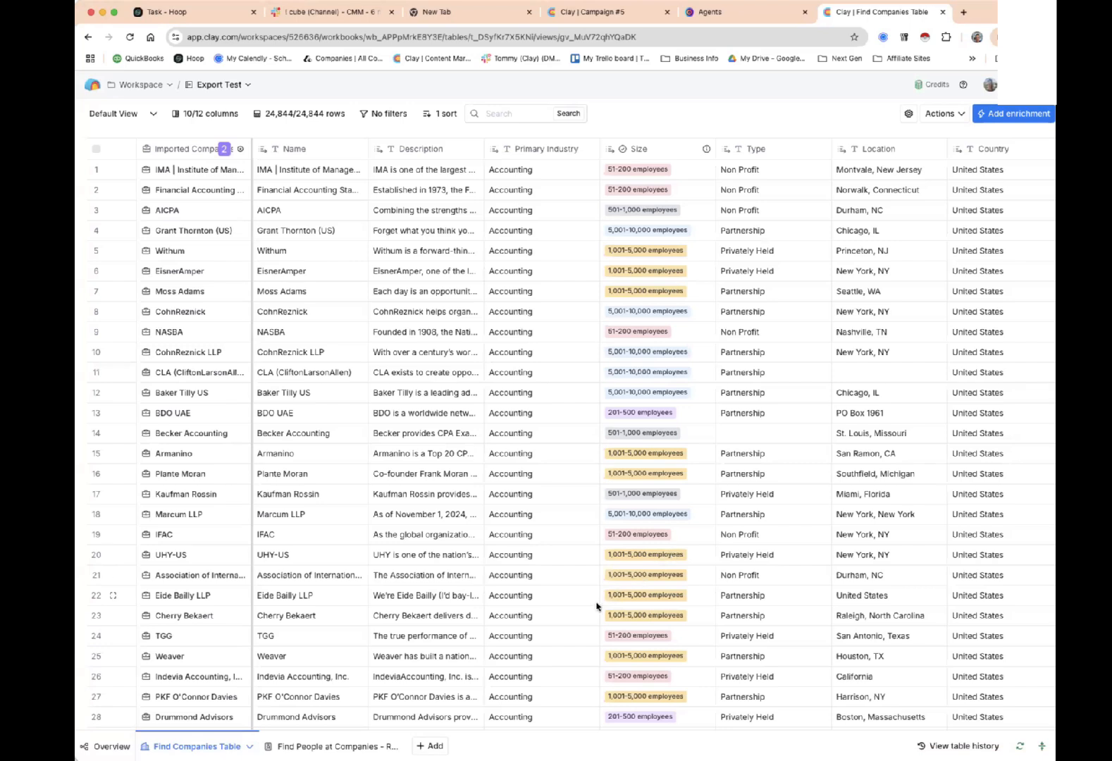
left_click(346, 744)
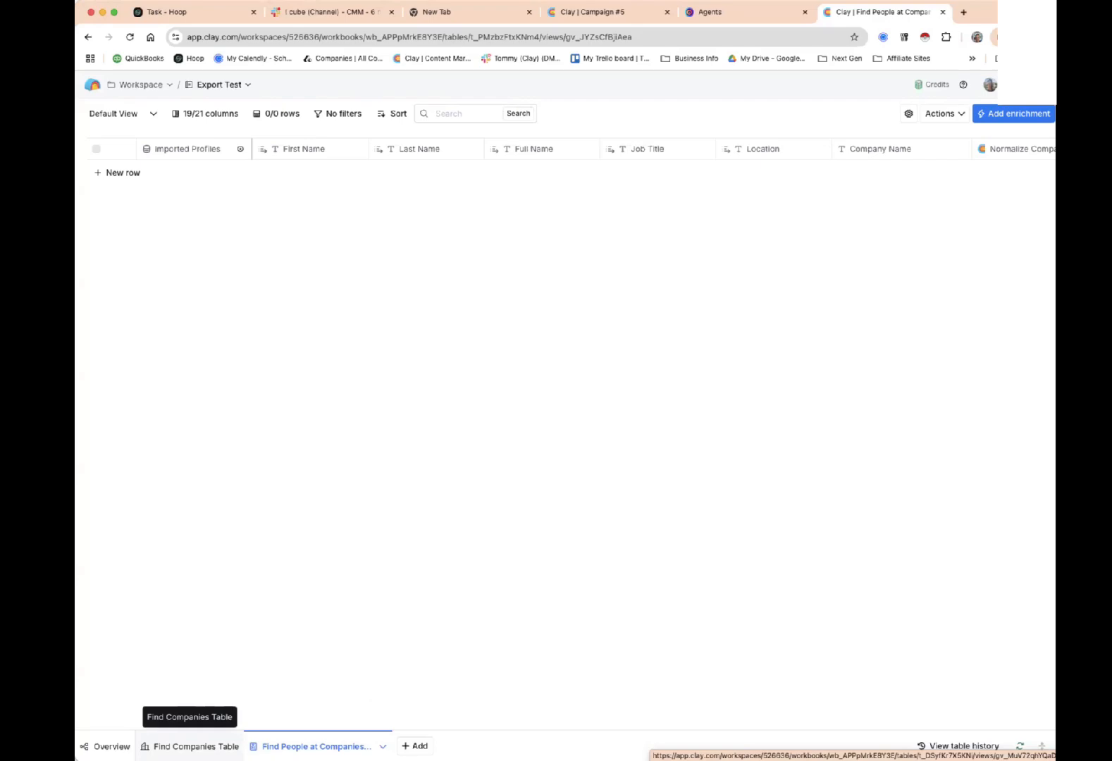
left_click(190, 746)
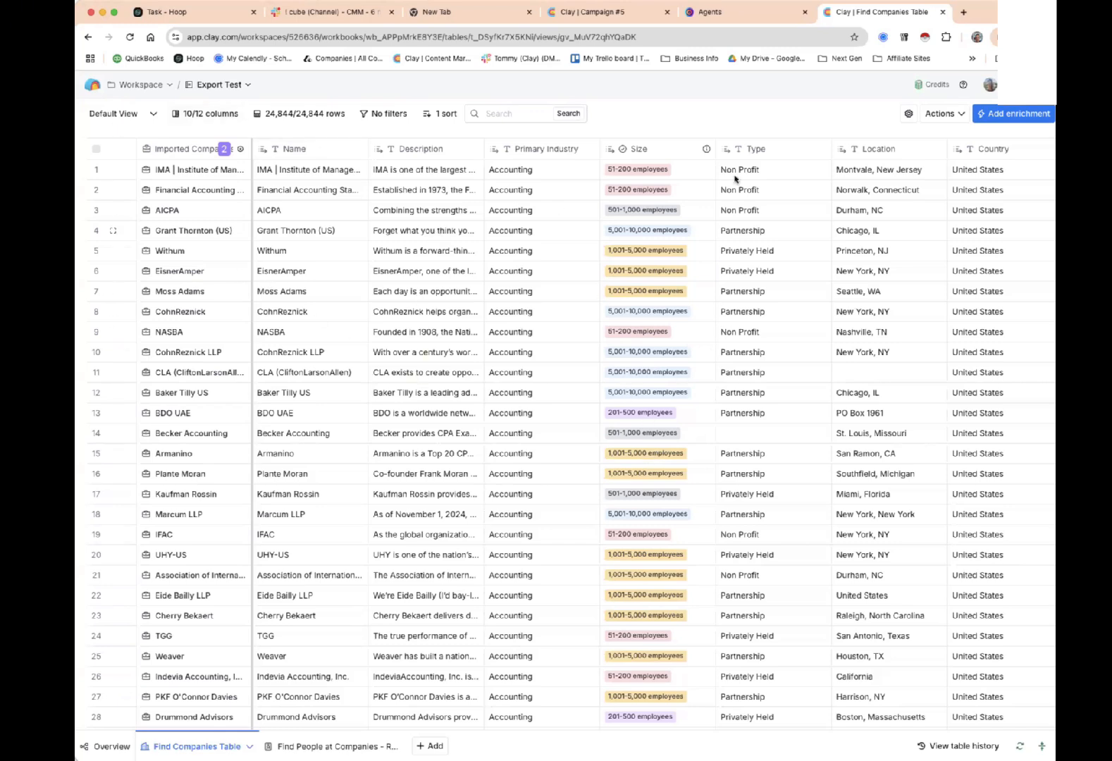
Open the Actions dropdown on the Find Companies Table toolbar.
left_click(944, 114)
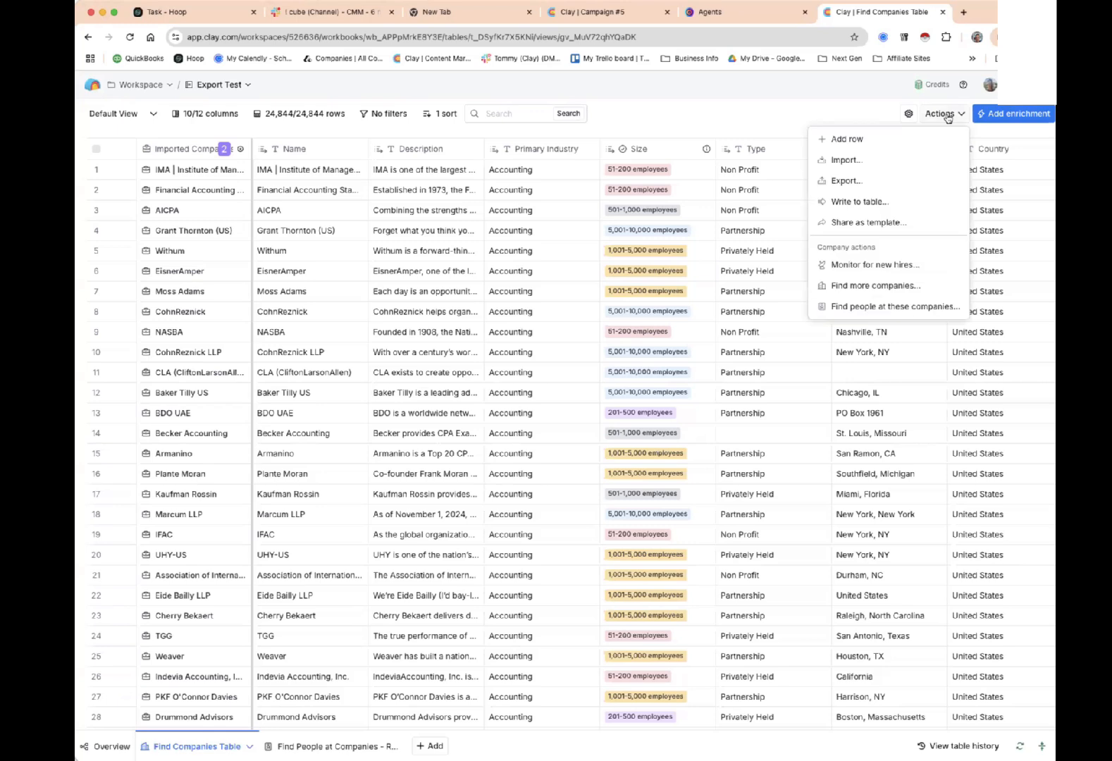
Start 'Find people at these companies' and expand the Job title filters.
left_click(897, 309)
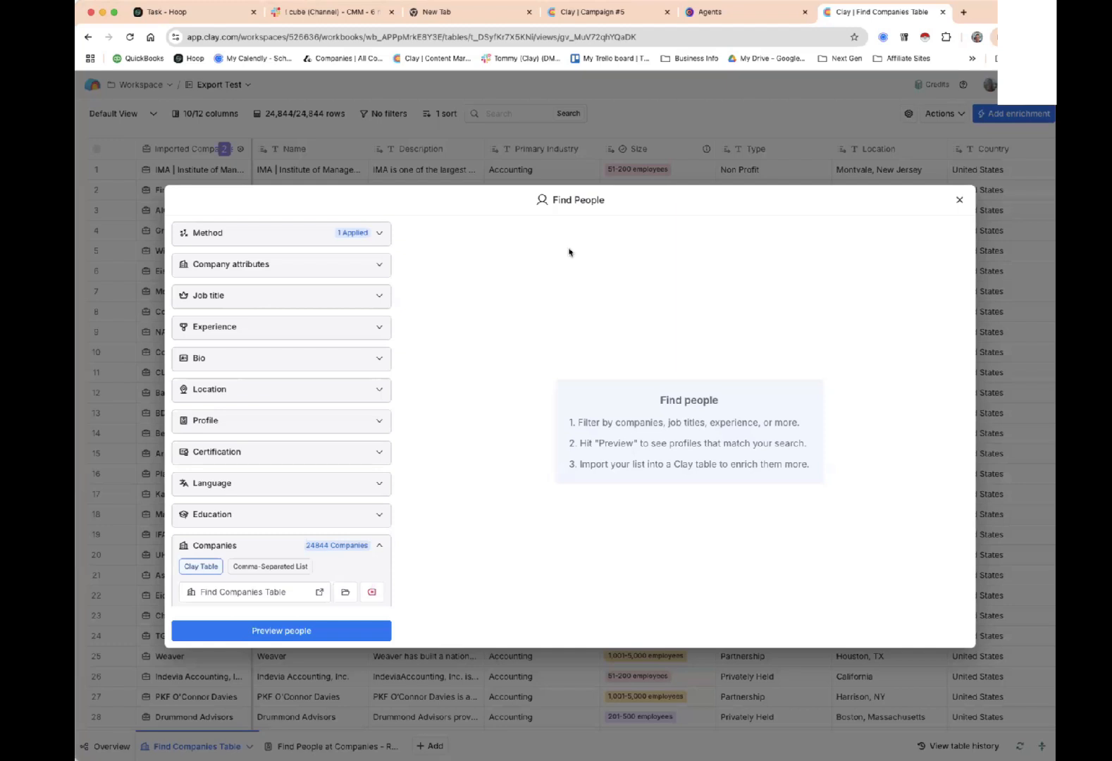
left_click(362, 303)
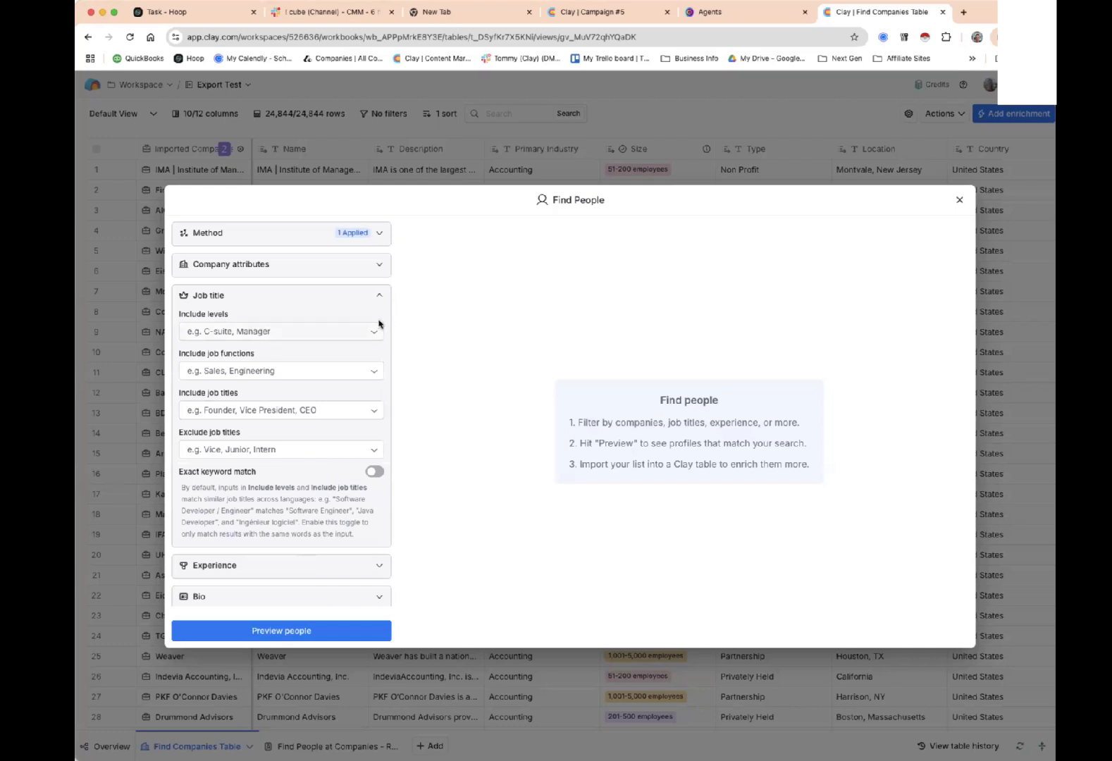
scroll(362, 304, "down", 2)
scroll(364, 303, "up", 1)
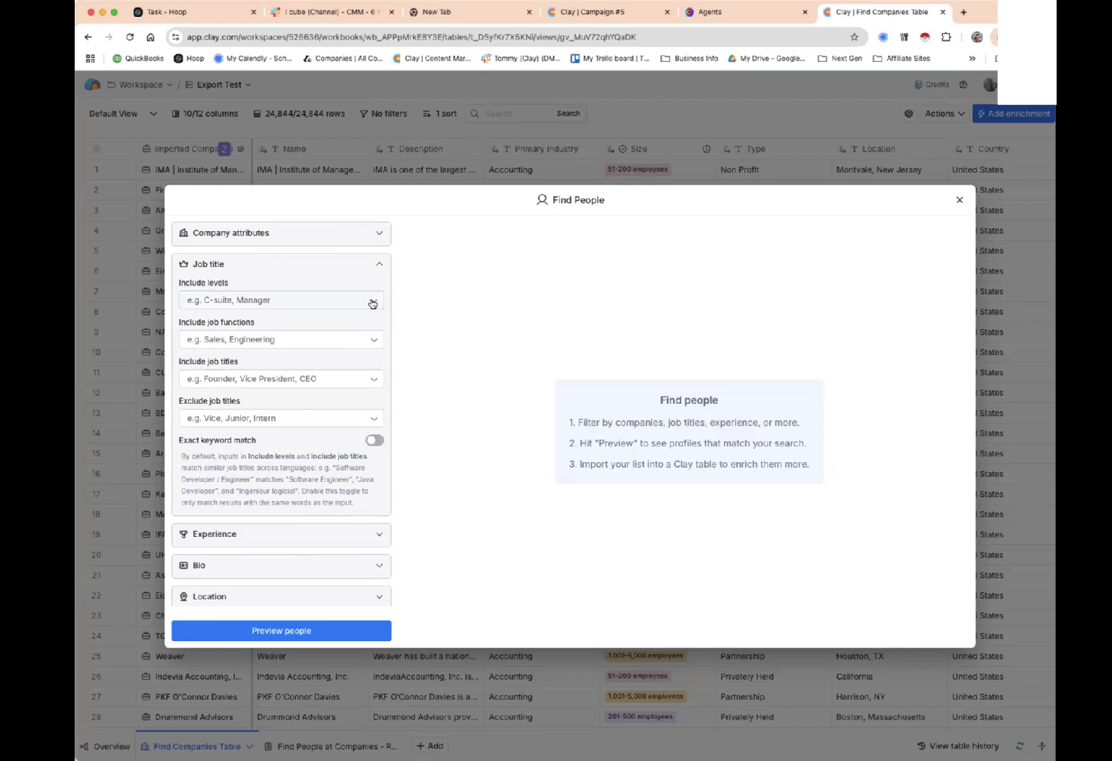
scroll(338, 305, "up", 1)
Include the job titles Managing Director (General) and a custom 'marketing' title in the people search.
left_click(333, 325)
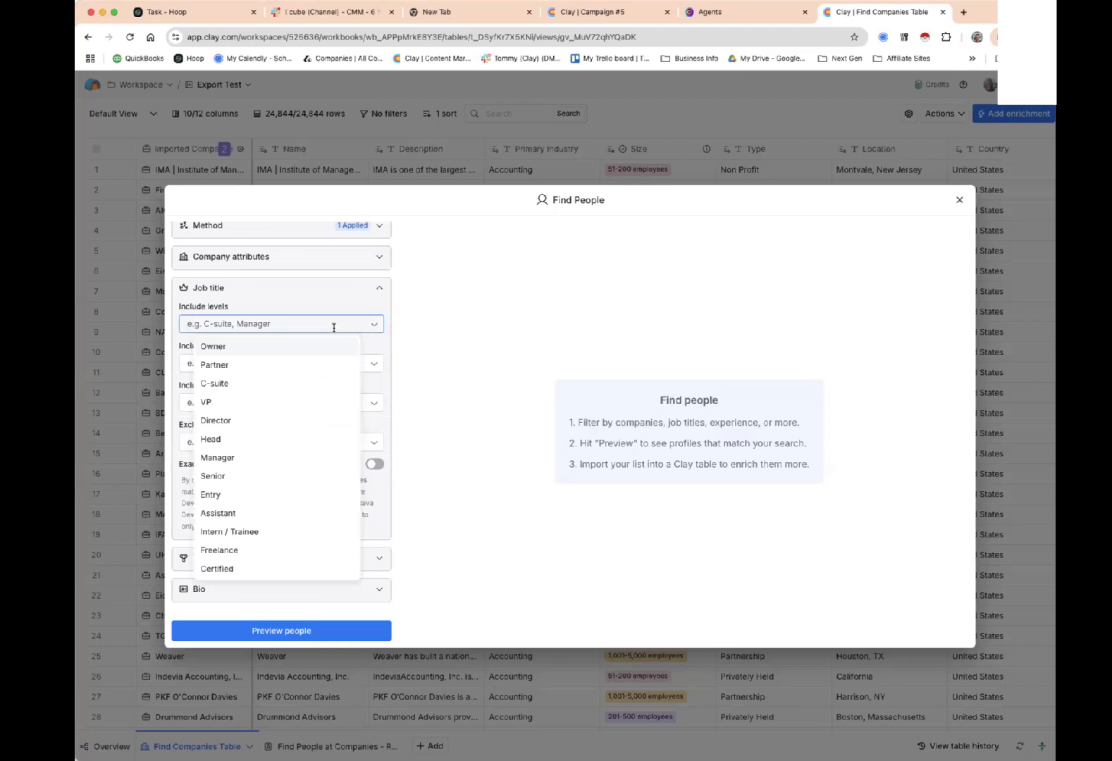
left_click(342, 307)
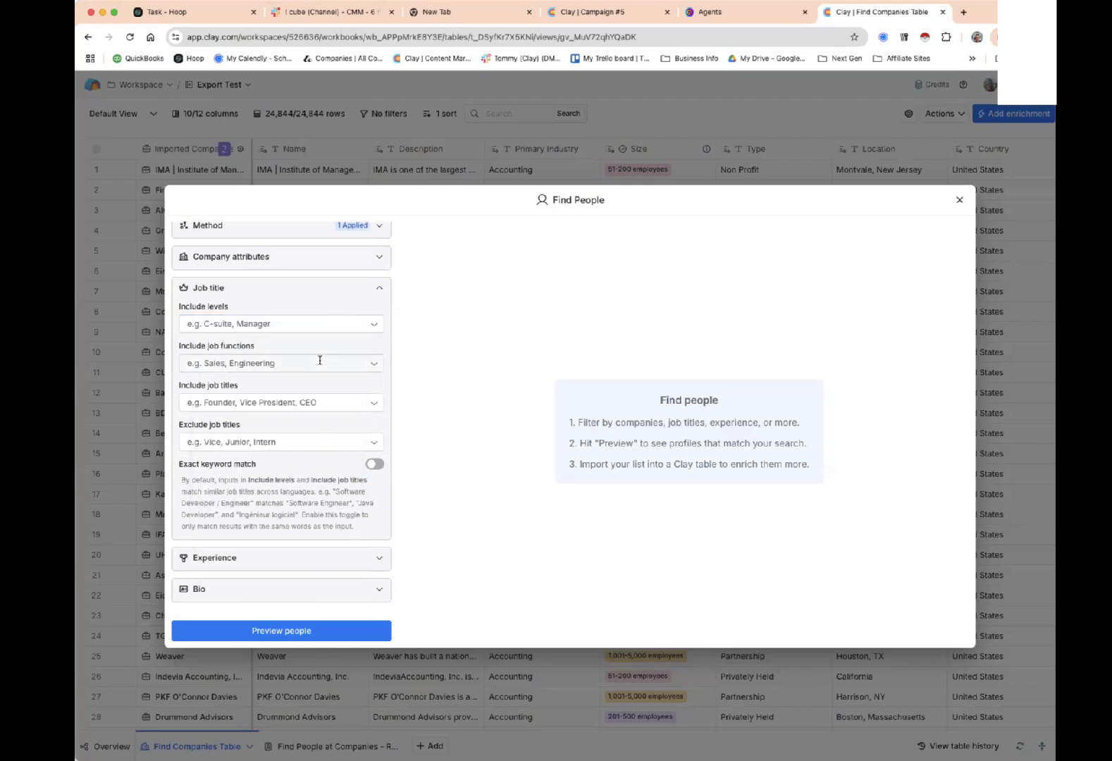
left_click(310, 401)
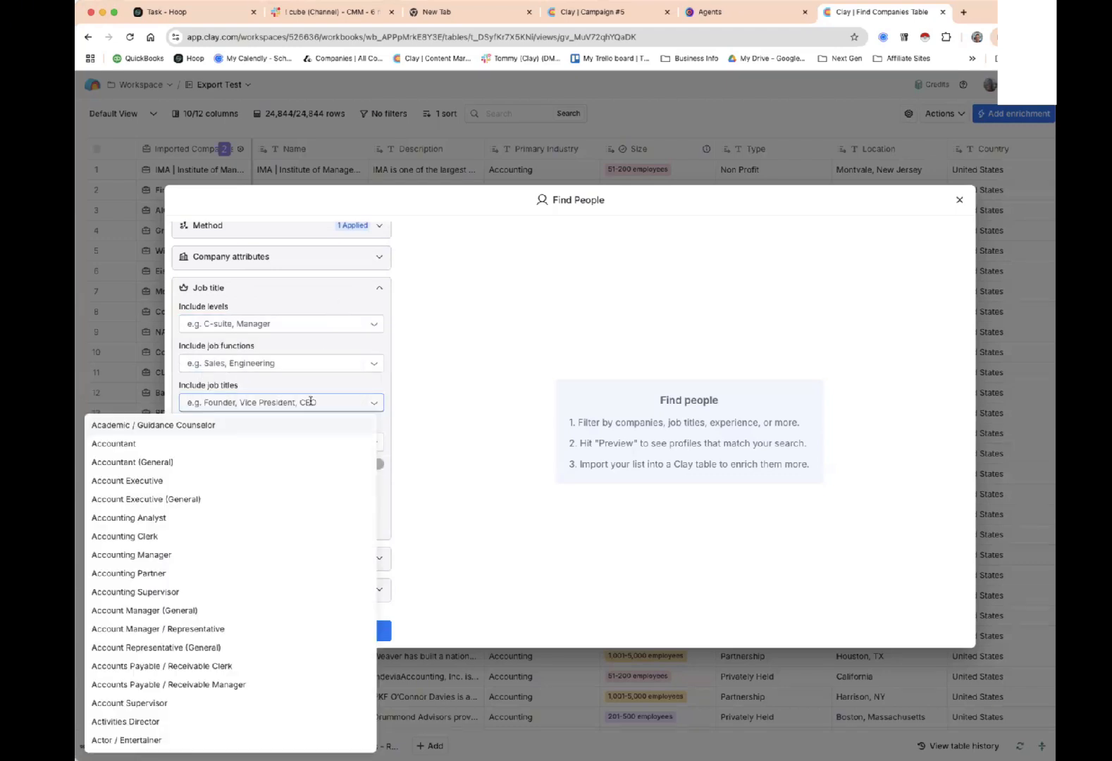
type("marketing")
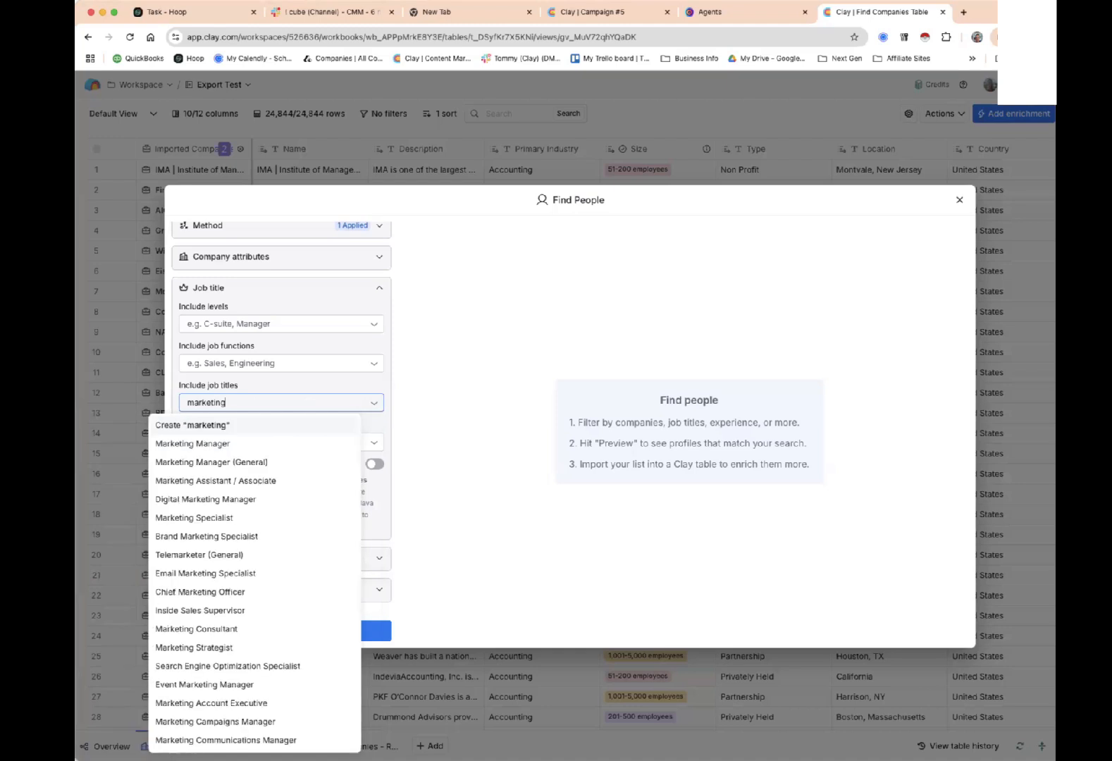
type(" dire")
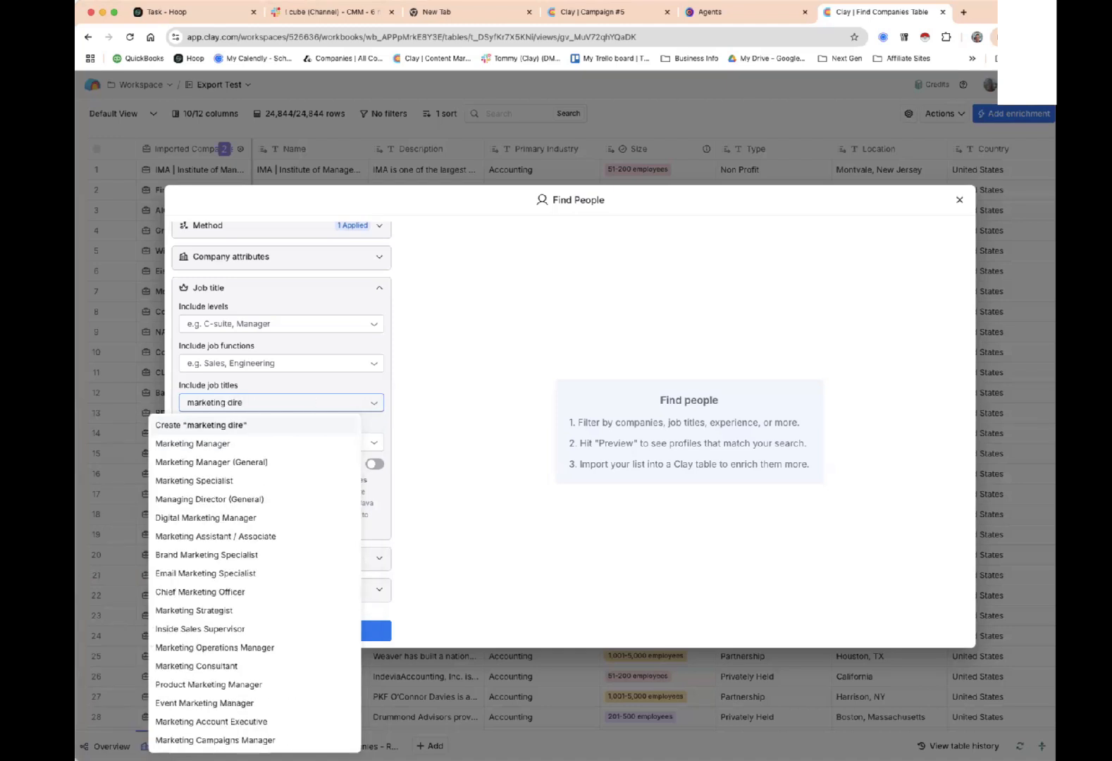
left_click(258, 498)
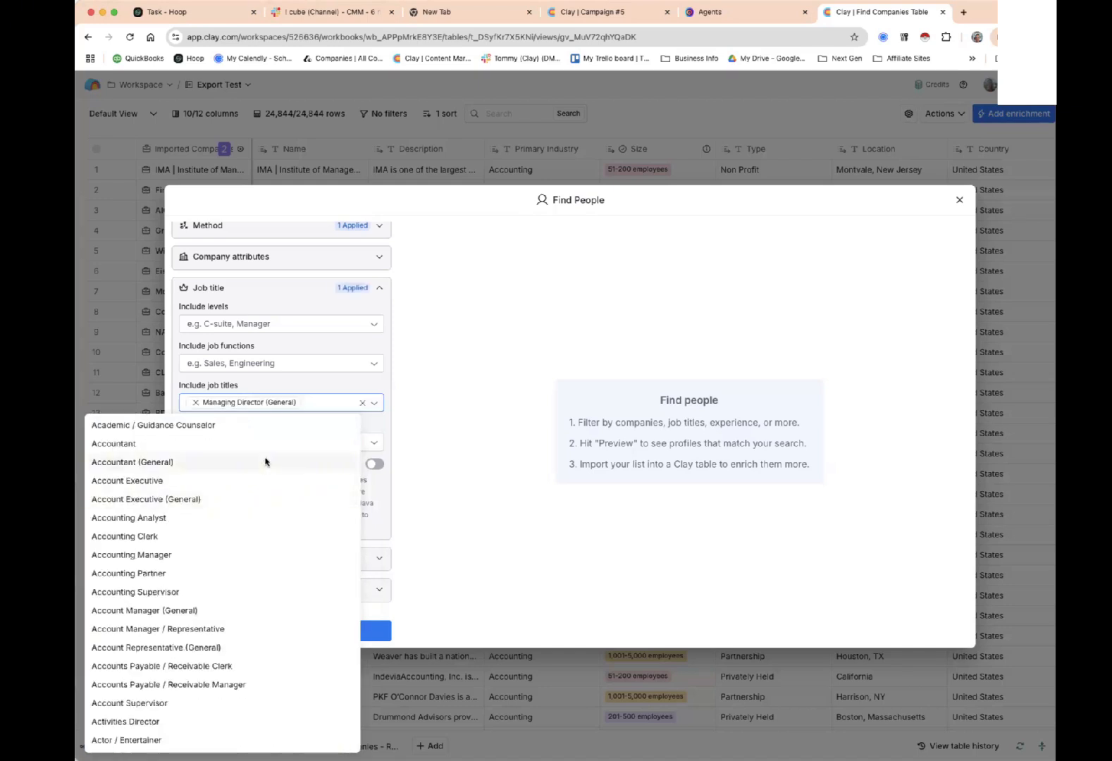
type("marketing")
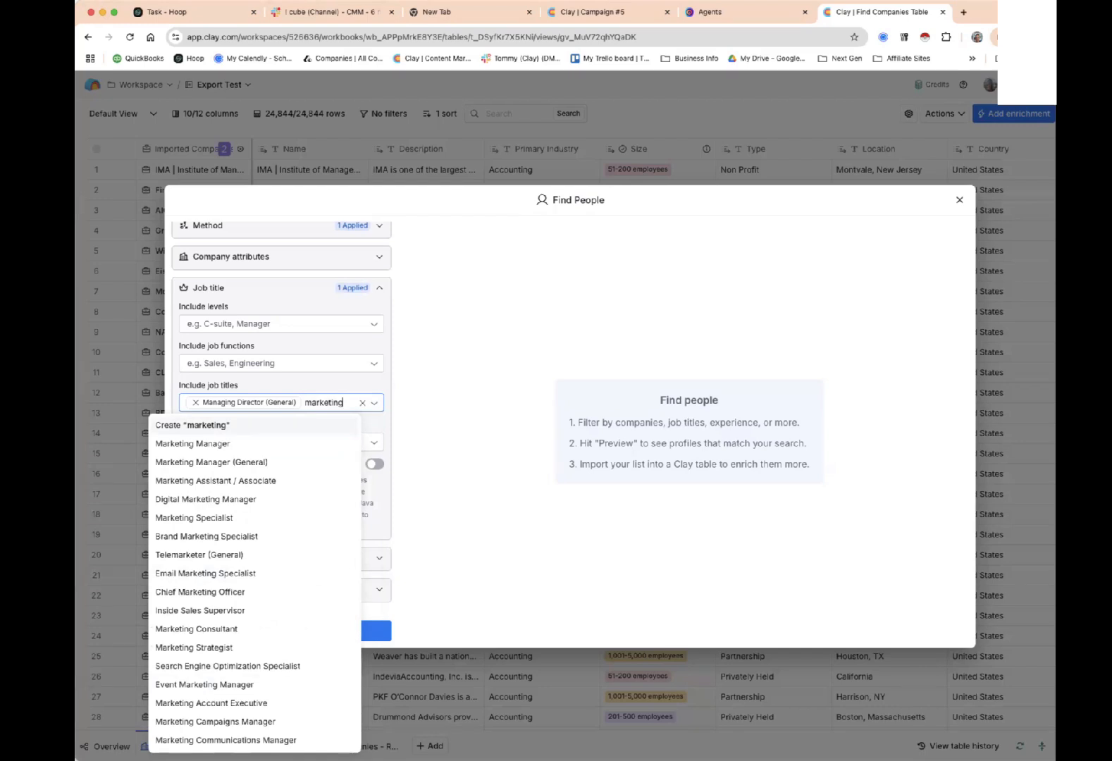
type(" dire")
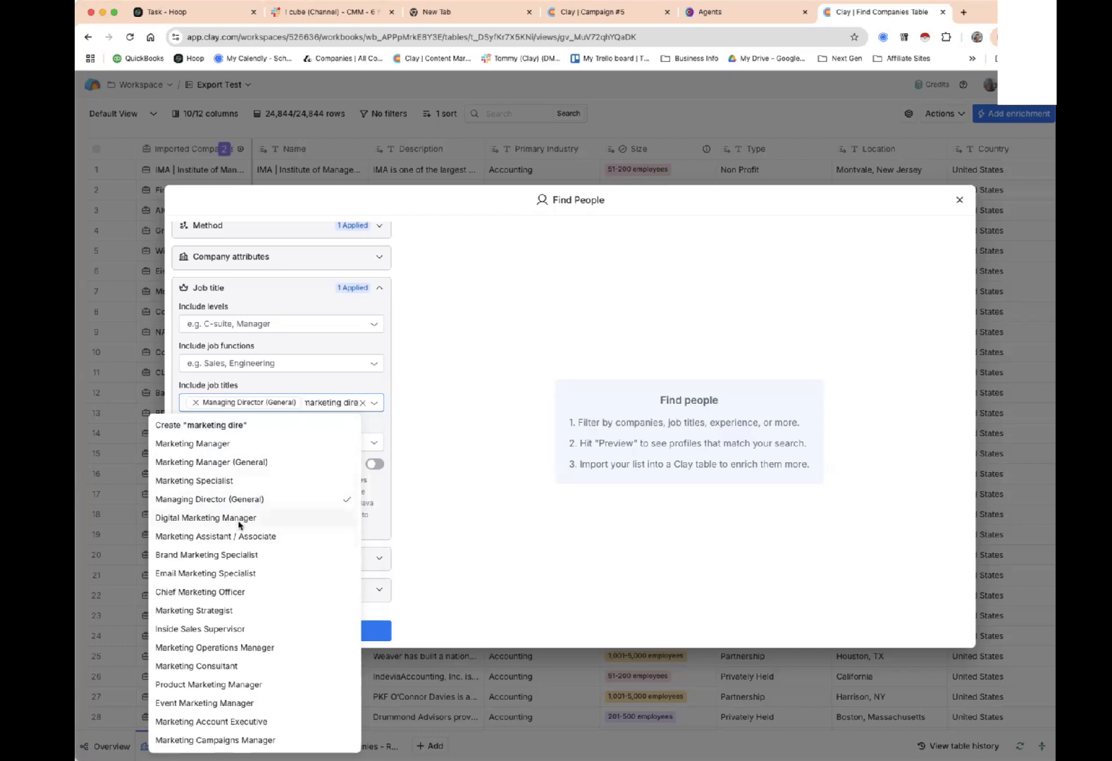
key("BackSpace")
key("BackSpace")
key("BackSpace")
key("BackSpace")
key("BackSpace")
key("BackSpace")
key("BackSpace")
key("BackSpace")
key("BackSpace")
key("BackSpace")
key("BackSpace")
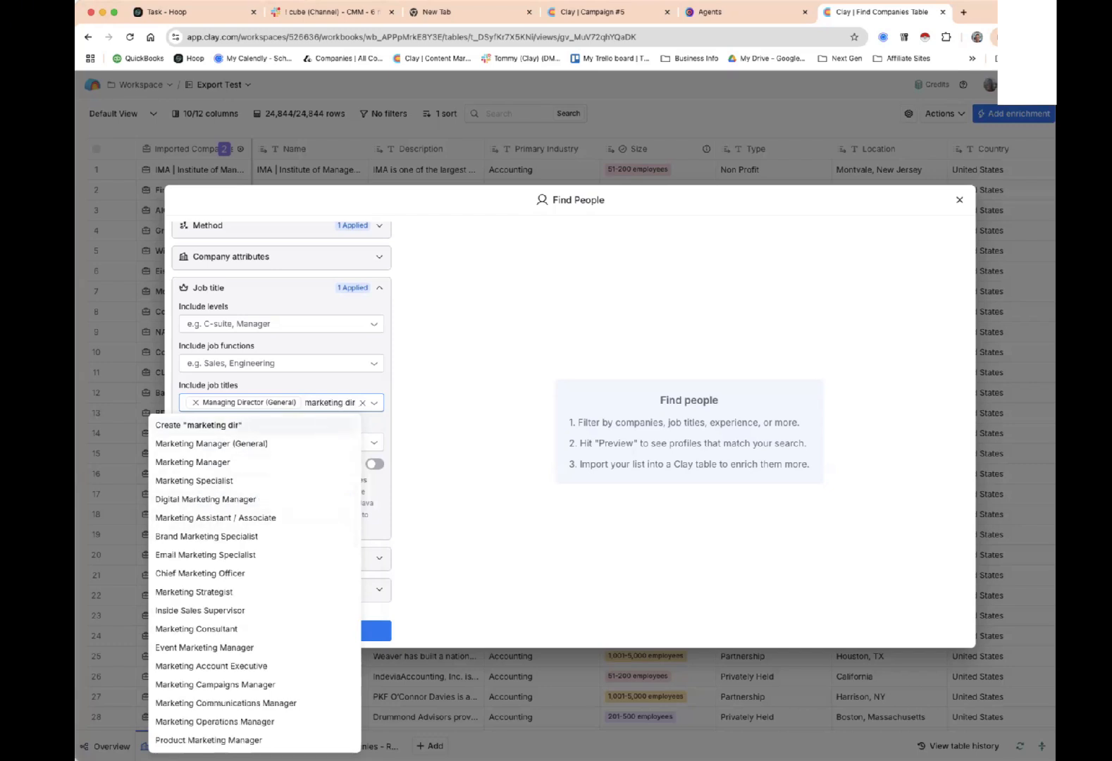
key("BackSpace")
key("BackSpace")
key("BackSpace")
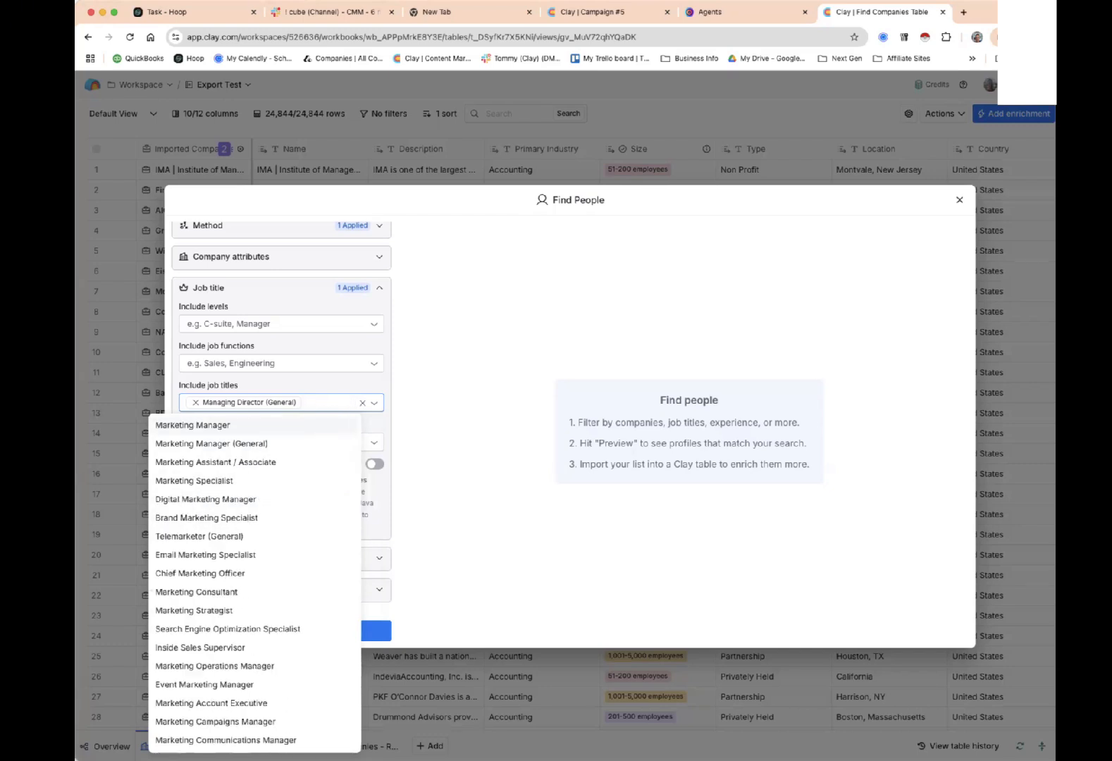
type("marketing")
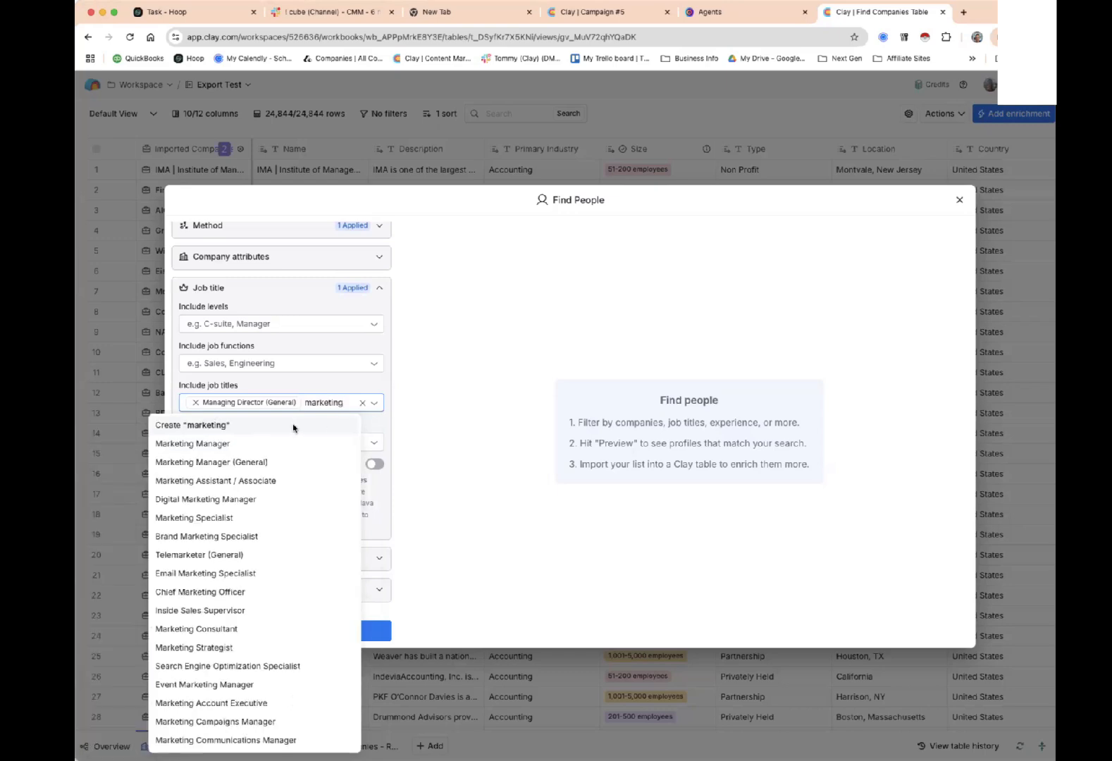
left_click(292, 425)
left_click(436, 403)
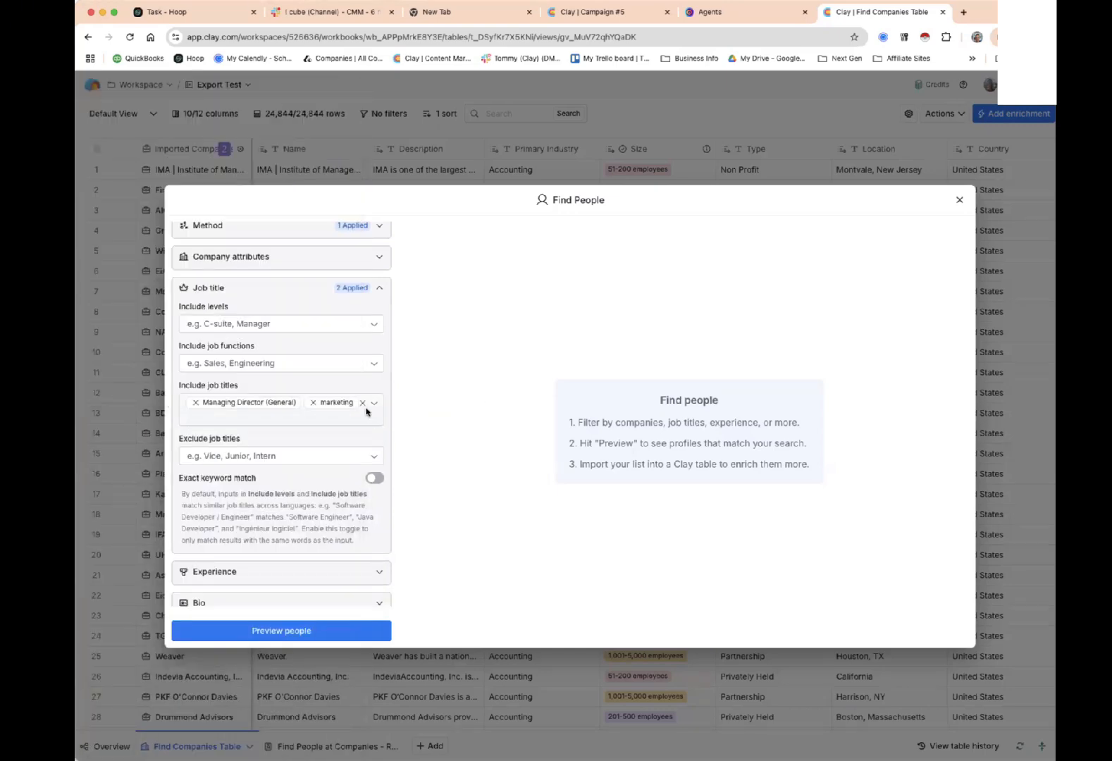
left_click(309, 324)
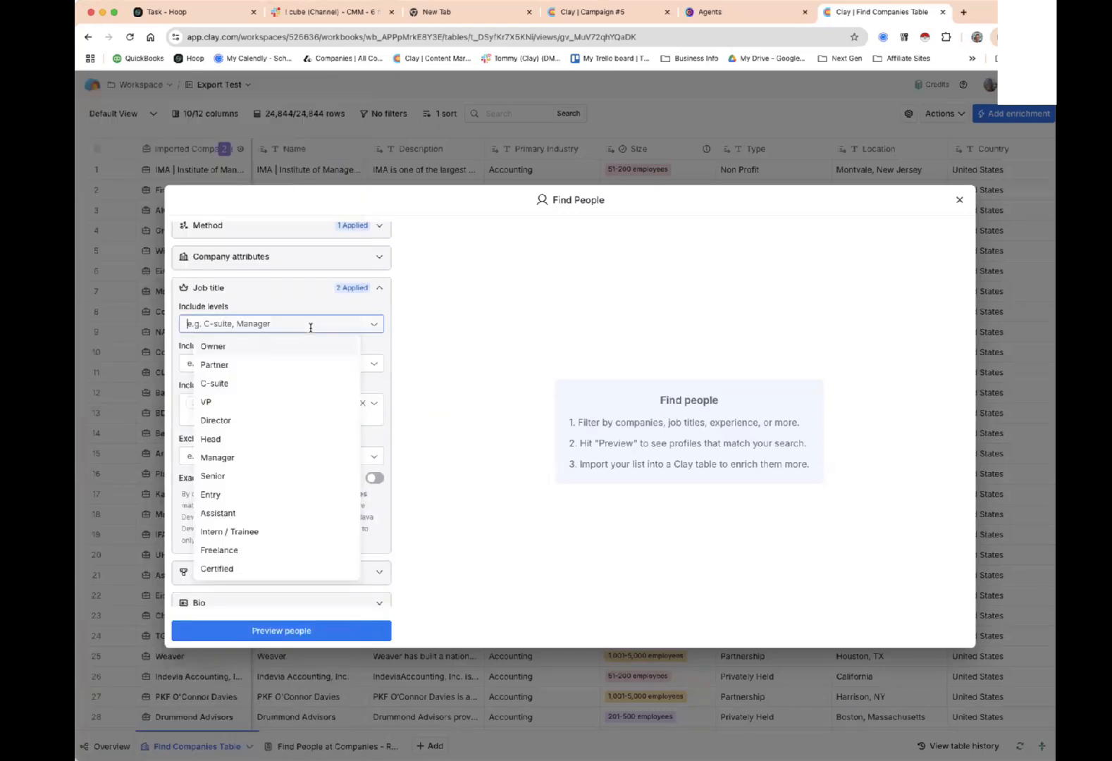
Set included levels to C-suite, VP, Director and Head, then preview matching people.
left_click(253, 346)
left_click(232, 365)
left_click(232, 384)
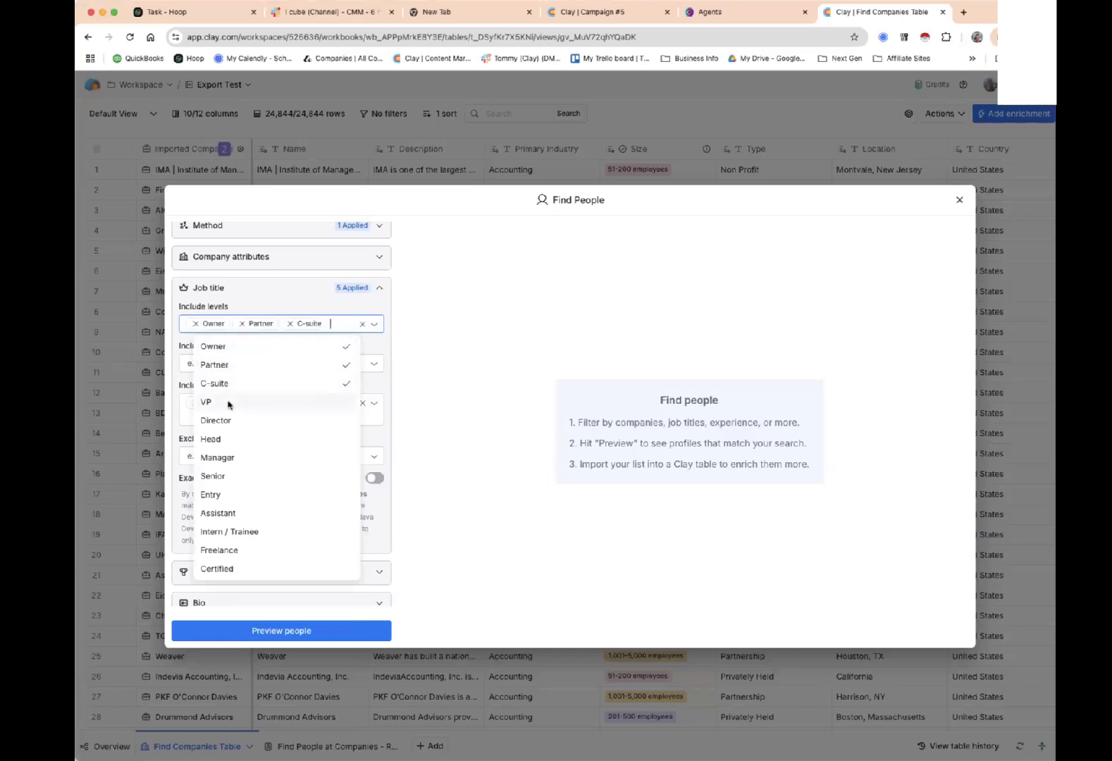
left_click(228, 403)
left_click(346, 360)
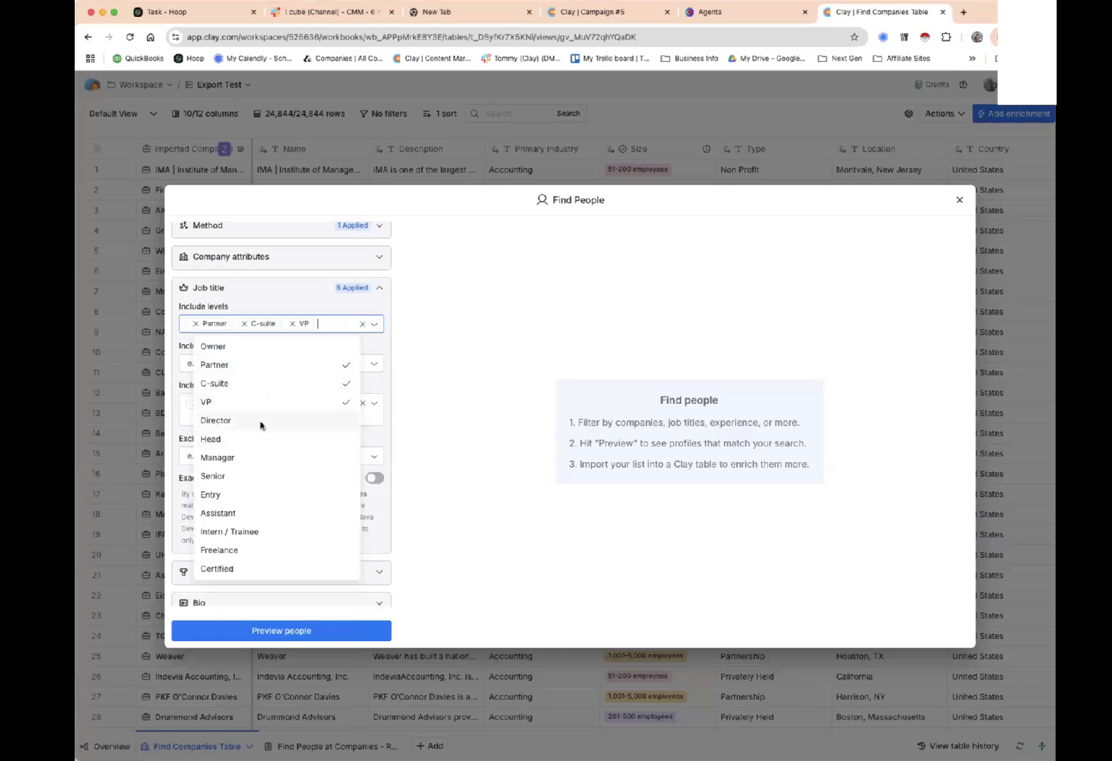
left_click(260, 423)
left_click(344, 397)
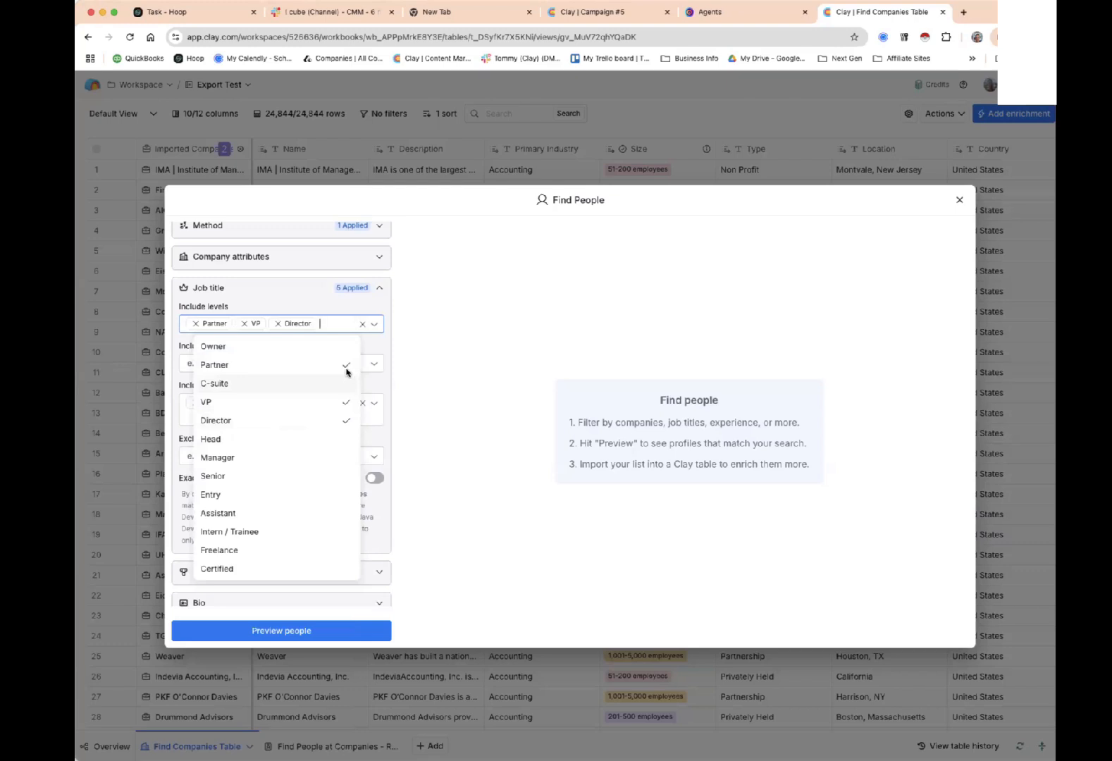
left_click(346, 367)
left_click(340, 441)
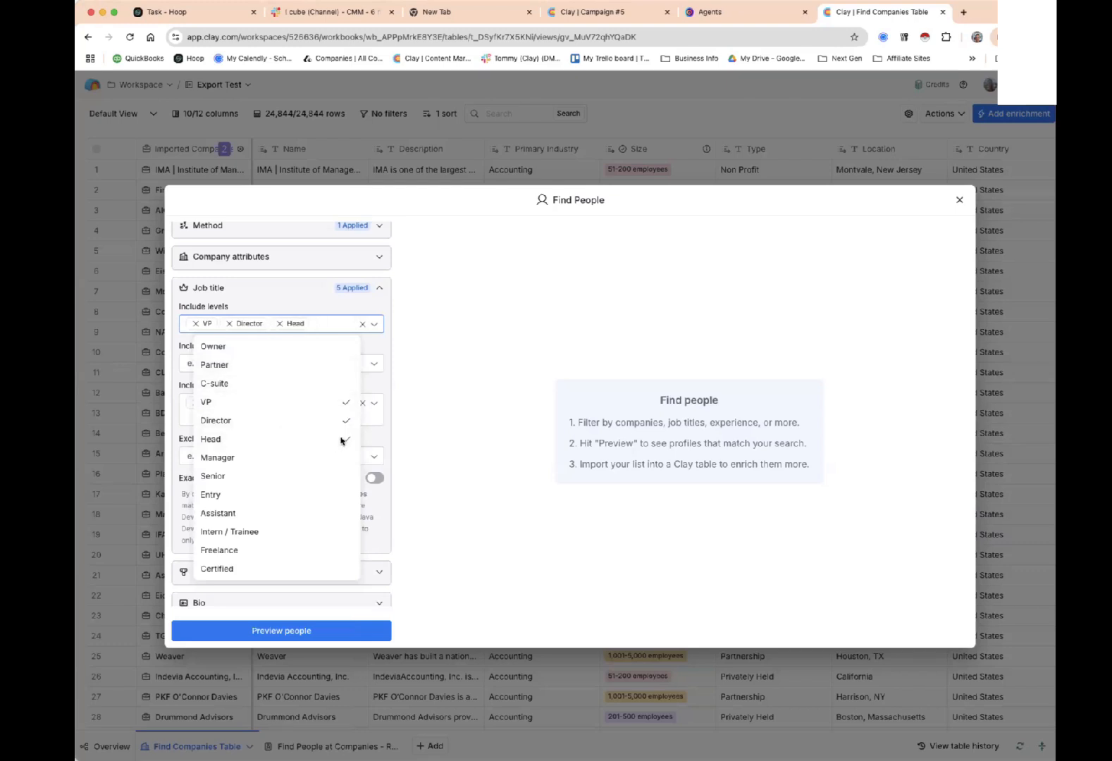
left_click(354, 384)
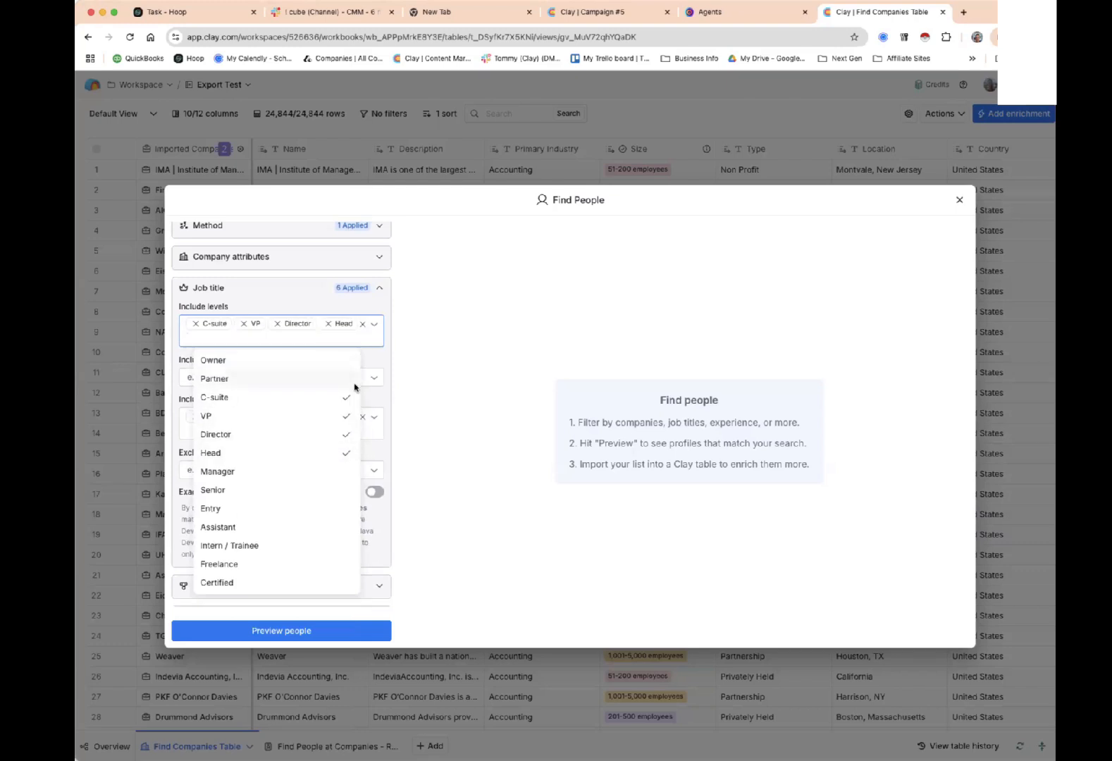
left_click(412, 604)
left_click(353, 632)
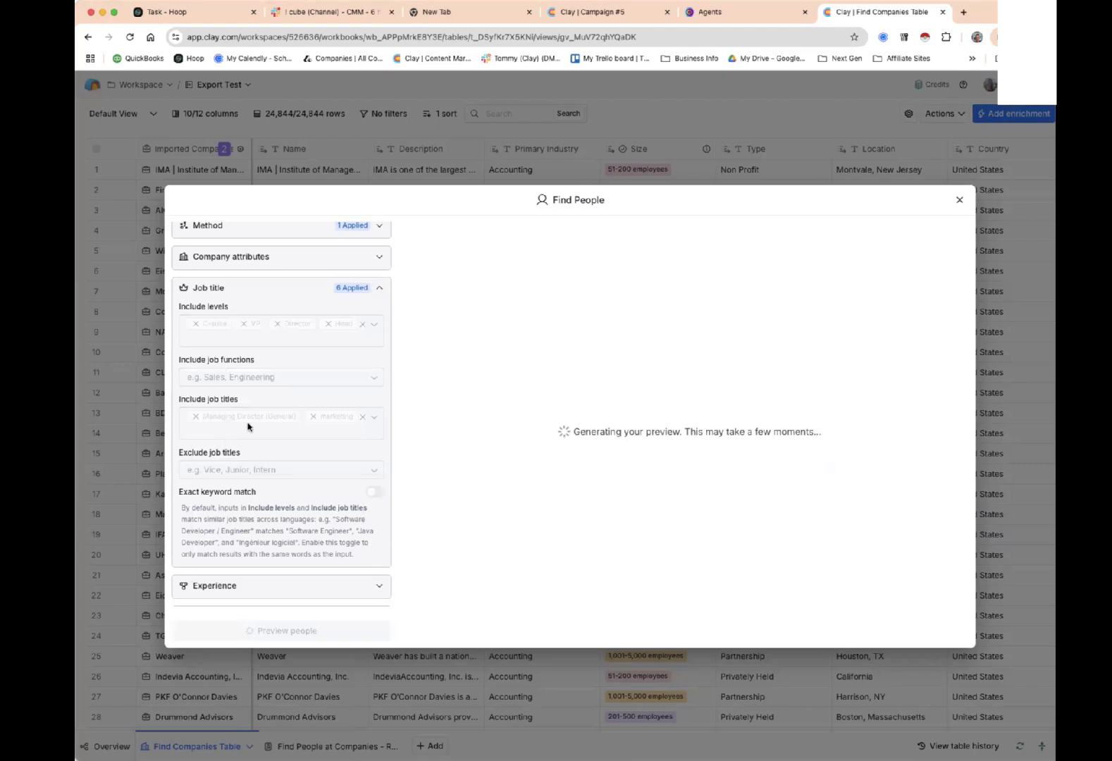
Scroll through the Job title, Companies and Limit Results filters while the preview loads 50 of 25,000+ people.
scroll(248, 426, "down", 10)
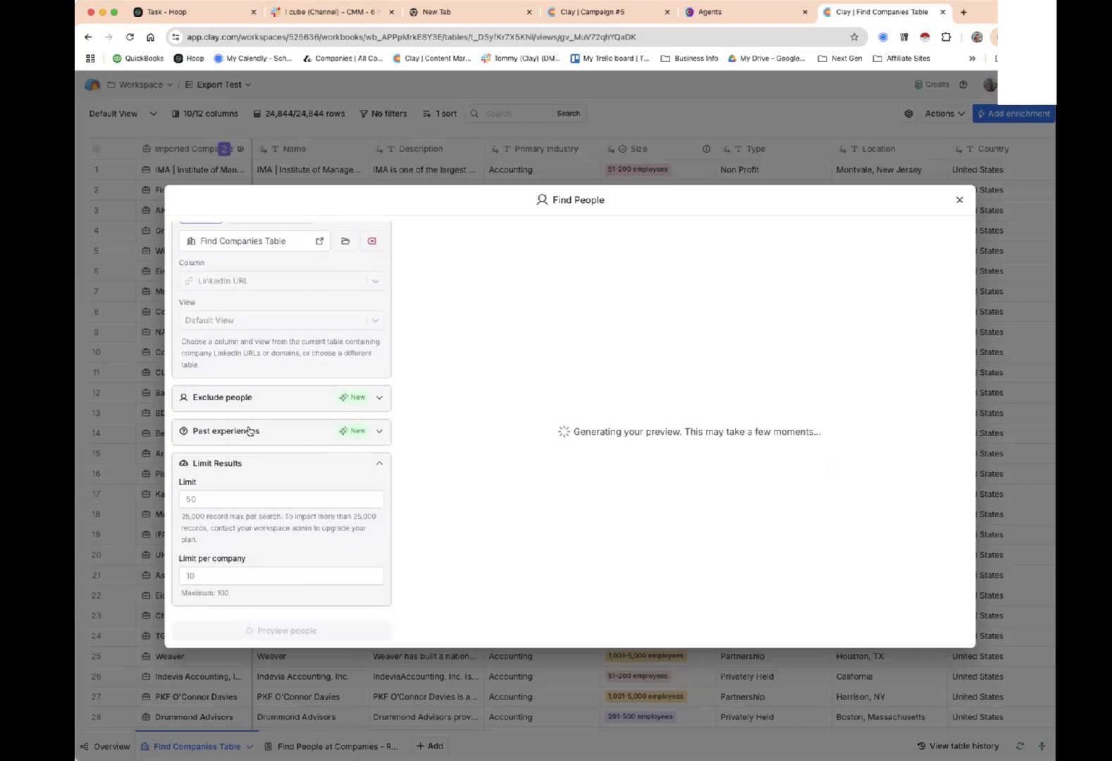
scroll(249, 427, "up", 4)
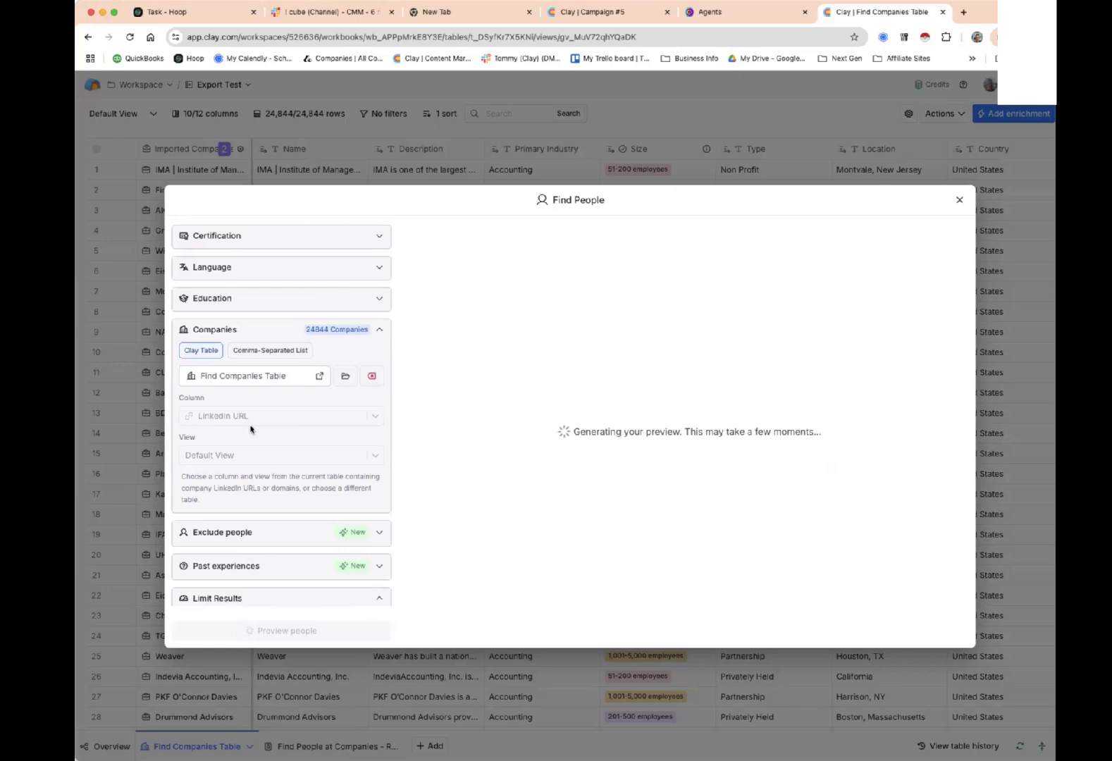
scroll(250, 429, "down", 3)
scroll(250, 427, "up", 15)
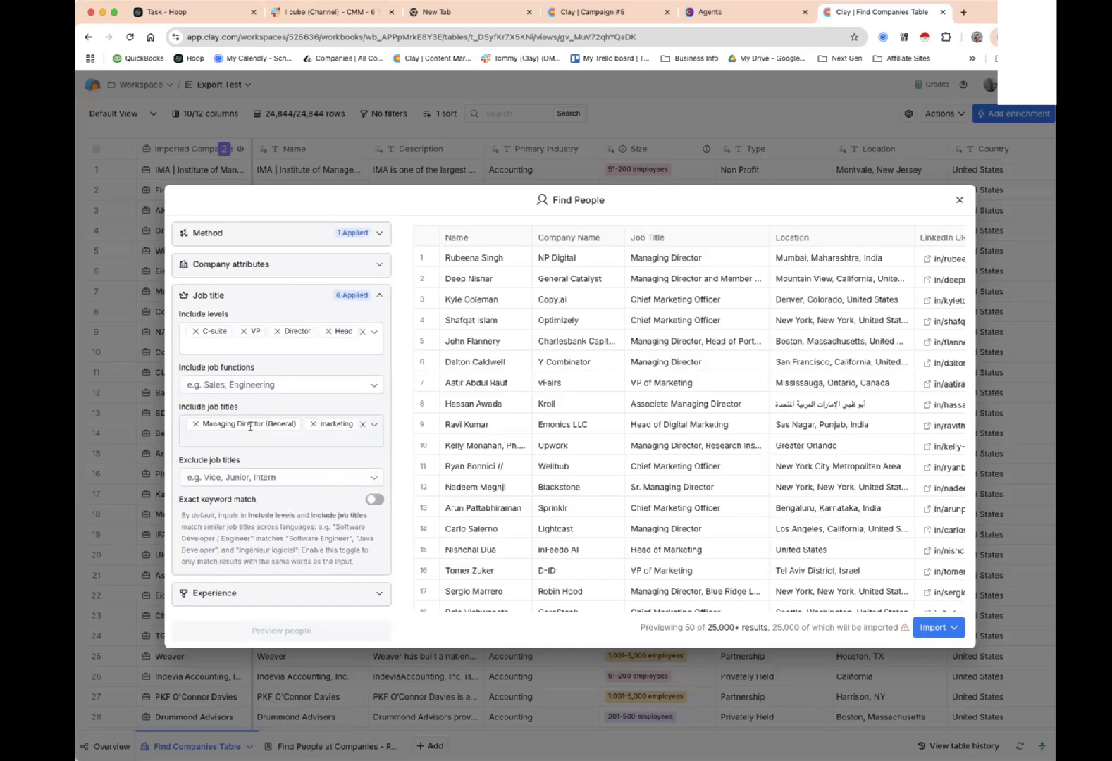
scroll(250, 428, "down", 15)
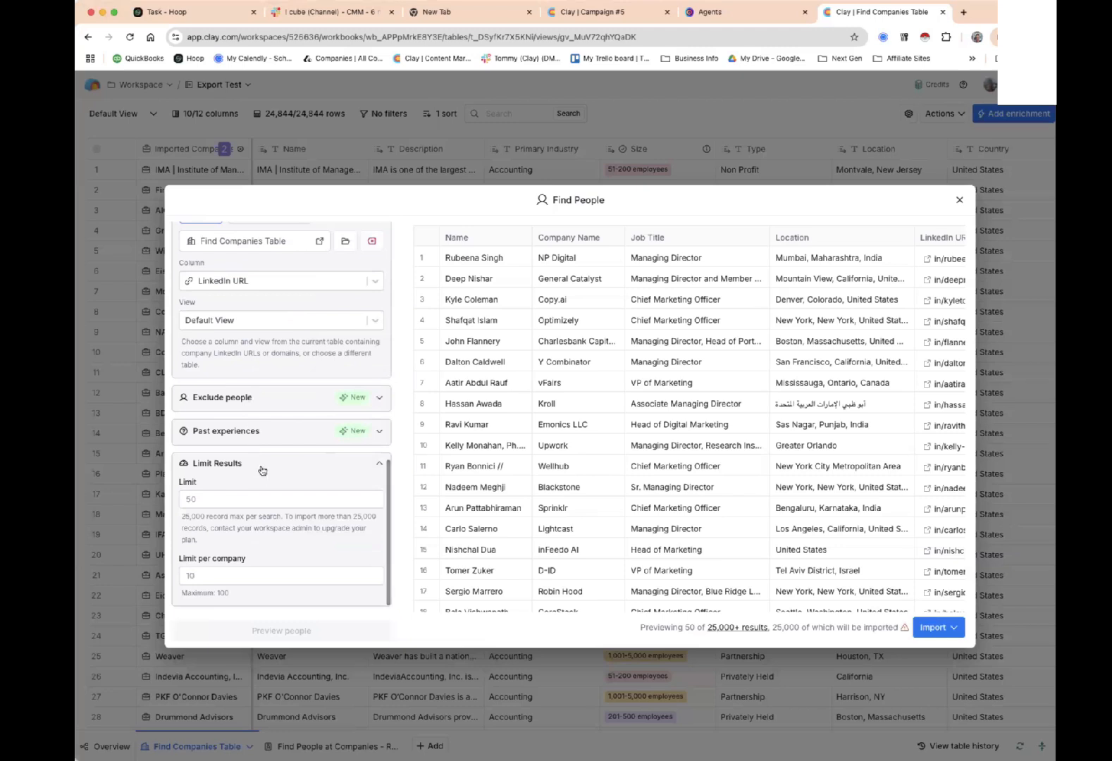
Set the Limit Results maximum to 1000 people.
left_click(174, 499)
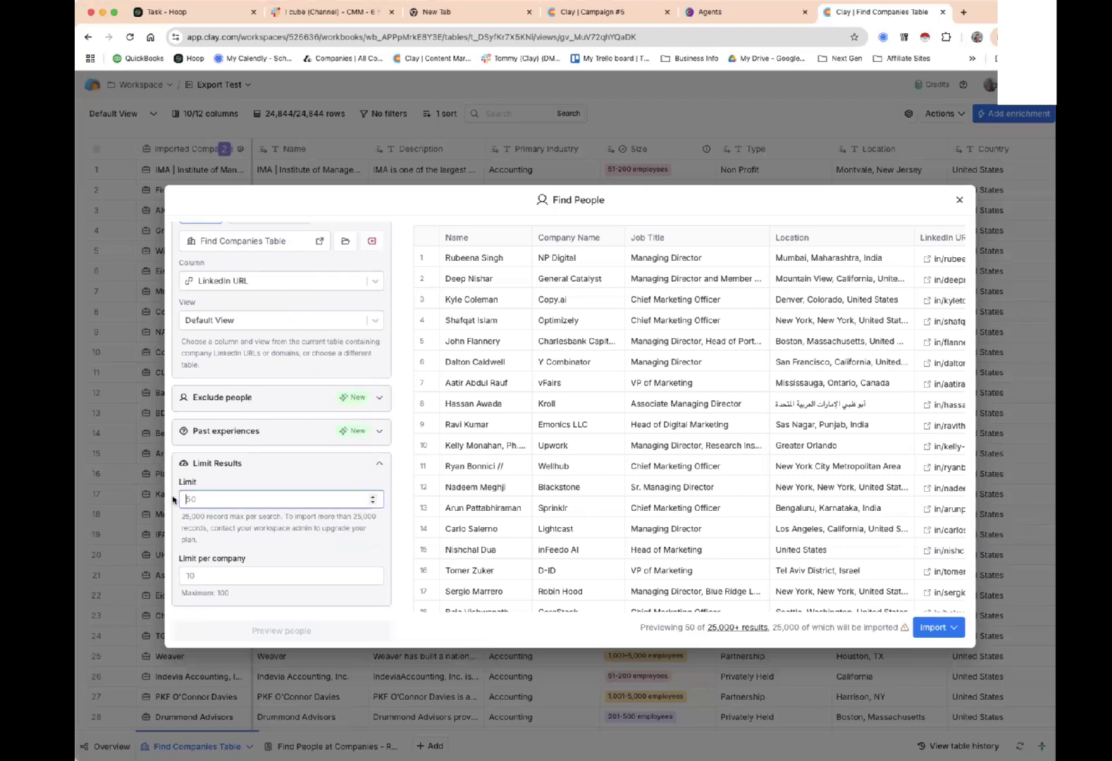
type("1000")
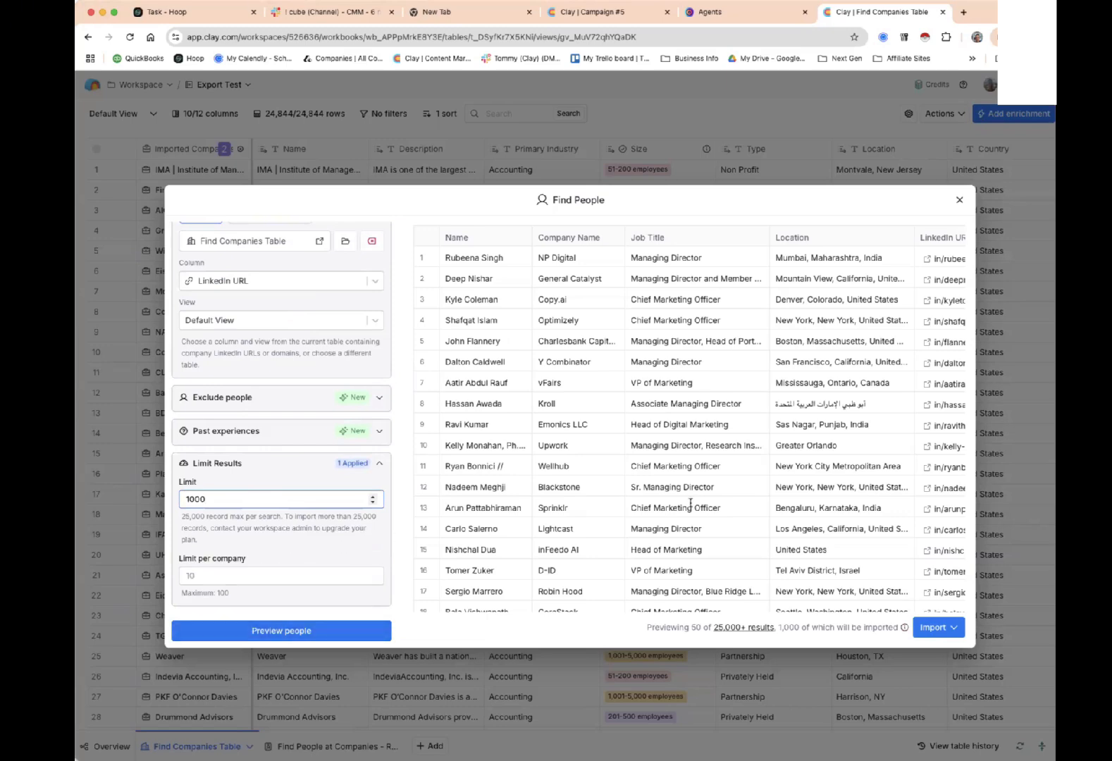
scroll(690, 503, "down", 10)
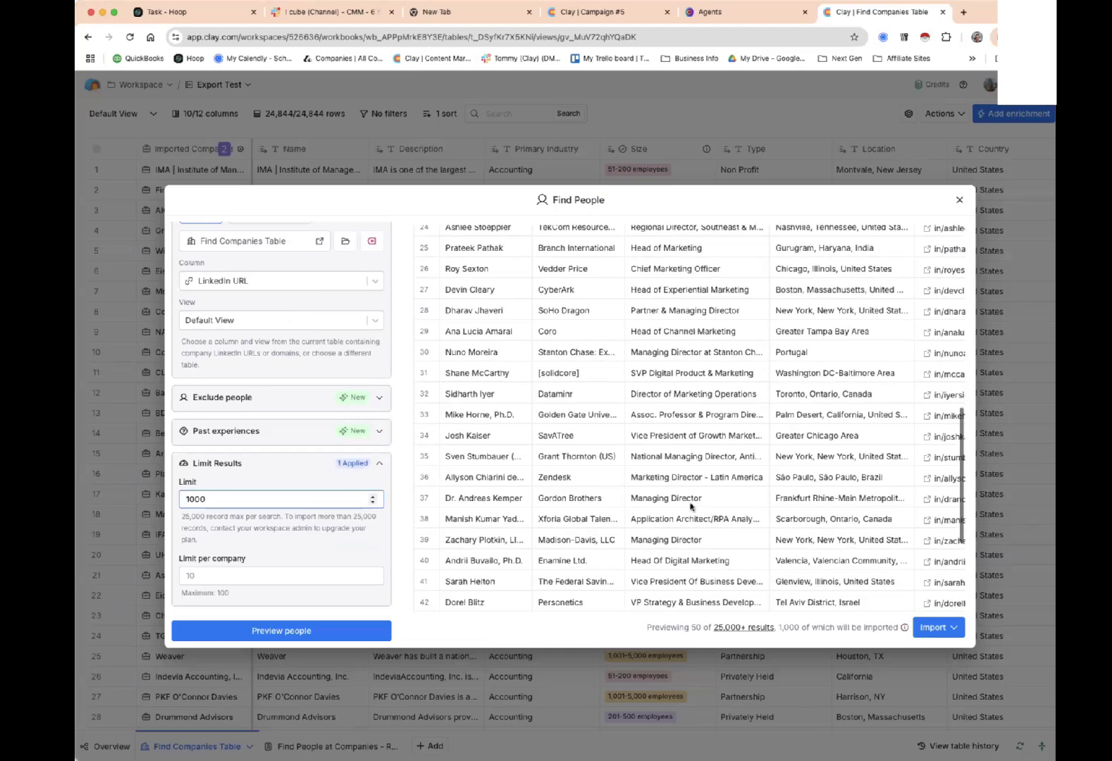
scroll(690, 506, "down", 2)
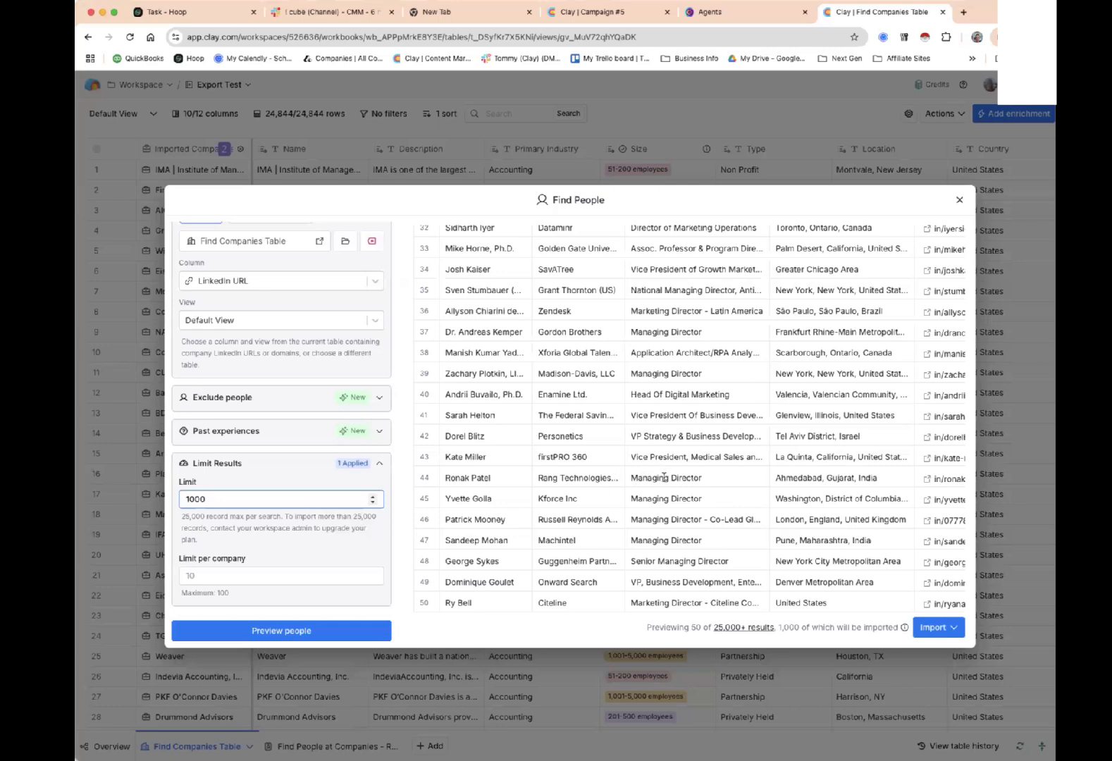
Review the preview of 50 sample people, then expand the Company attributes filters.
scroll(338, 438, "up", 15)
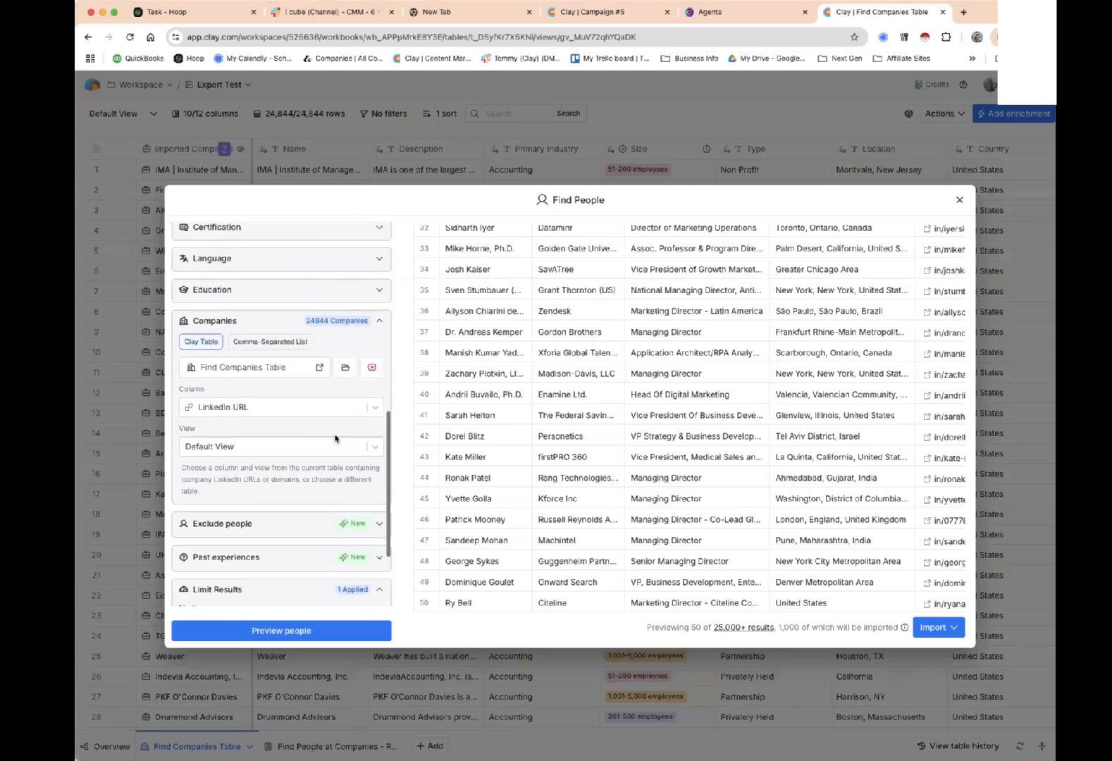
scroll(337, 439, "up", 3)
scroll(338, 437, "down", 2)
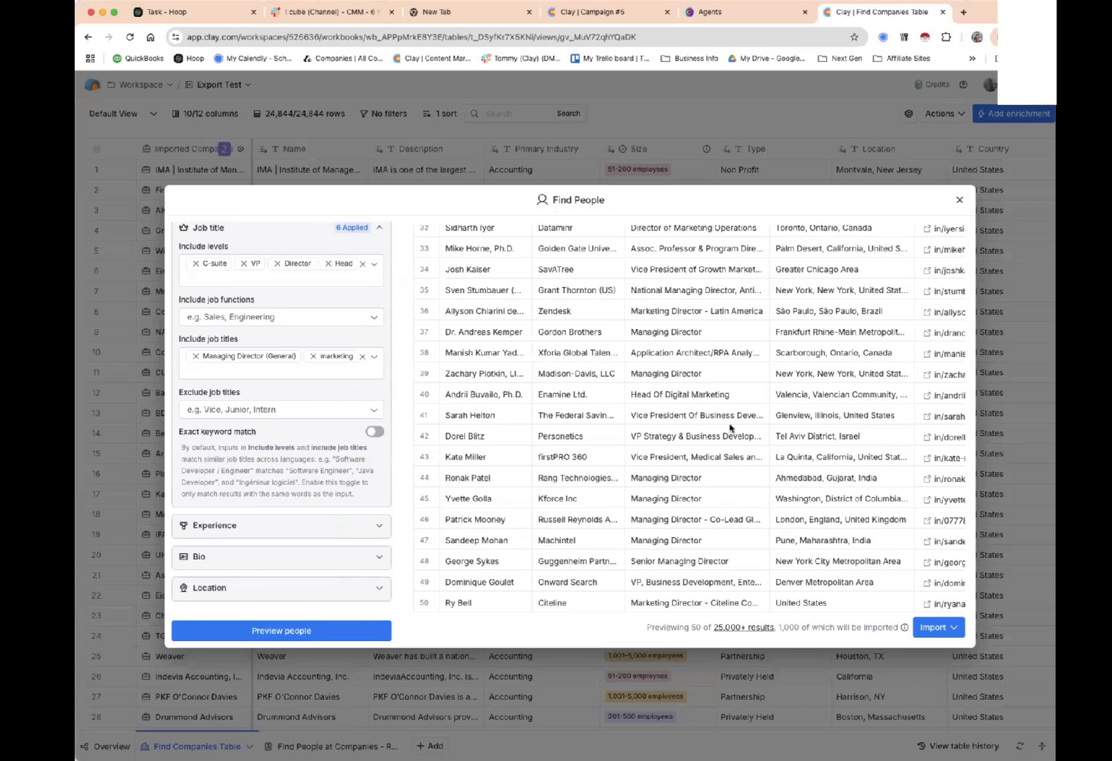
scroll(729, 418, "up", 3)
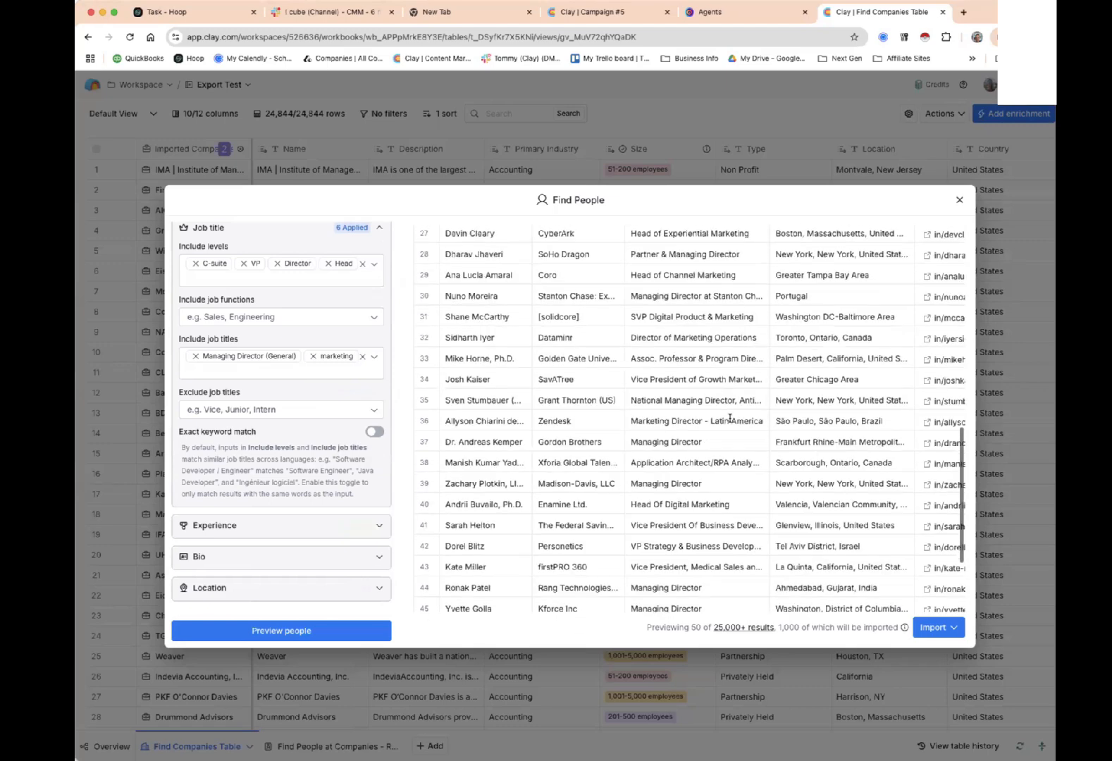
scroll(730, 418, "down", 3)
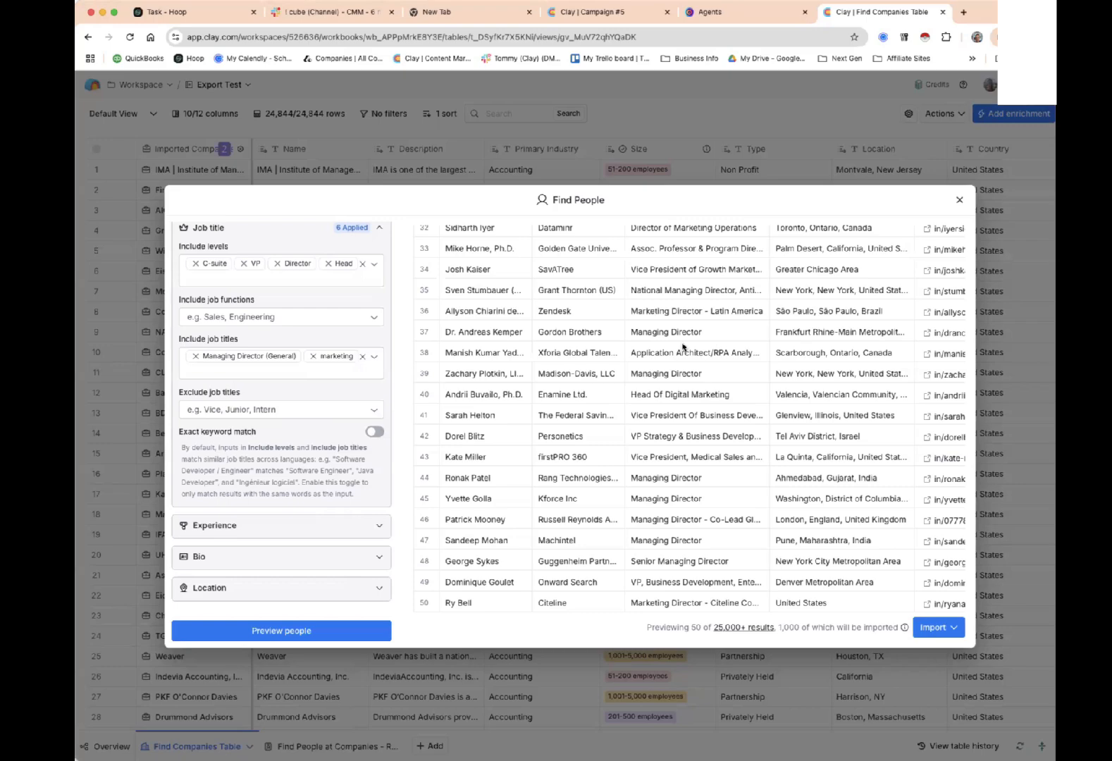
scroll(682, 347, "up", 3)
scroll(682, 343, "down", 2)
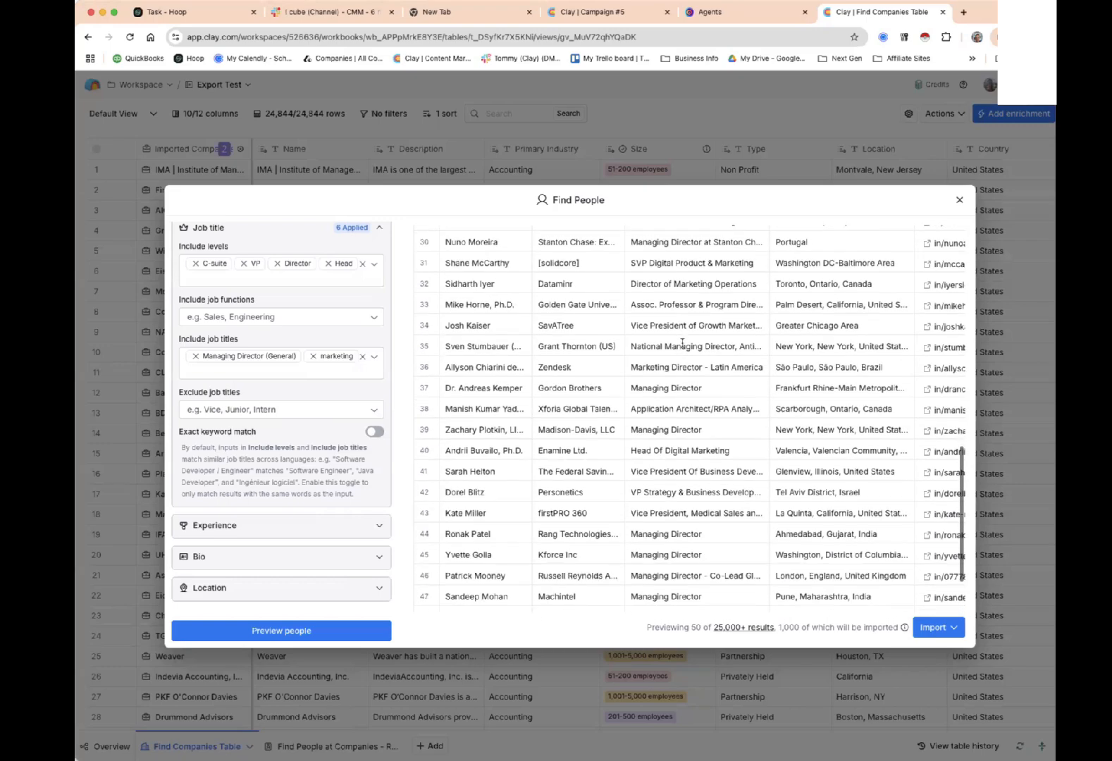
scroll(682, 342, "down", 1)
scroll(682, 346, "up", 5)
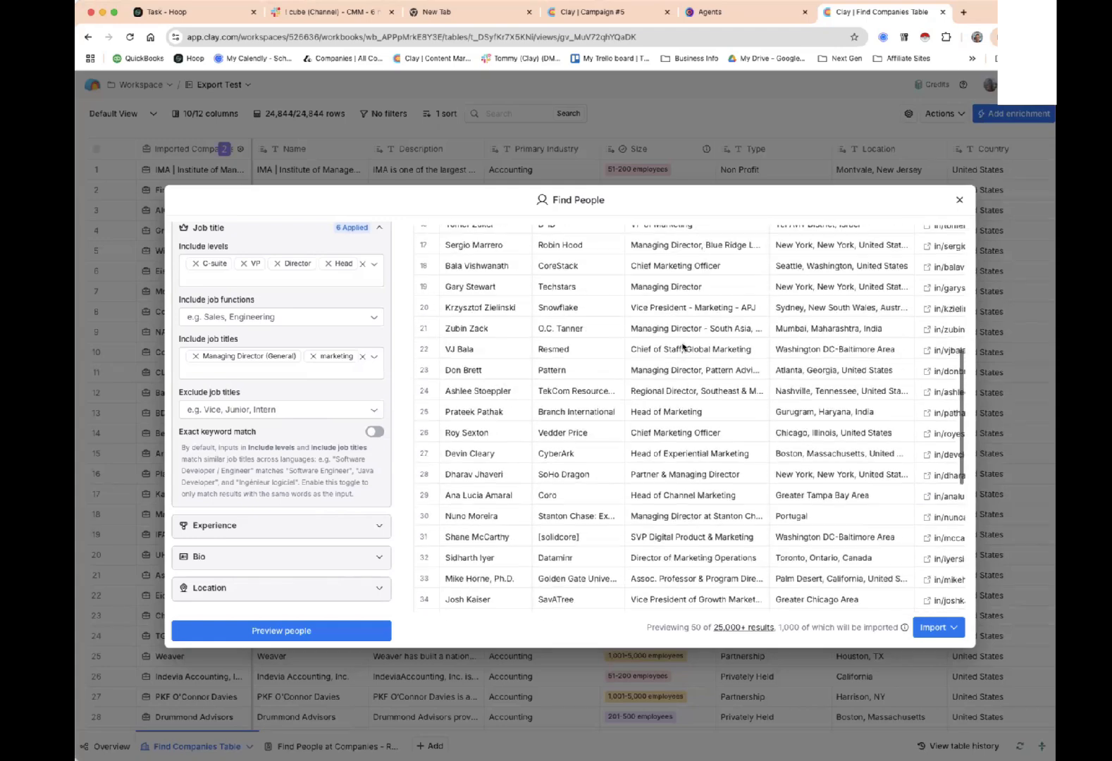
scroll(682, 347, "up", 6)
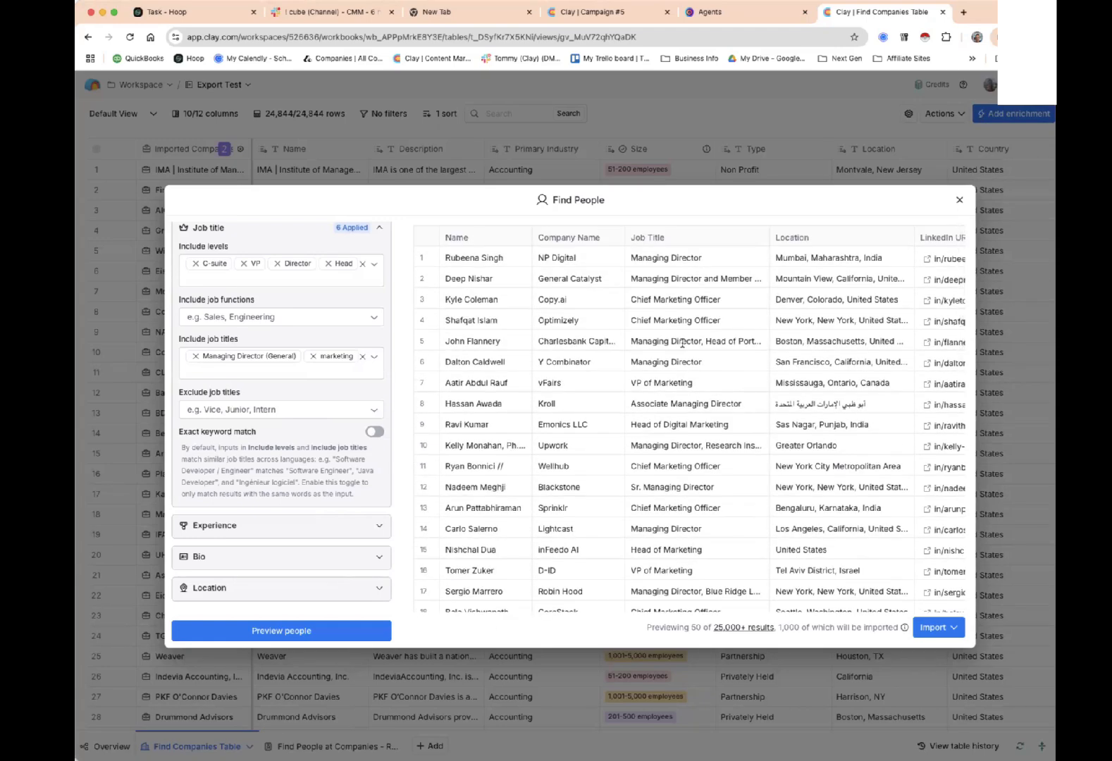
scroll(682, 343, "down", 3)
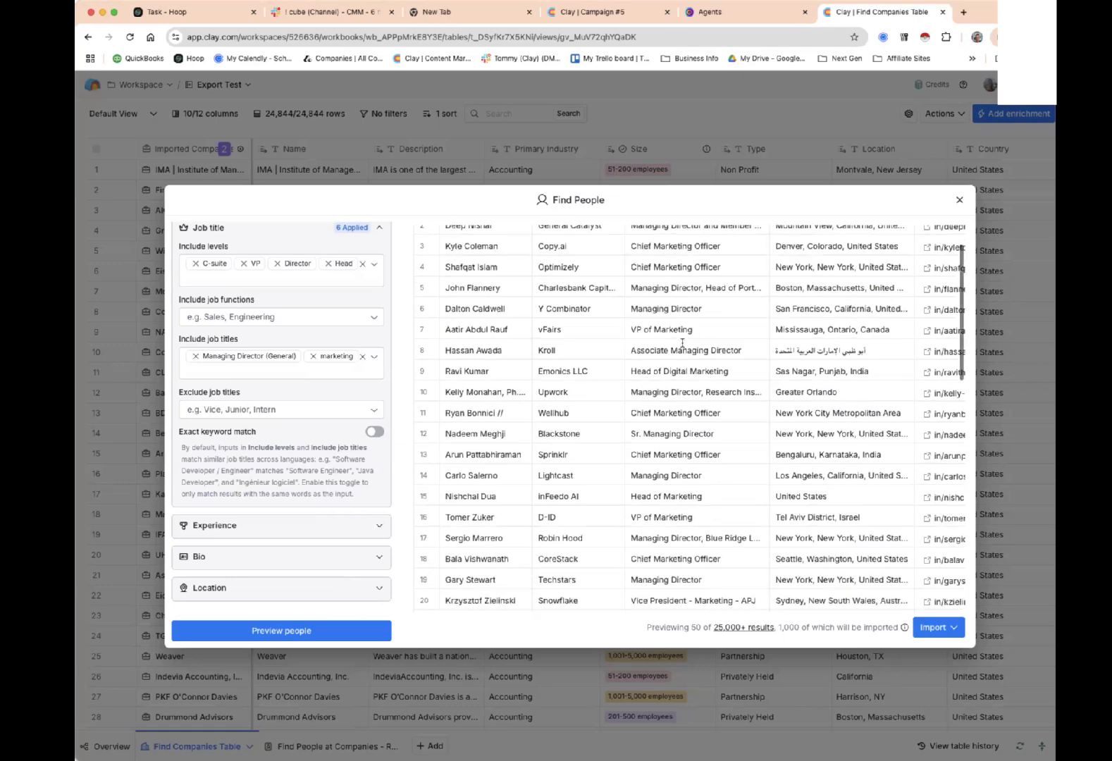
scroll(353, 347, "up", 2)
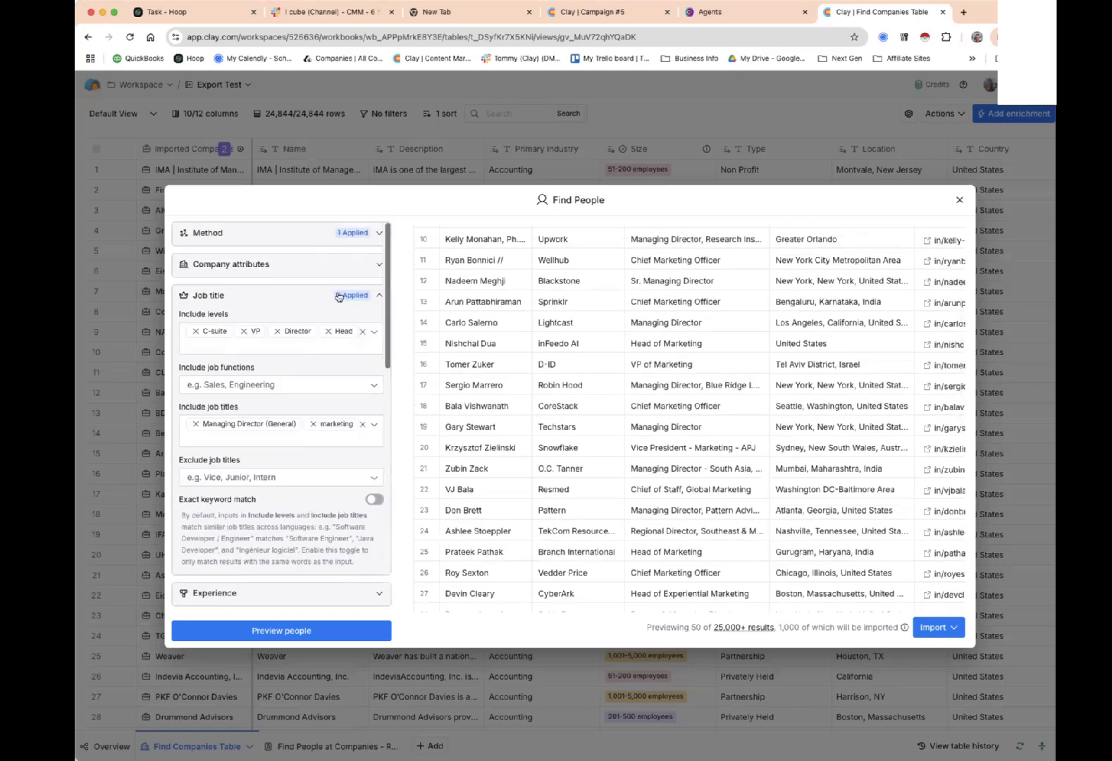
left_click(323, 267)
scroll(333, 342, "down", 2)
Add United States to the included Location countries and regenerate the people preview.
scroll(333, 341, "down", 6)
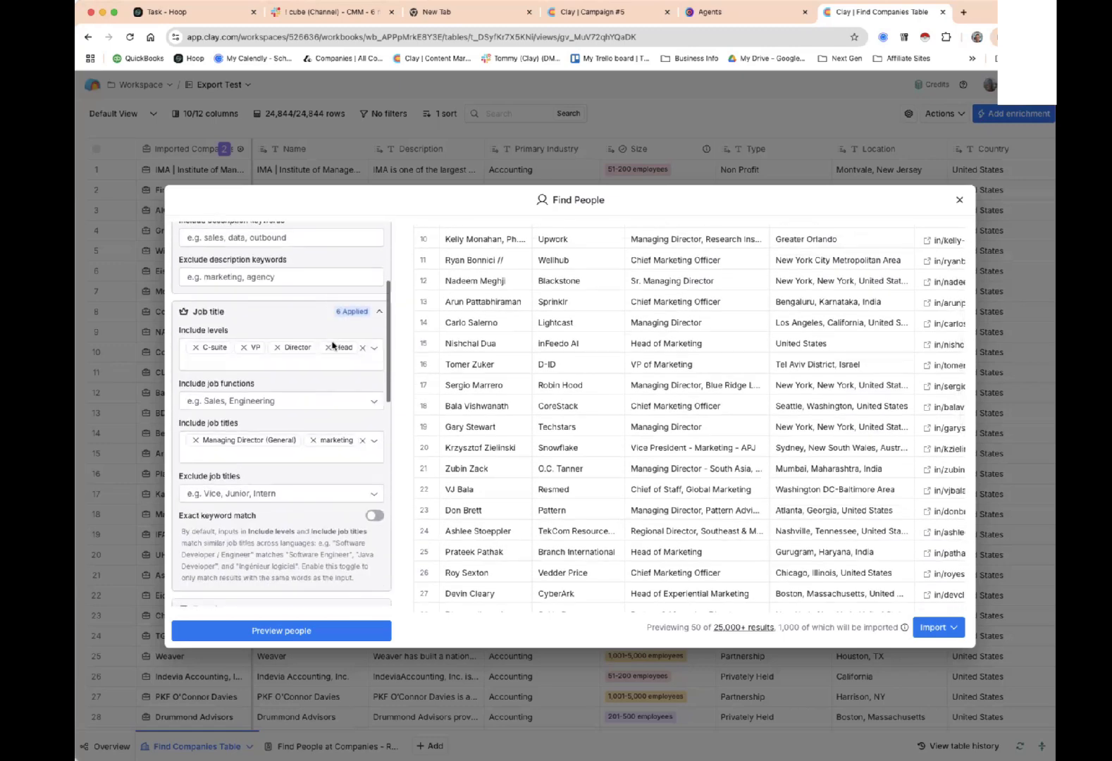
scroll(310, 403, "down", 1)
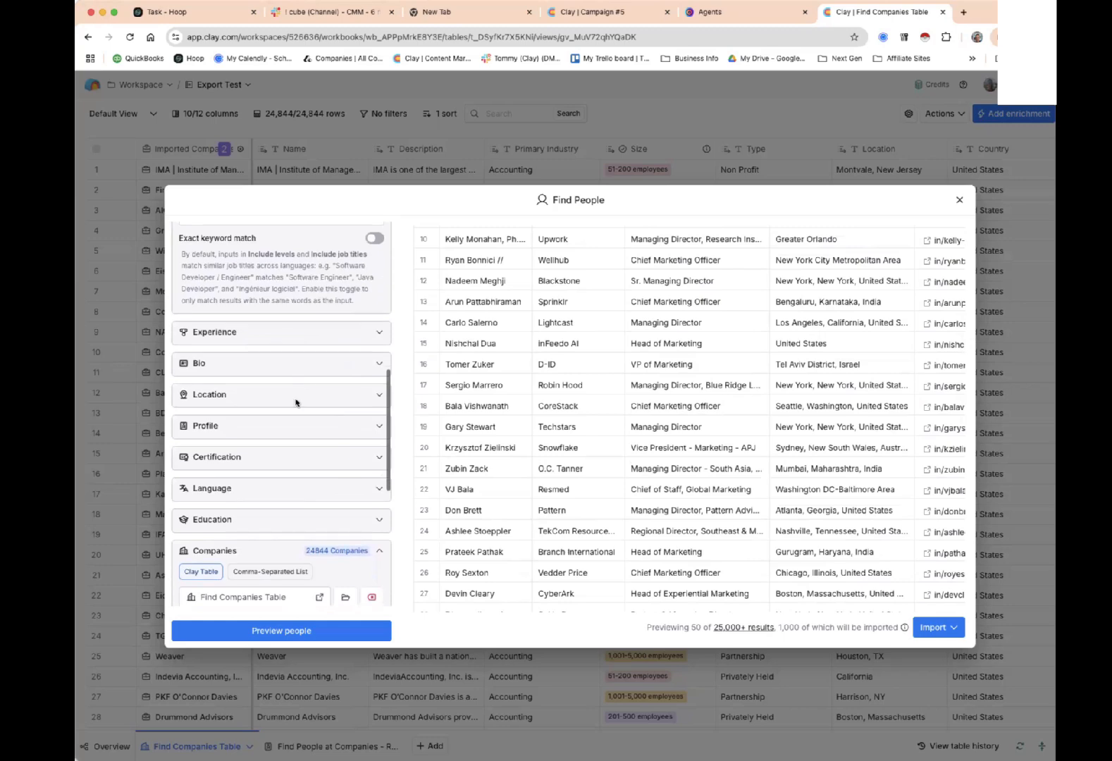
left_click(377, 398)
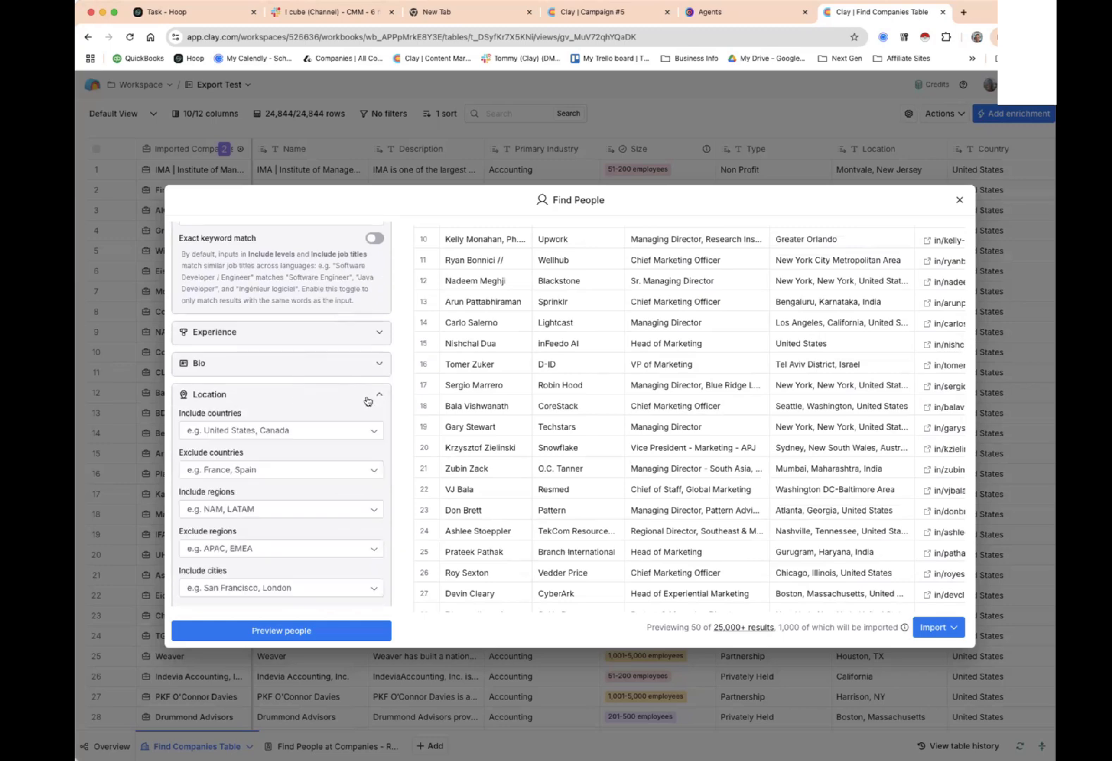
left_click(310, 430)
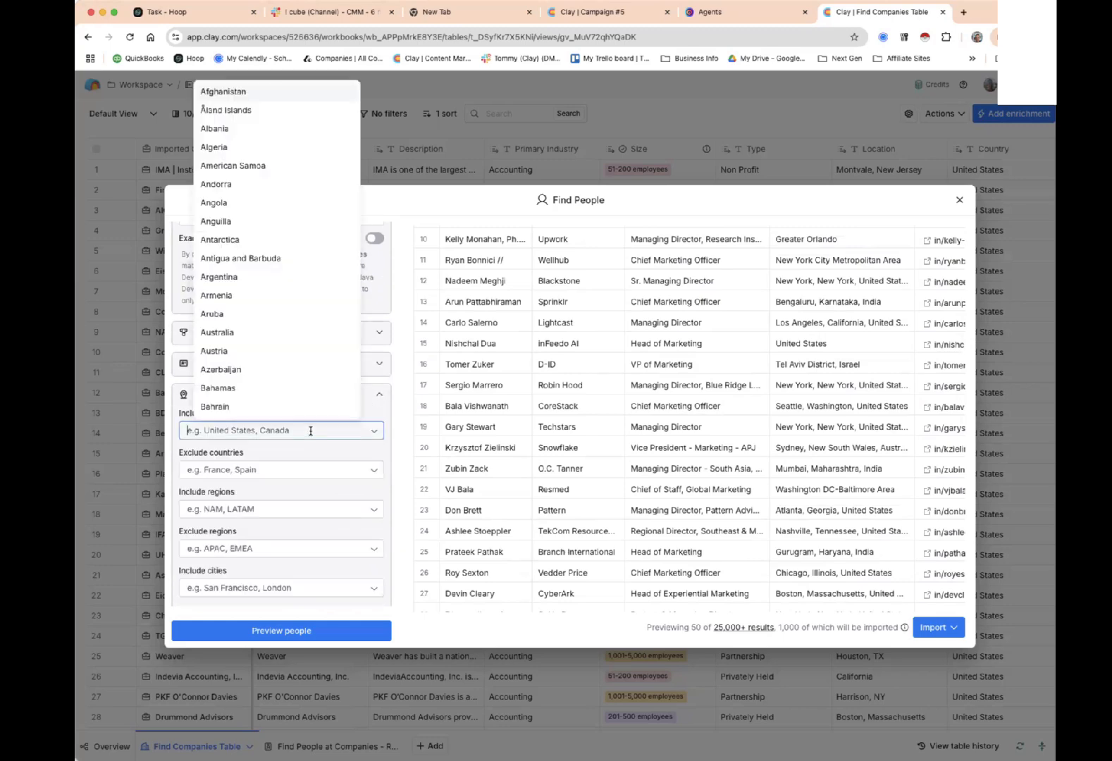
type("United")
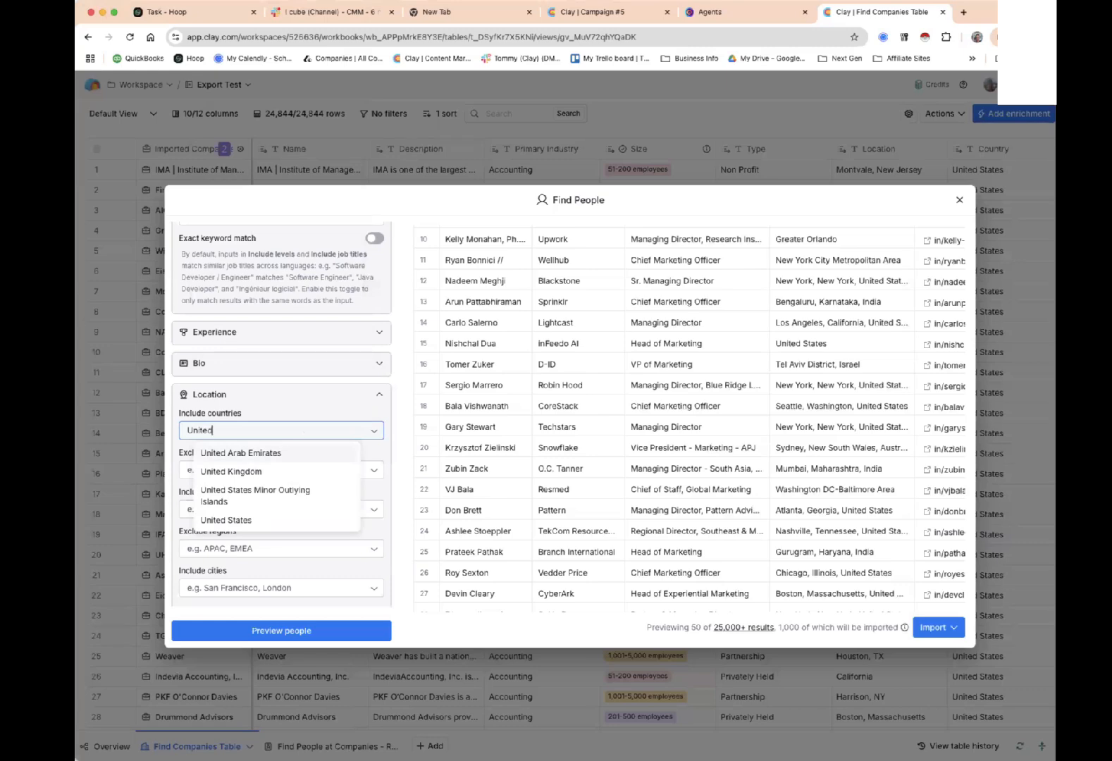
left_click(266, 521)
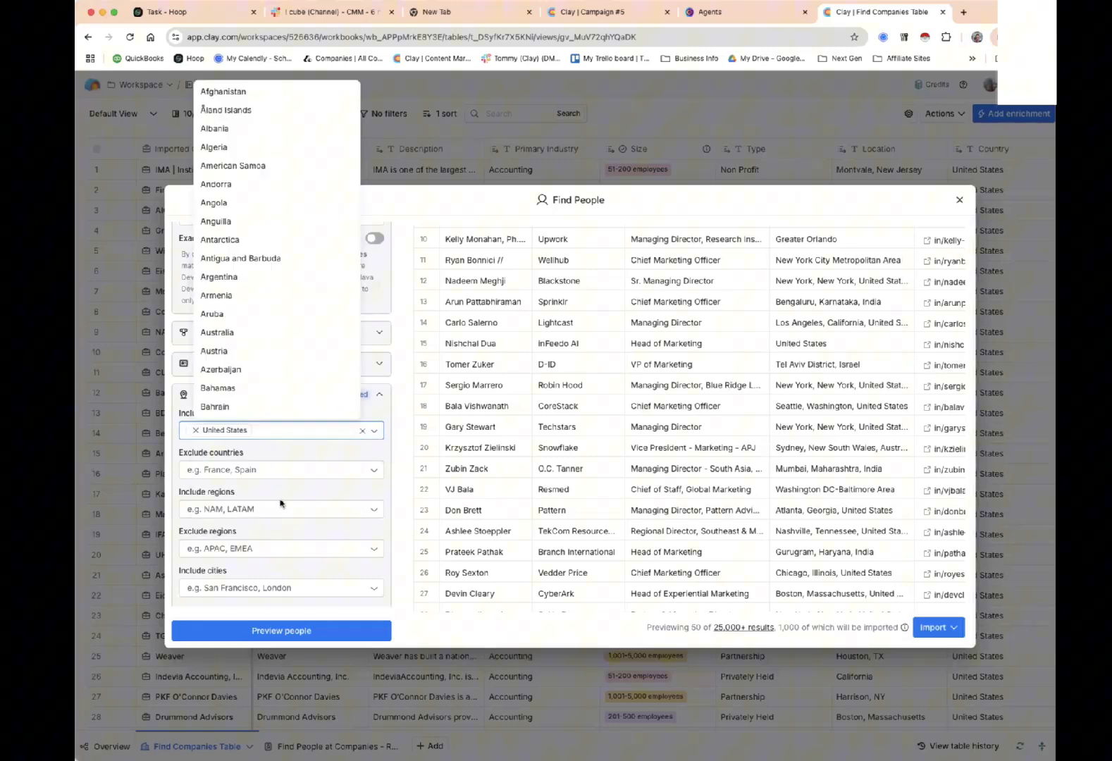
left_click(323, 633)
left_click(318, 629)
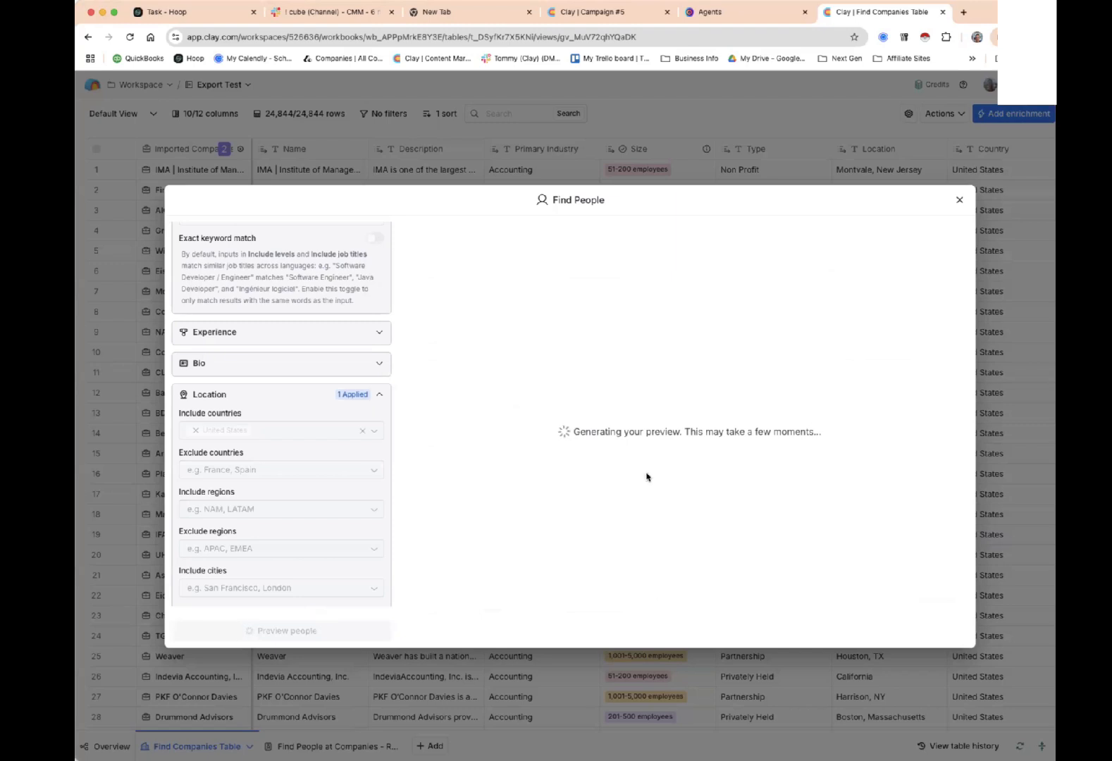
scroll(365, 467, "down", 5)
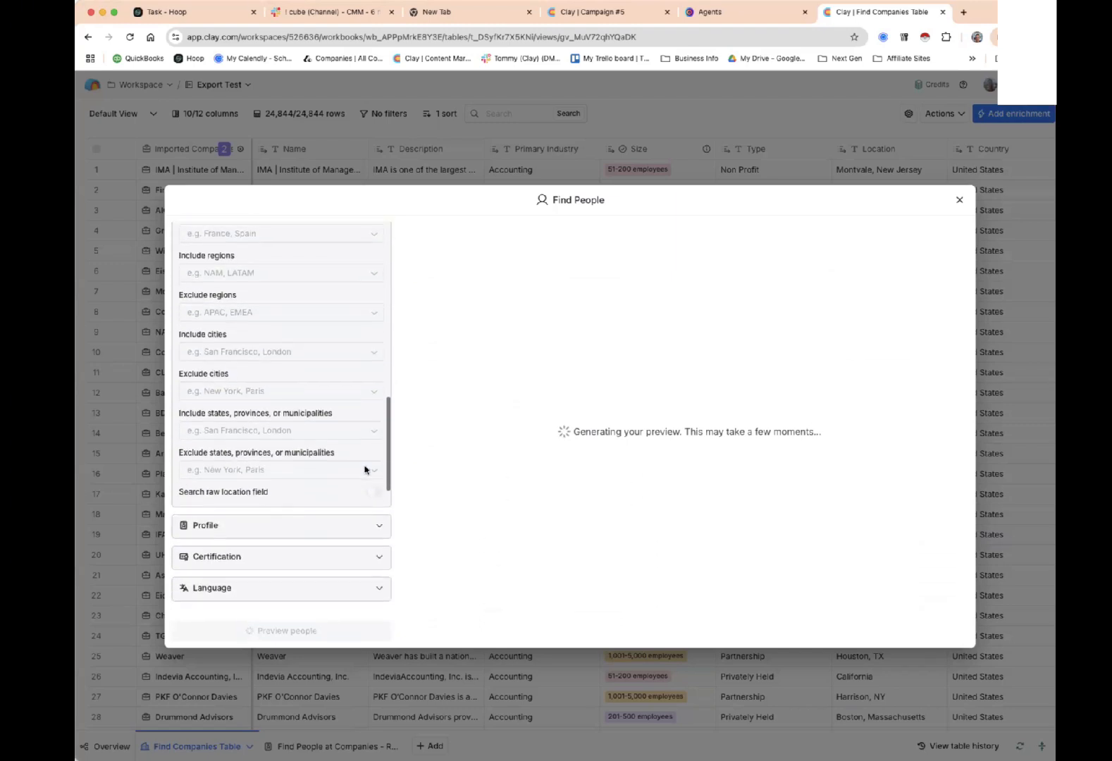
scroll(364, 467, "down", 10)
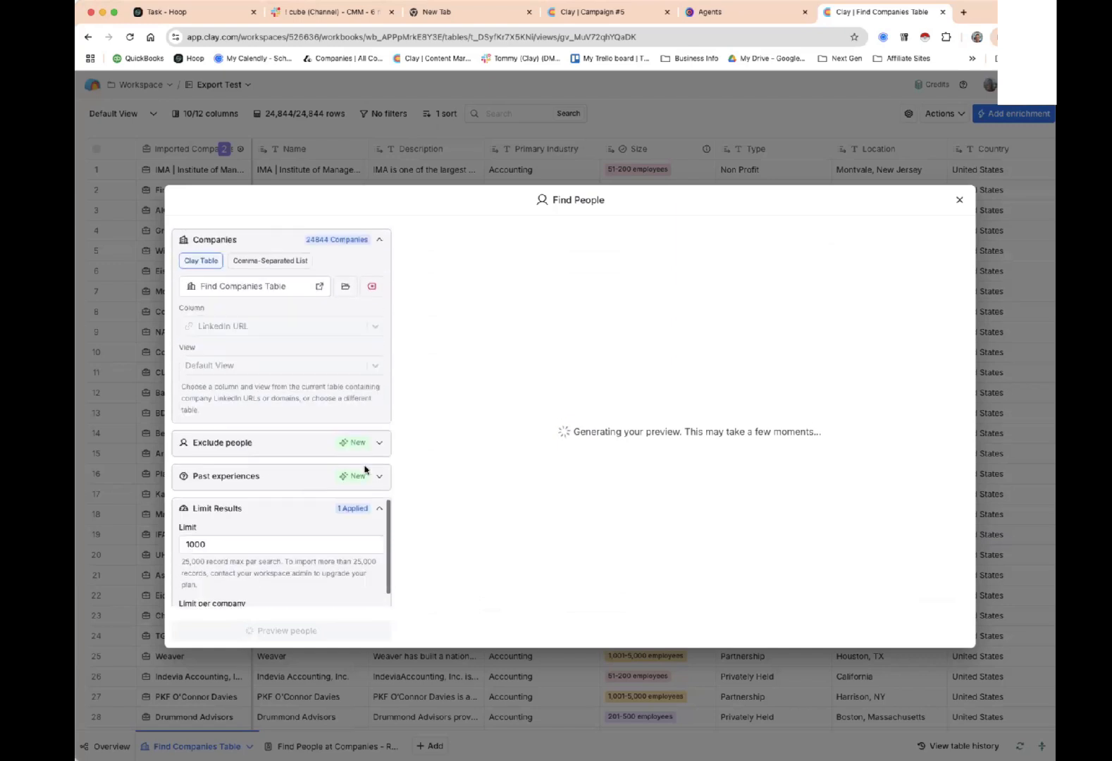
scroll(364, 468, "down", 2)
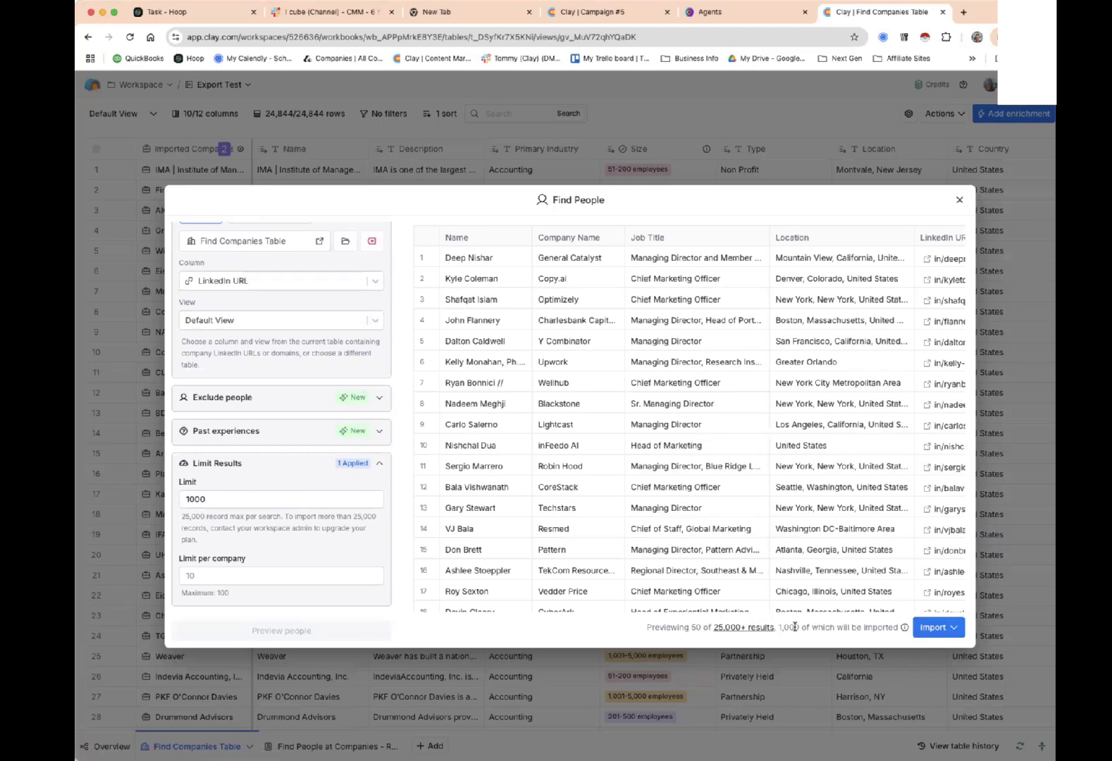
Import the found people into a new table with no enrichments, using Continue for free.
left_click(936, 627)
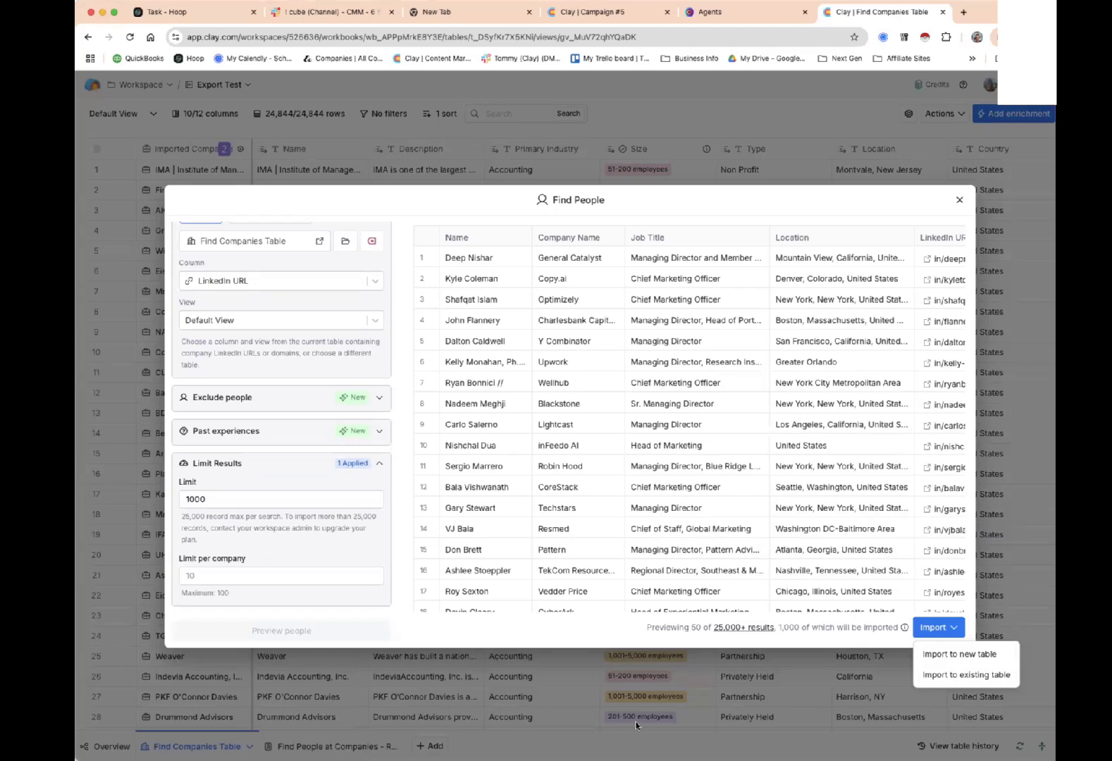
left_click(939, 656)
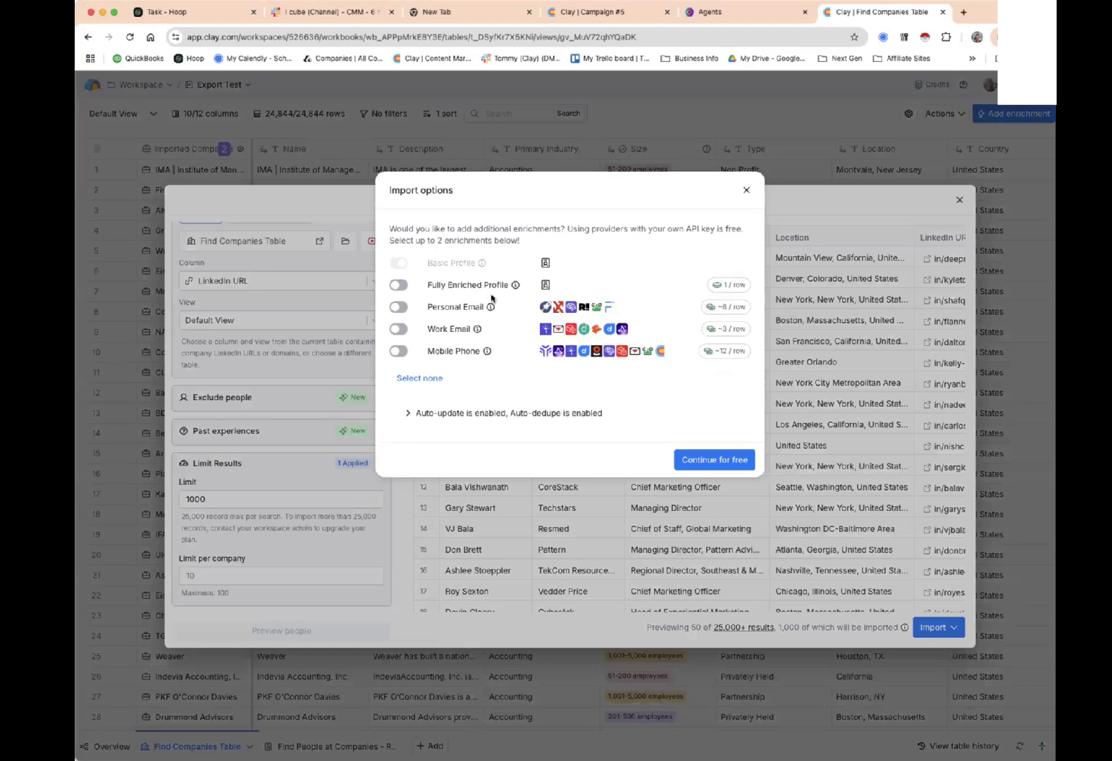
left_click(711, 461)
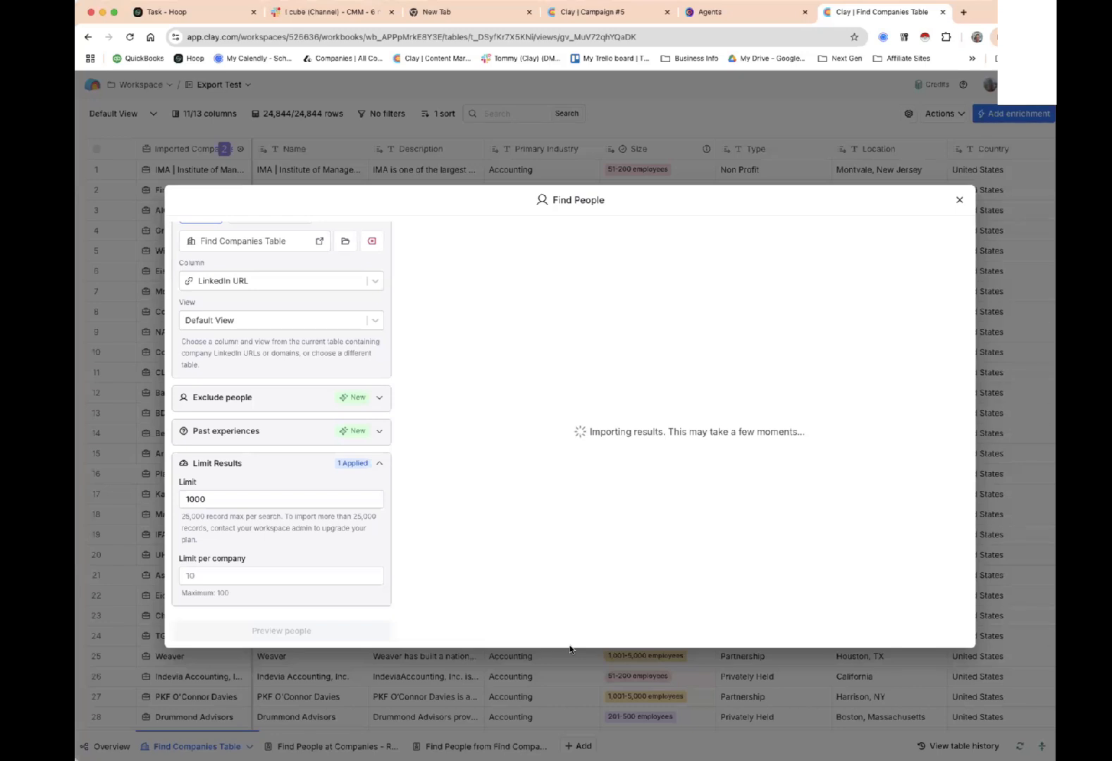
scroll(338, 512, "up", 10)
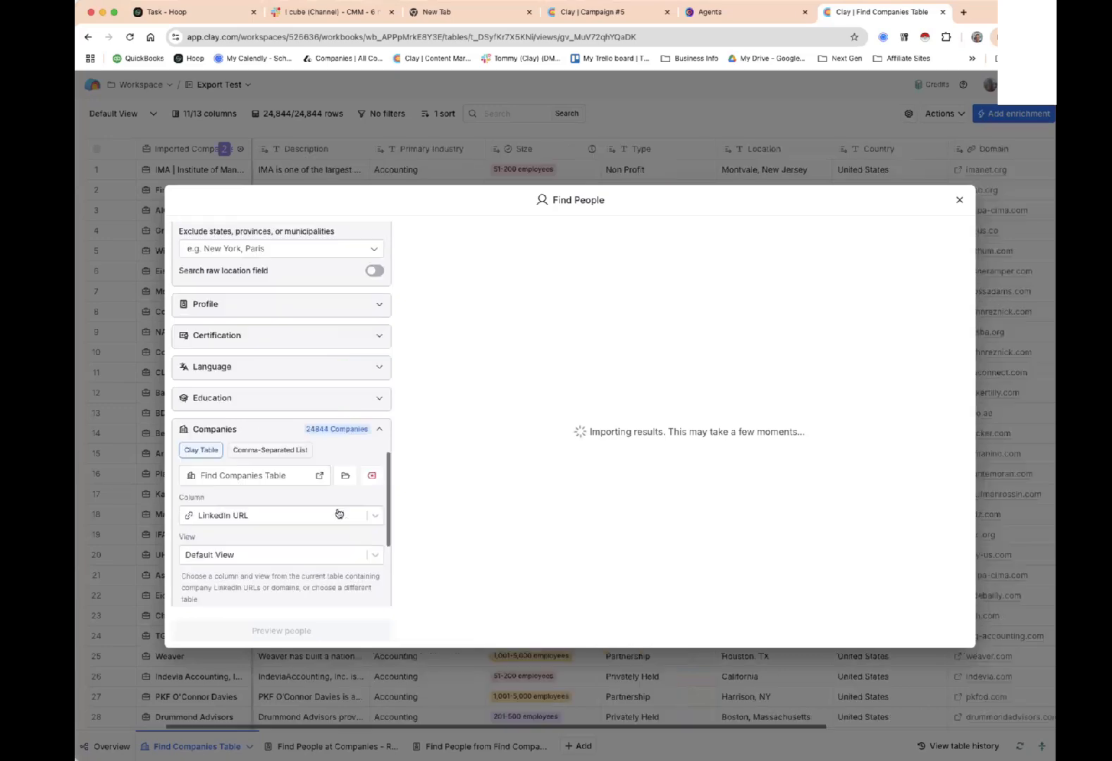
scroll(338, 512, "up", 15)
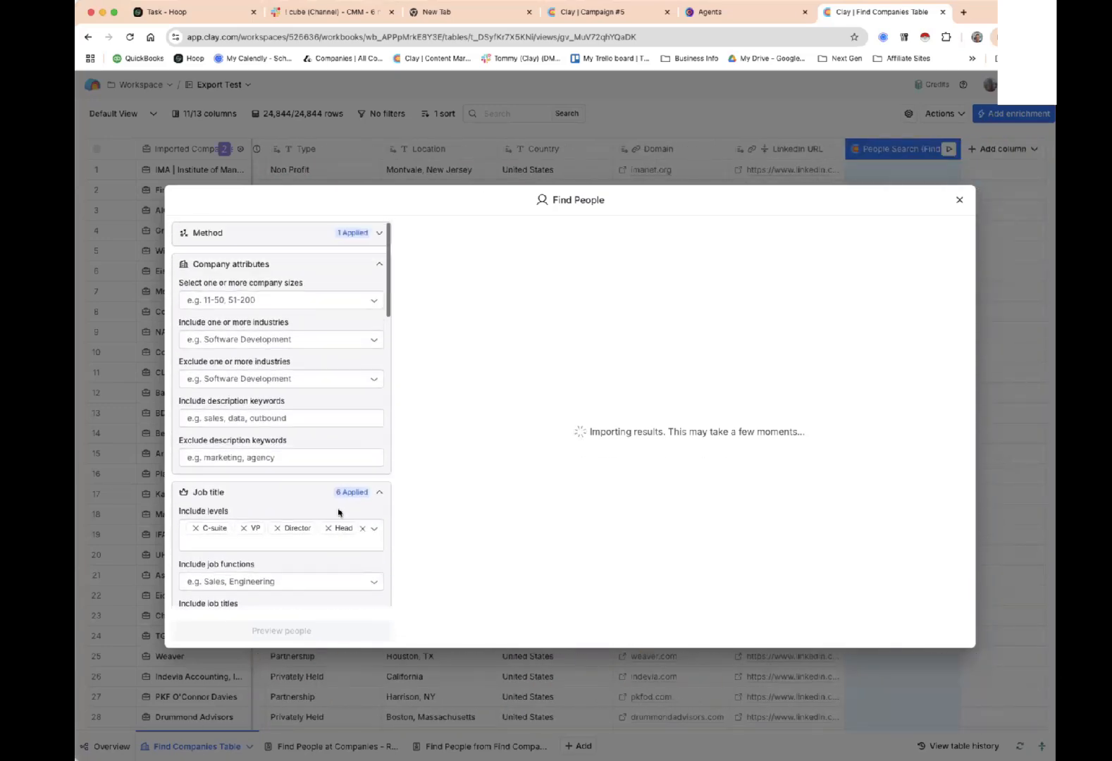
scroll(342, 522, "down", 8)
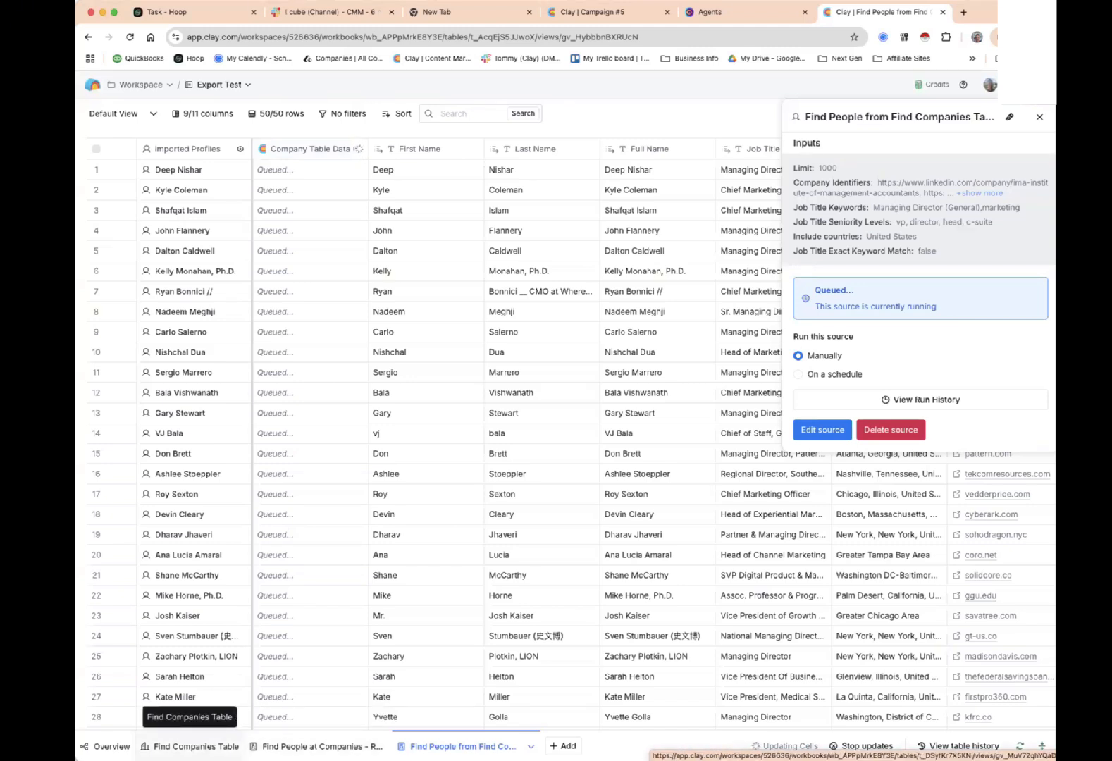
Check the Find Companies Table's actions, then browse the 999-person table as company data fills in.
left_click(191, 746)
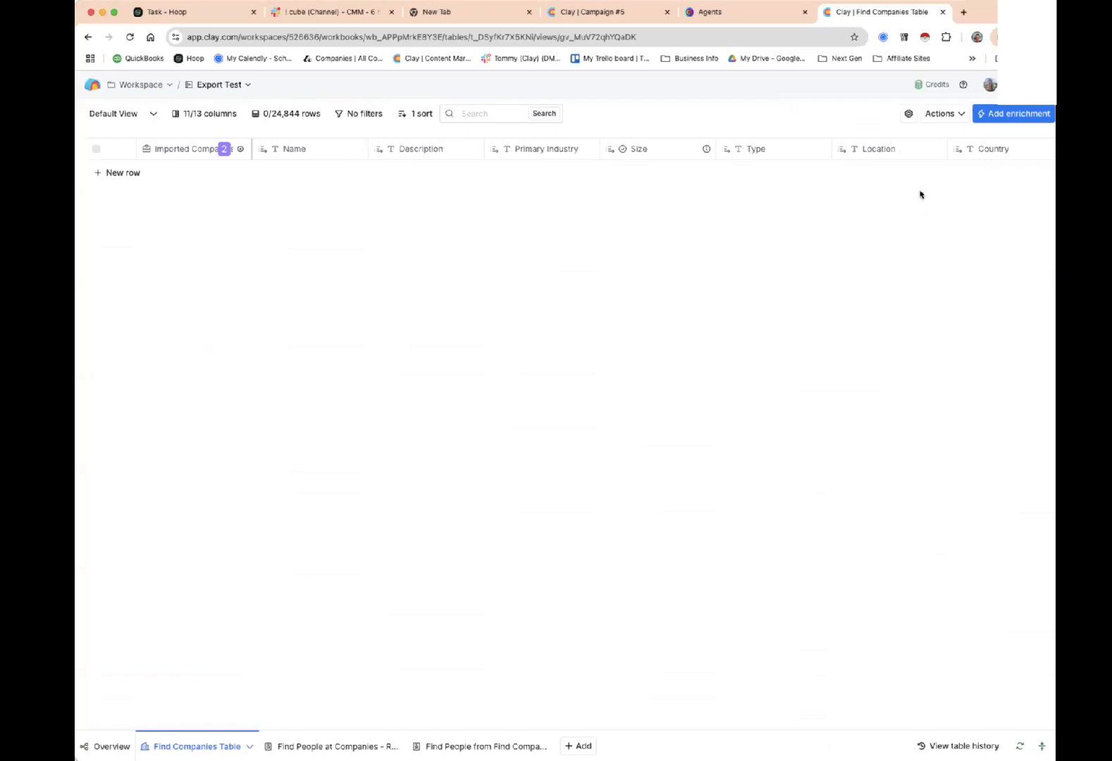
left_click(941, 115)
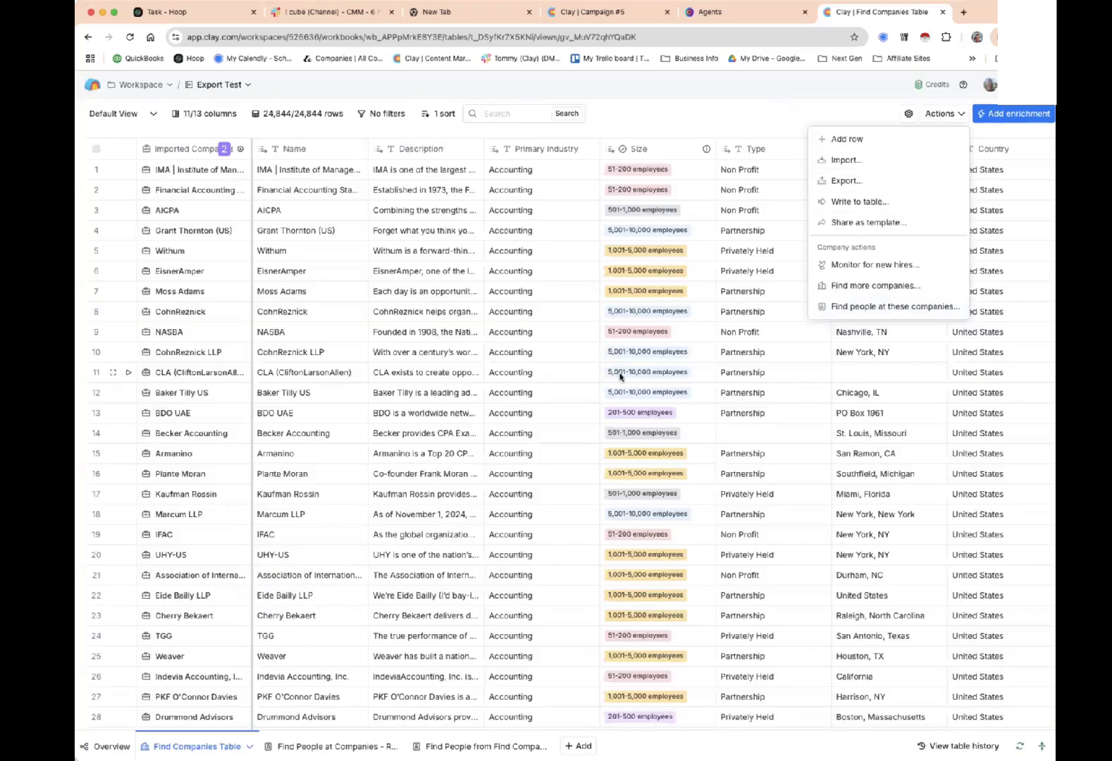
left_click(462, 745)
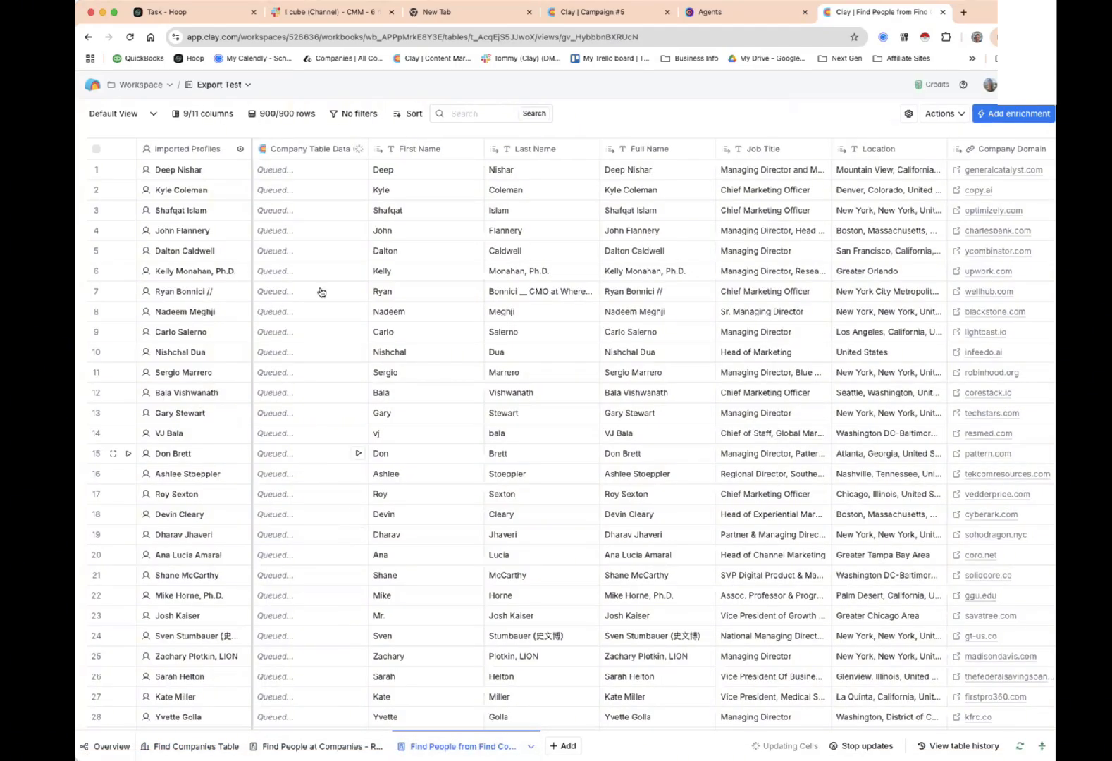
scroll(305, 222, "down", 1)
scroll(305, 223, "down", 3)
scroll(304, 222, "up", 3)
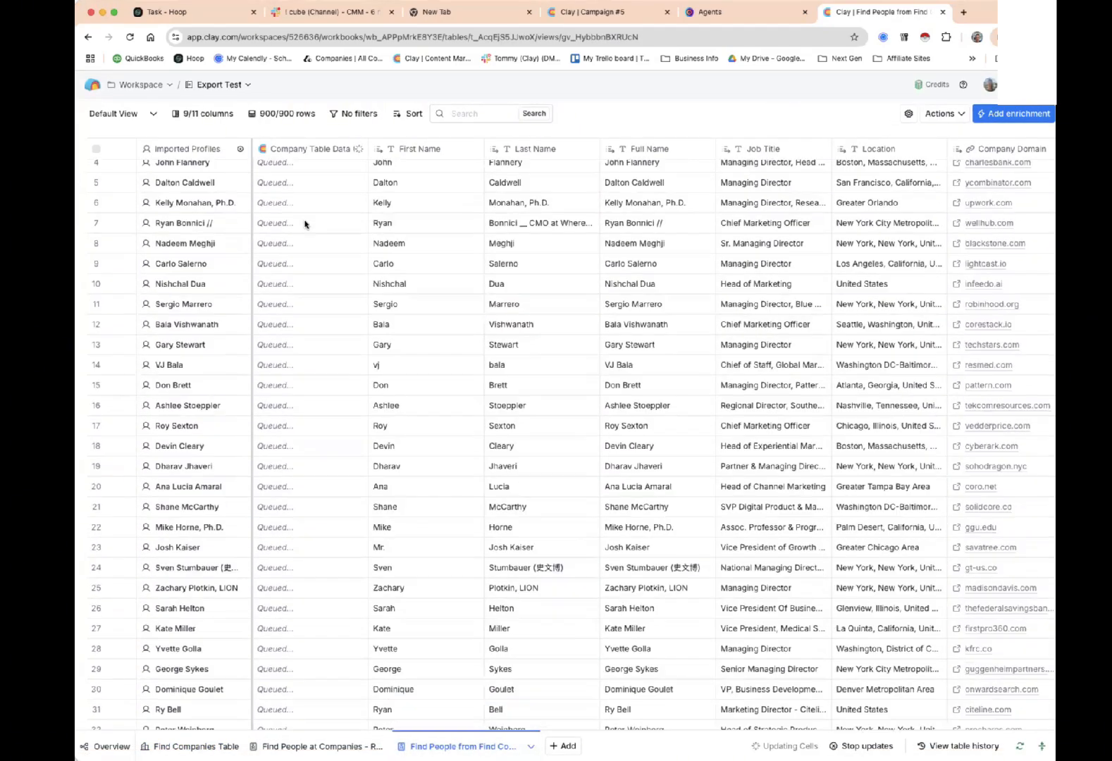
scroll(305, 423, "down", 6)
scroll(313, 481, "down", 1)
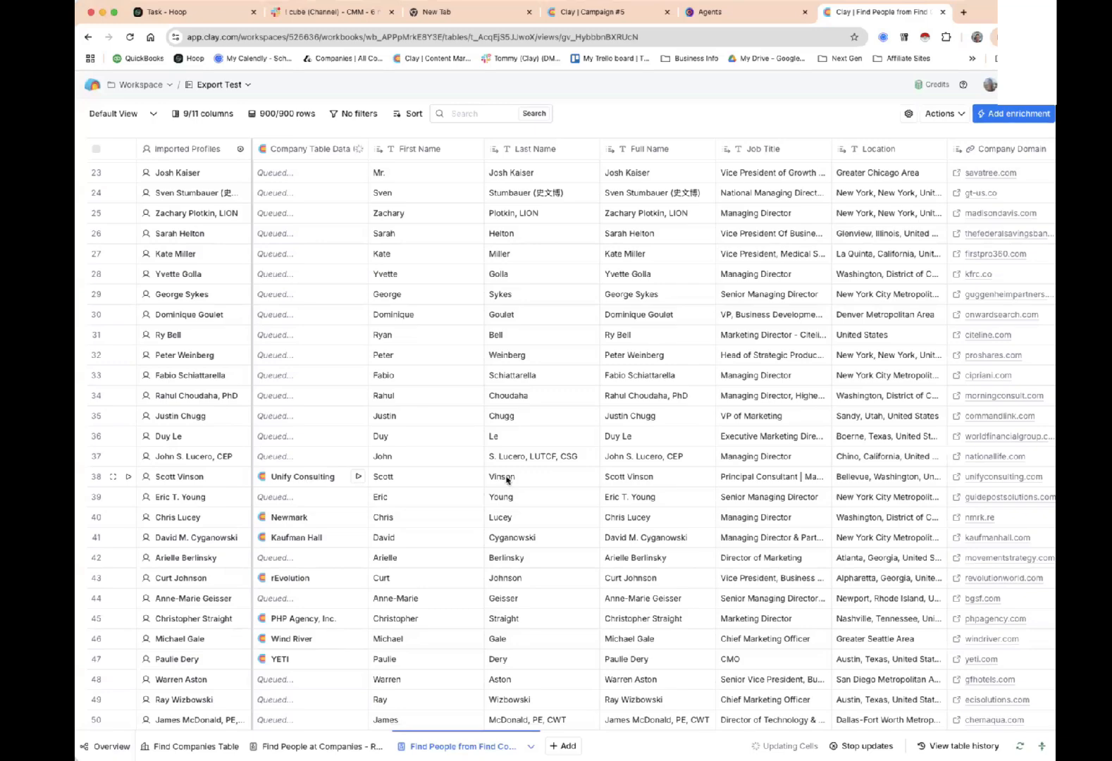
scroll(537, 473, "right", 5)
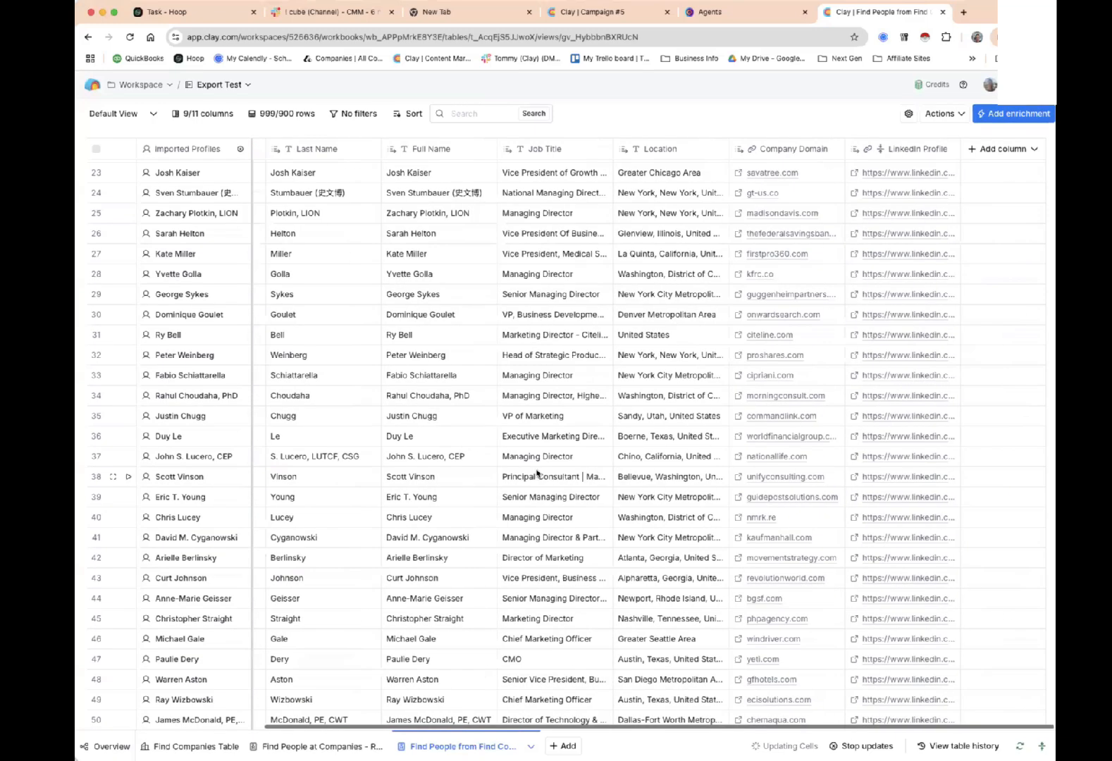
scroll(537, 473, "left", 5)
scroll(536, 472, "right", 2)
scroll(494, 475, "left", 2)
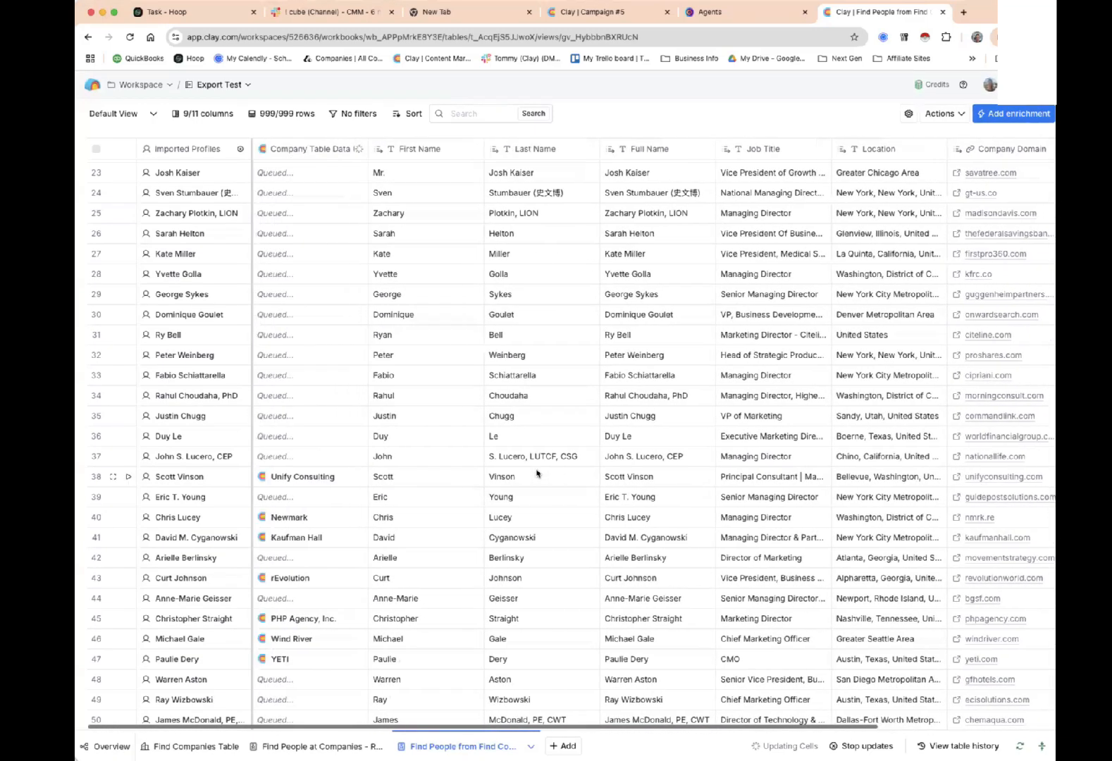
left_click(316, 482)
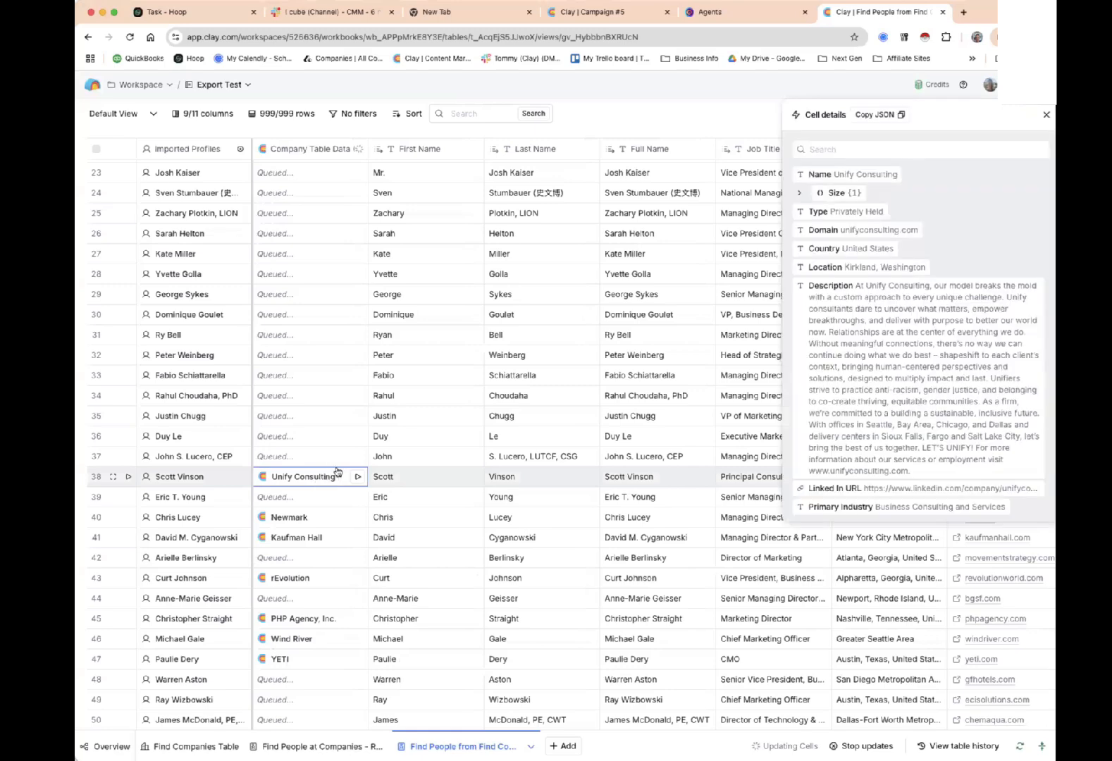
mouse_move(841, 393)
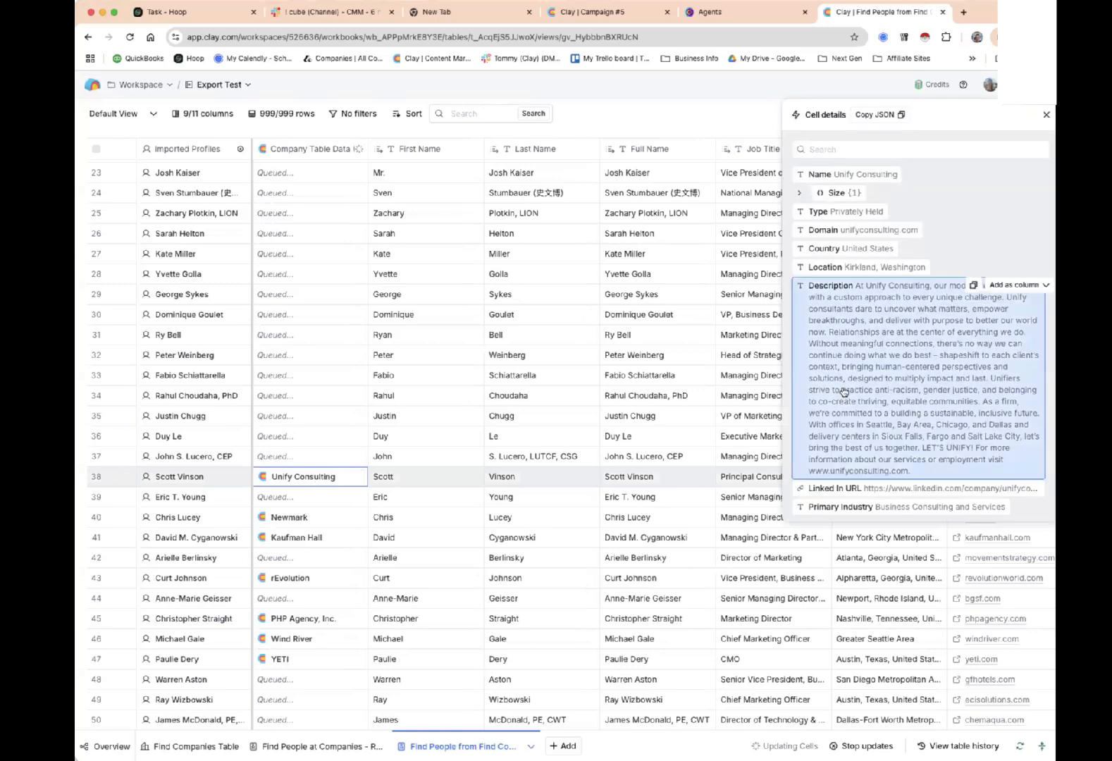
left_click(811, 197)
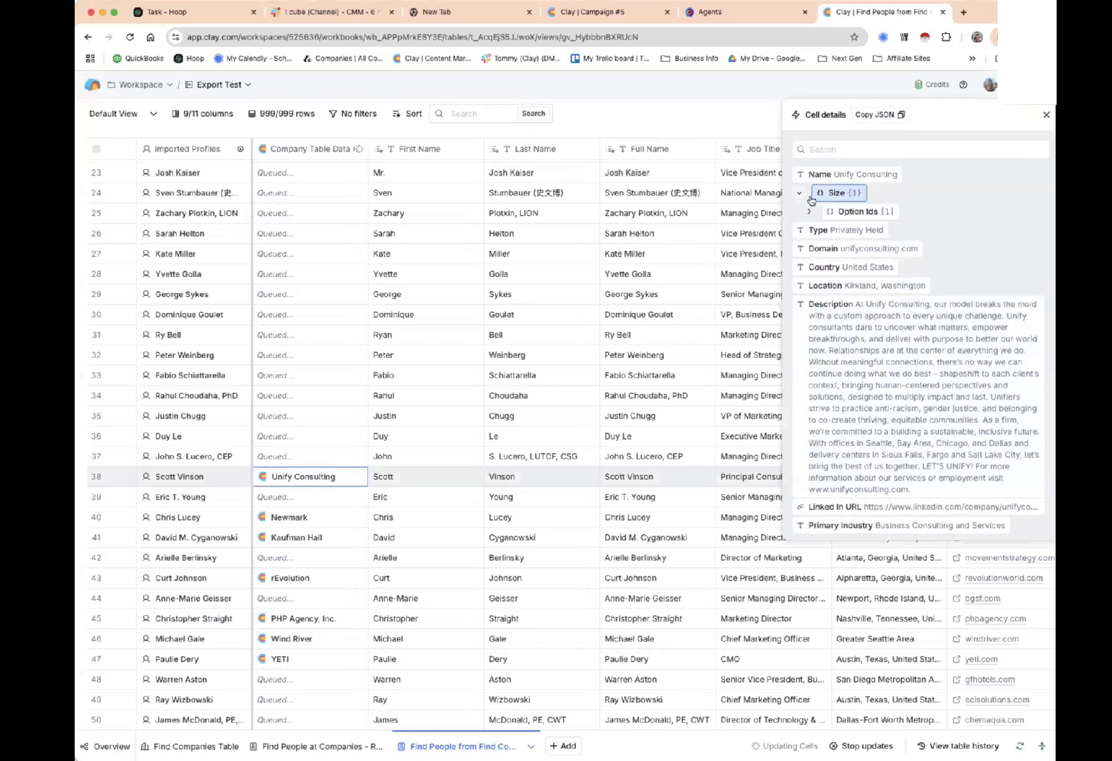
left_click(810, 211)
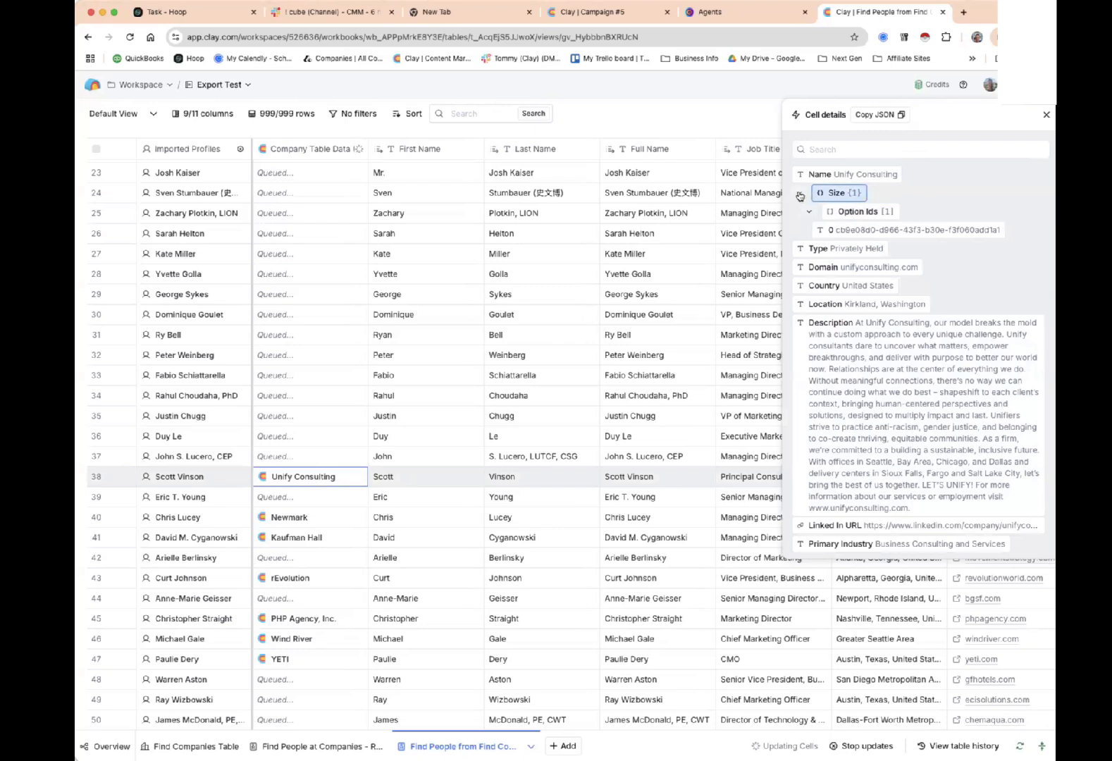
left_click(799, 196)
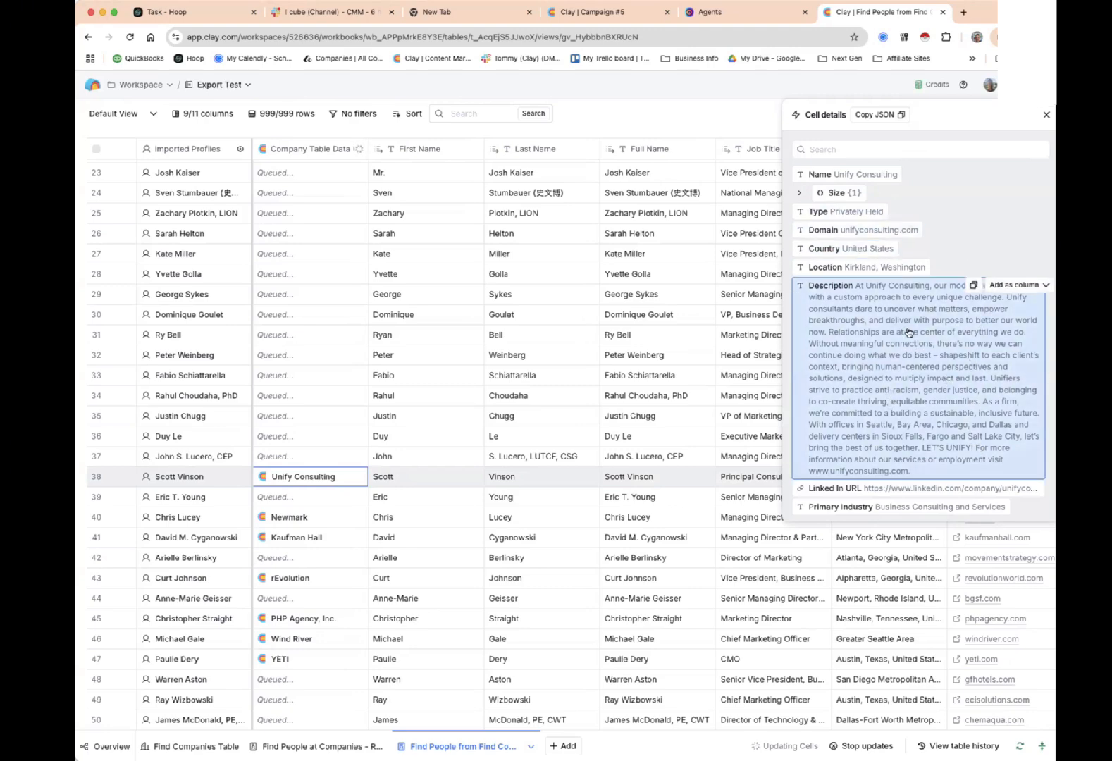
left_click(1046, 115)
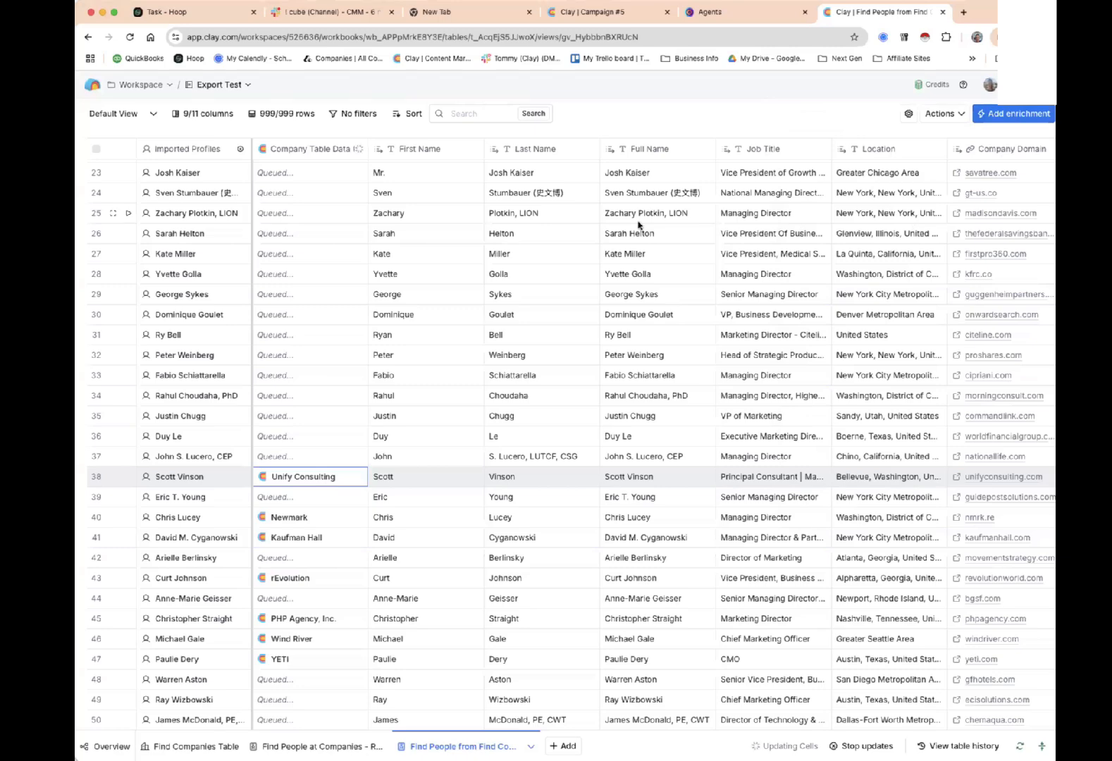
Create Location (2), Description and Domain columns from the Unify Consulting company data cell.
left_click(289, 479)
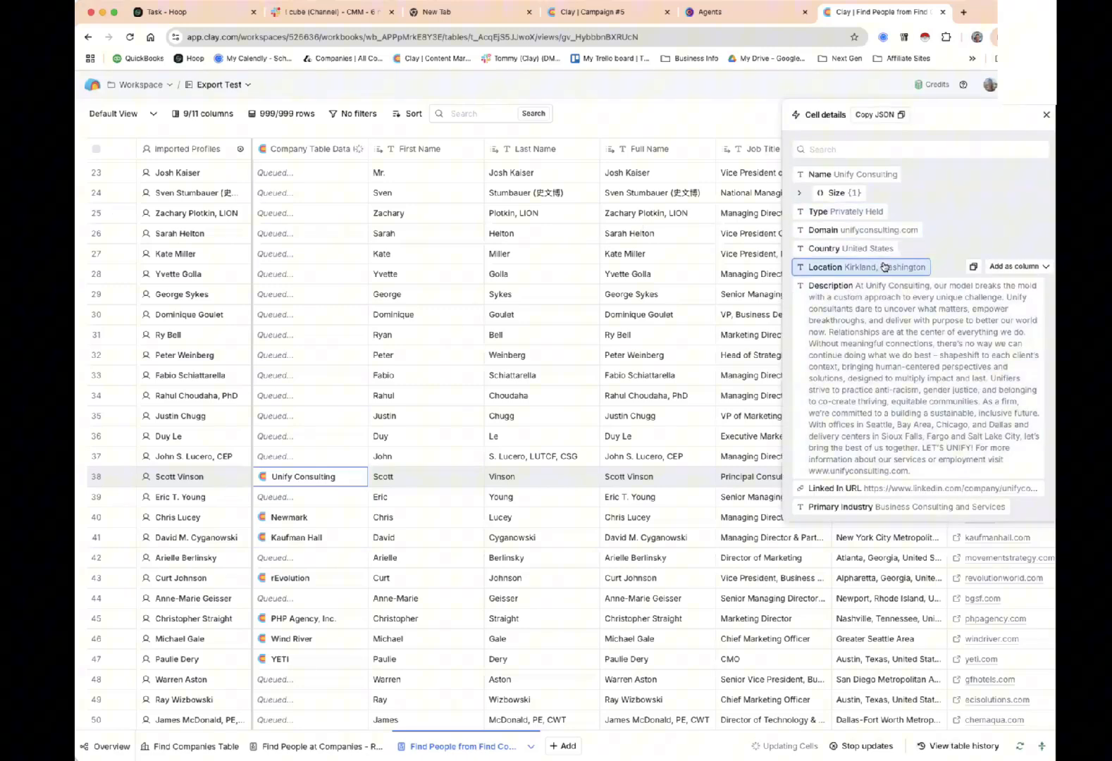
left_click(1014, 266)
left_click(1022, 309)
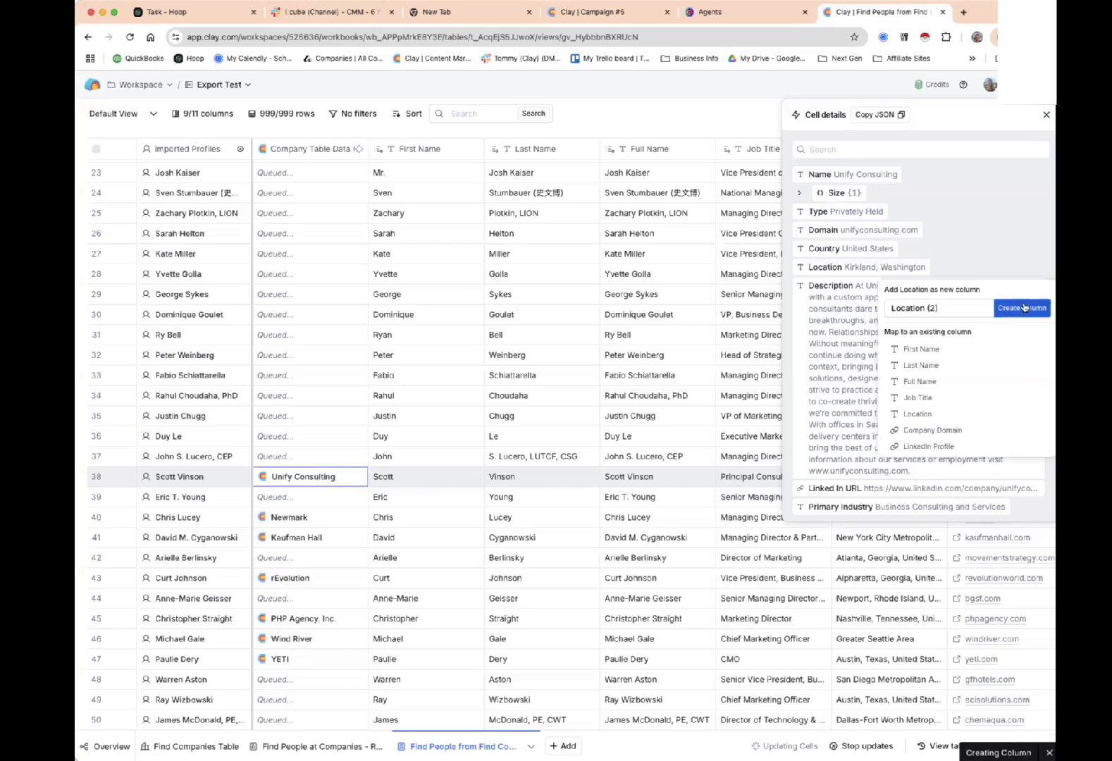
left_click(1014, 284)
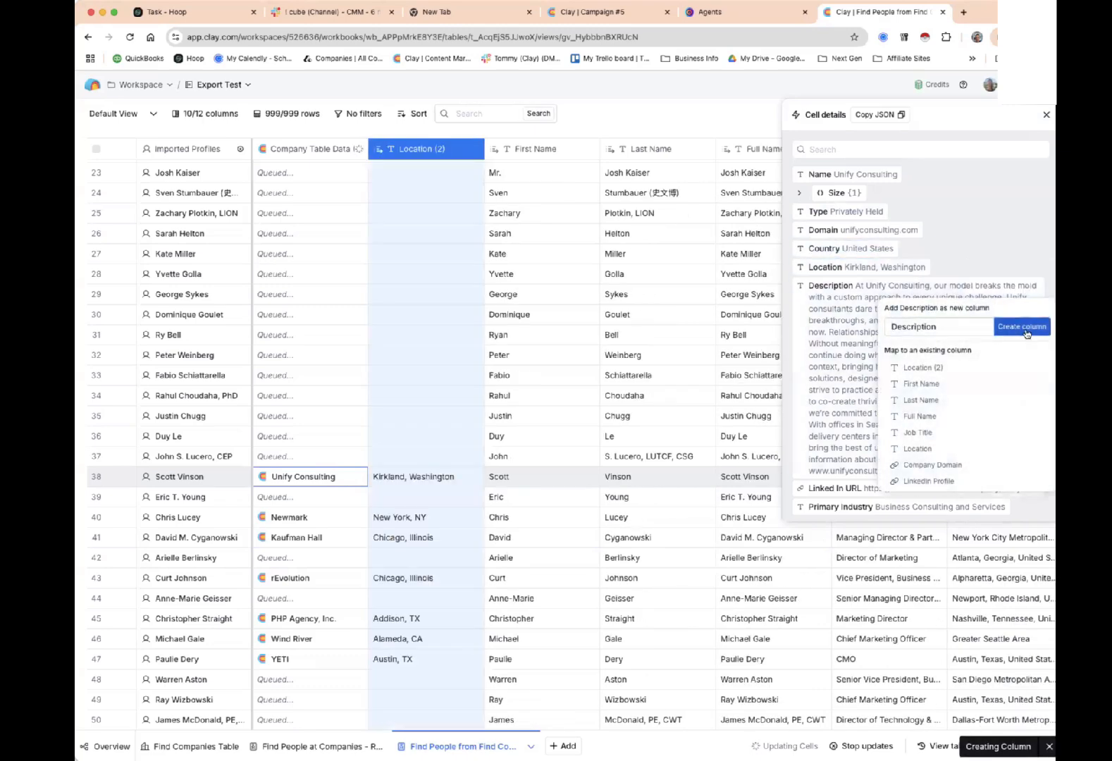
left_click(1023, 325)
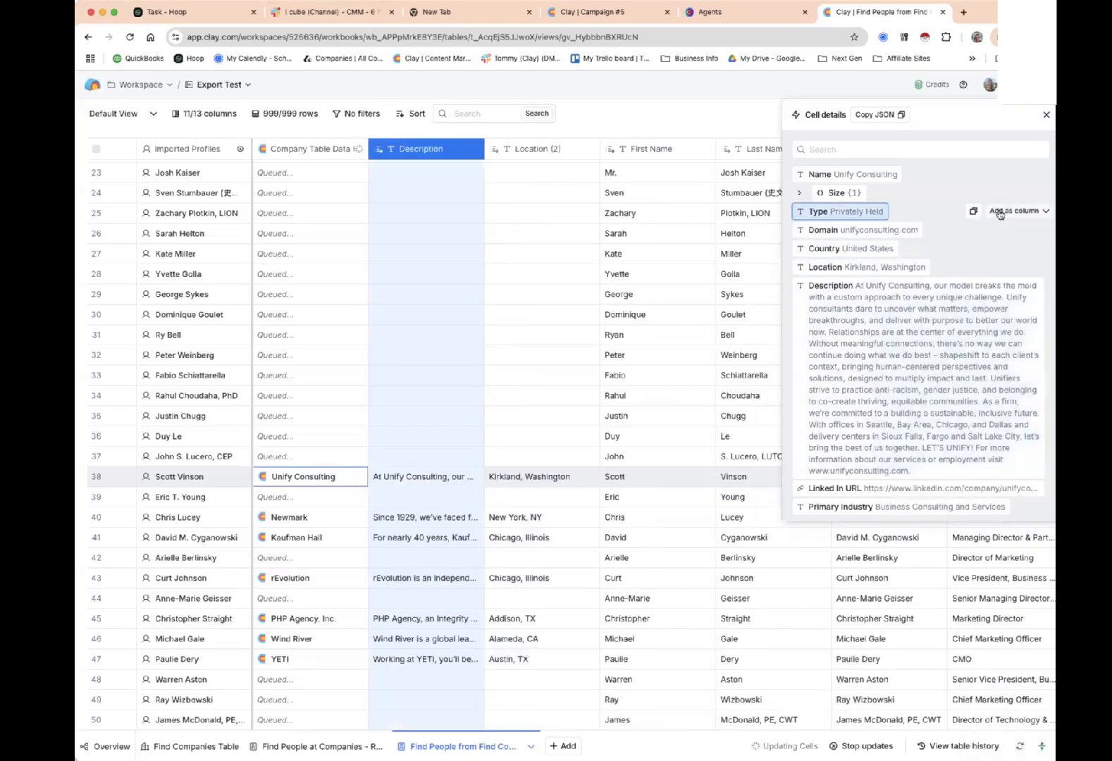
left_click(1015, 231)
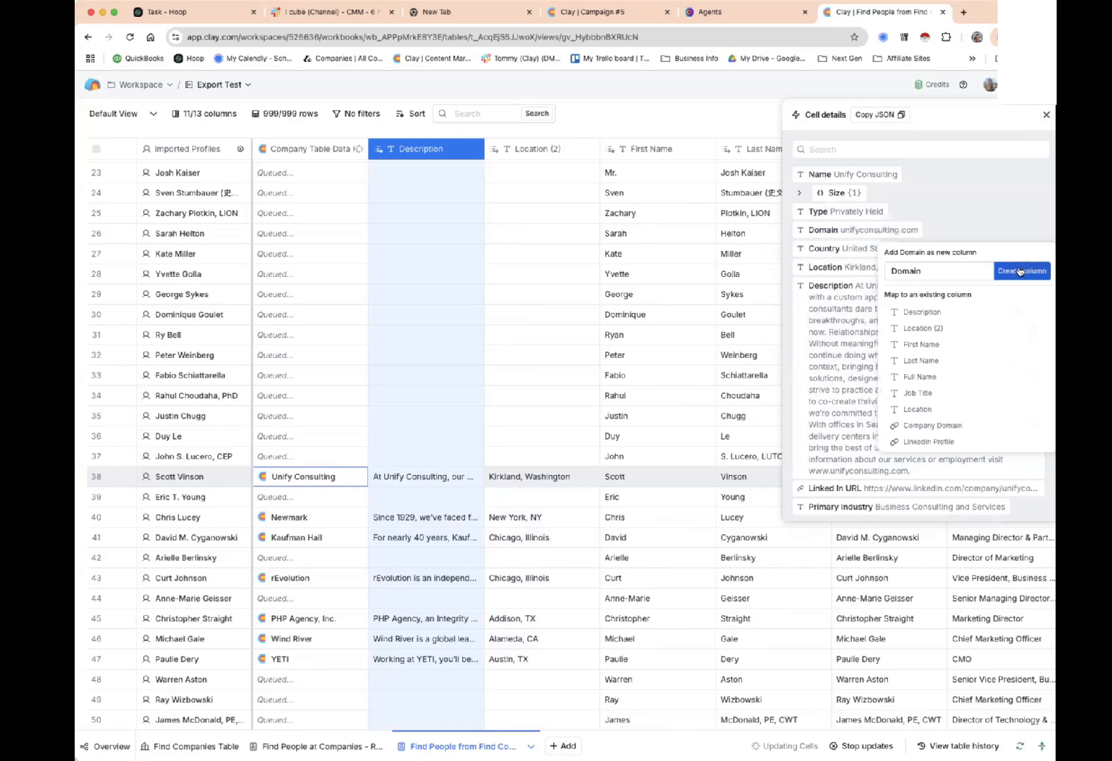
left_click(1019, 270)
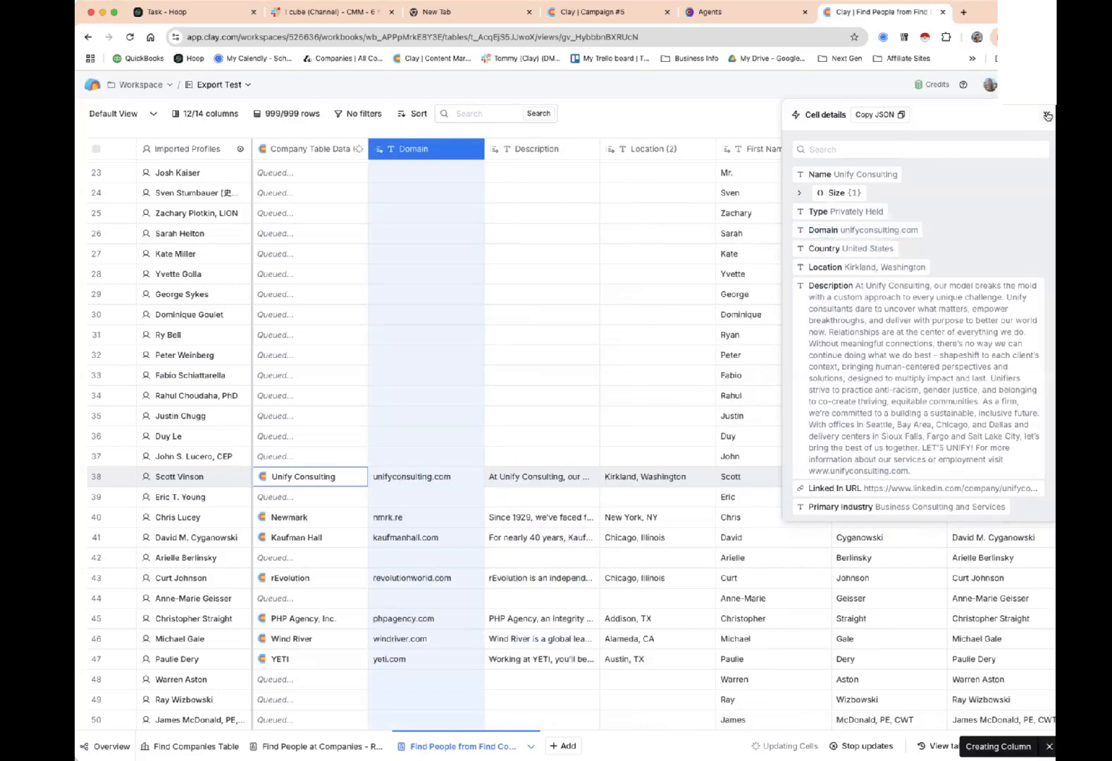
left_click(1047, 116)
scroll(736, 184, "right", 2)
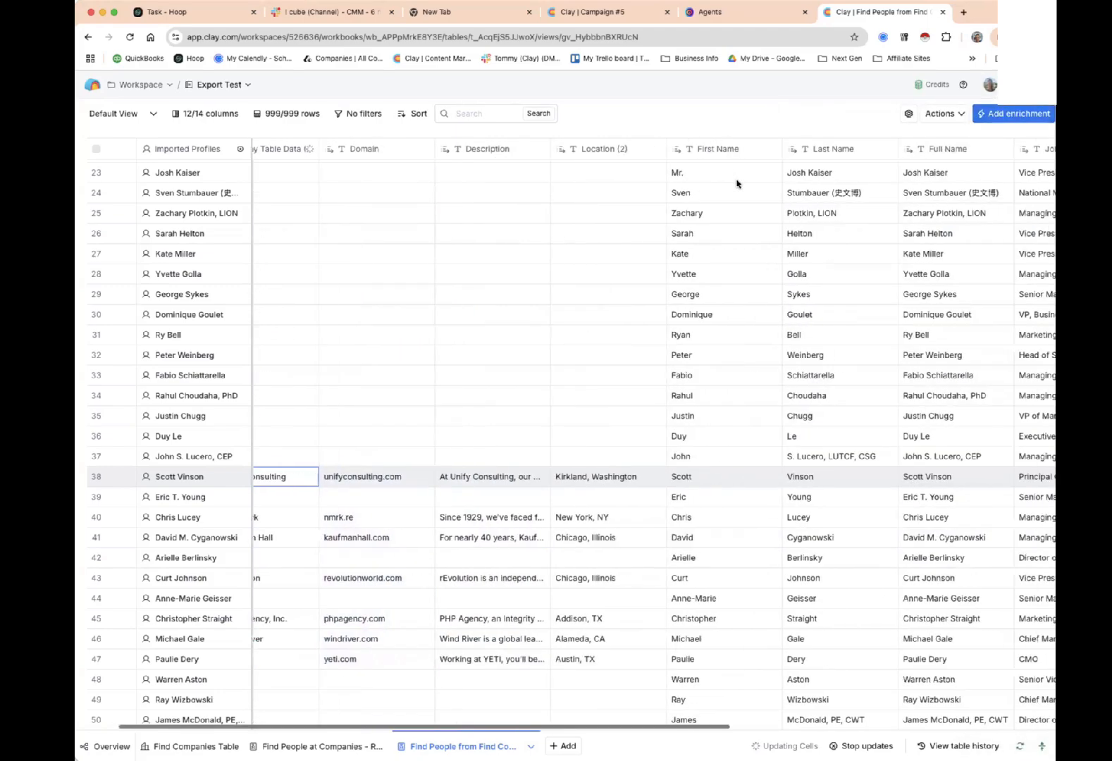
scroll(737, 183, "right", 10)
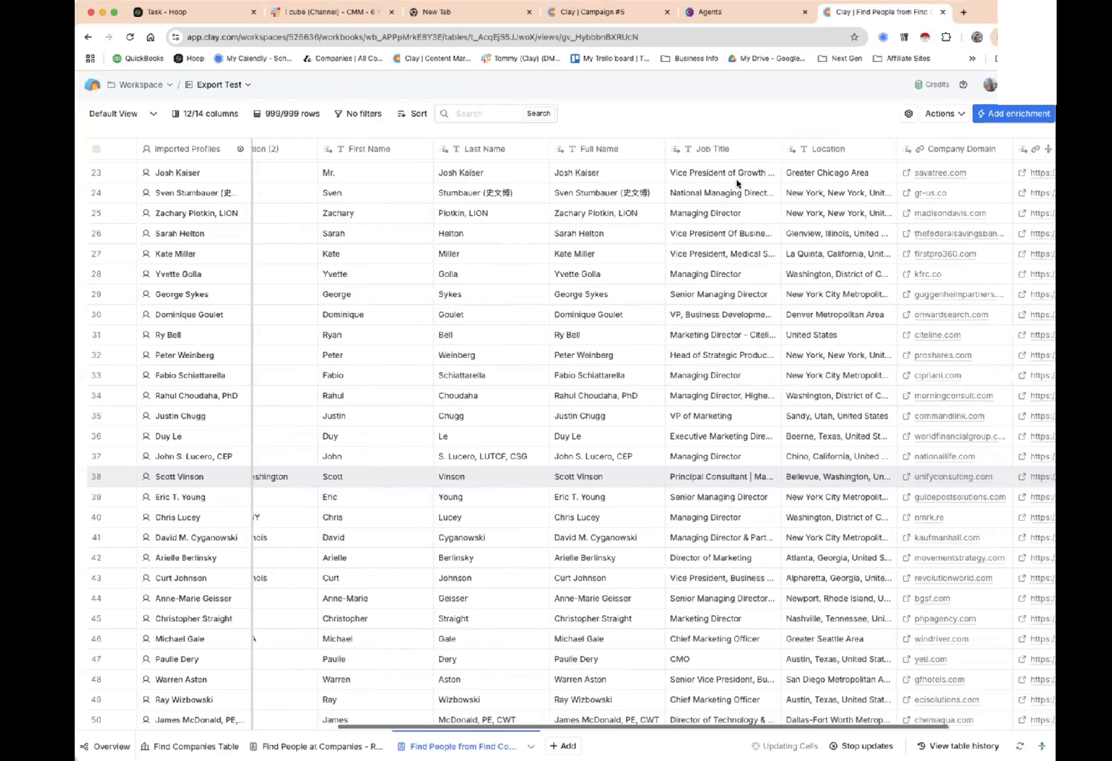
scroll(736, 183, "right", 5)
scroll(736, 184, "left", 4)
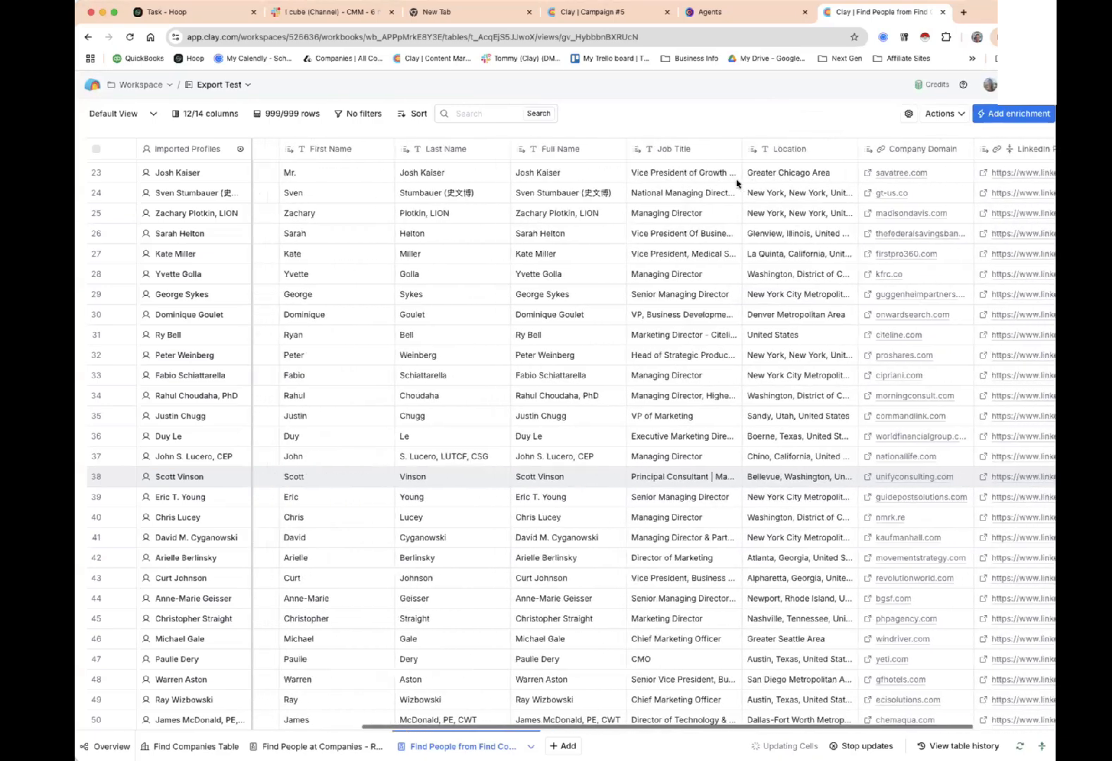
scroll(737, 183, "left", 12)
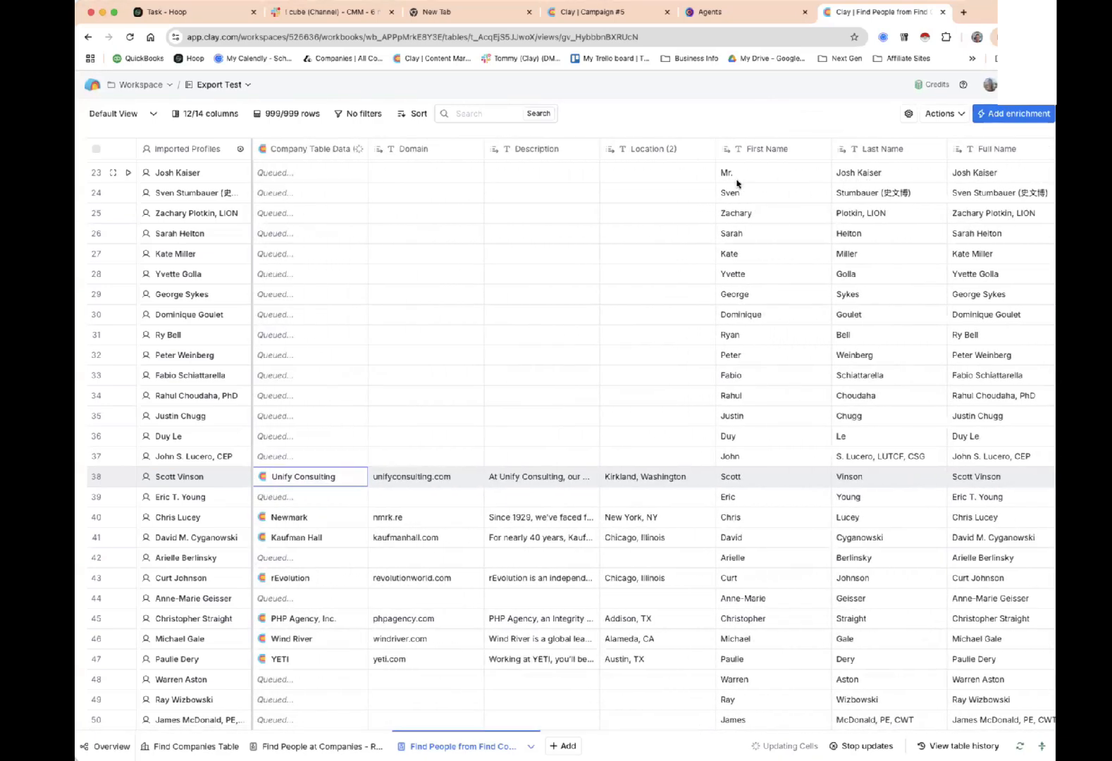
scroll(737, 183, "right", 15)
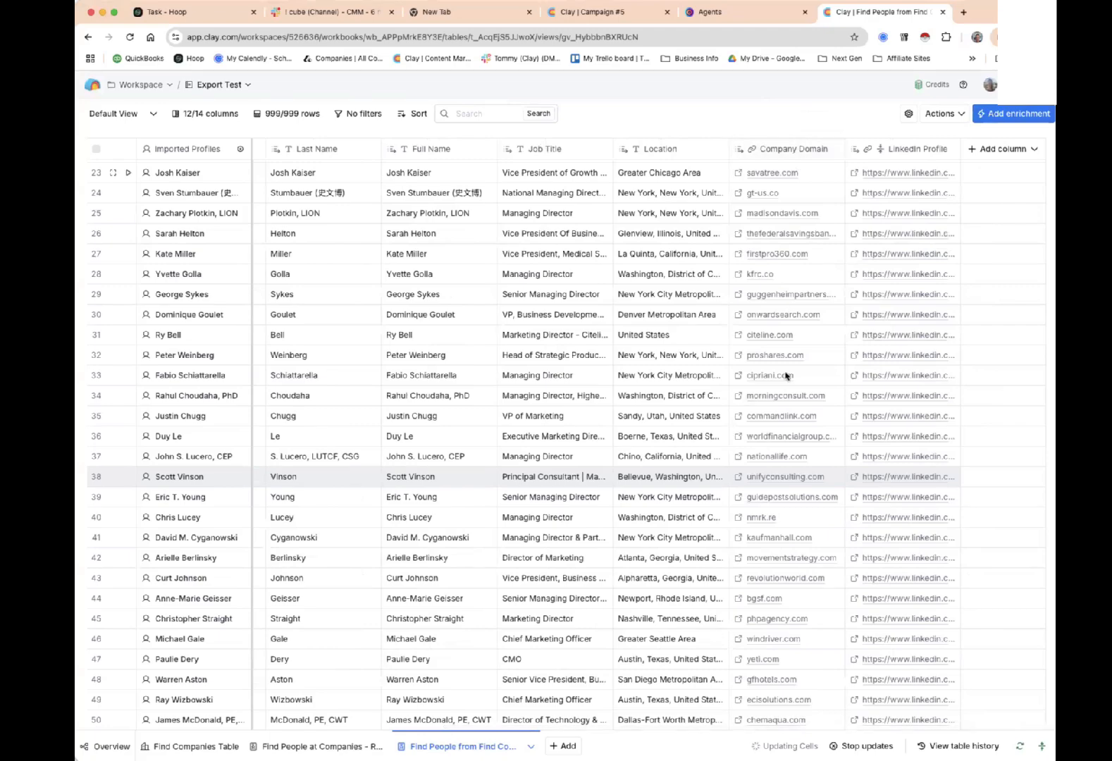
scroll(682, 303, "left", 15)
scroll(682, 303, "up", 2)
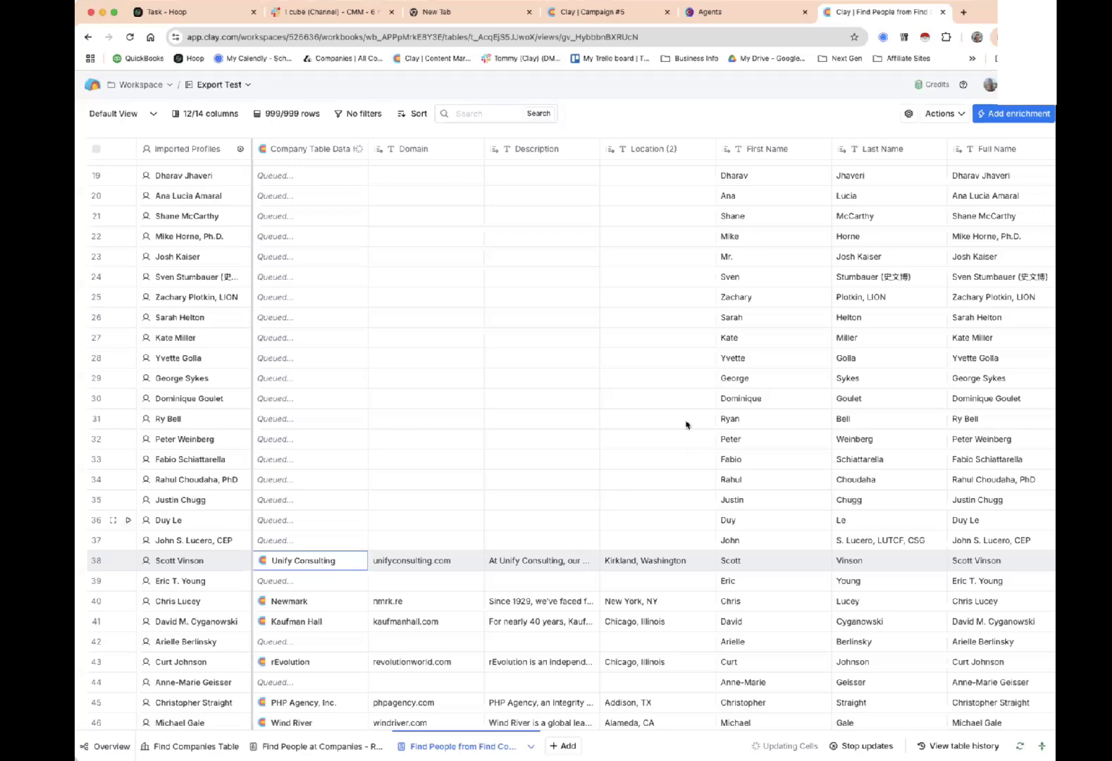
scroll(686, 391, "right", 10)
scroll(685, 392, "left", 3)
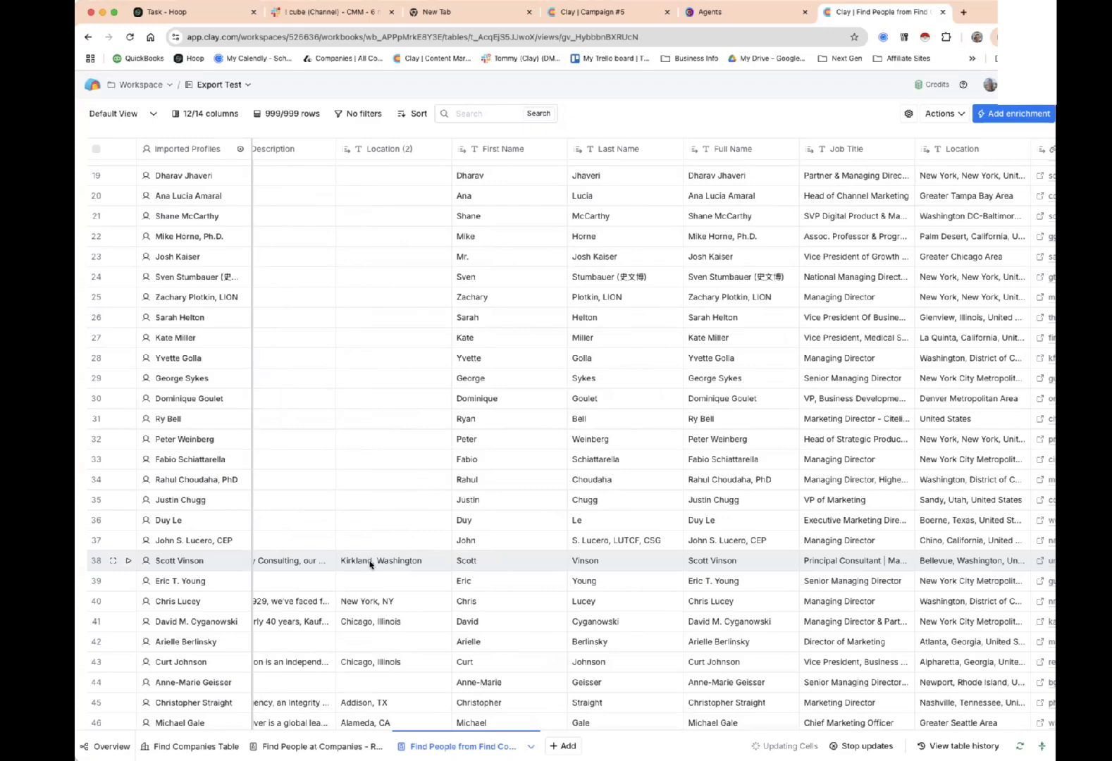
scroll(370, 564, "down", 2)
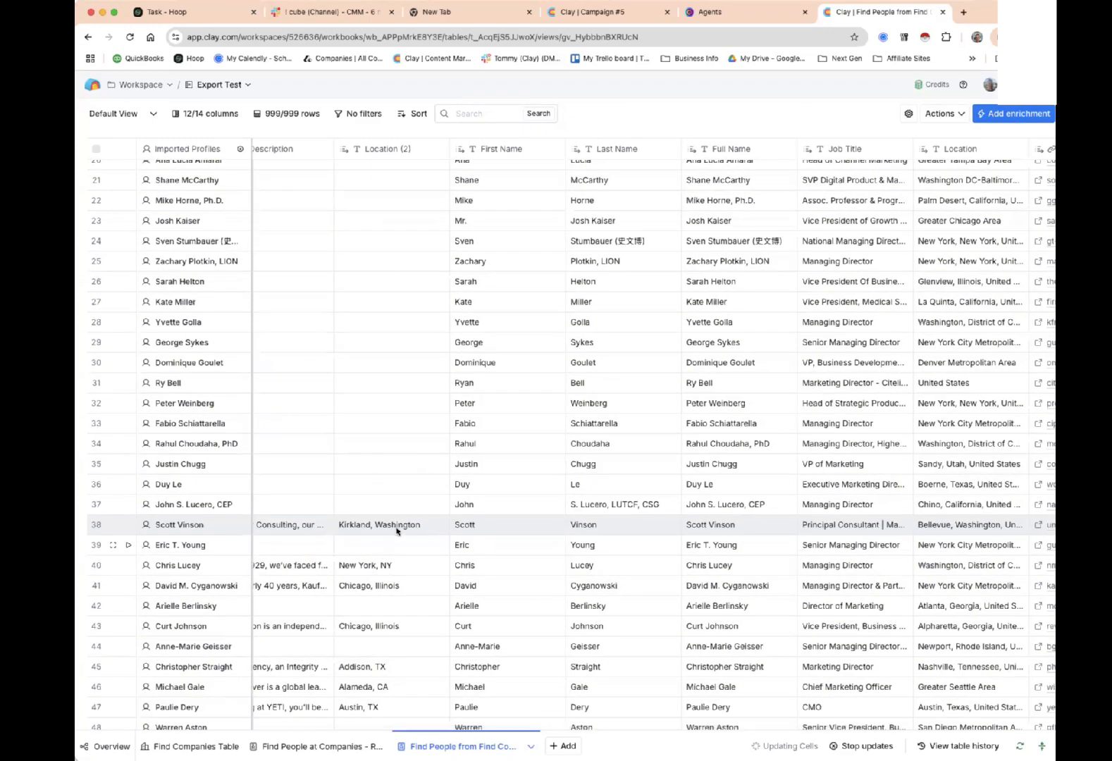
scroll(406, 519, "down", 1)
scroll(406, 520, "down", 5)
scroll(406, 520, "left", 5)
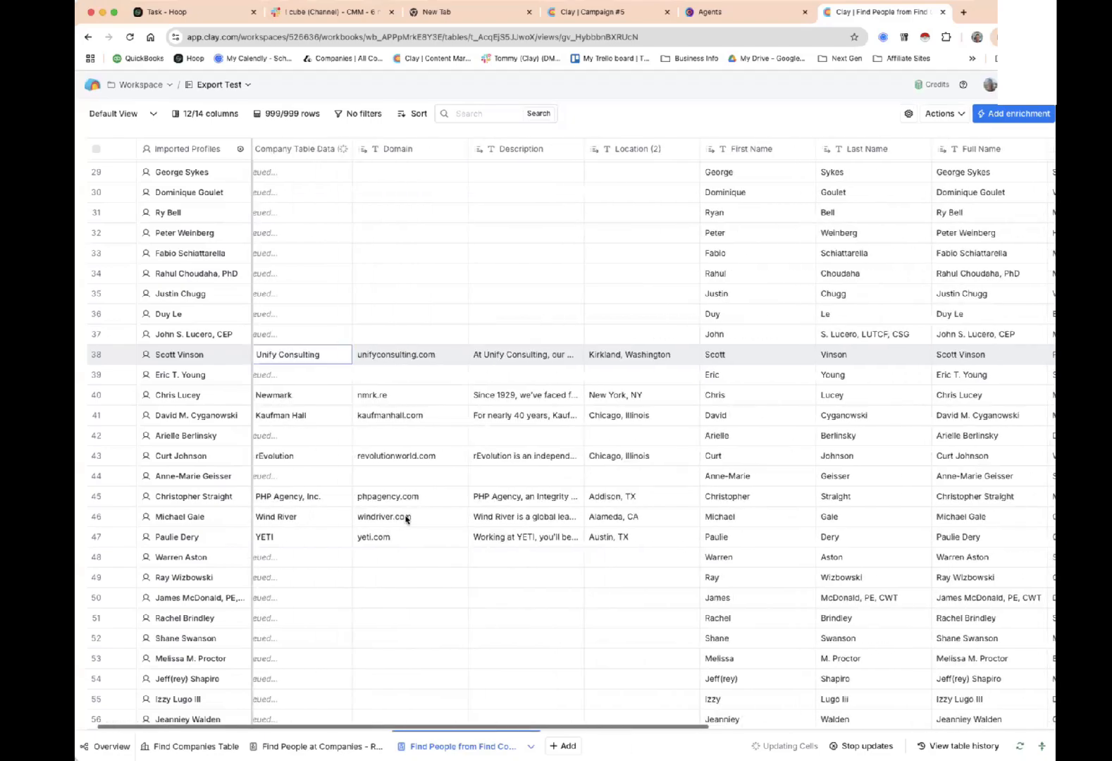
scroll(406, 520, "down", 20)
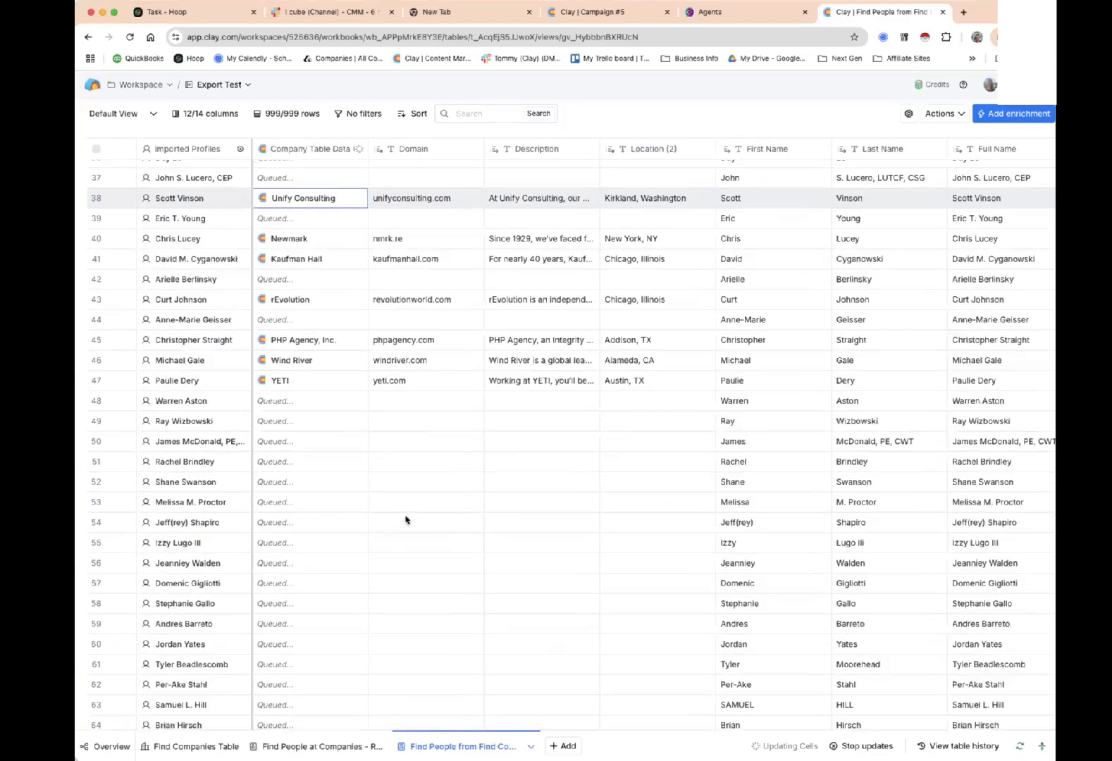
scroll(406, 520, "up", 20)
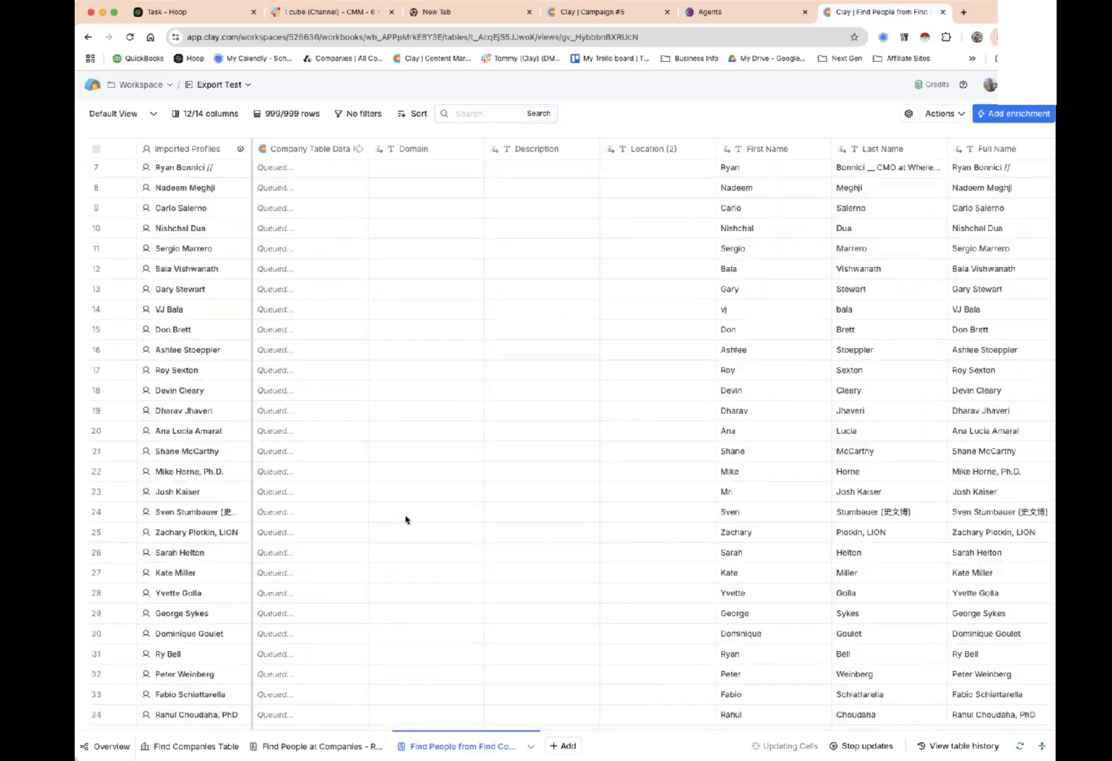
scroll(405, 520, "down", 5)
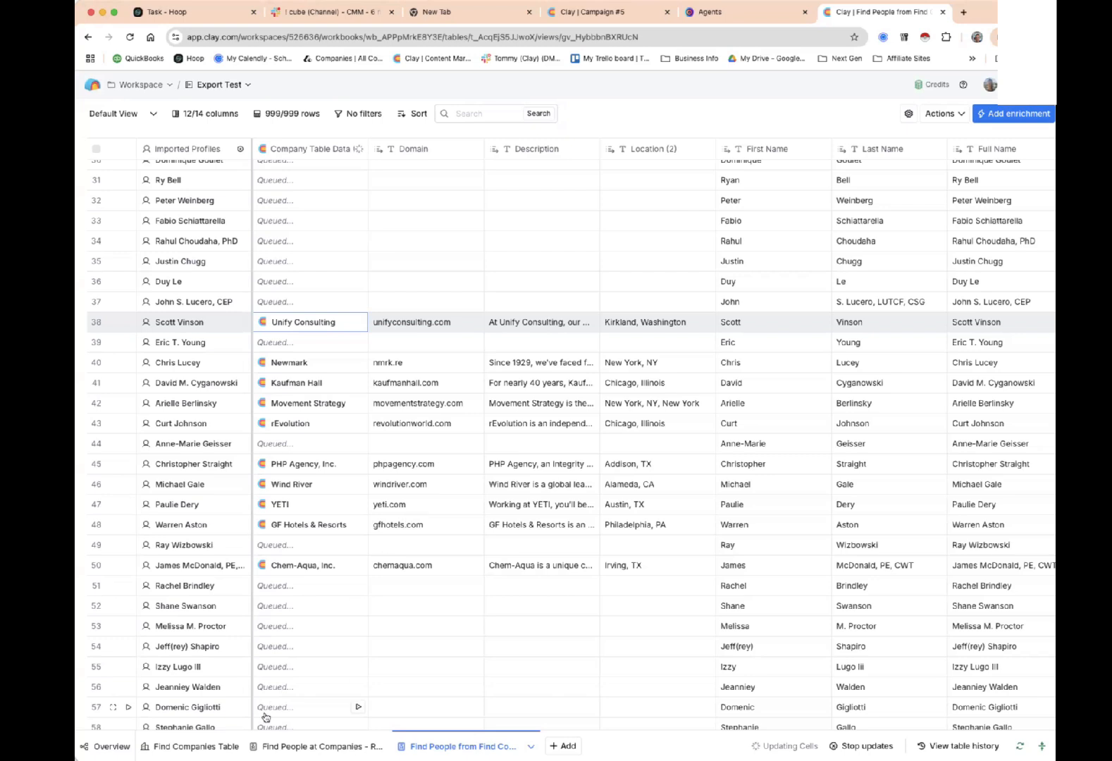
Inspect the Imported Companies search filters behind the 24,844 accounting firms without changing them.
left_click(201, 746)
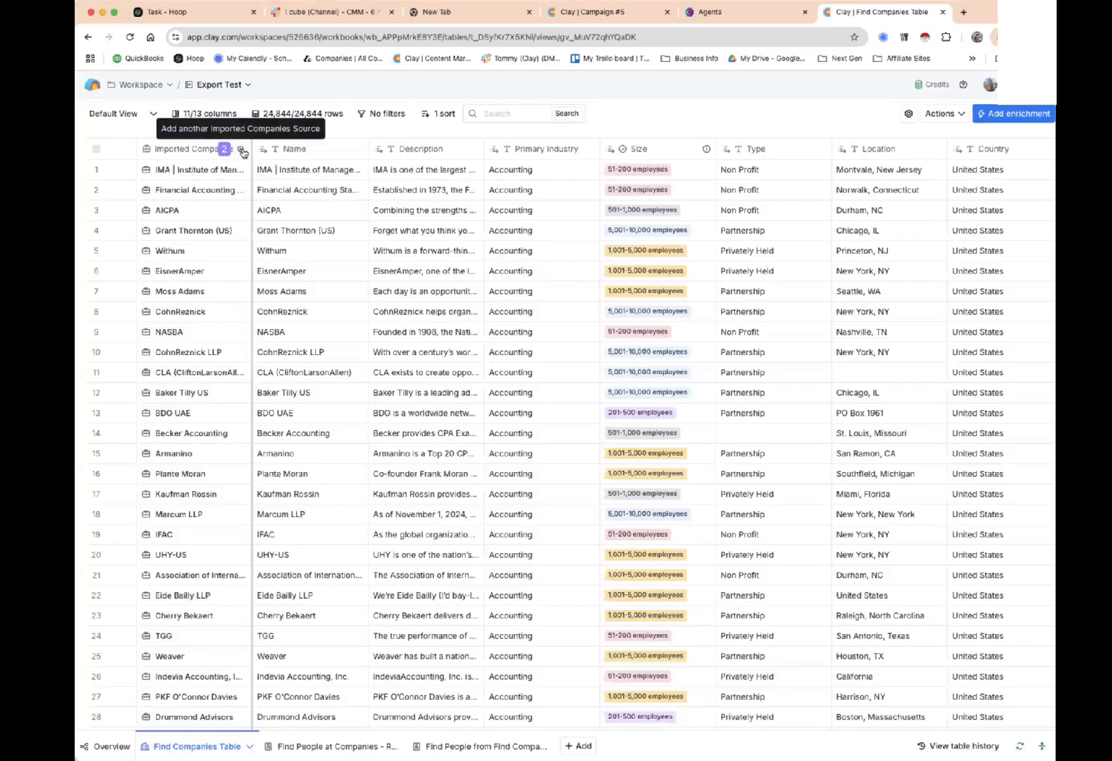
left_click(240, 149)
scroll(332, 290, "down", 10)
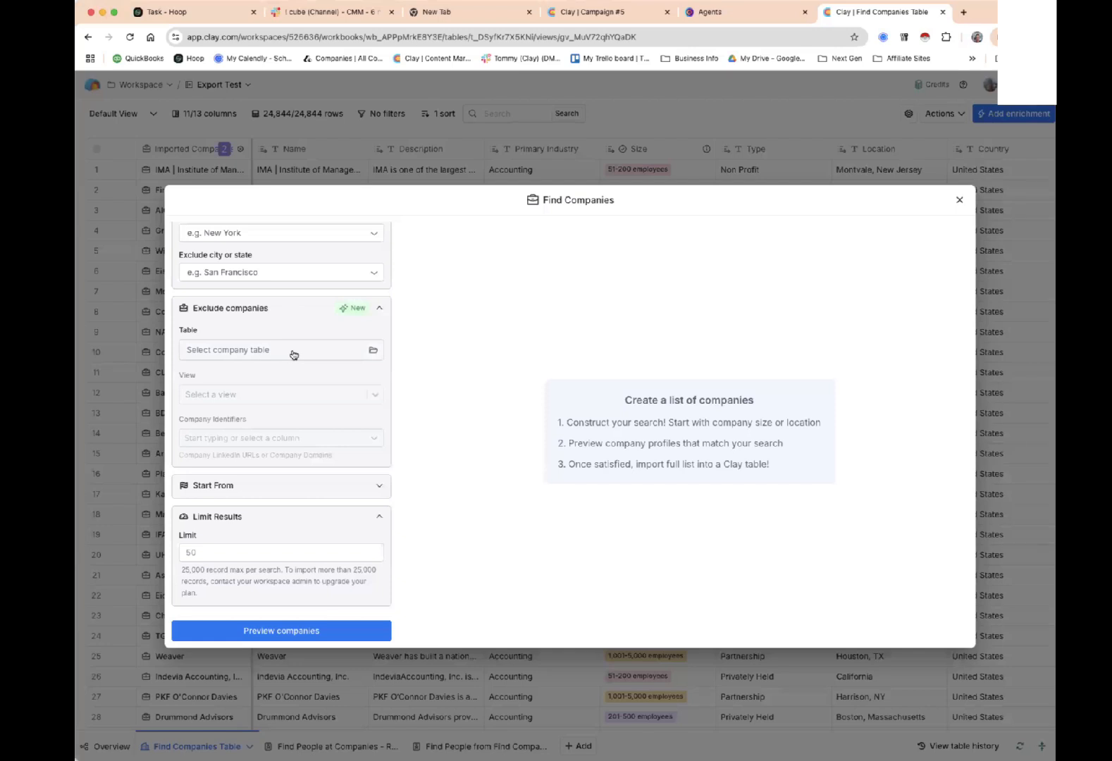
scroll(303, 325, "up", 5)
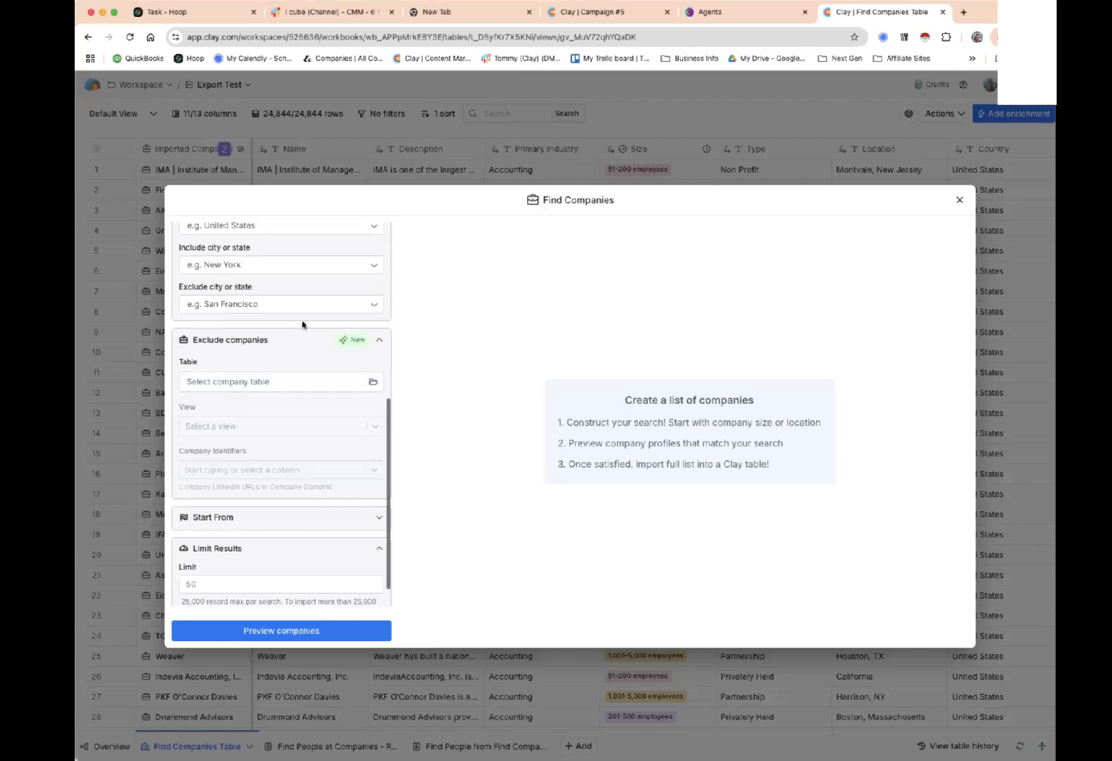
scroll(302, 325, "up", 3)
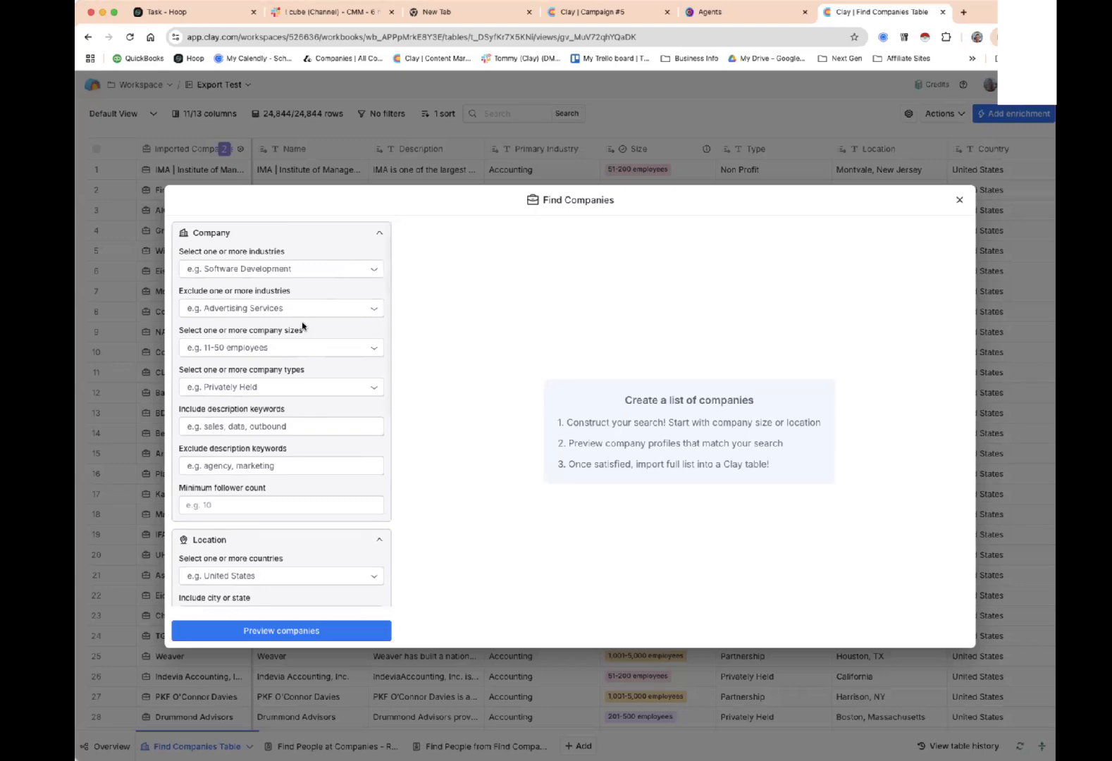
scroll(302, 326, "down", 10)
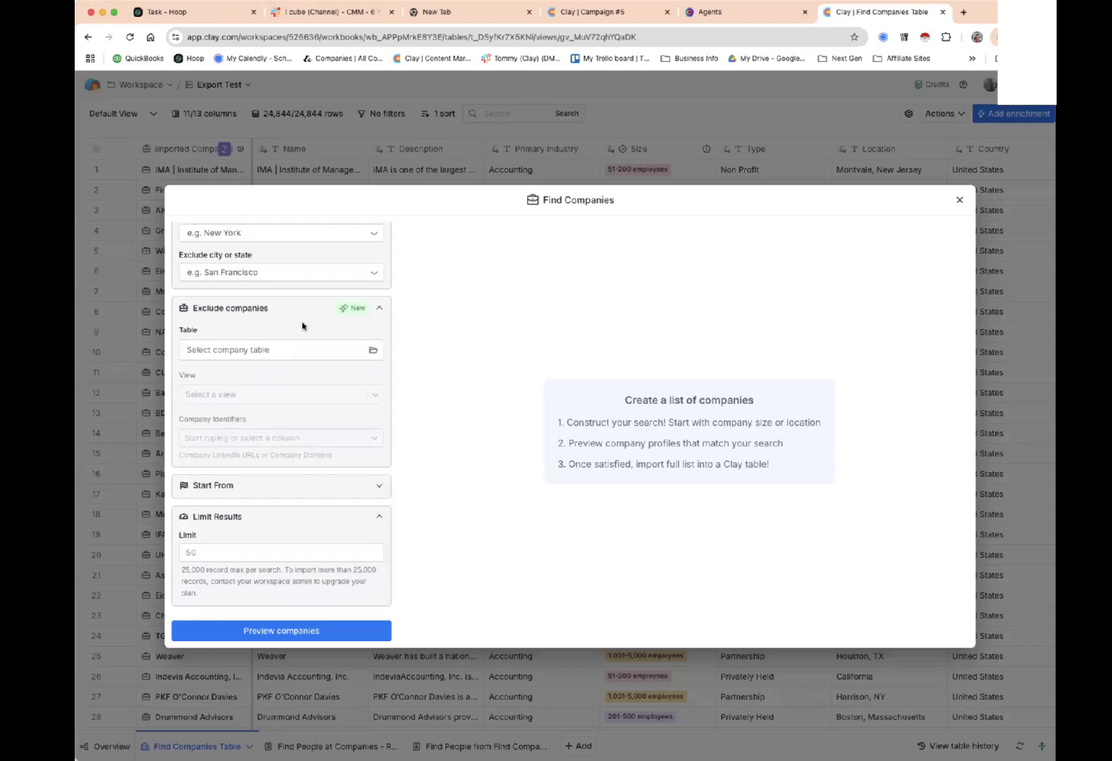
left_click(956, 202)
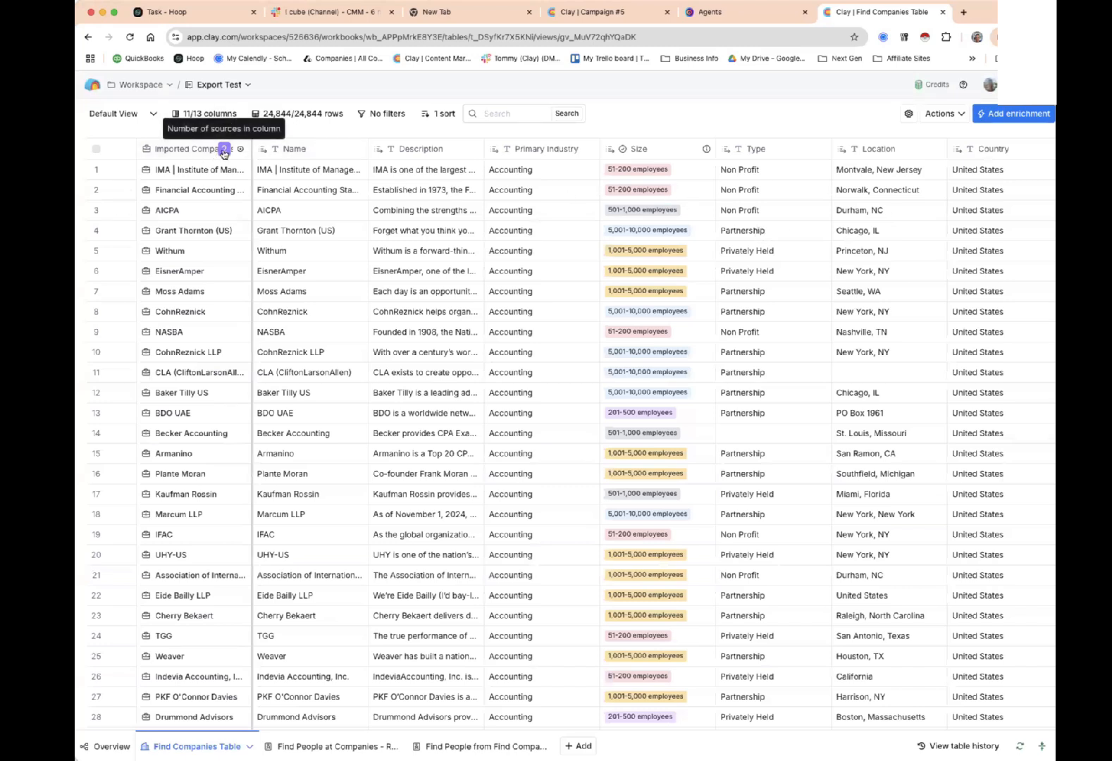
left_click(195, 151)
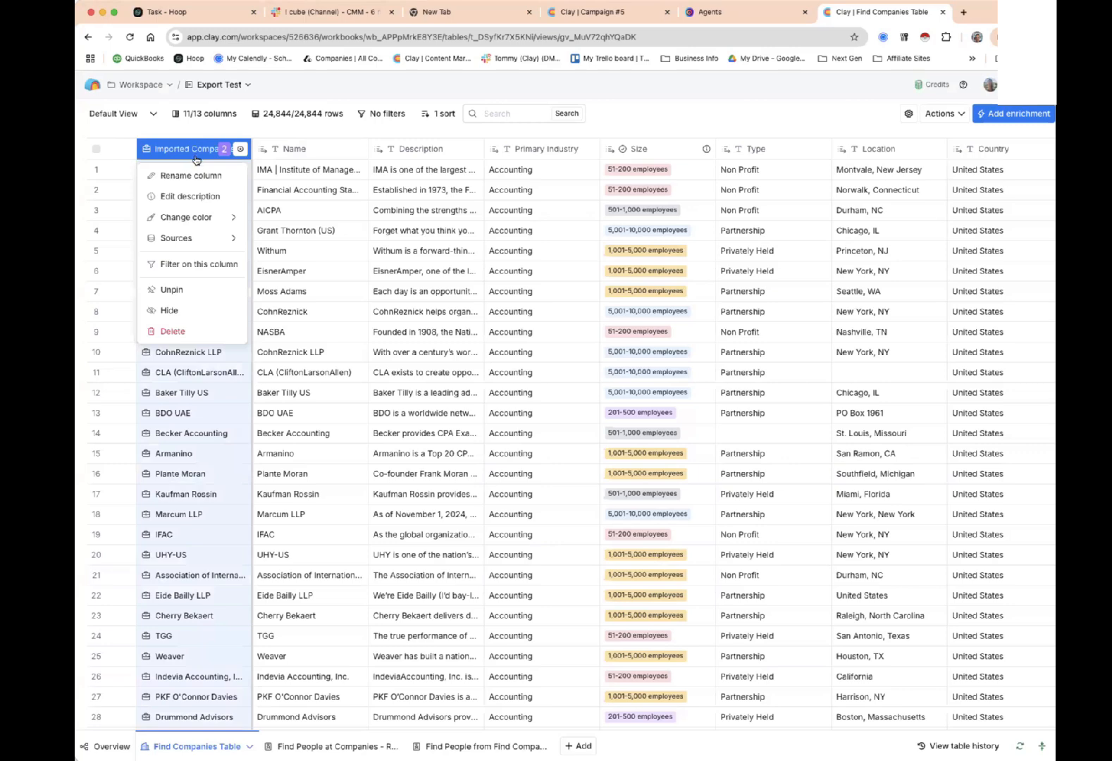
mouse_move(220, 244)
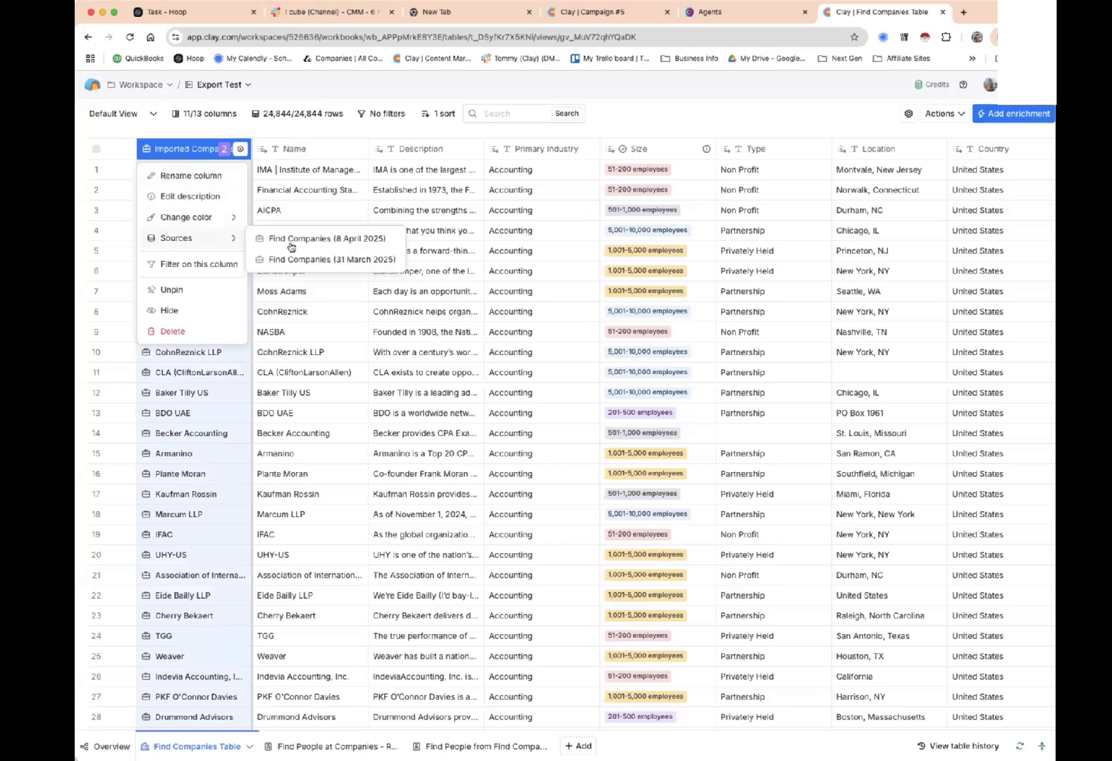
left_click(356, 261)
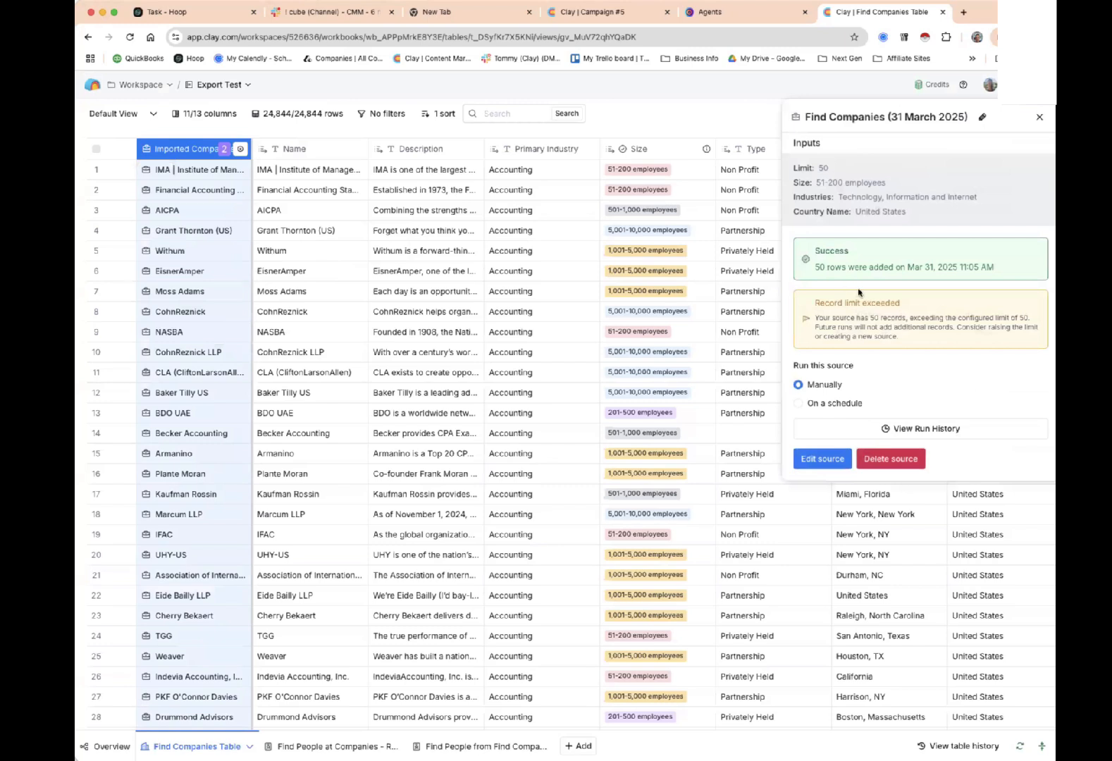
left_click(845, 406)
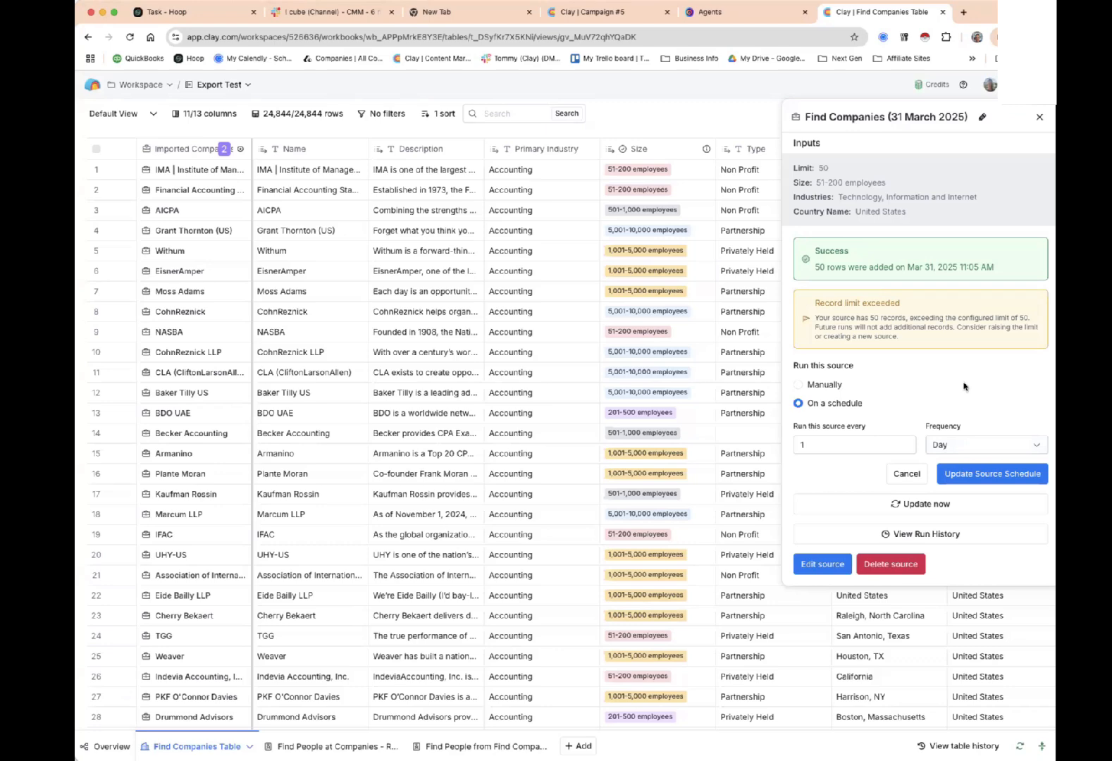
left_click(1040, 118)
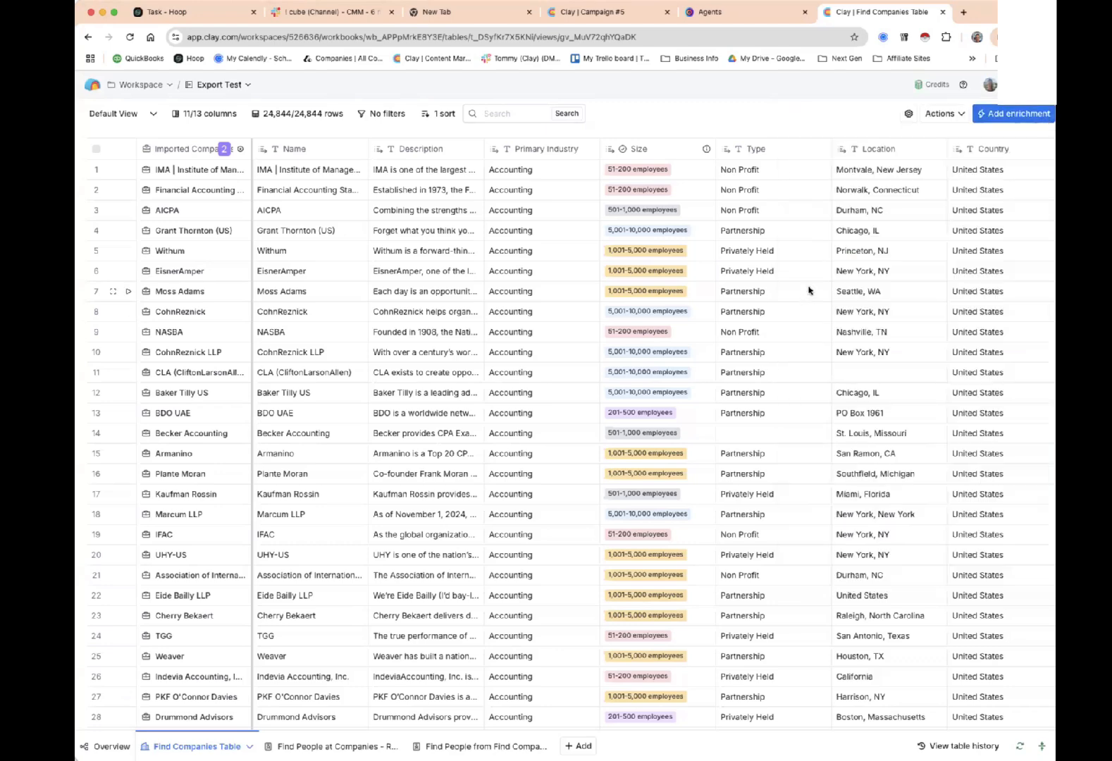
scroll(808, 290, "right", 3)
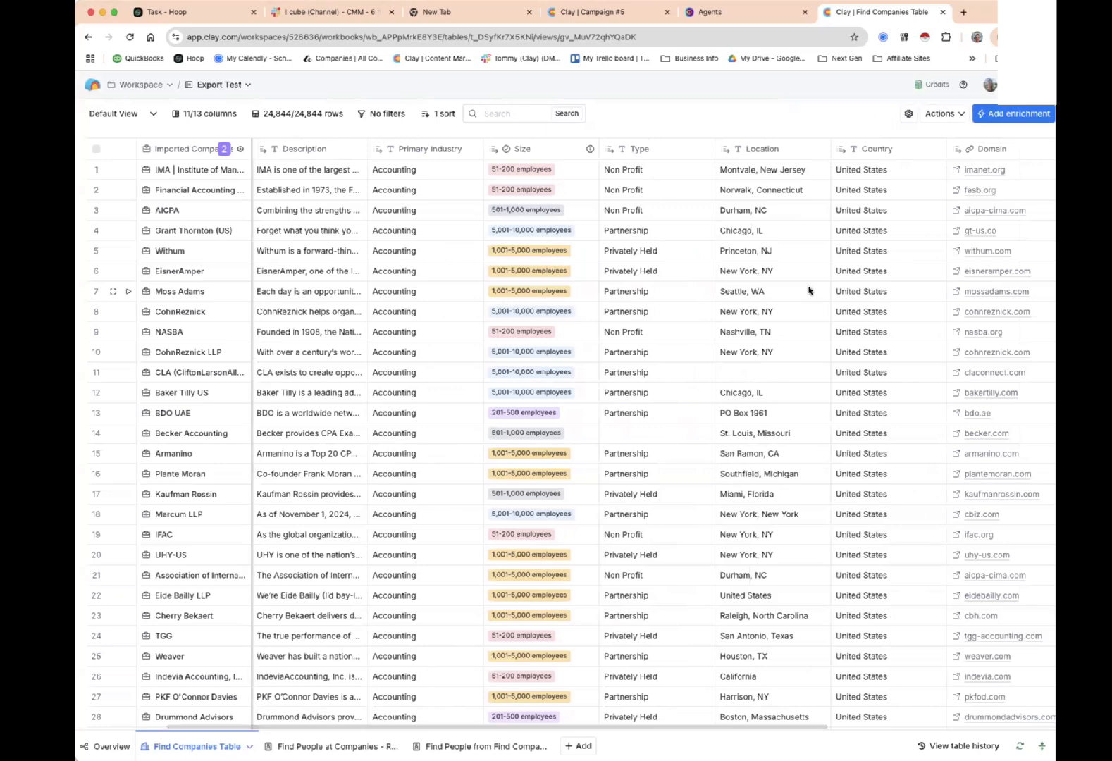
scroll(809, 289, "right", 4)
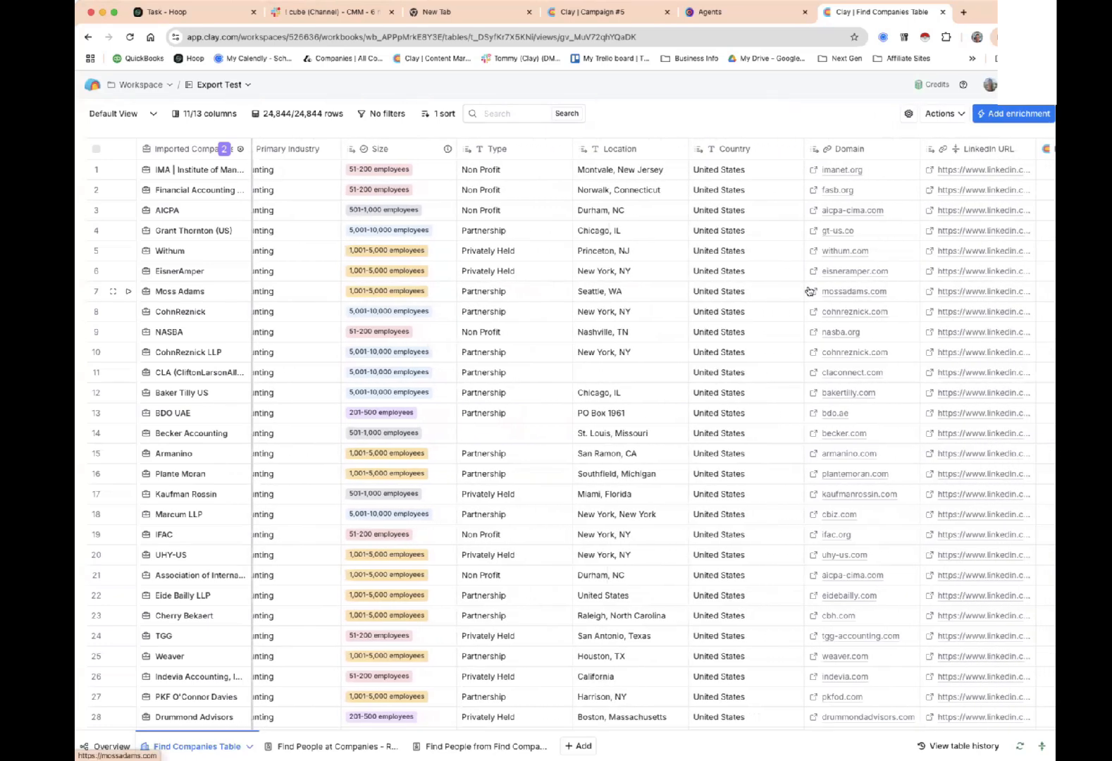
Return to the 999-person table and scroll to its Company Domain and LinkedIn Profile columns.
left_click(523, 745)
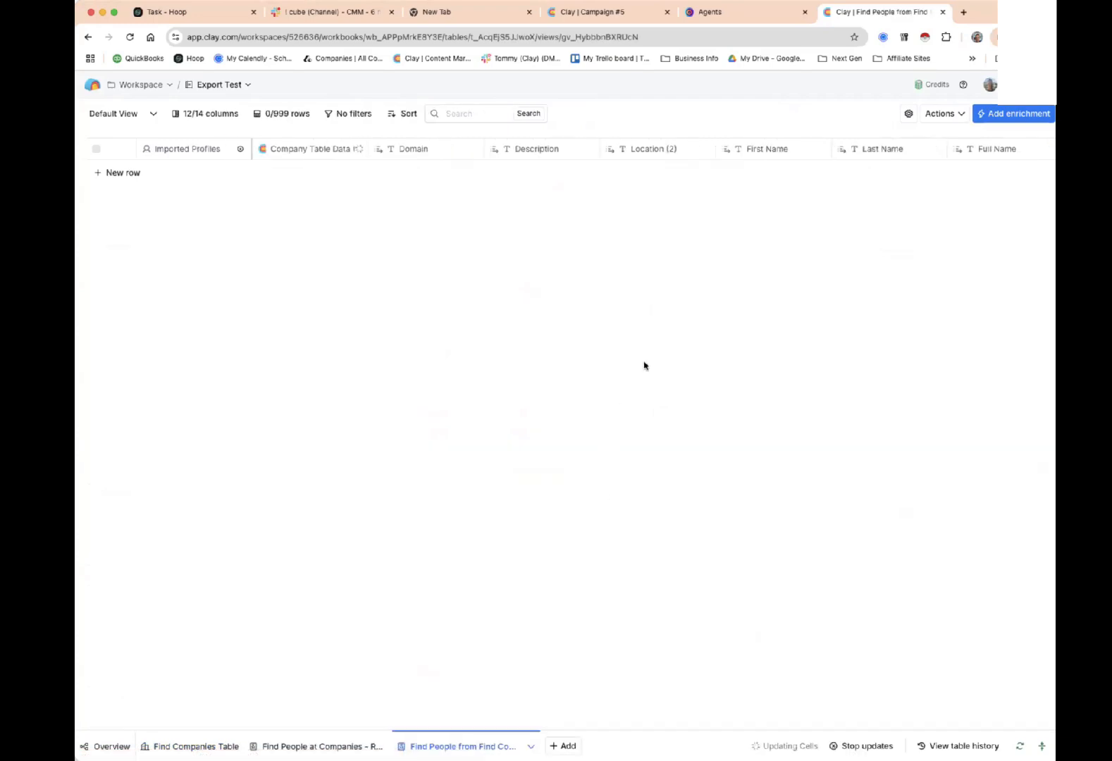
scroll(666, 360, "right", 10)
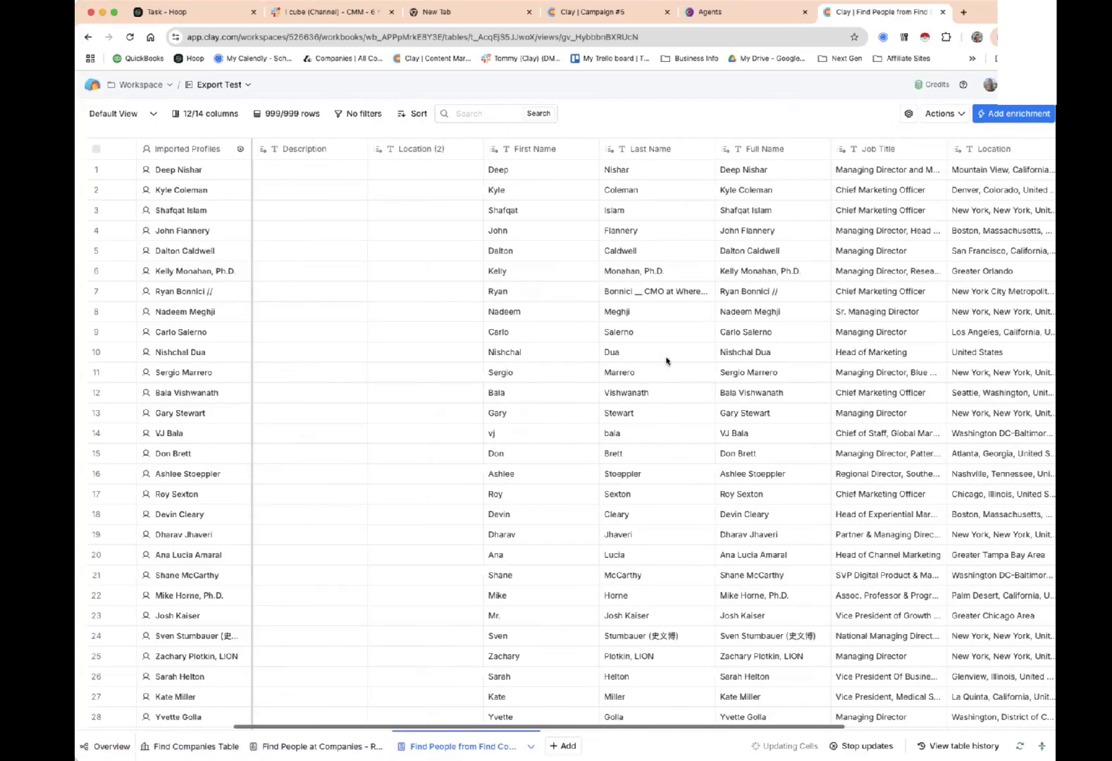
scroll(666, 360, "right", 5)
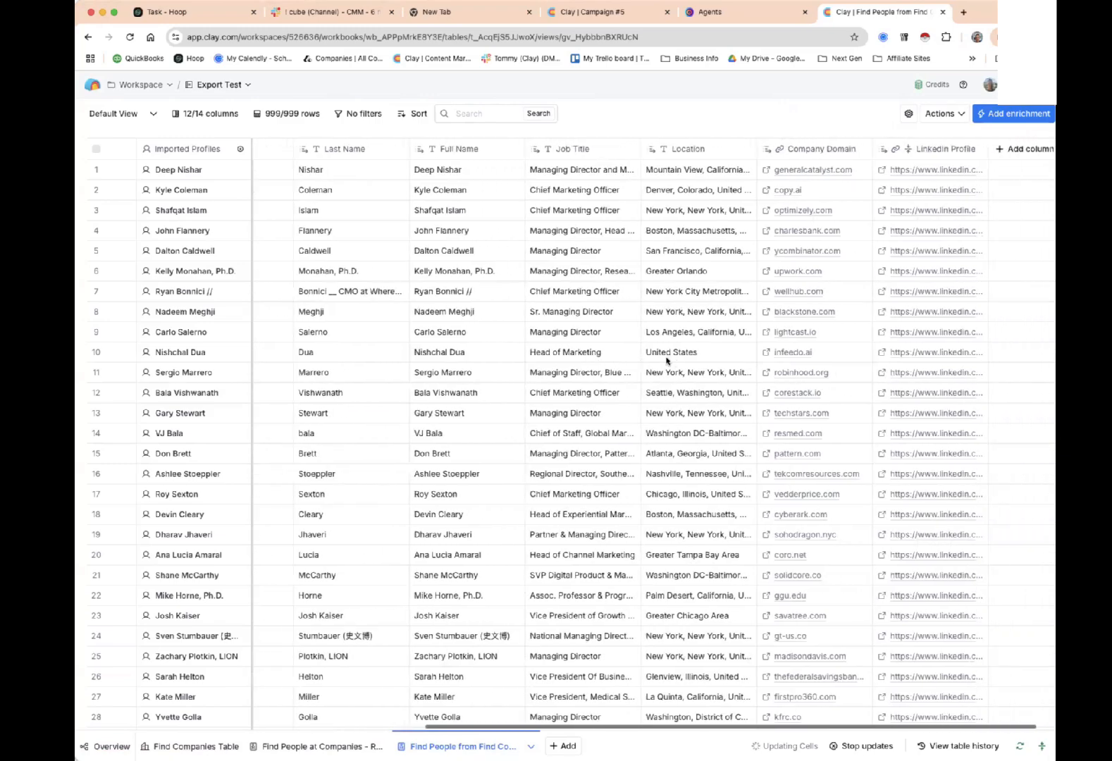
scroll(665, 360, "left", 4)
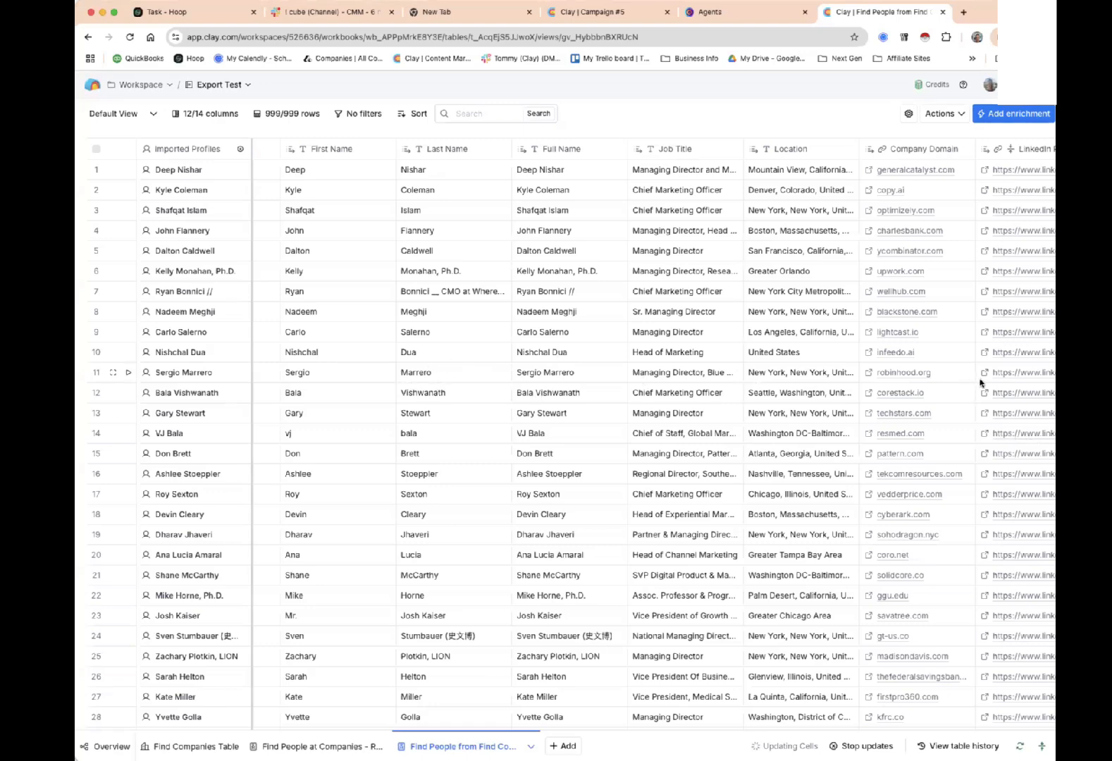
scroll(978, 383, "right", 2)
scroll(979, 383, "right", 2)
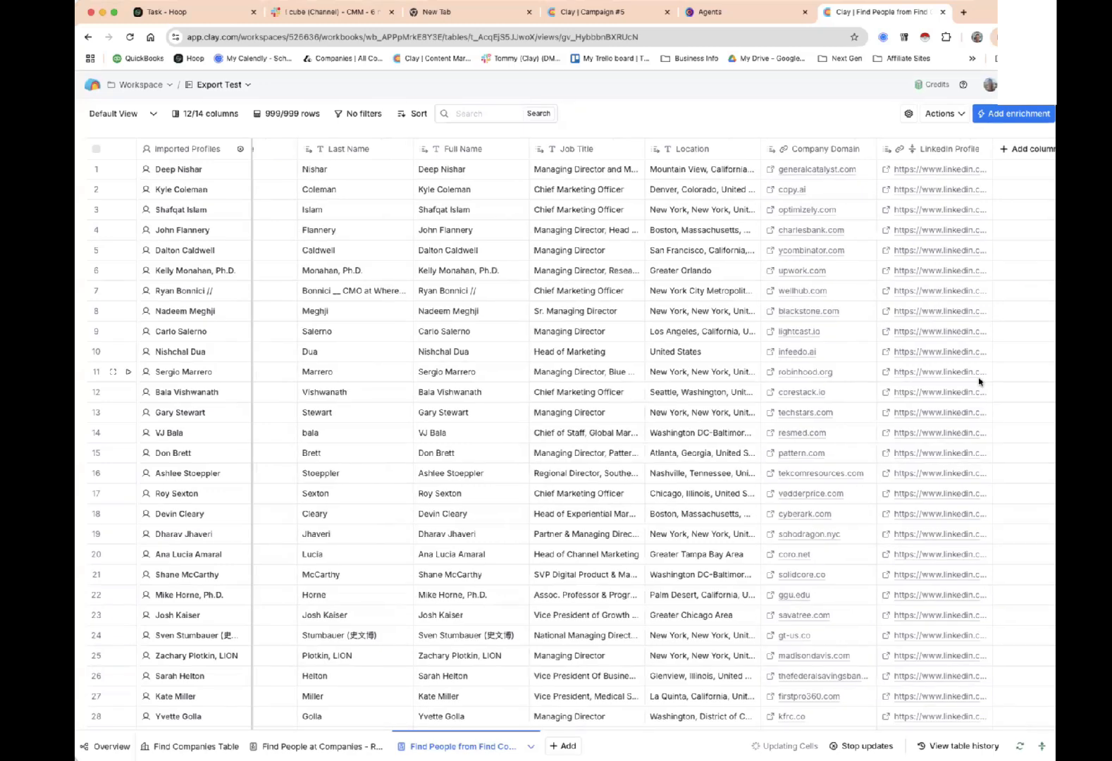
scroll(978, 382, "down", 1)
scroll(979, 383, "up", 1)
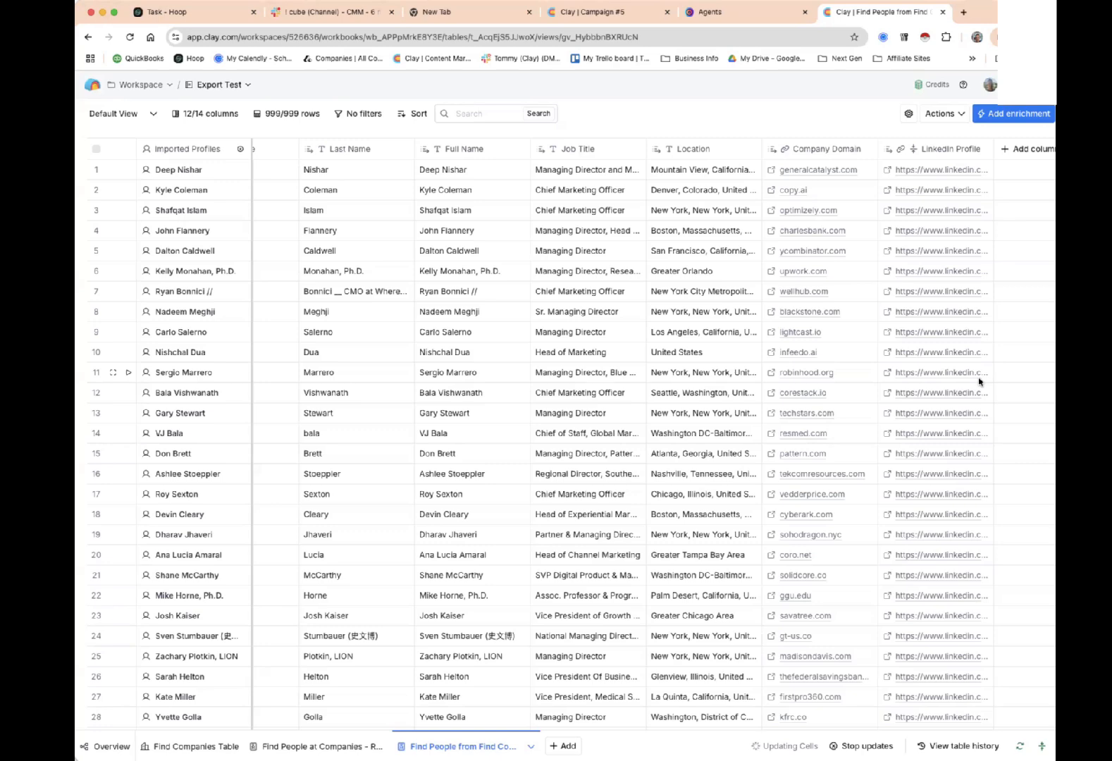
Scroll the people table right to view job titles, company domains and LinkedIn profiles.
scroll(978, 380, "right", 2)
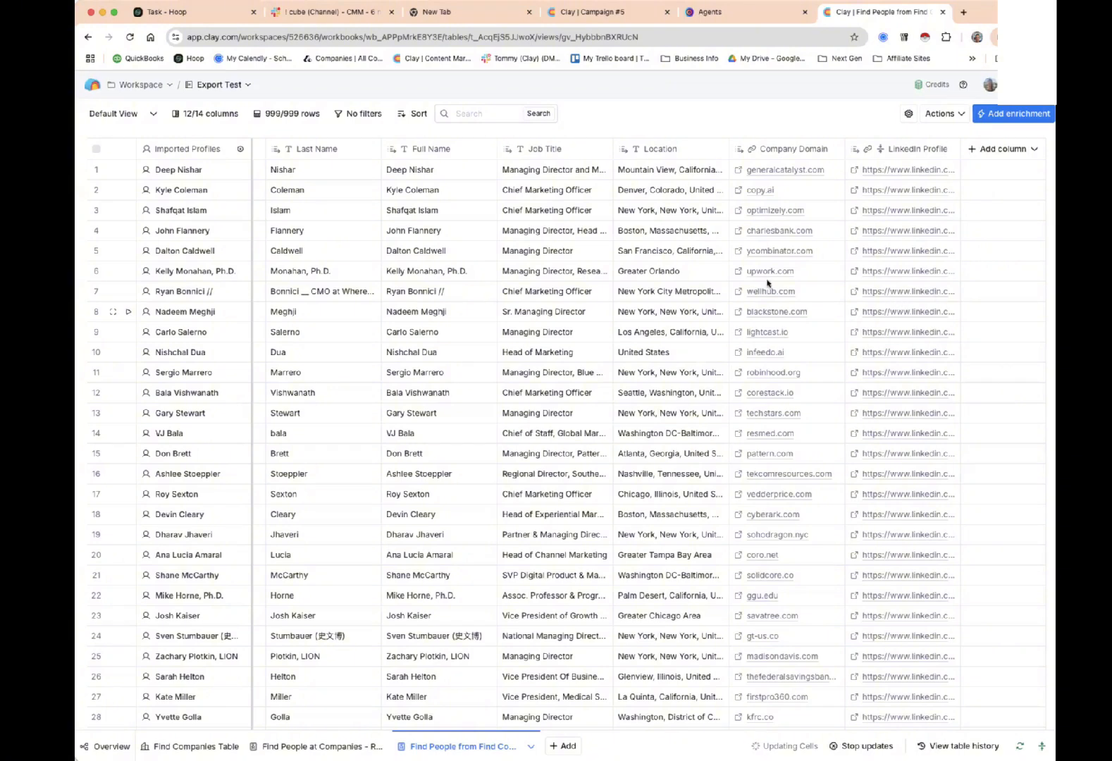
Open the Find People at Companies - Ready for Export to zoominfo table's Million Verifier column menu.
left_click(95, 88)
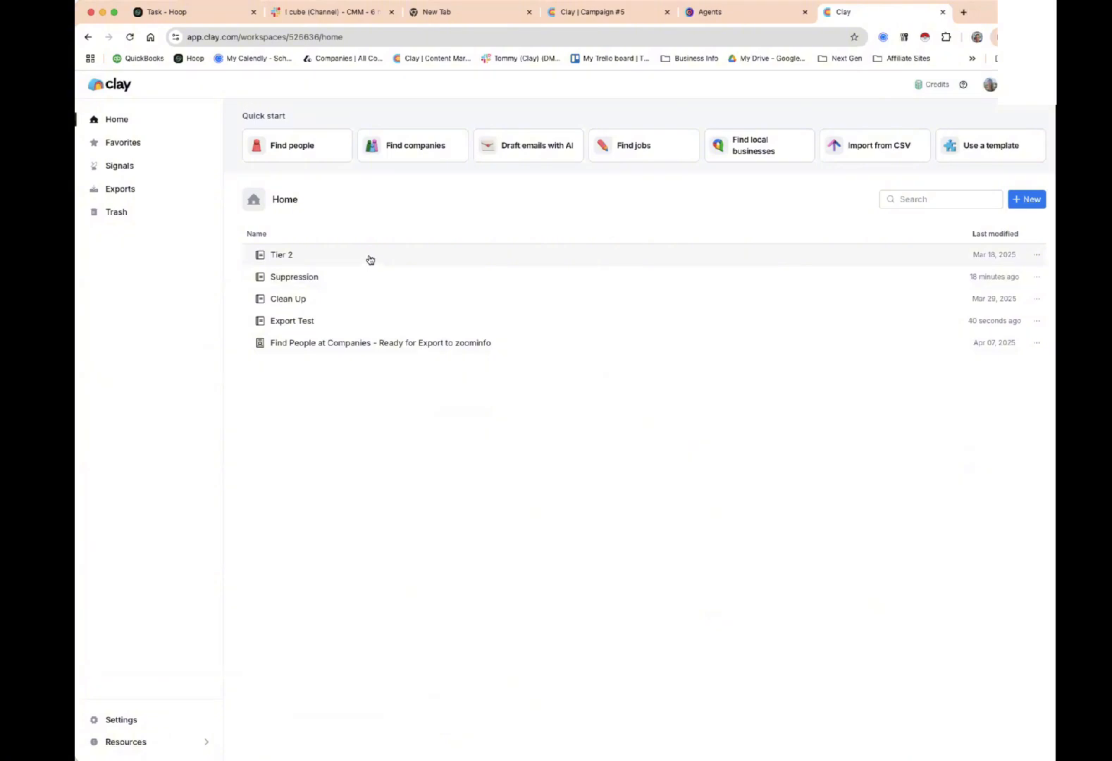
left_click(419, 344)
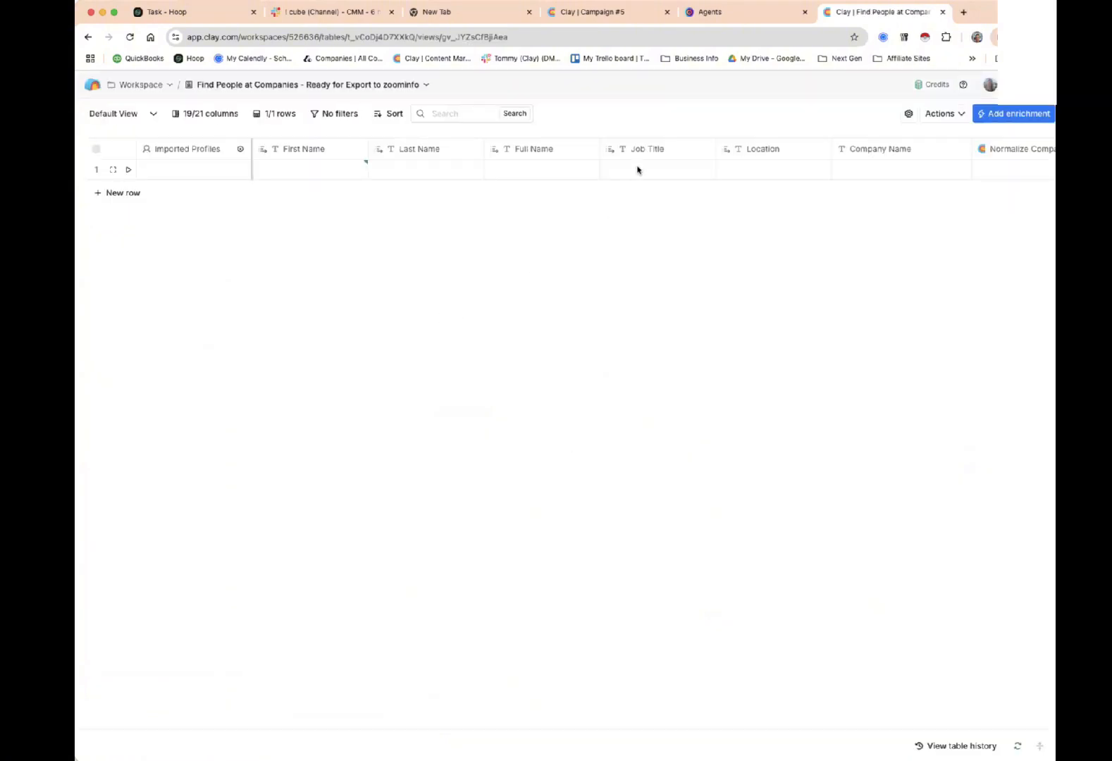
scroll(637, 169, "right", 10)
scroll(637, 169, "right", 10)
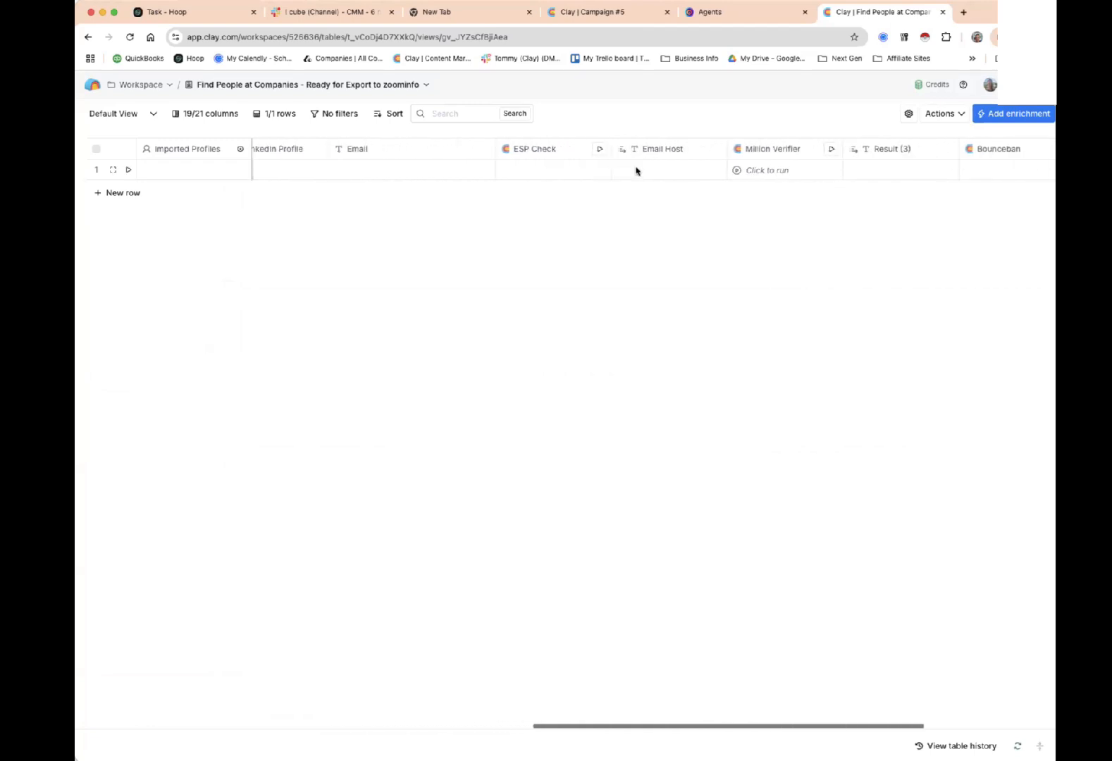
scroll(698, 175, "right", 3)
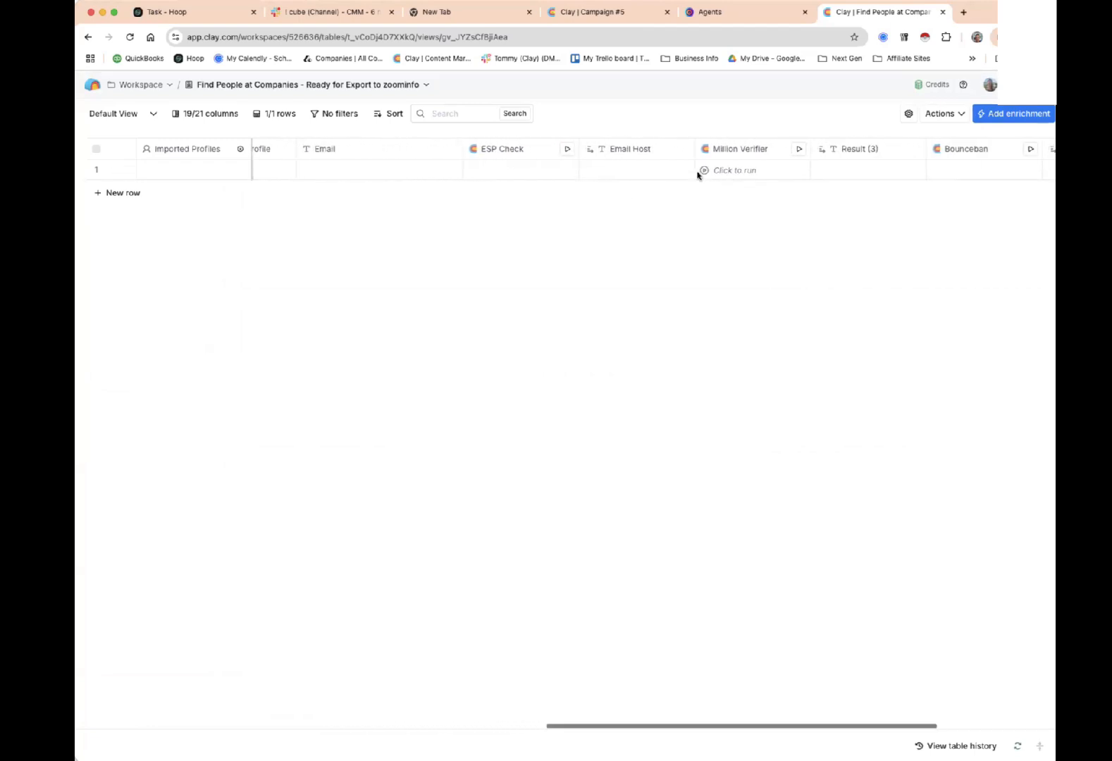
scroll(697, 175, "right", 4)
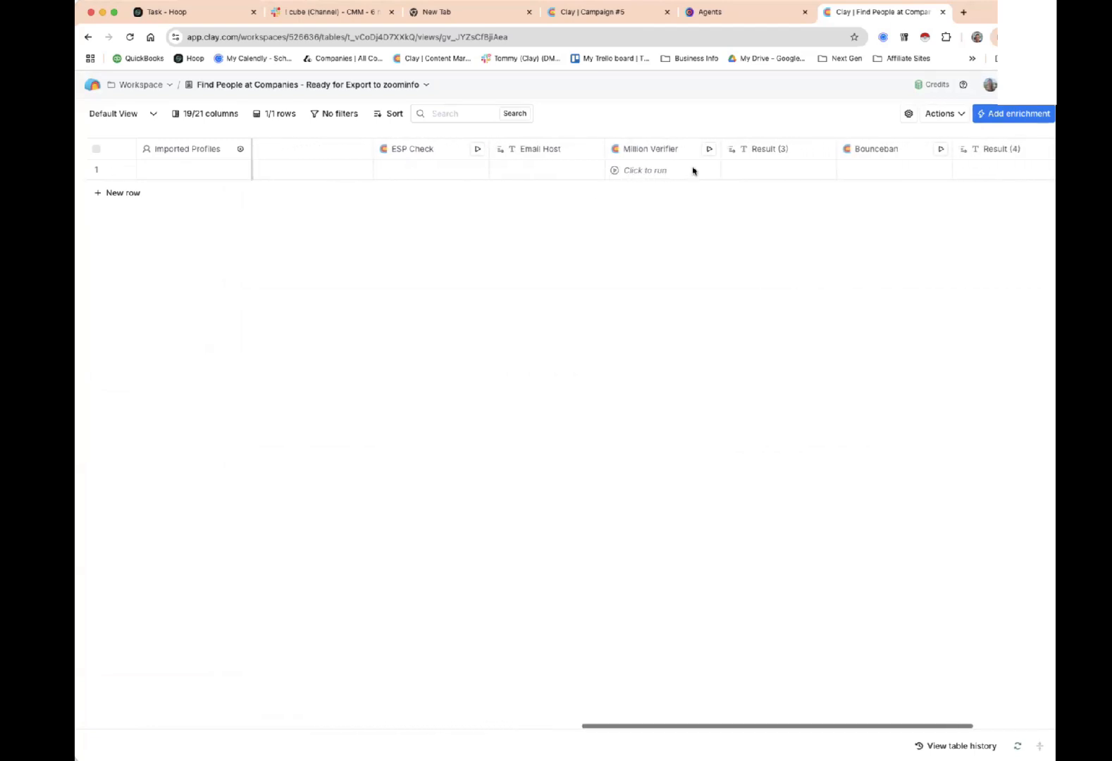
left_click(659, 150)
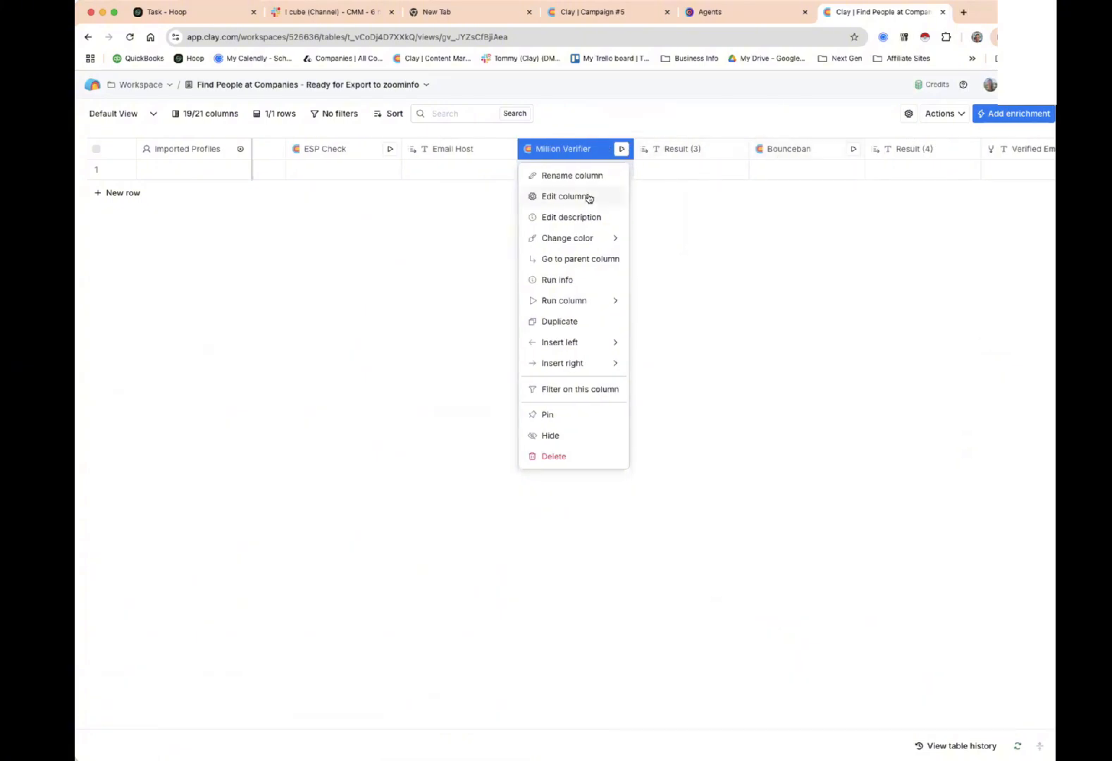
Save the Million Verifier HTTP API setup as template 'Million Verifier', described 'Initial Verification of Email'.
left_click(589, 197)
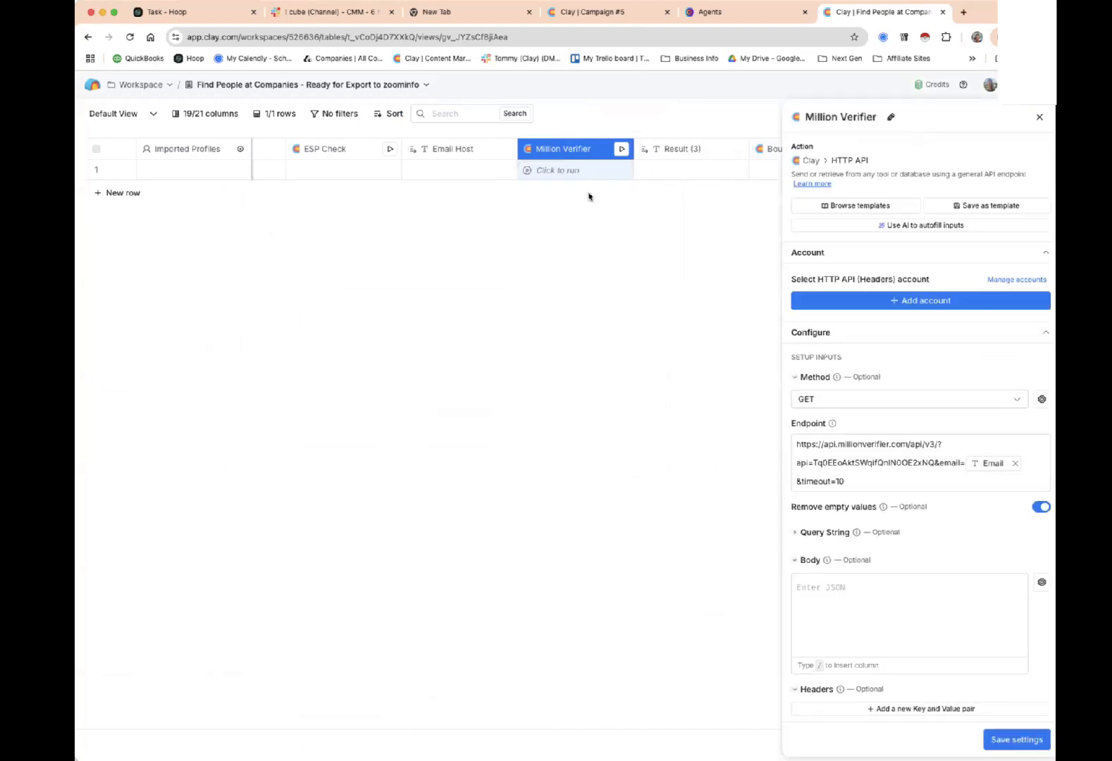
left_click(993, 206)
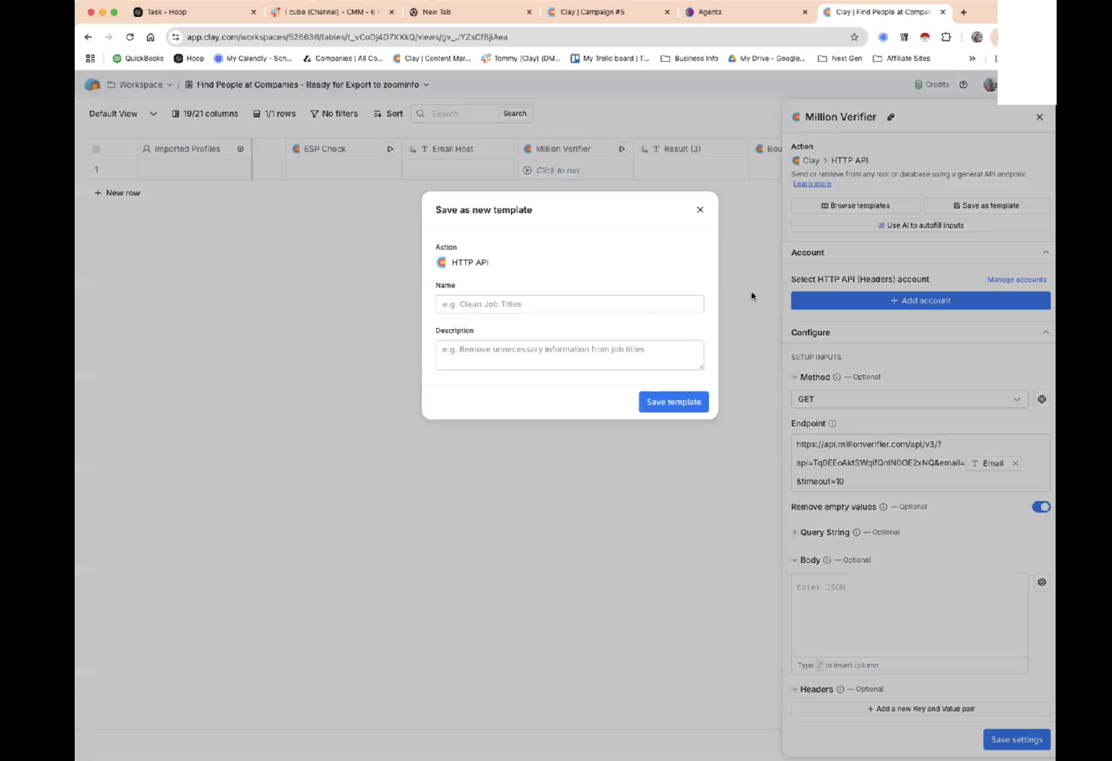
left_click(554, 305)
type("Mi")
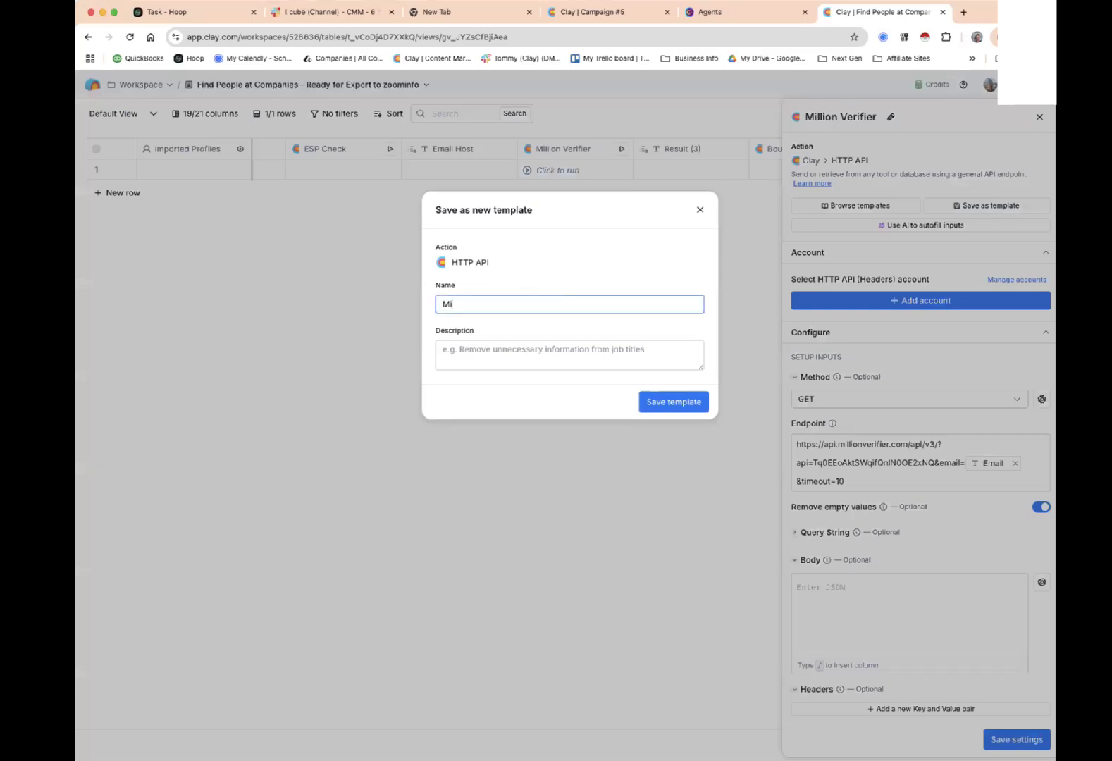
type("llion Verifier")
key("Tab")
type("I")
key("BackSpace")
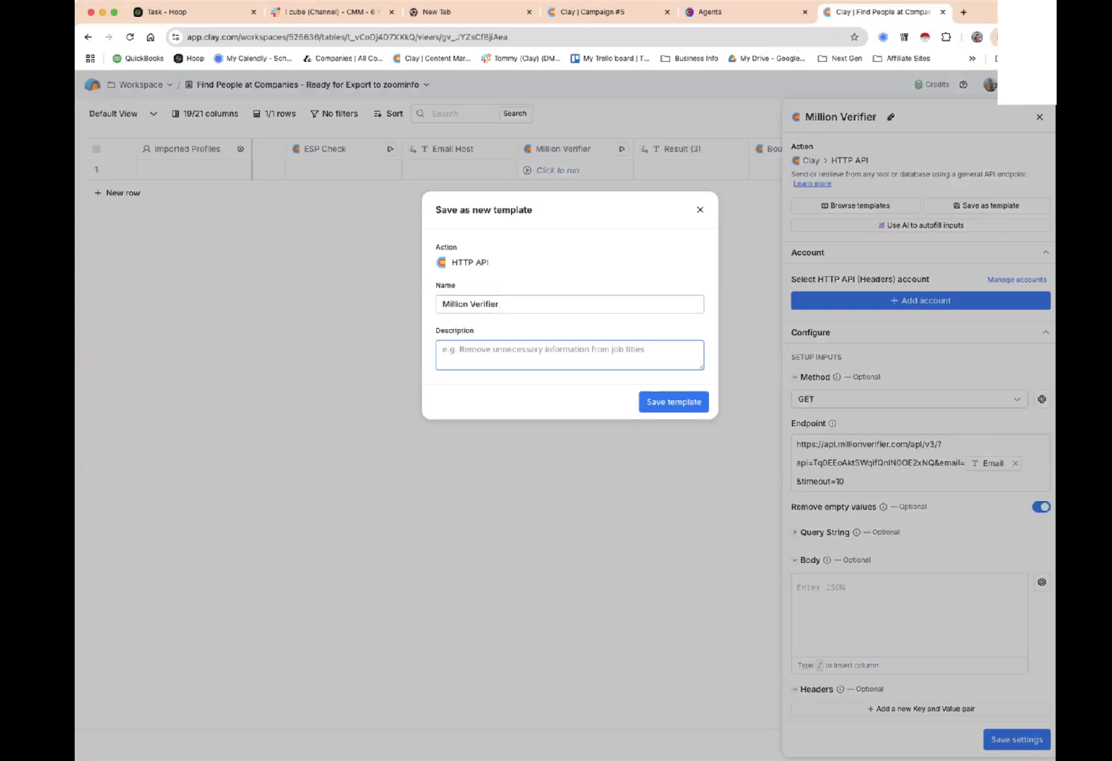
type("Initial Verifcat")
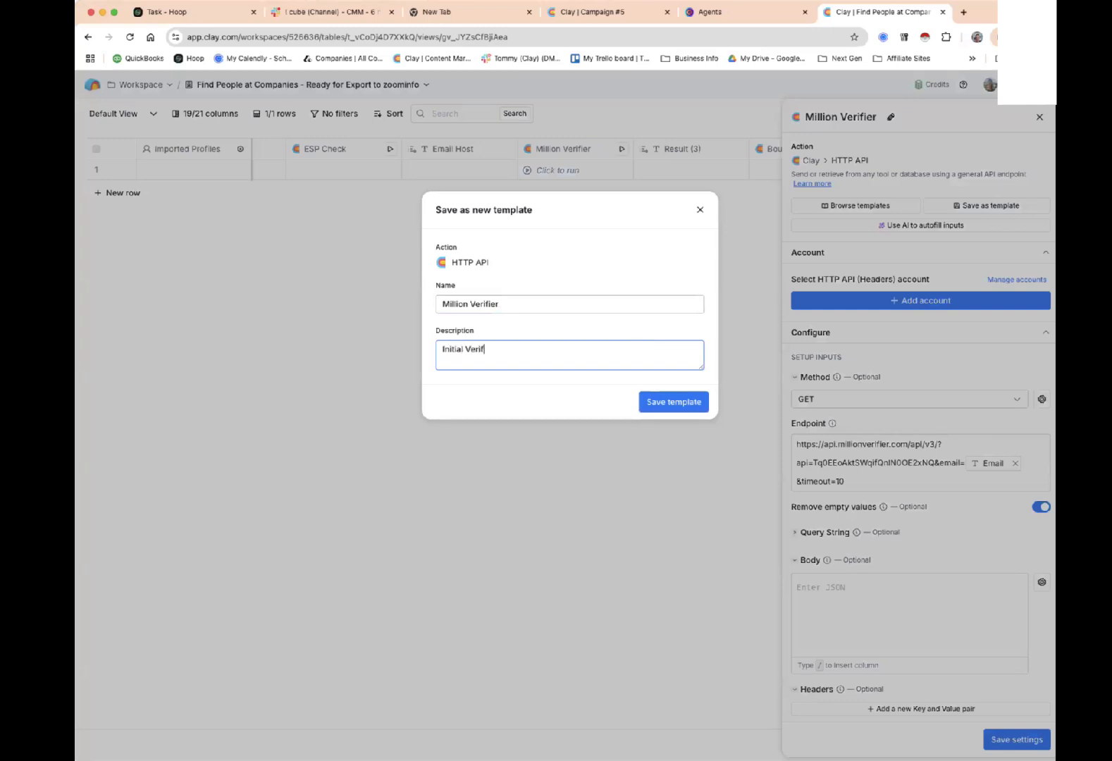
key("BackSpace")
key("BackSpace")
key("BackSpace")
type("ication of Email")
left_click(675, 402)
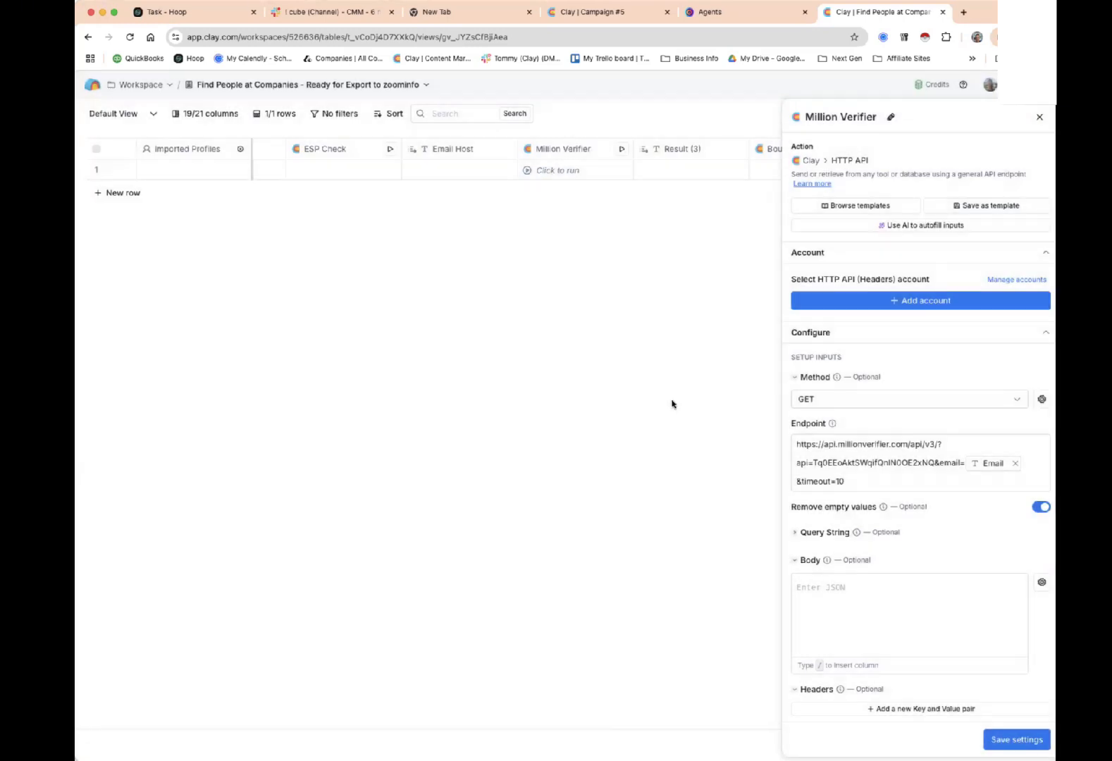
left_click(1039, 117)
Save the Bounceban column's HTTP API setup as template 'Bounceban' with description 'Verify Catchalls'.
left_click(808, 150)
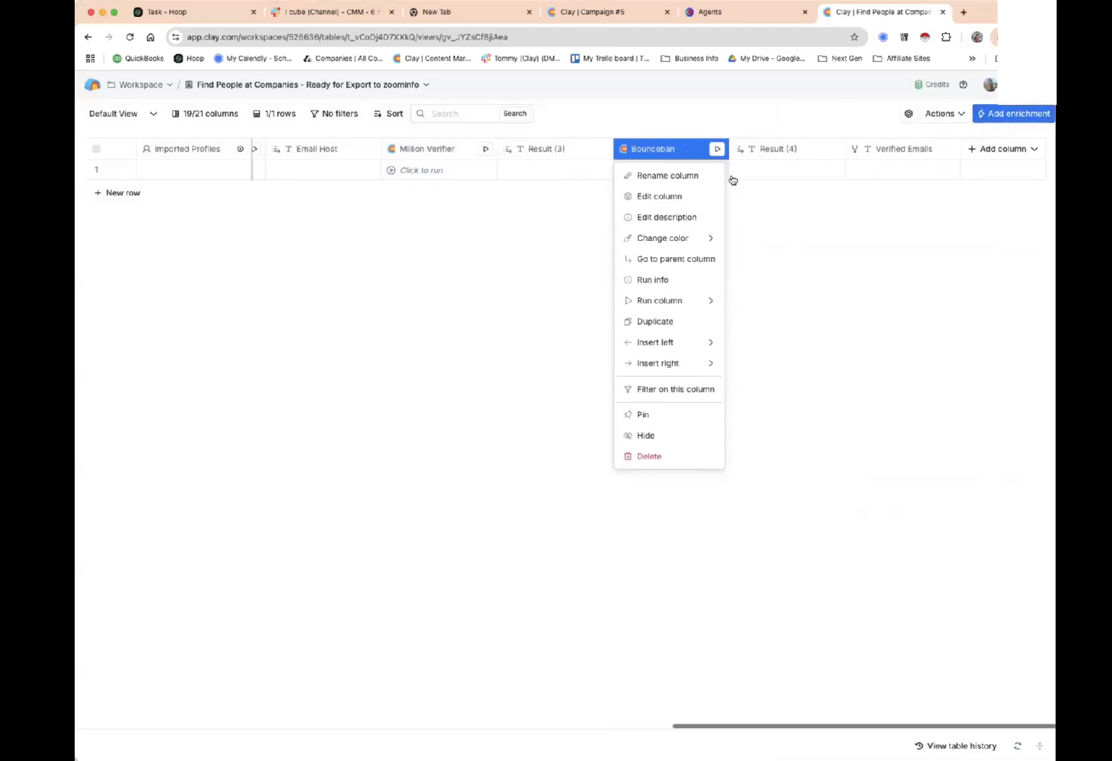
left_click(692, 201)
left_click(1001, 206)
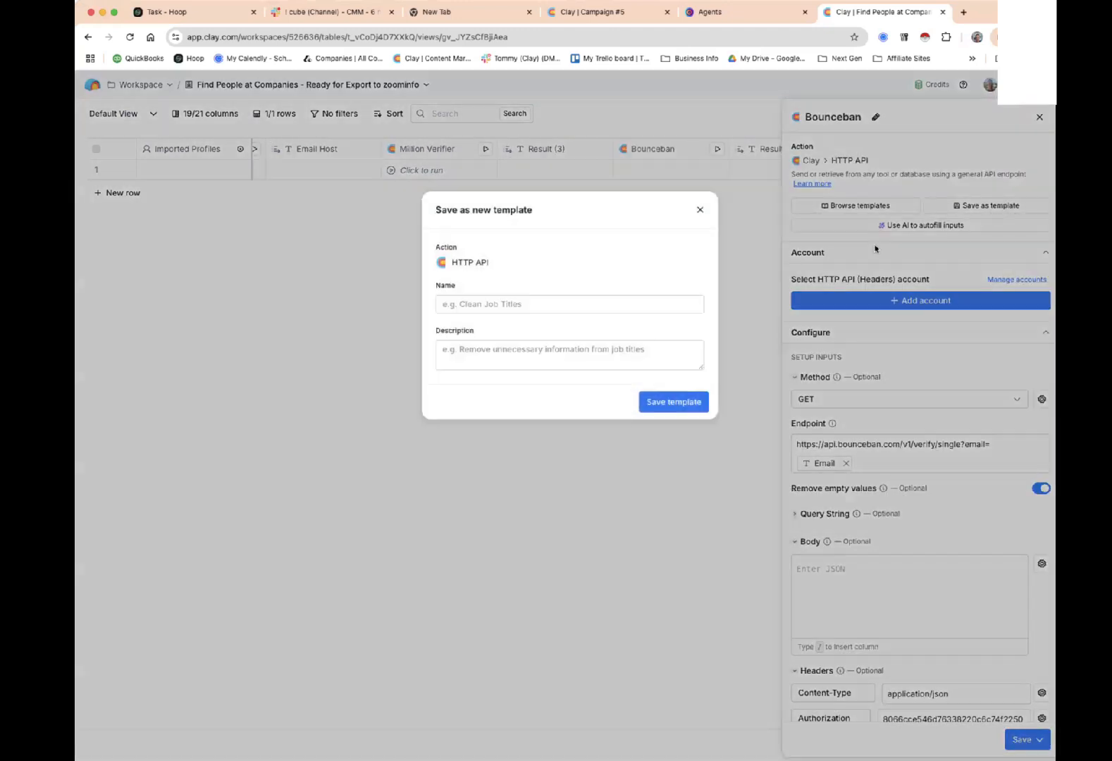
left_click(515, 299)
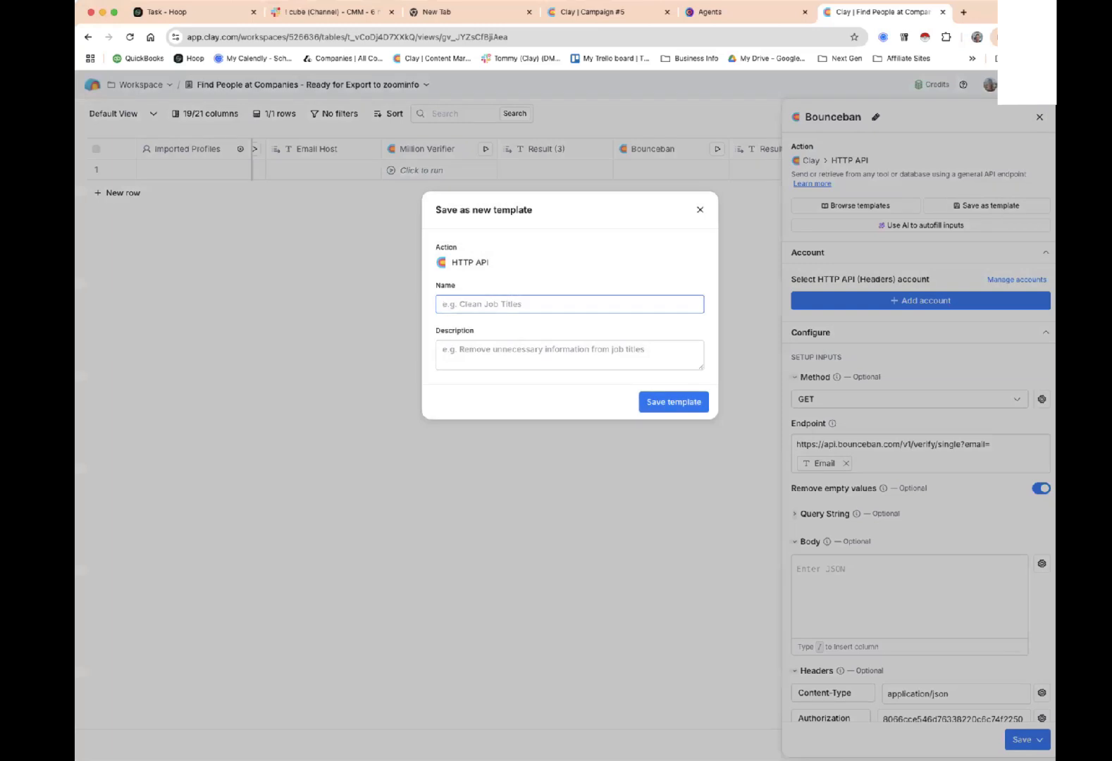
type("Bounceban")
key("Tab")
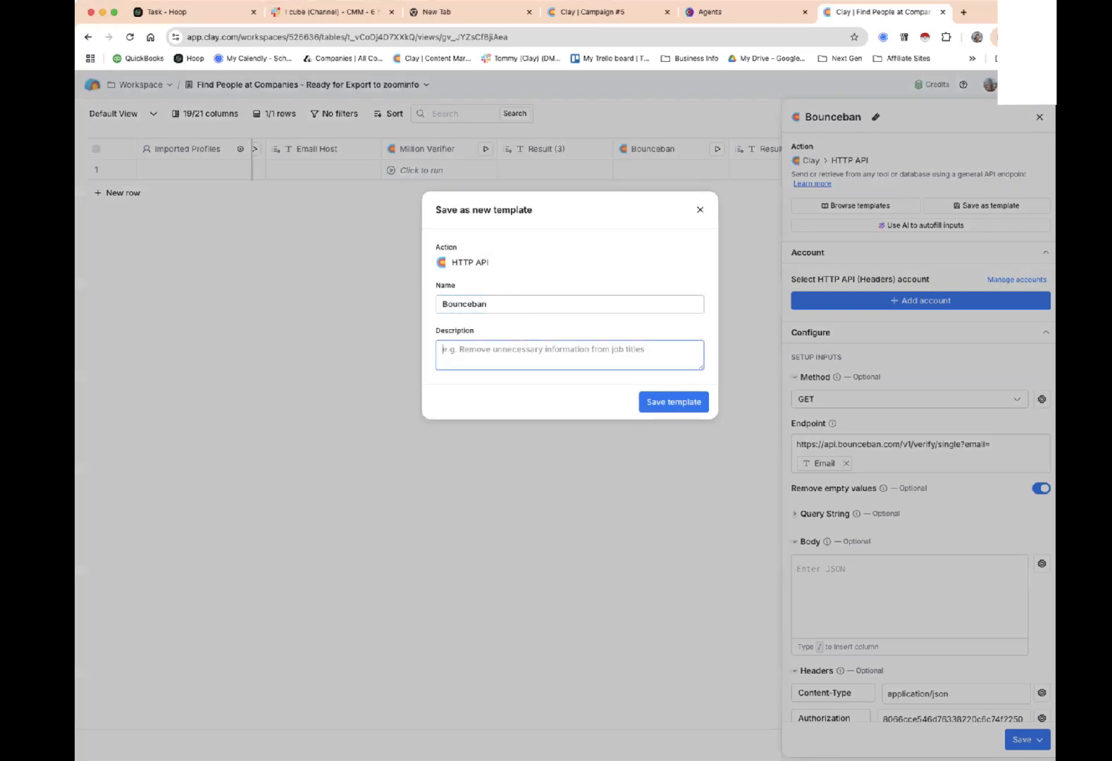
type("Verify Catchalls")
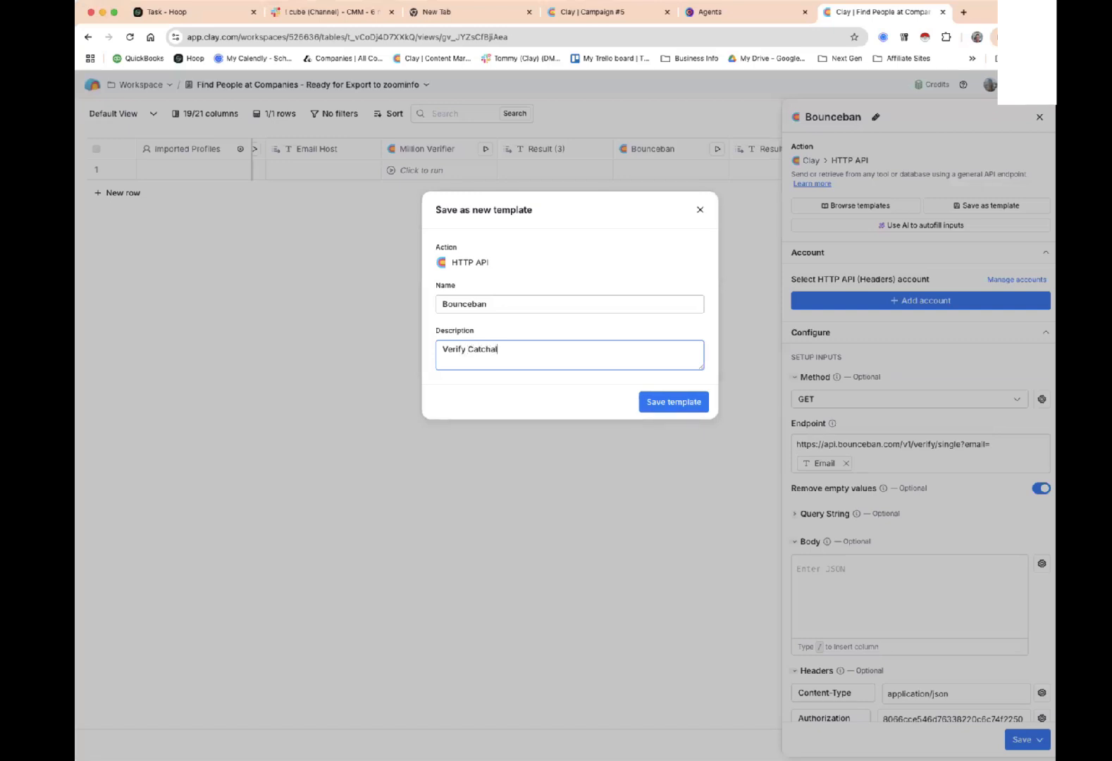
left_click(664, 401)
left_click(1040, 119)
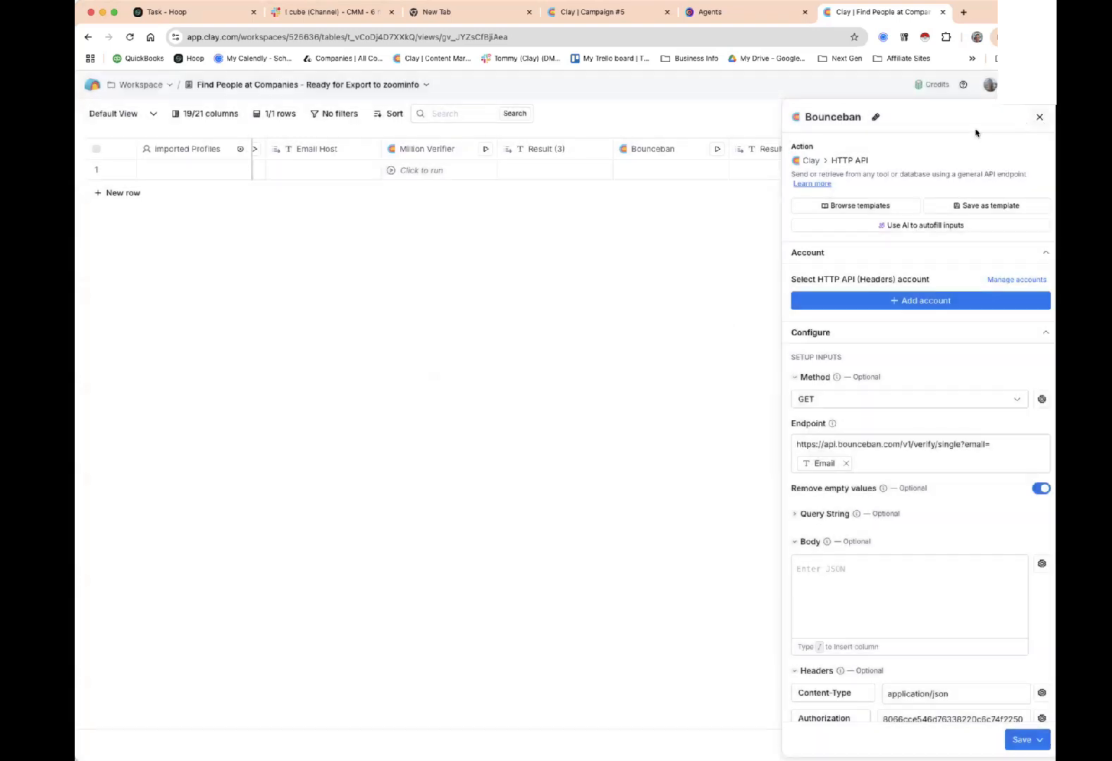
Go from Workspace home into Export Test and show its Find People from Find Companies table.
left_click(113, 86)
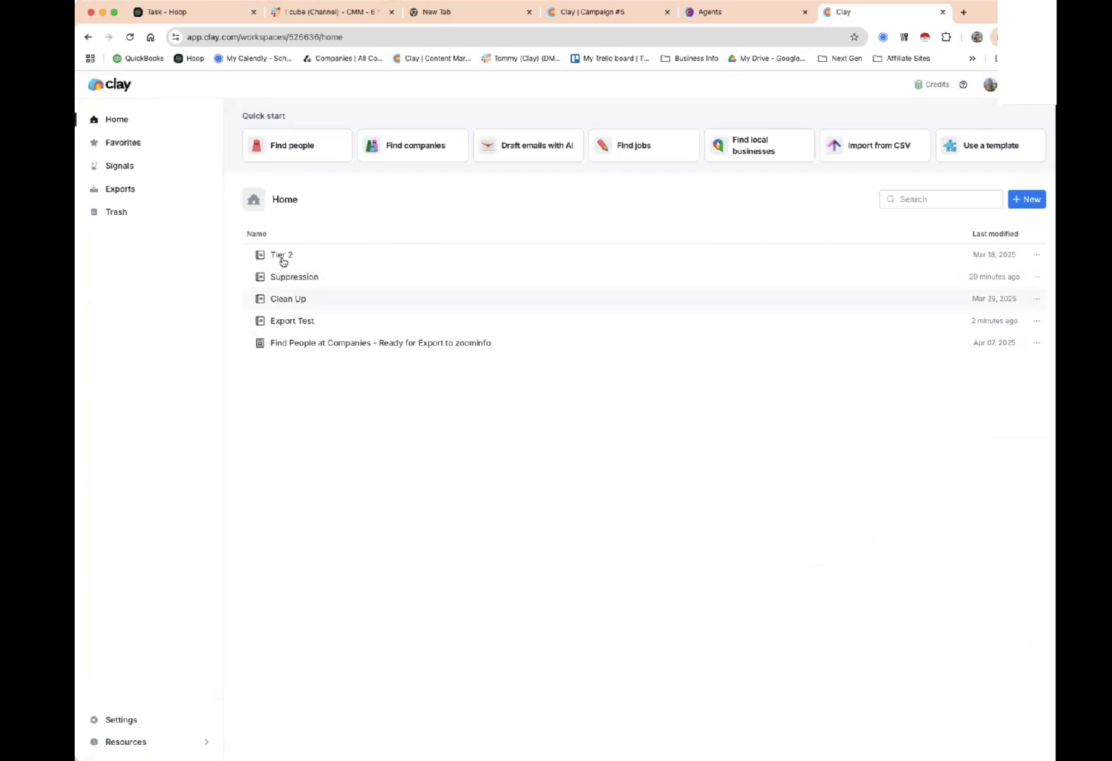
left_click(301, 320)
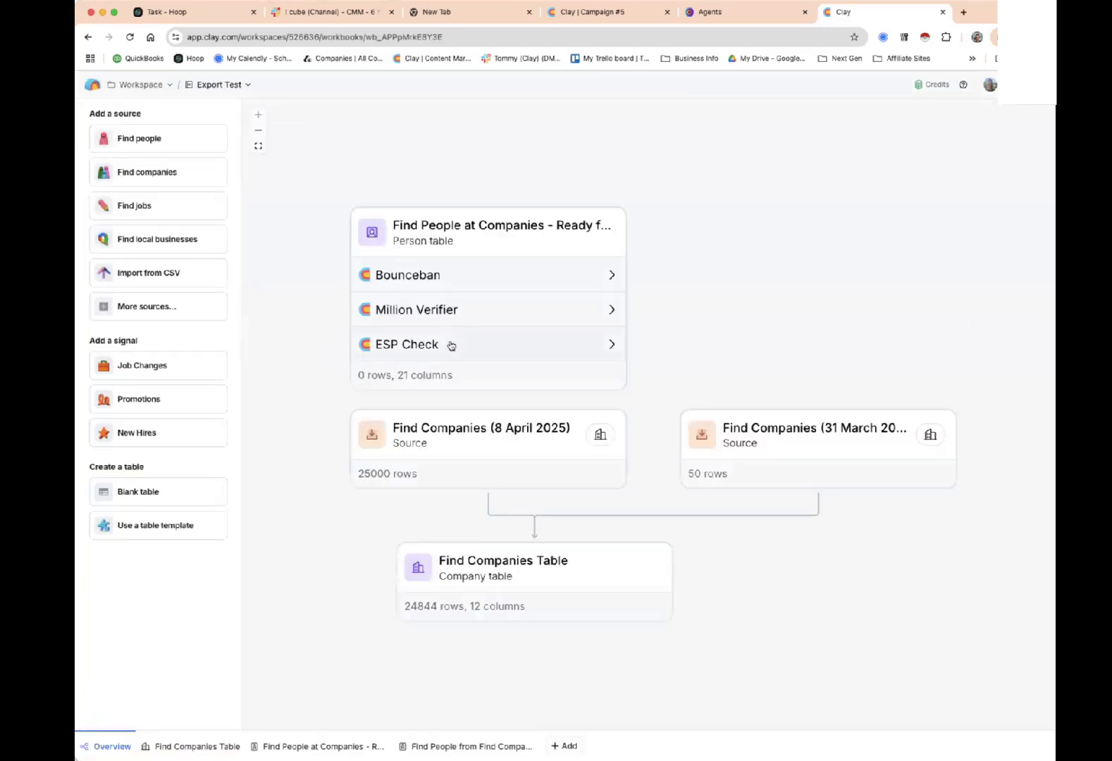
left_click(465, 746)
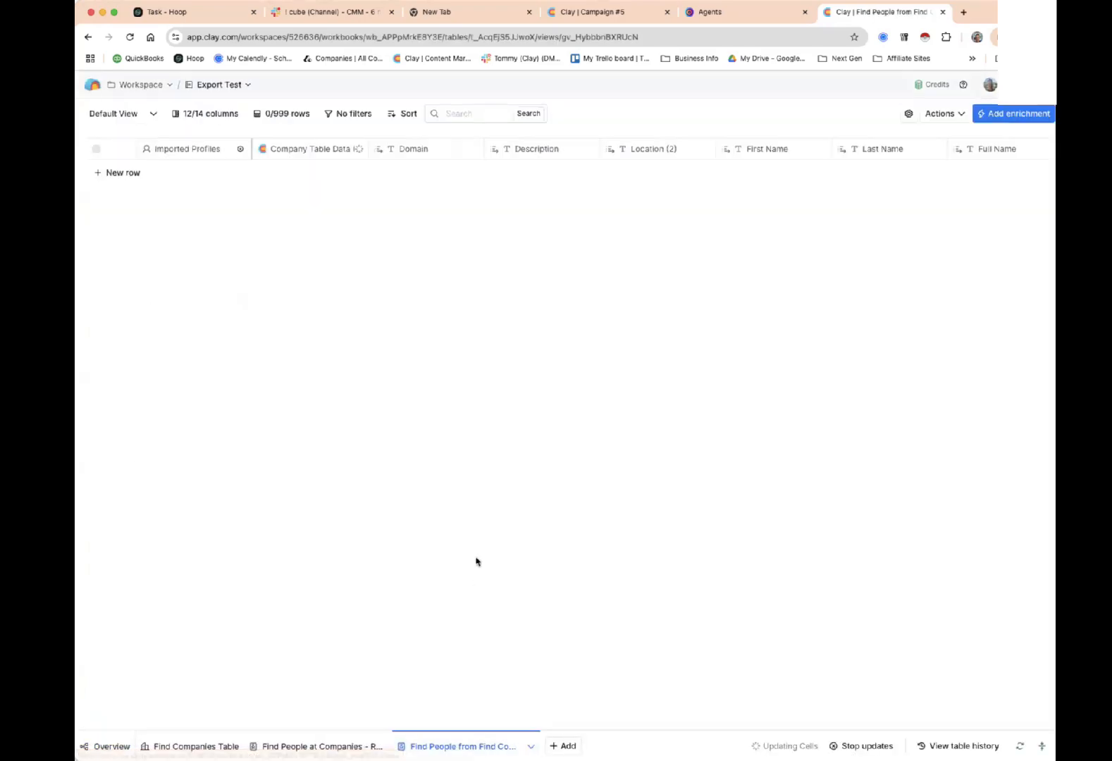
scroll(852, 282, "right", 10)
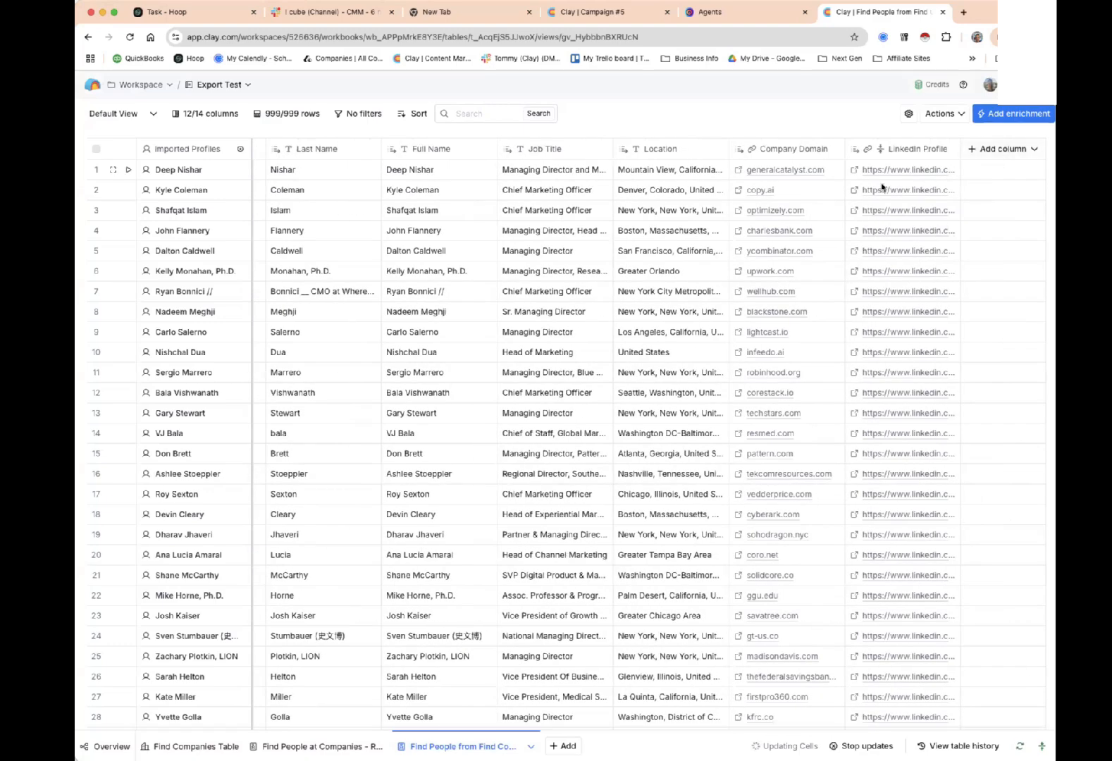
Apply the Bounceban template as a new column, mapping Email to Full Name and Result 3 to Location (2).
left_click(994, 153)
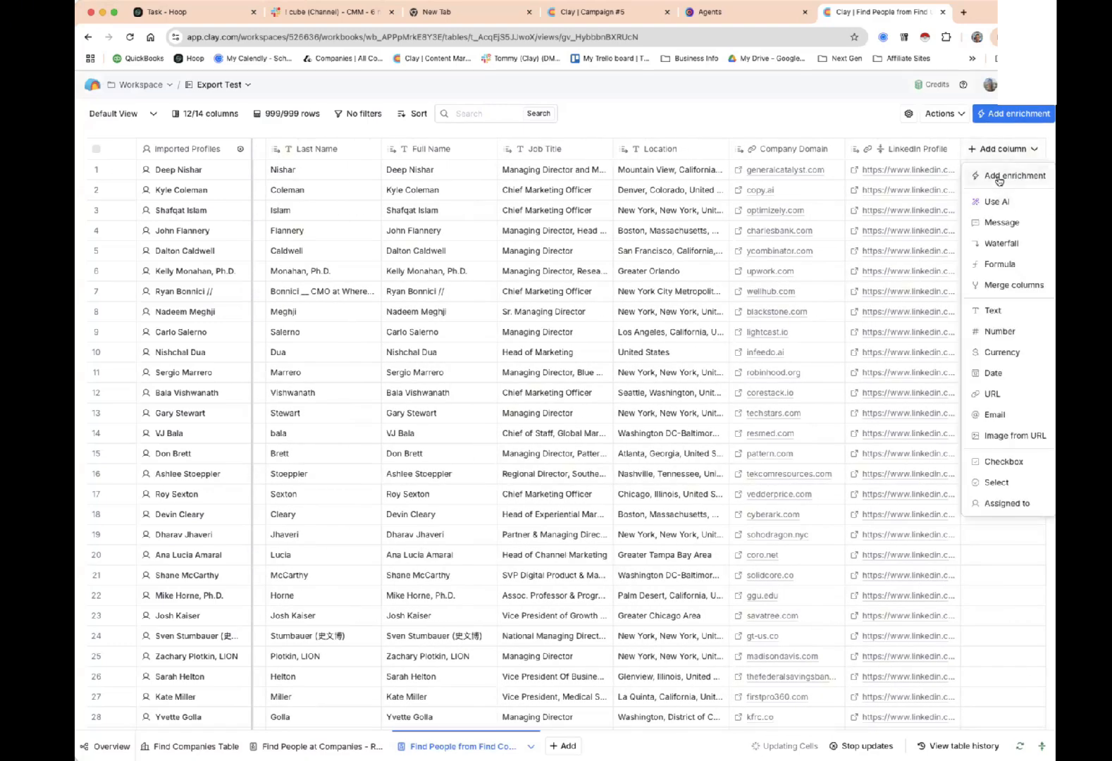
left_click(999, 180)
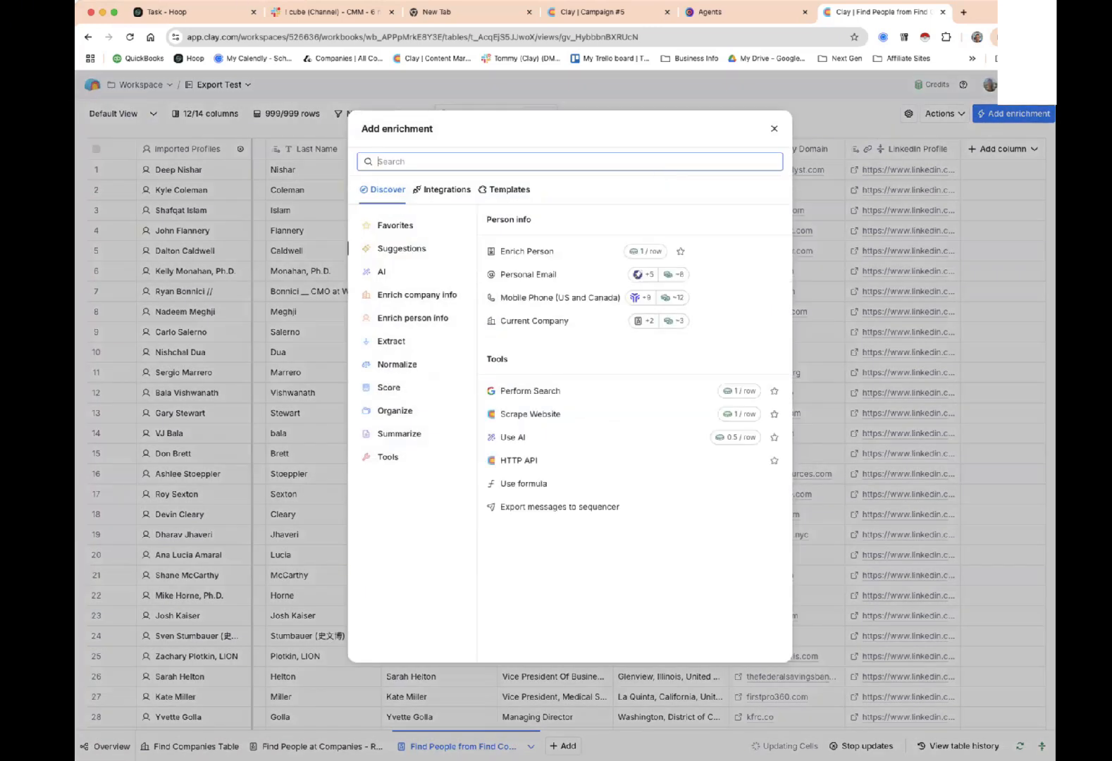
type("bounce")
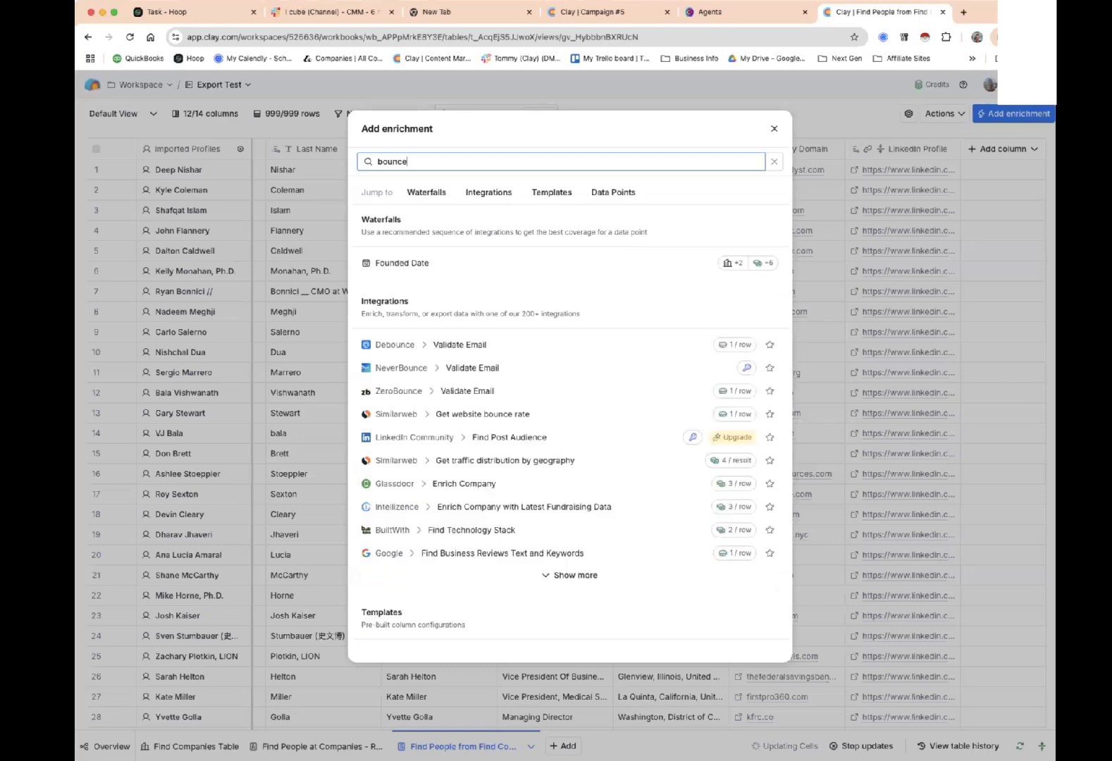
scroll(648, 367, "down", 5)
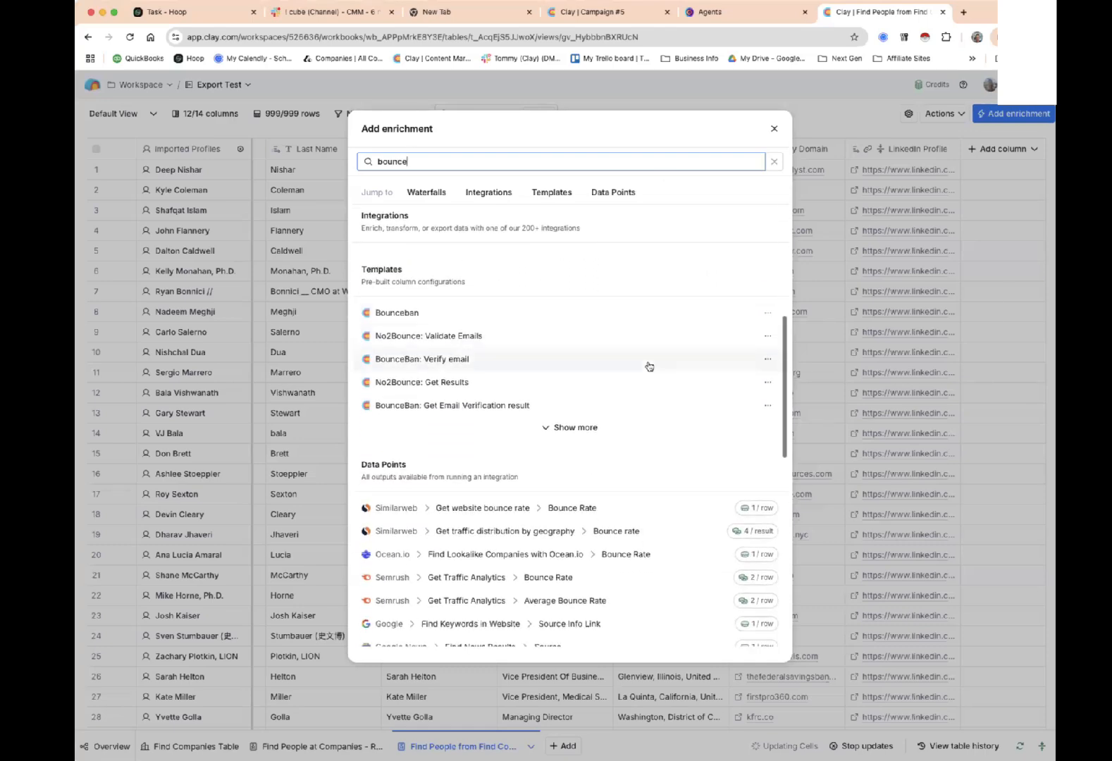
mouse_move(400, 324)
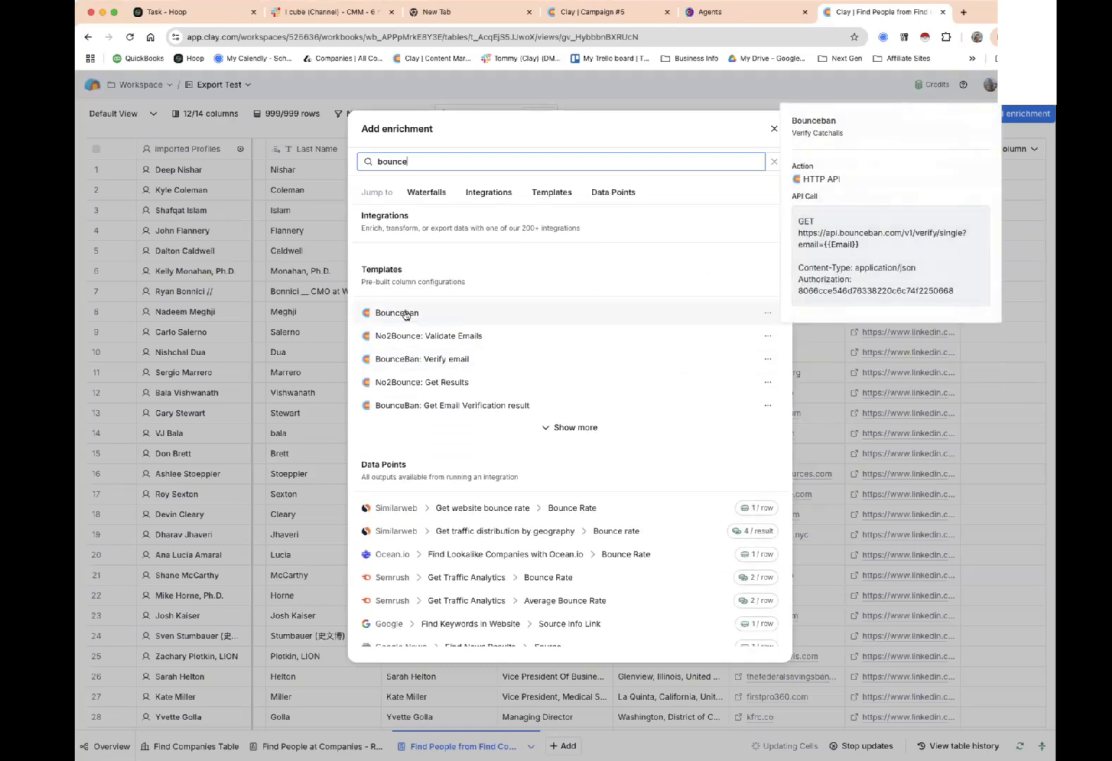
left_click(398, 313)
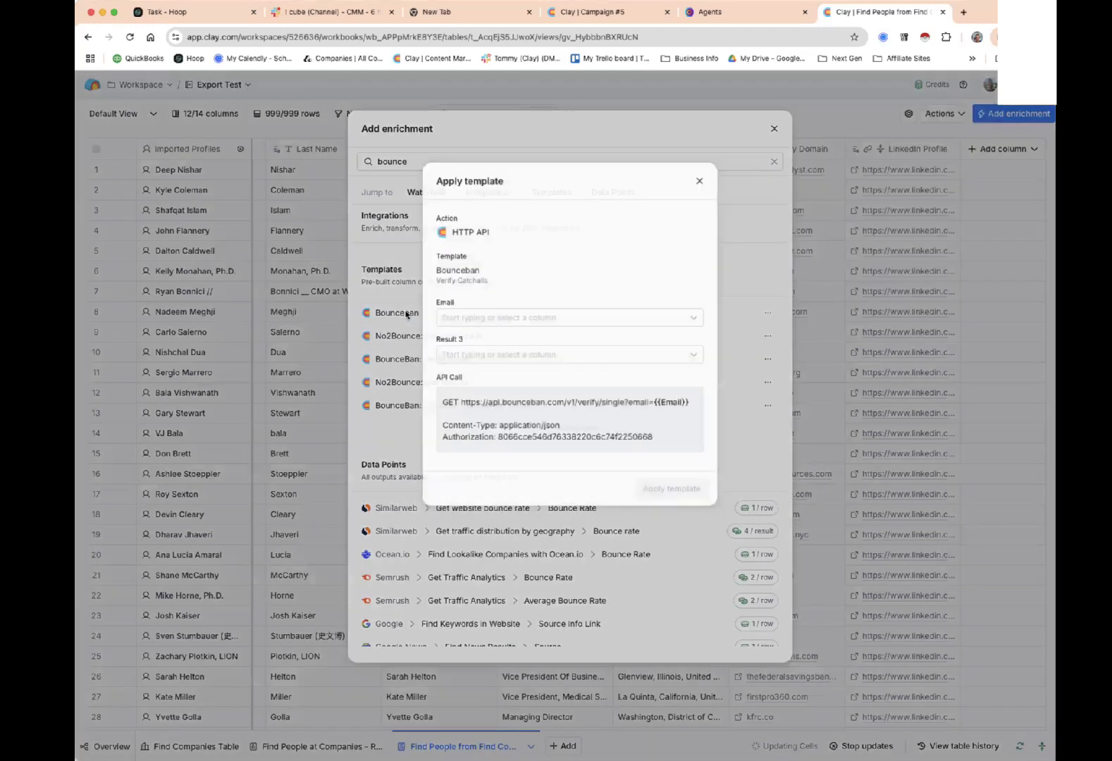
left_click(512, 318)
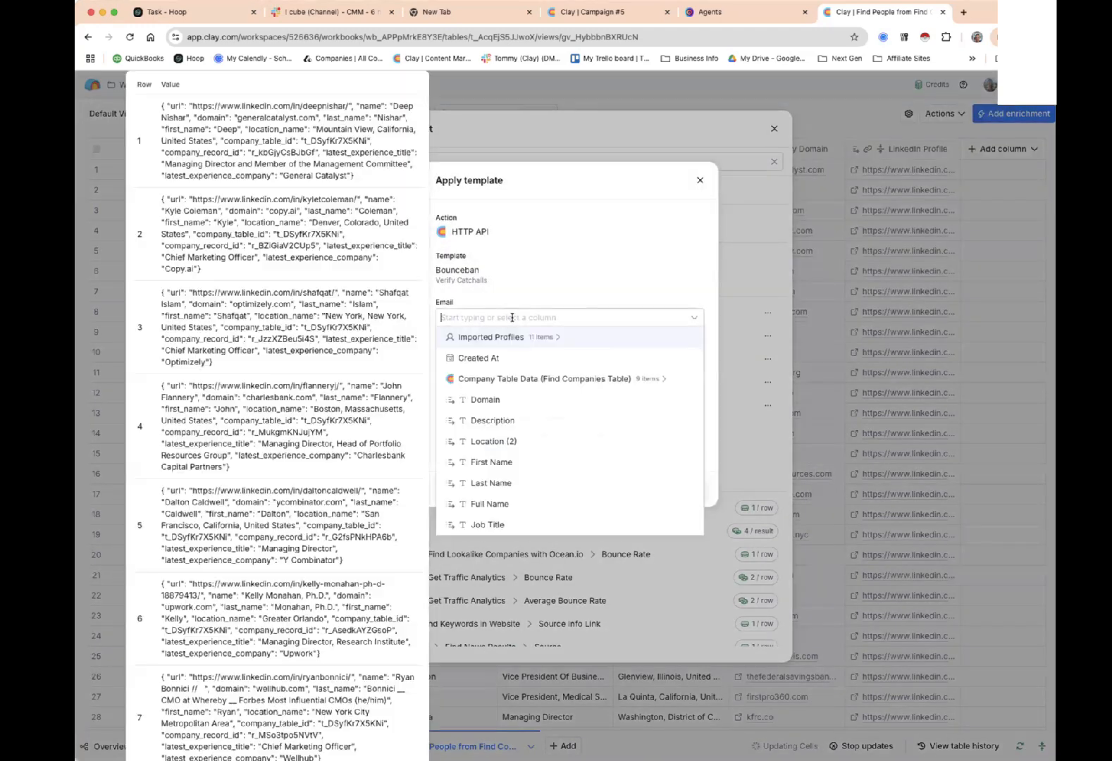
left_click(539, 507)
left_click(493, 354)
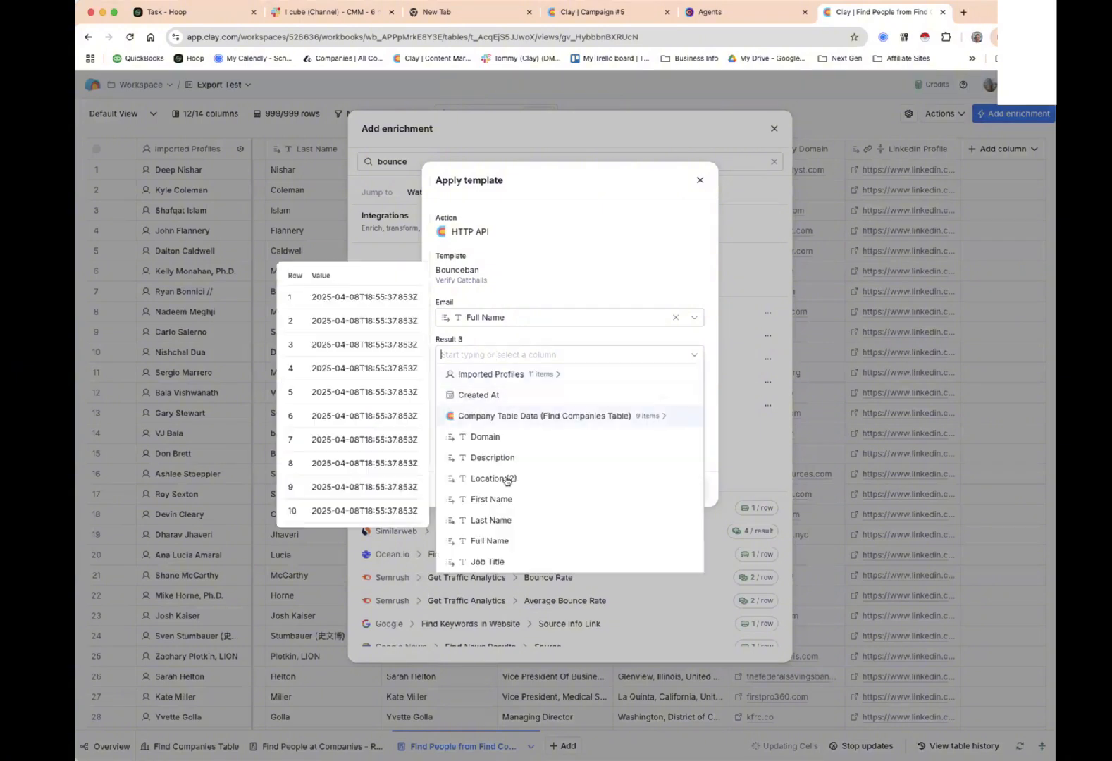
left_click(477, 477)
left_click(666, 489)
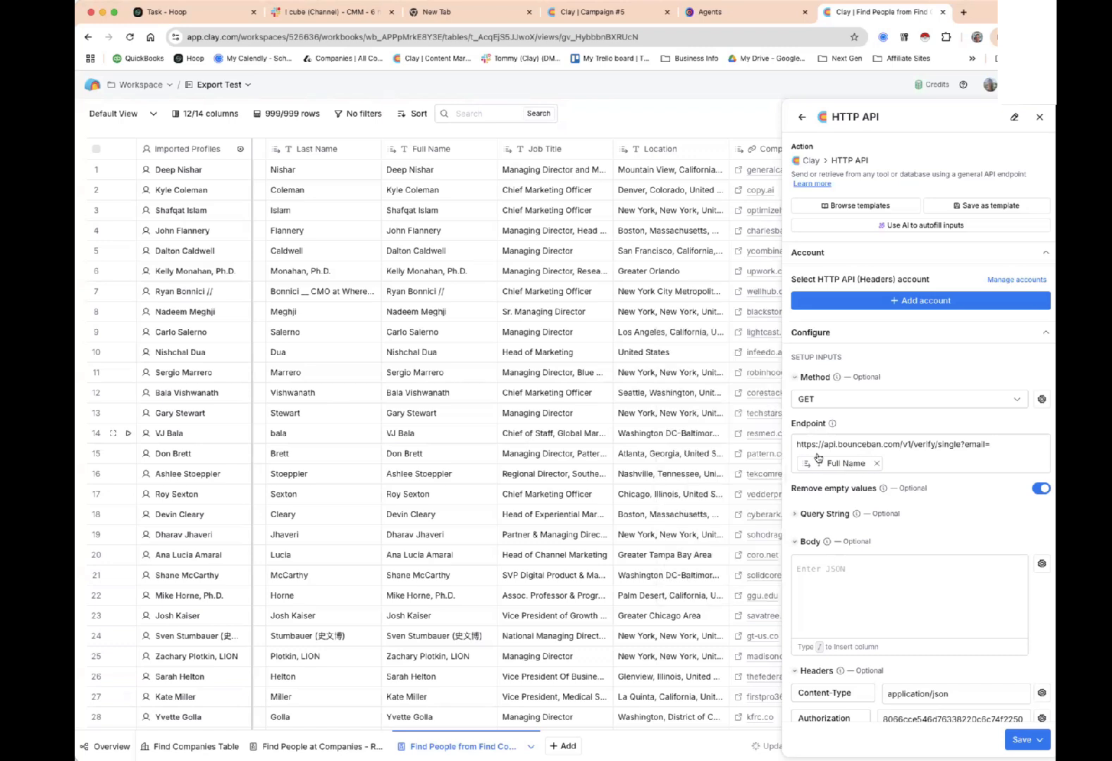
Close the Bounceban HTTP API panel without saving, returning to the 999-person Export Test table.
scroll(966, 458, "down", 5)
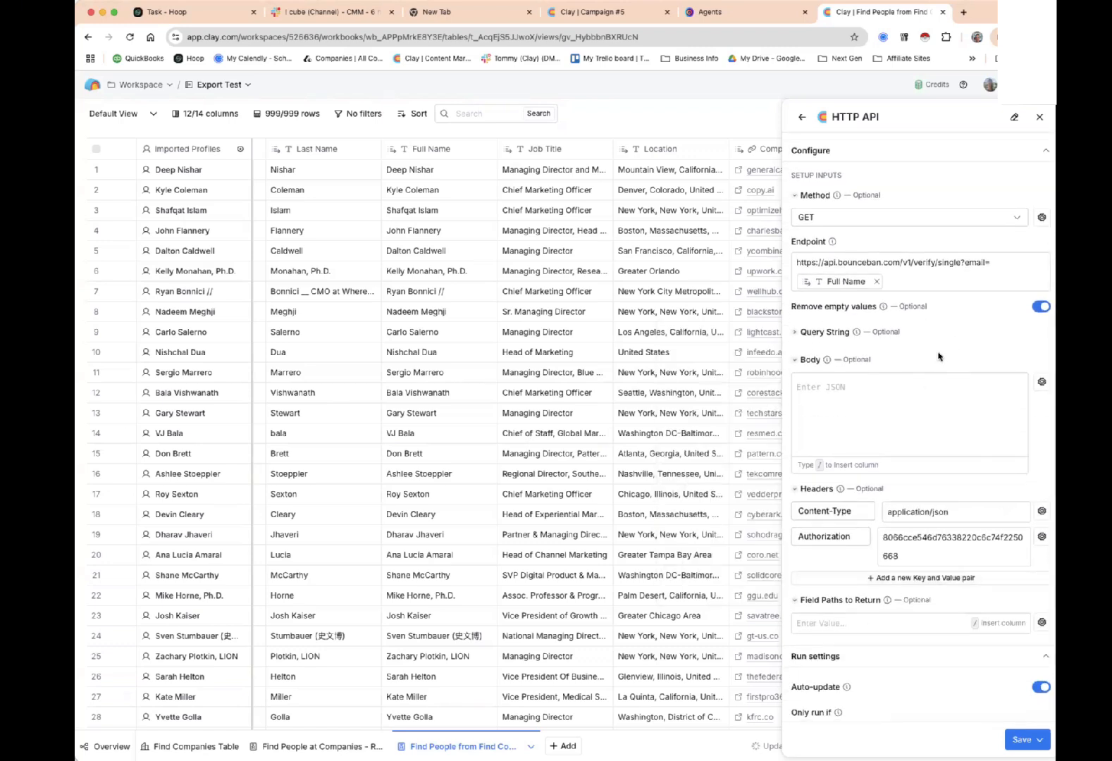
scroll(937, 357, "up", 5)
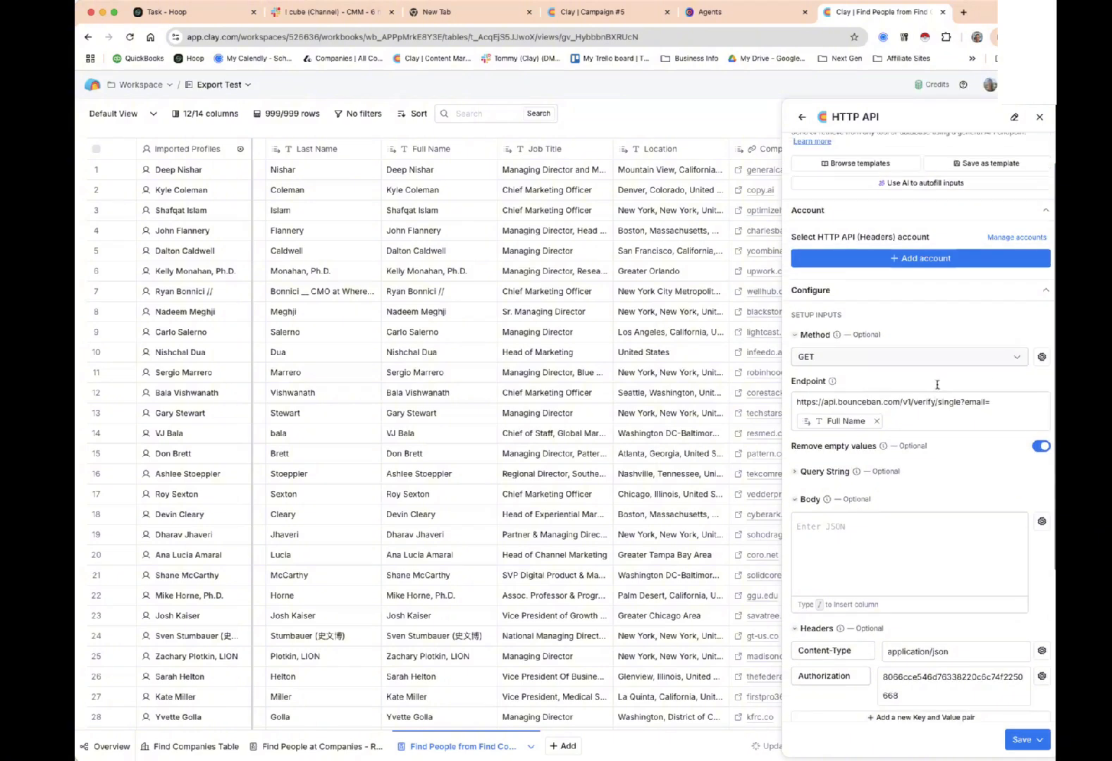
left_click(1038, 119)
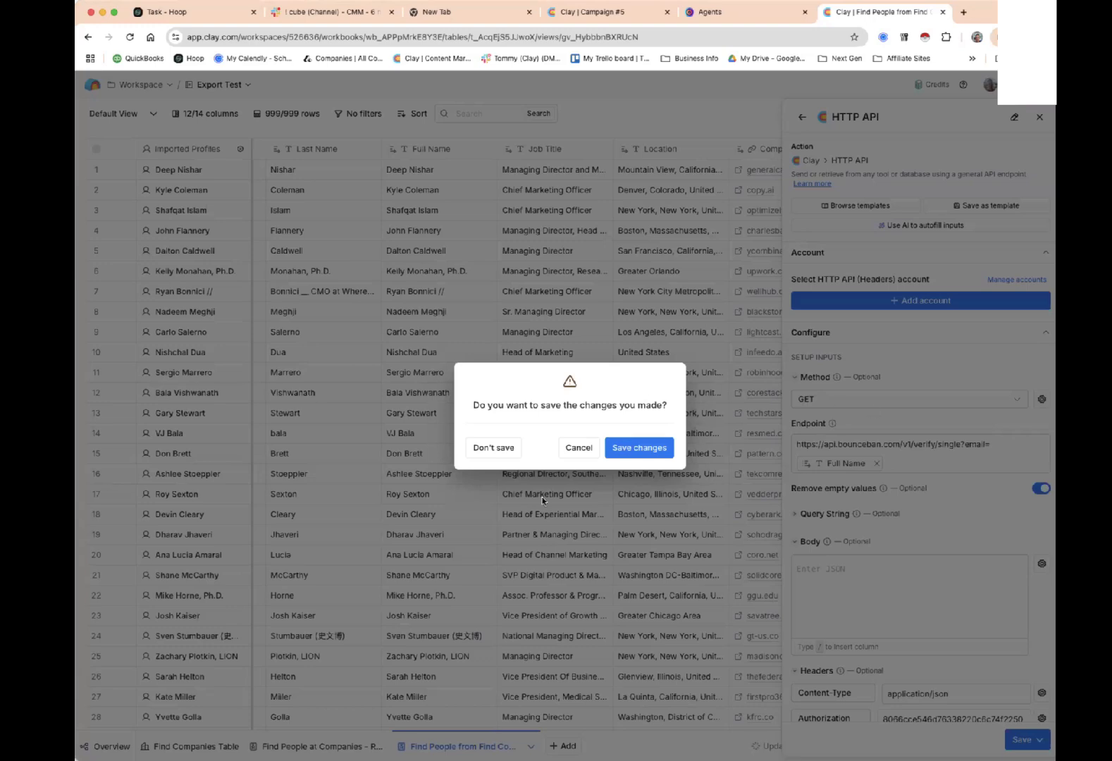
left_click(504, 451)
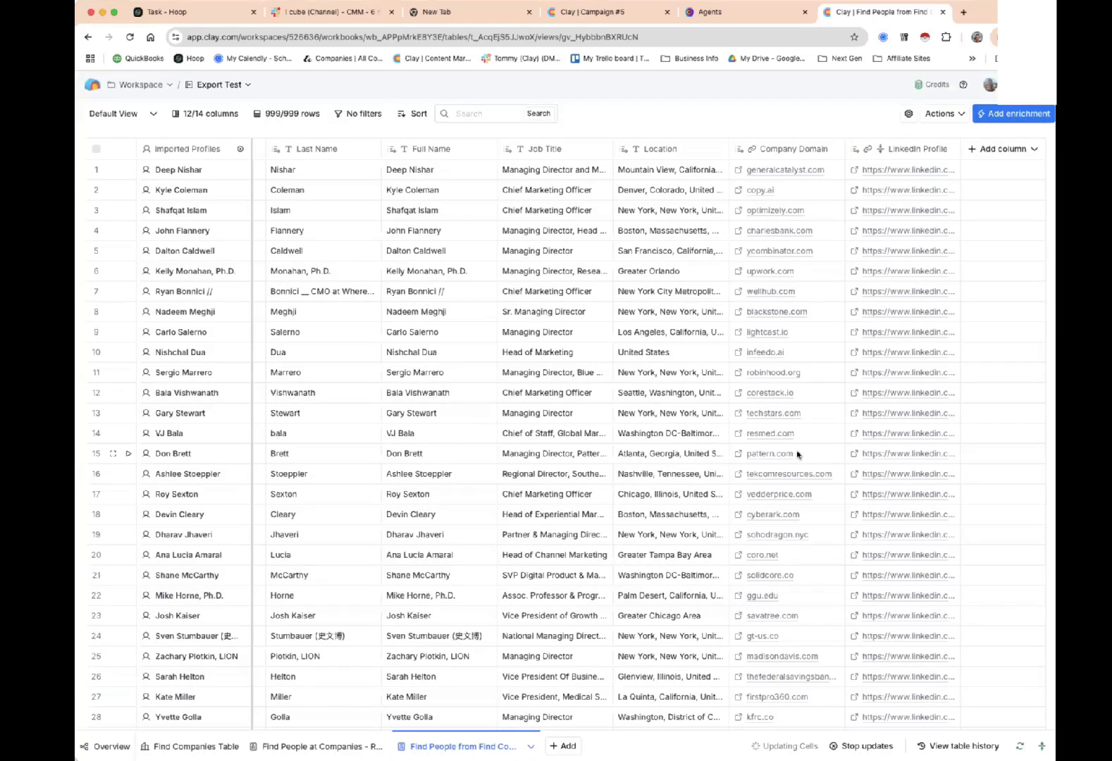
left_click(991, 150)
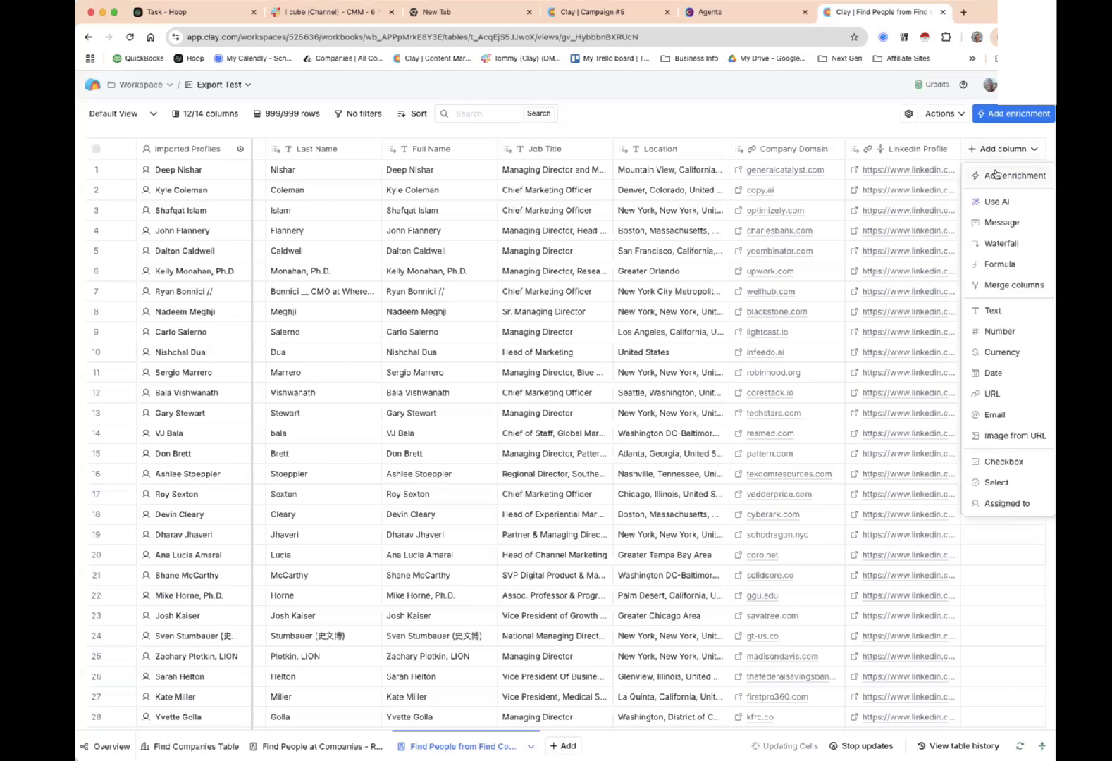
Add a custom waterfall column and set its data type to Email.
left_click(1004, 243)
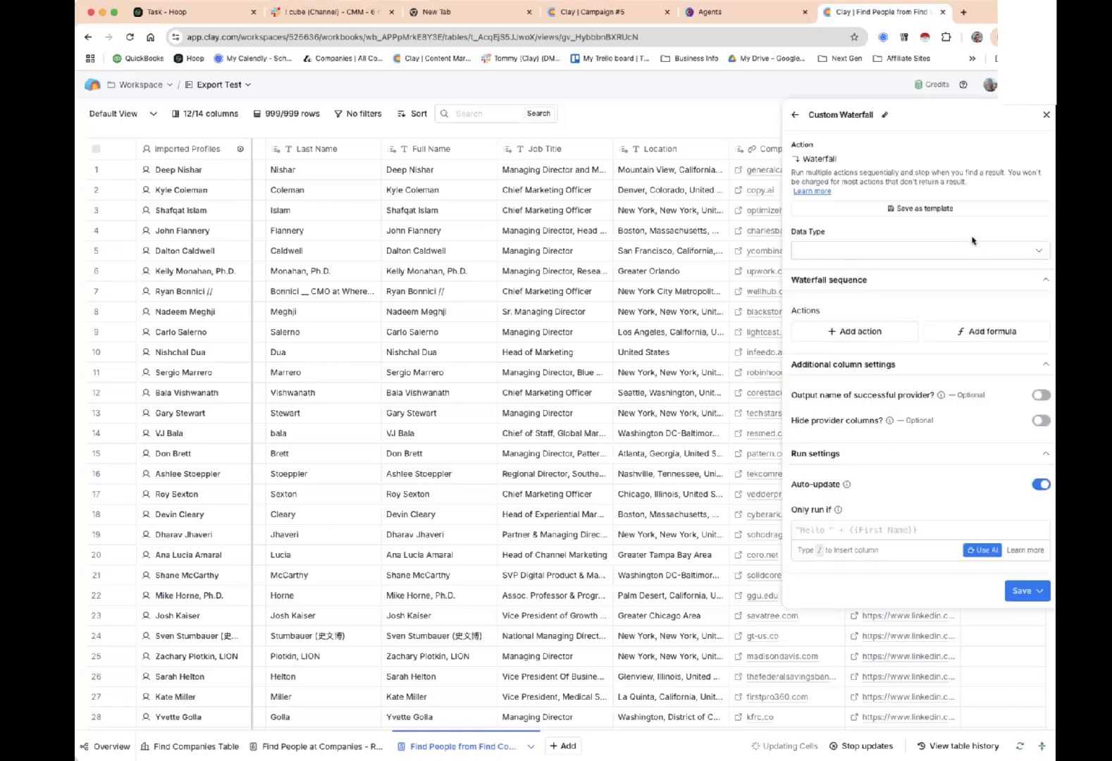
left_click(971, 252)
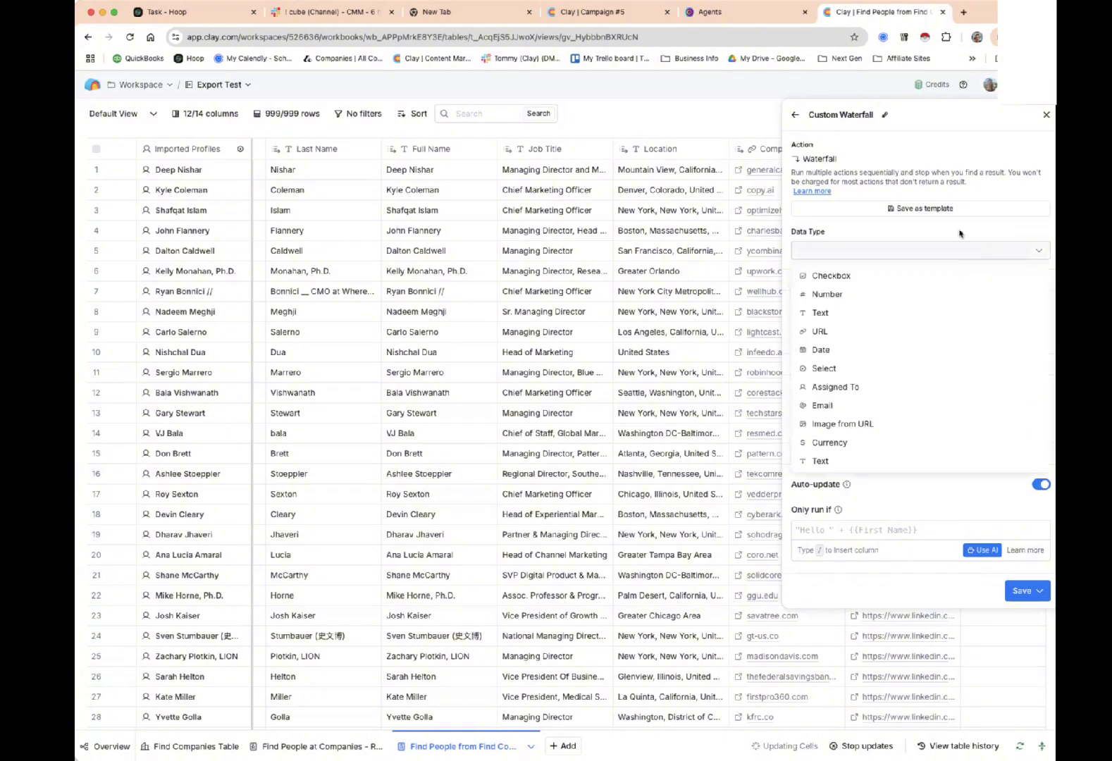
left_click(955, 250)
left_click(951, 251)
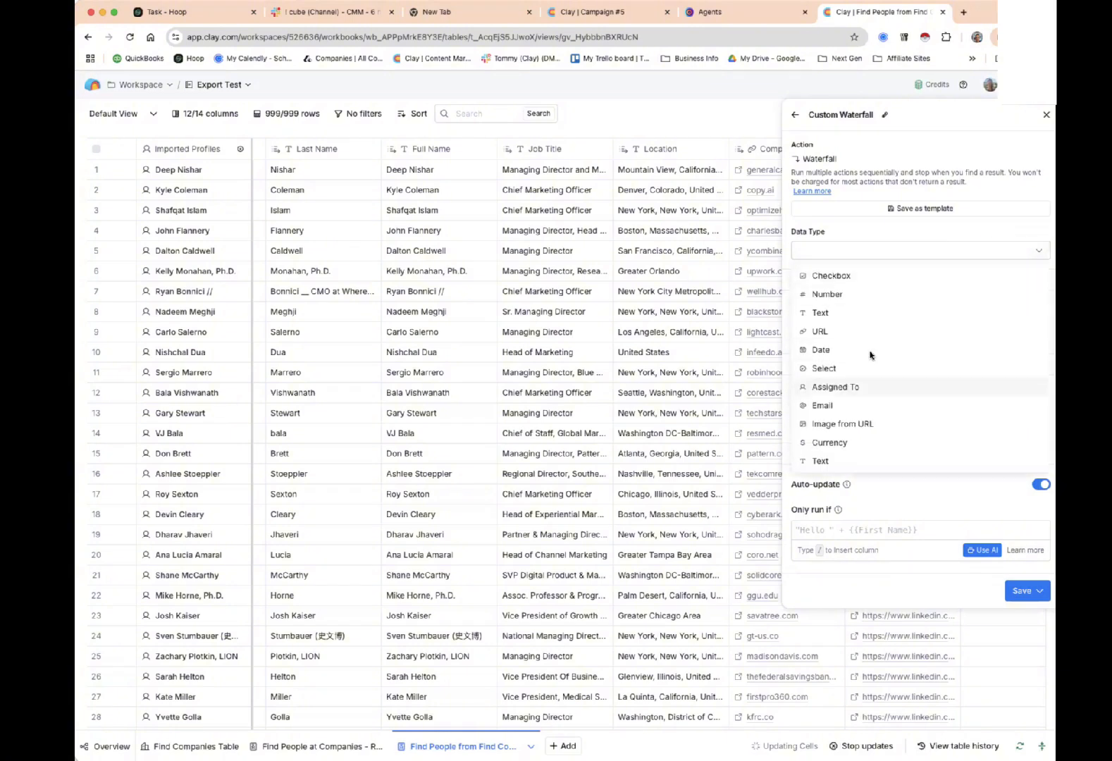
left_click(866, 404)
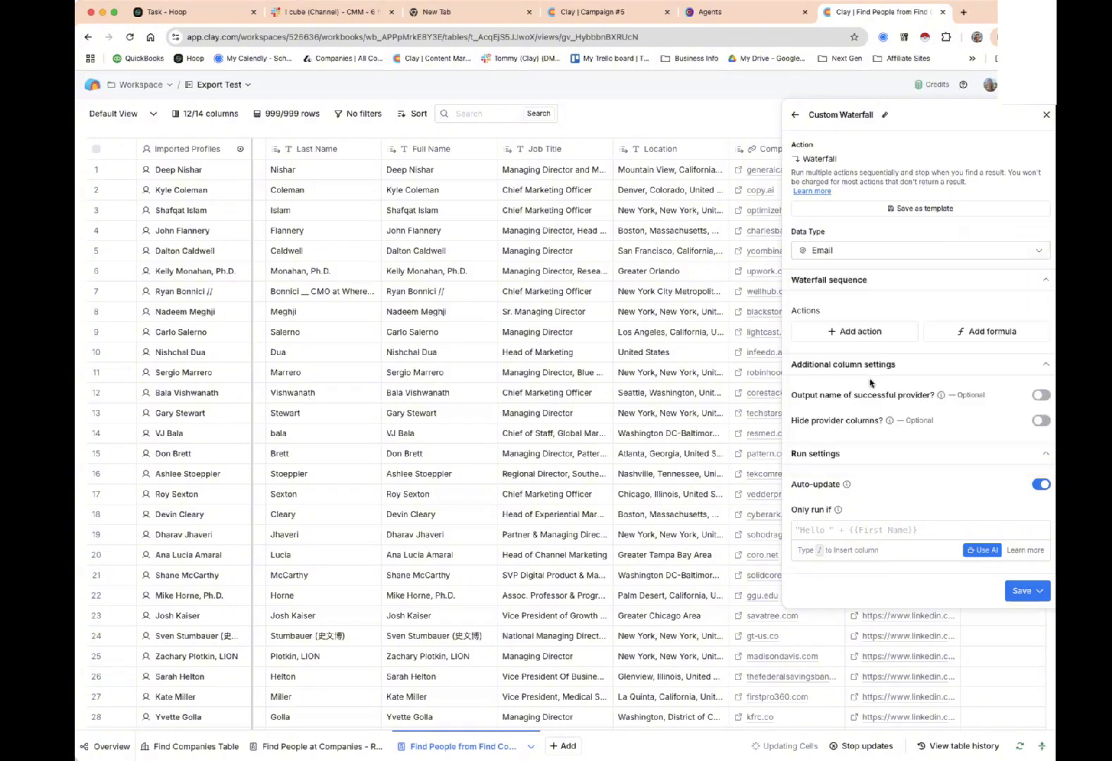
Add the Clay HTTP API action as the waterfall's first step, found by searching 'api'.
left_click(865, 331)
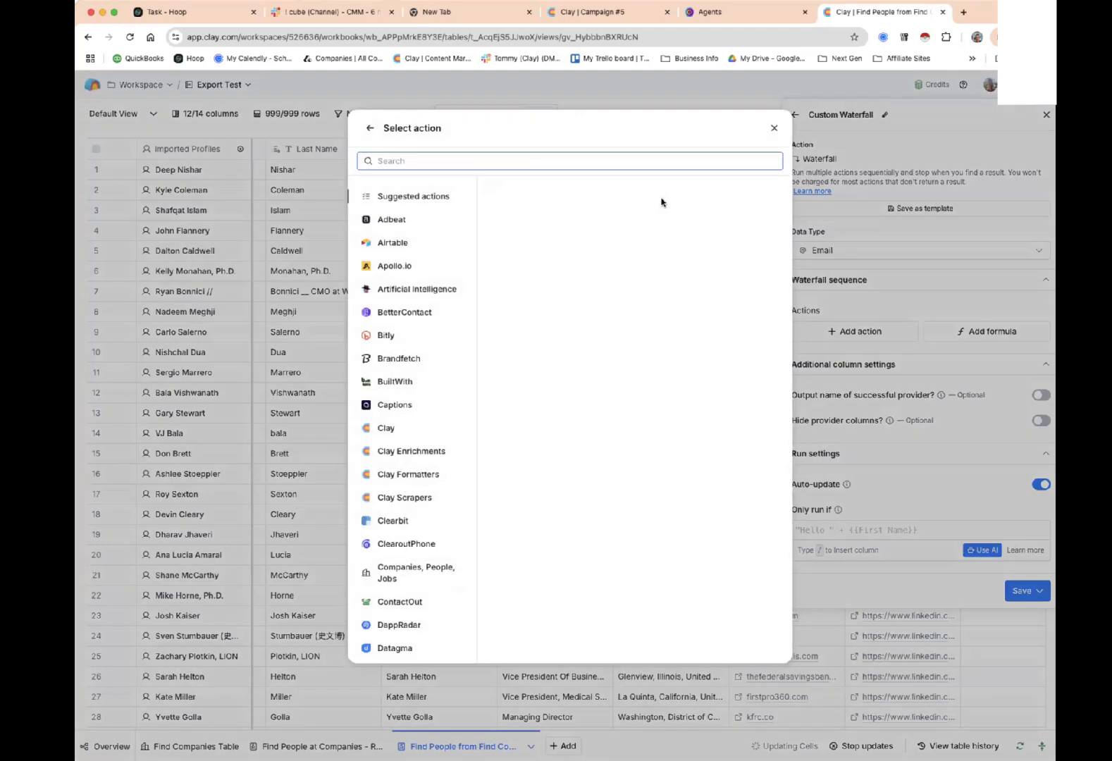
type("api")
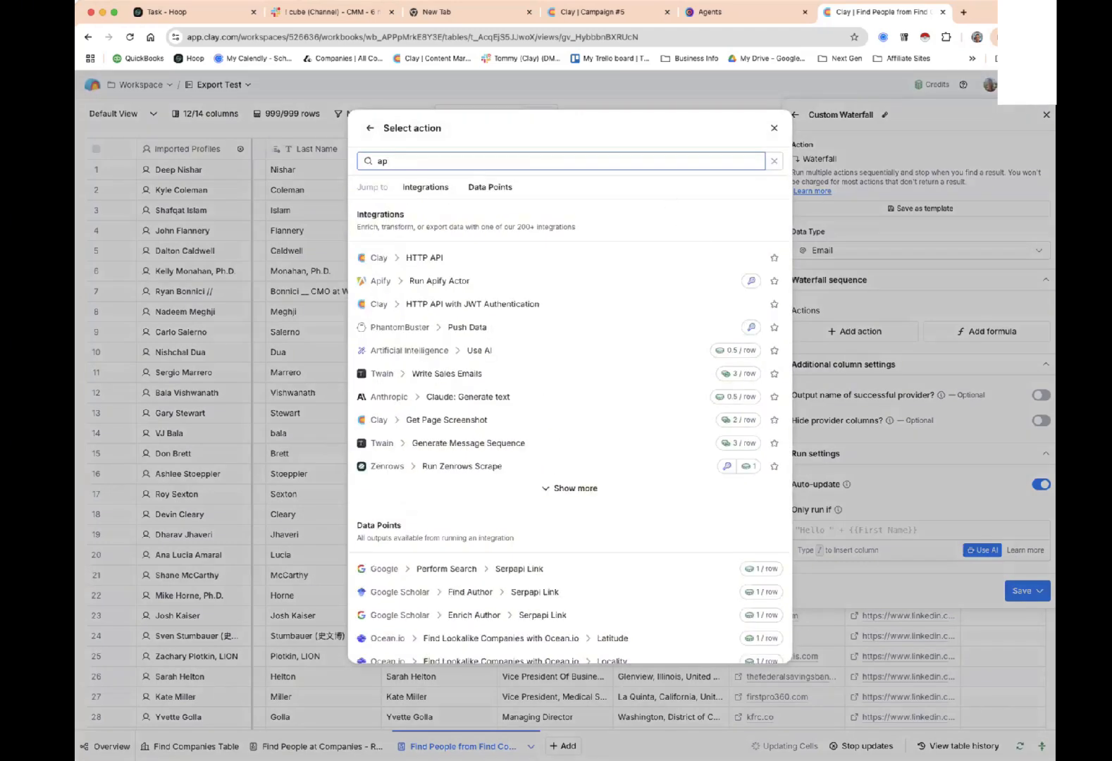
key("BackSpace")
key("BackSpace")
type("vali")
key("BackSpace")
key("BackSpace")
key("BackSpace")
key("BackSpace")
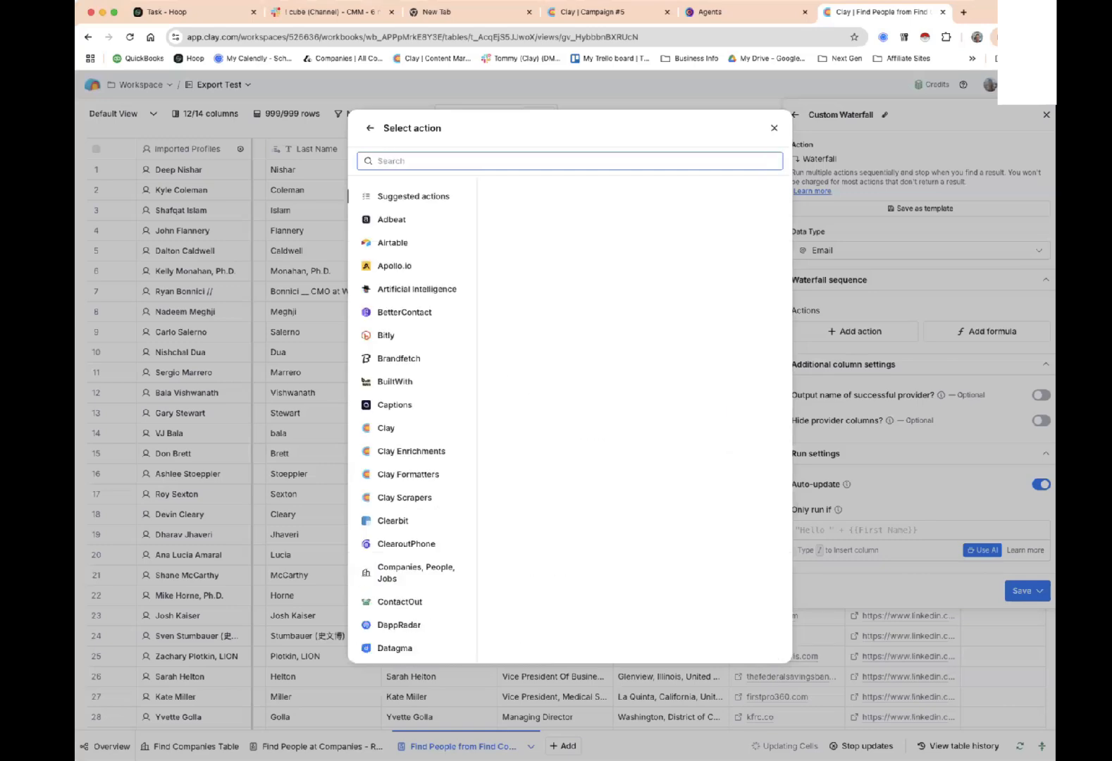
type("million")
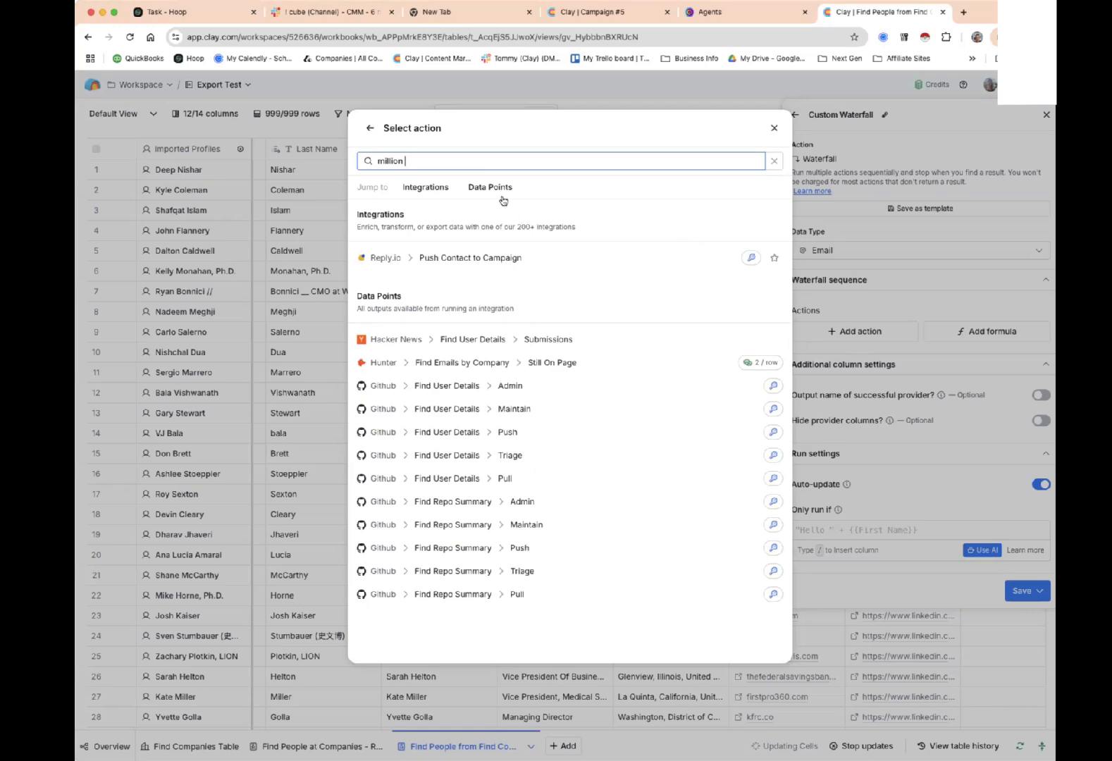
left_click_drag(419, 161, 358, 158)
type("api")
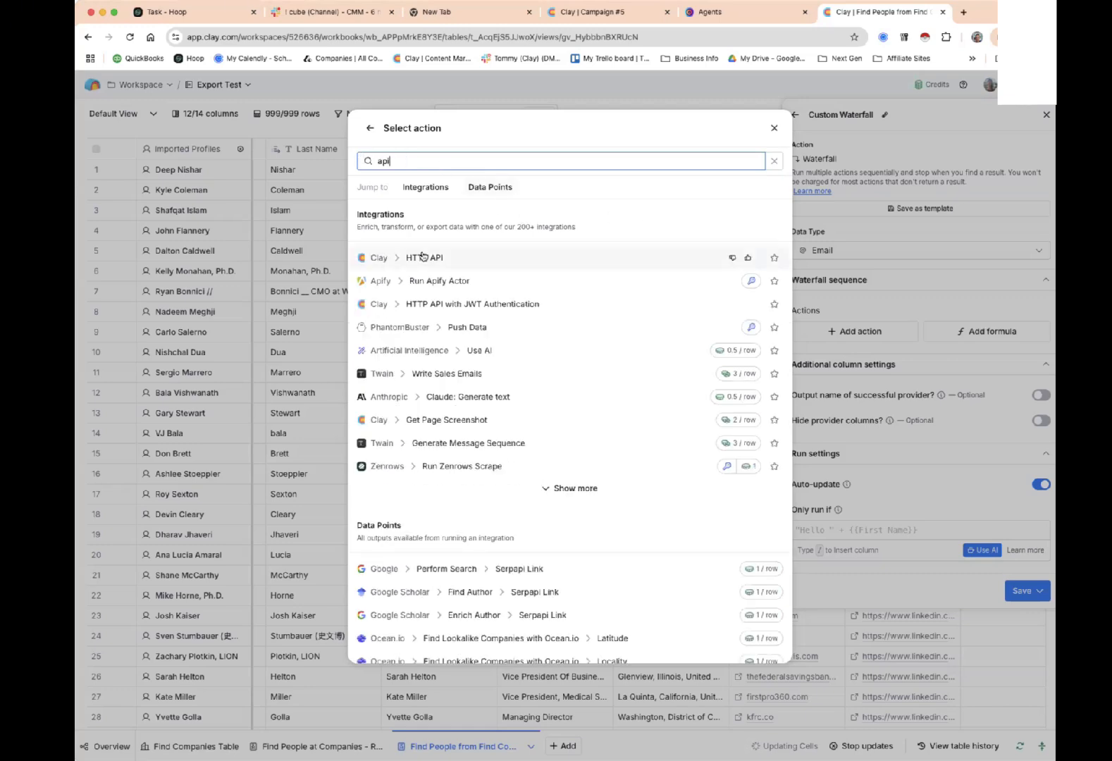
left_click(423, 257)
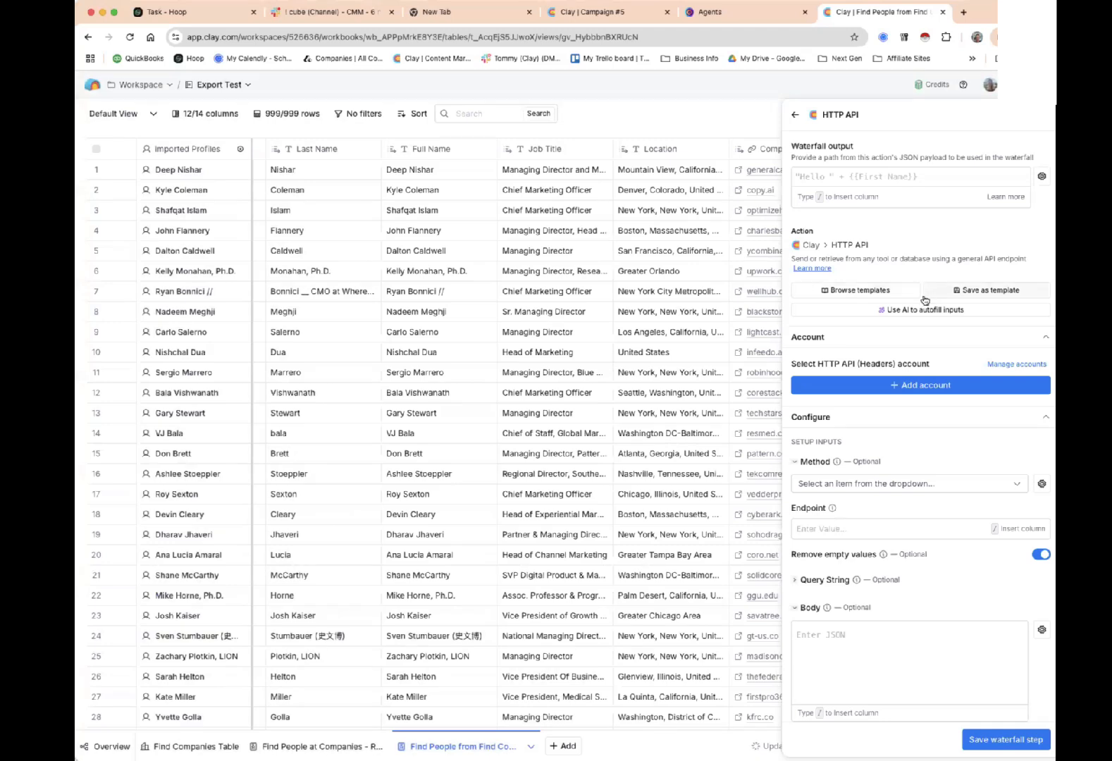
Apply the saved Million Verifier template, mapping the Domain column to both Email and Email Host.
scroll(923, 300, "down", 3)
scroll(902, 296, "up", 3)
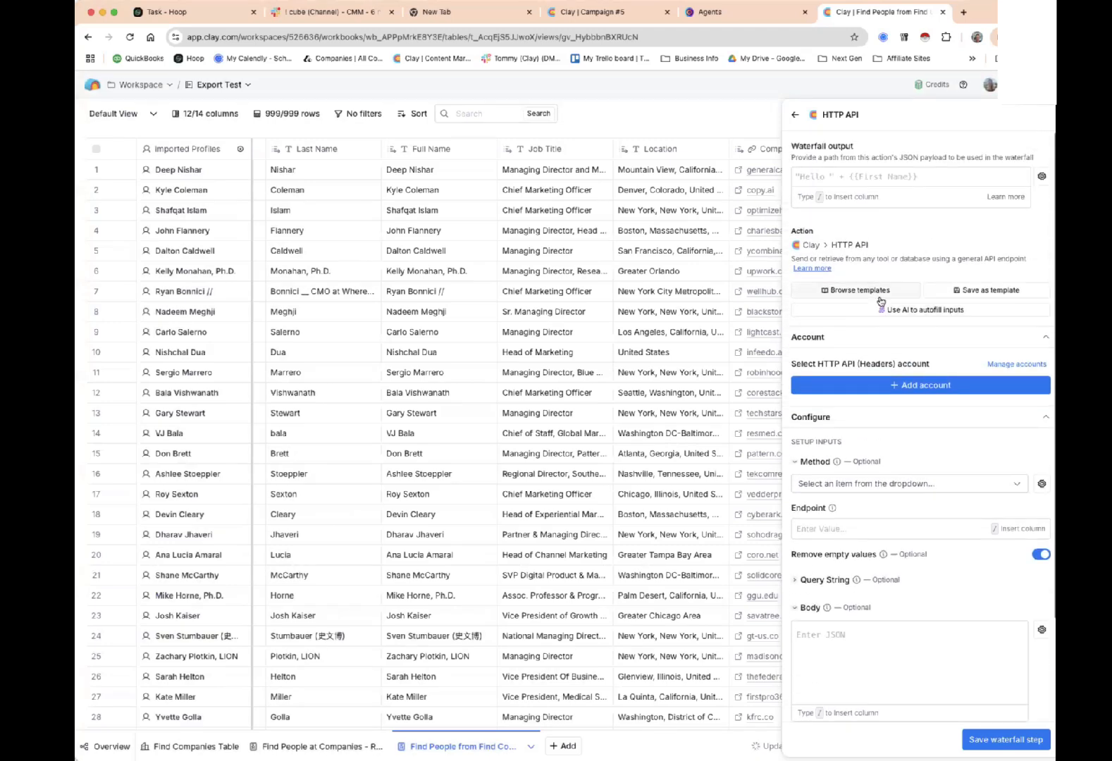
left_click(874, 291)
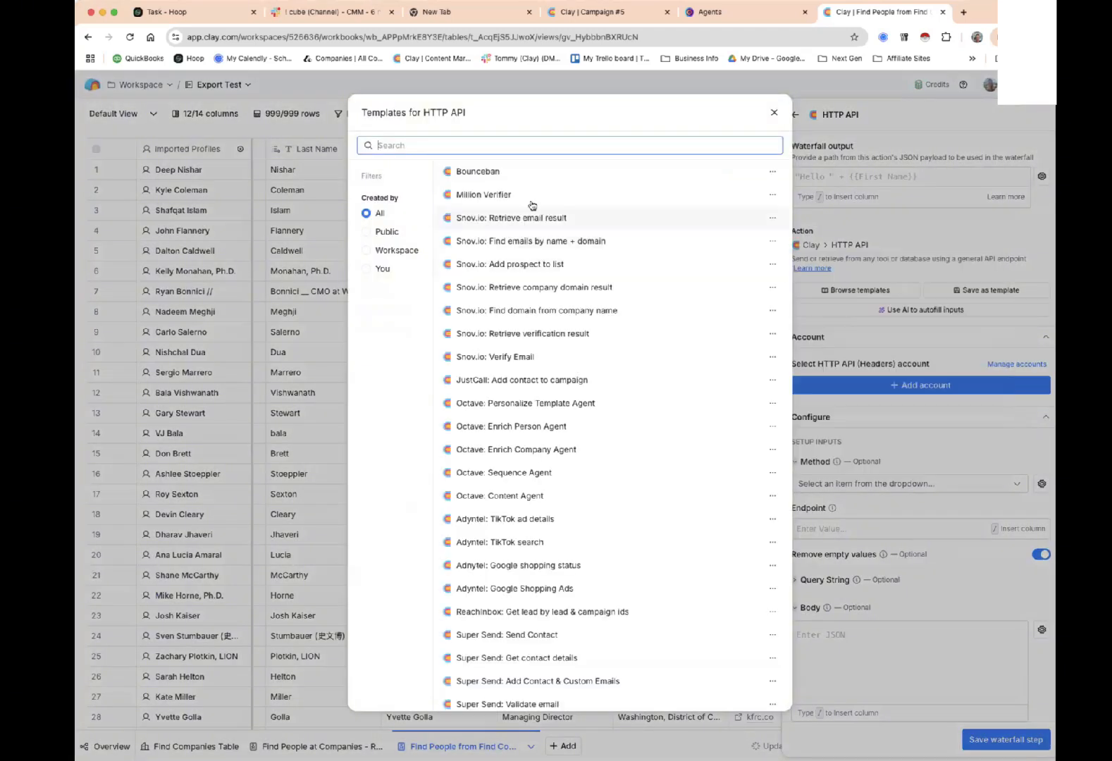
left_click(536, 205)
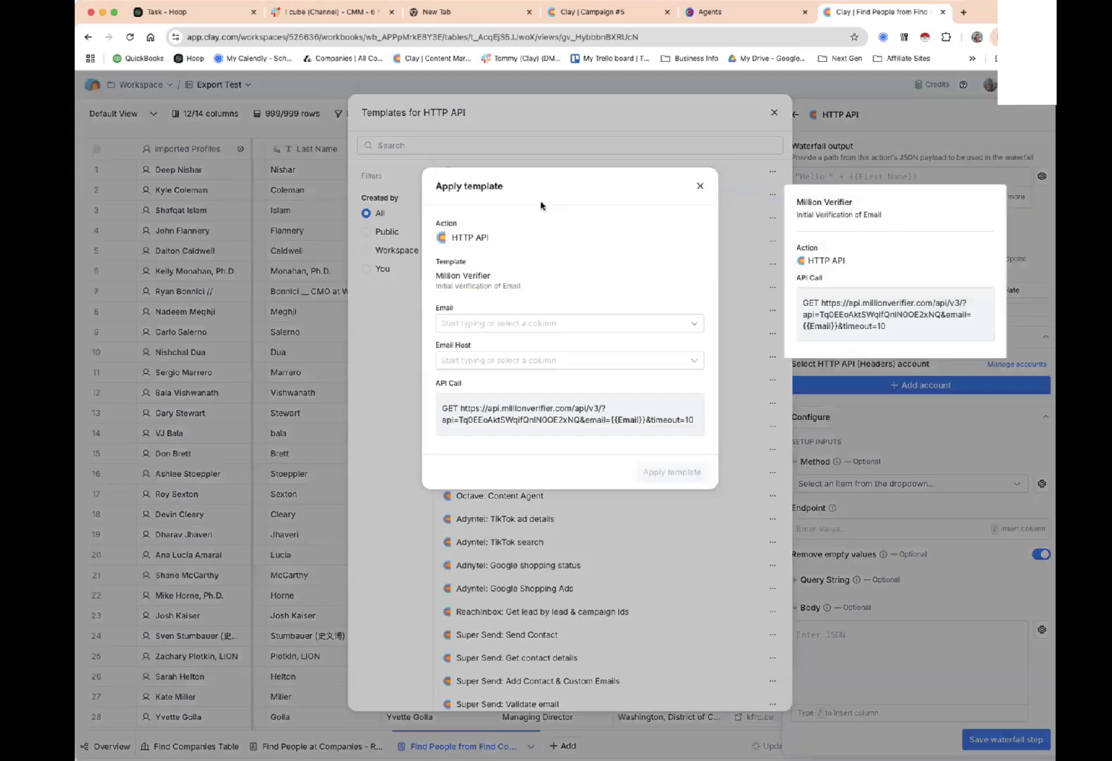
left_click(581, 333)
left_click(567, 403)
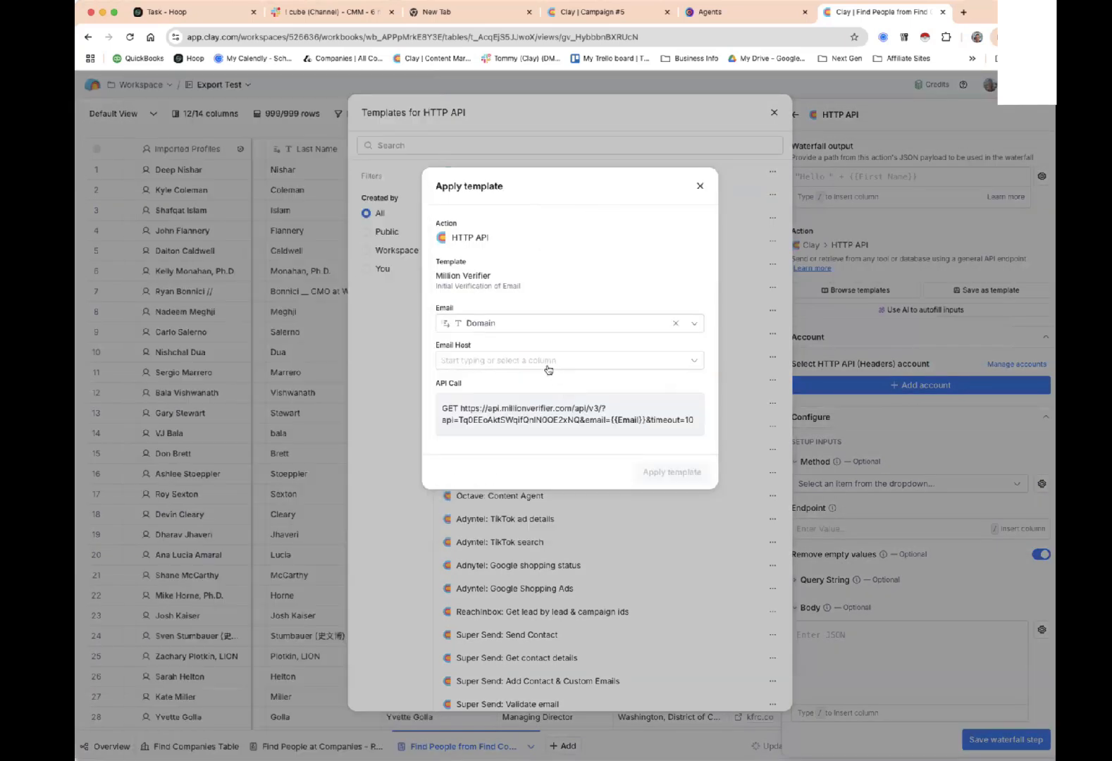
left_click(548, 367)
left_click(546, 452)
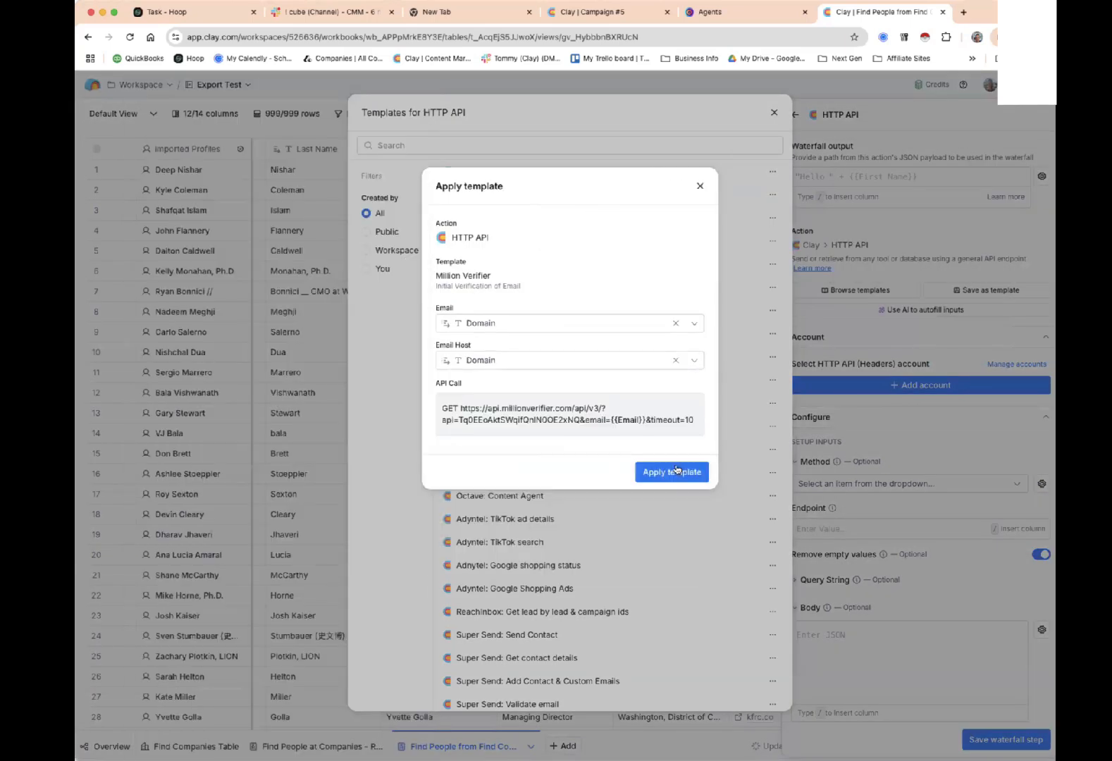
left_click(675, 471)
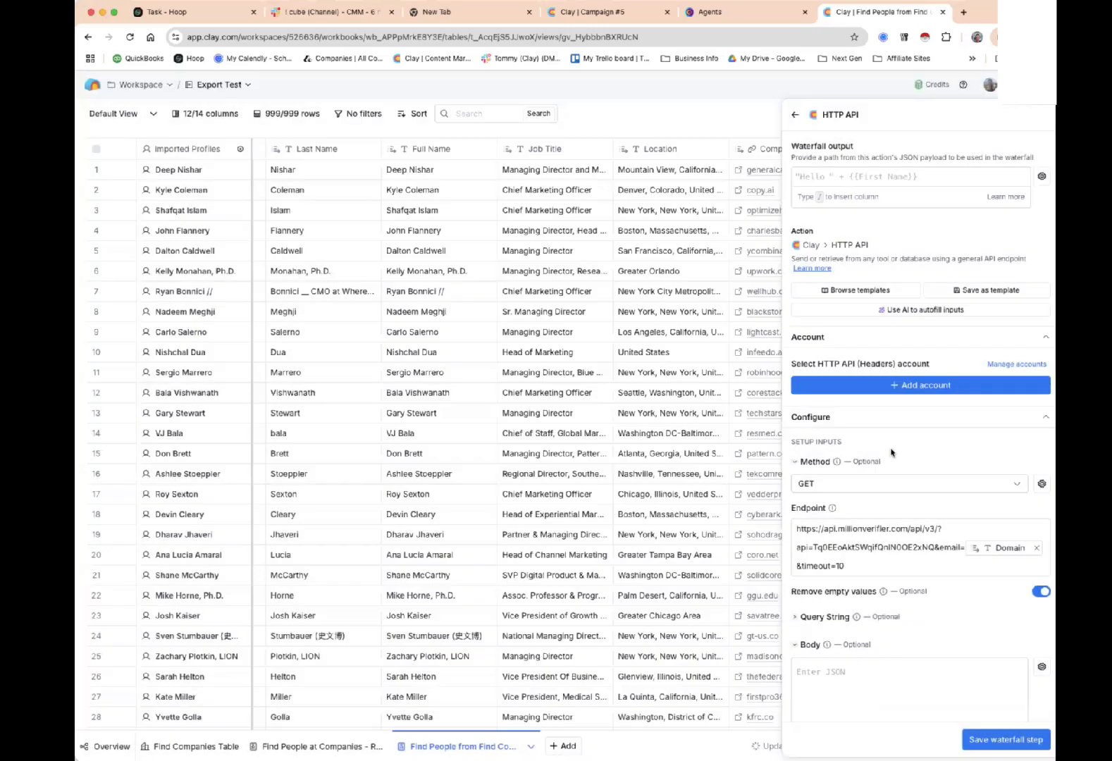
scroll(891, 452, "down", 3)
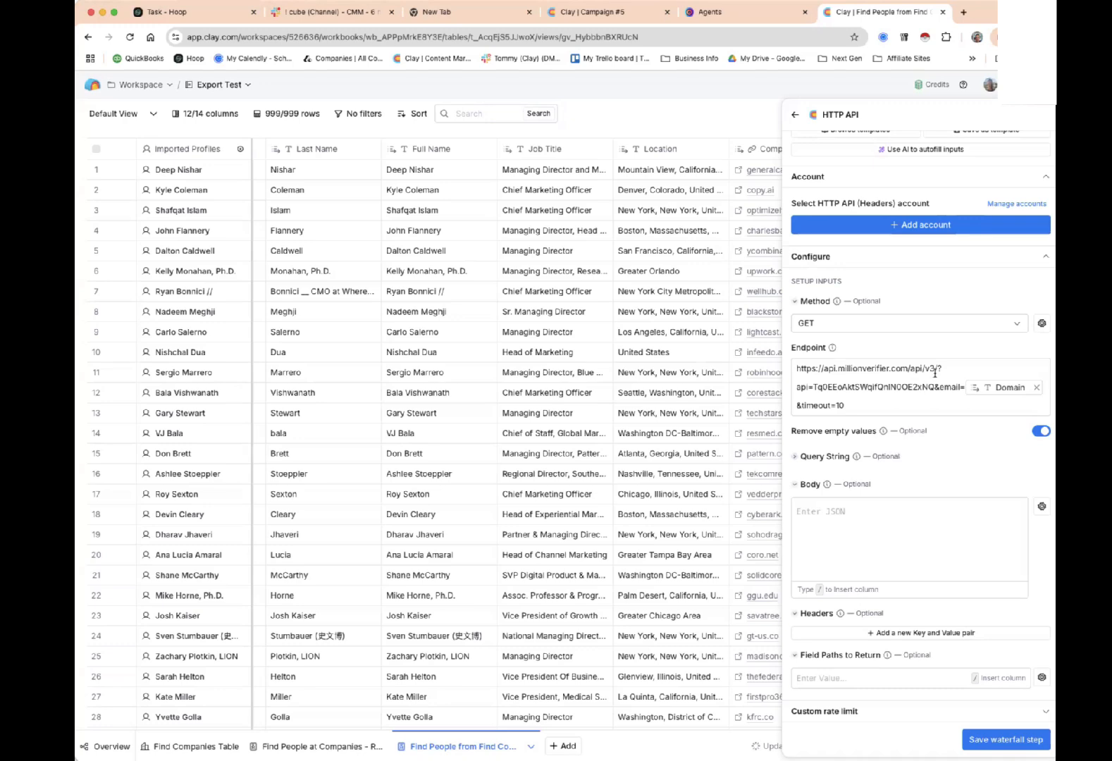
Save the HTTP API call as a step in the custom email waterfall.
scroll(959, 464, "up", 5)
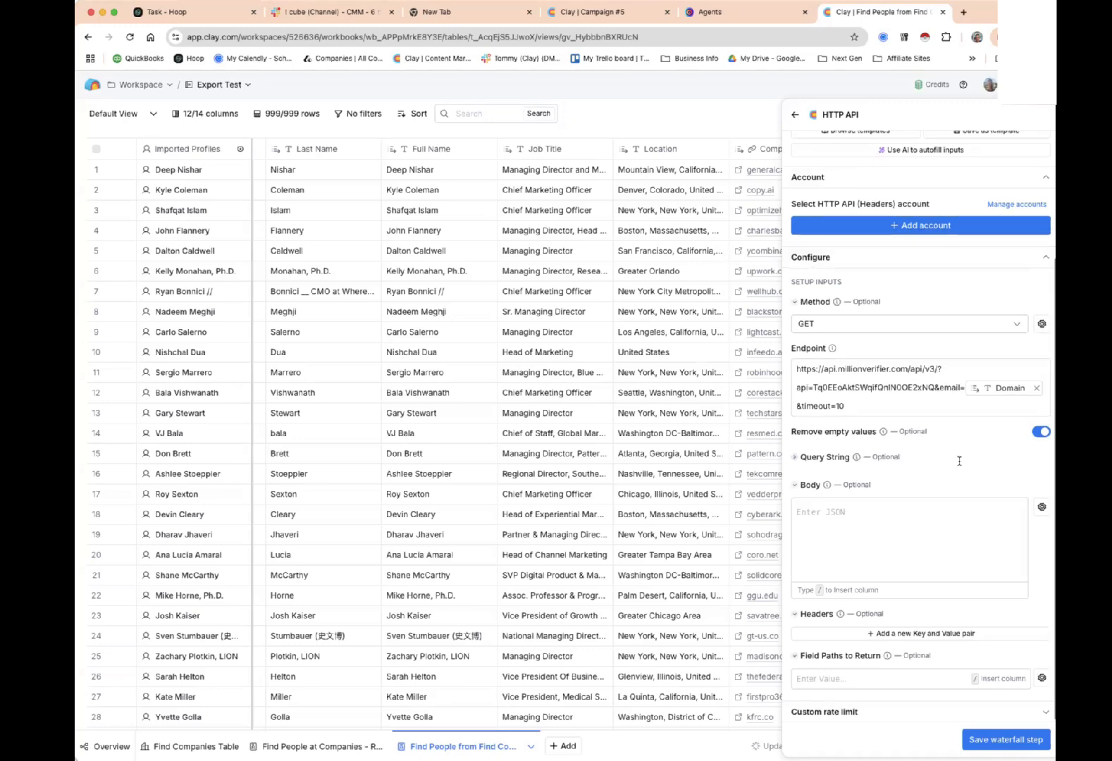
scroll(959, 465, "down", 5)
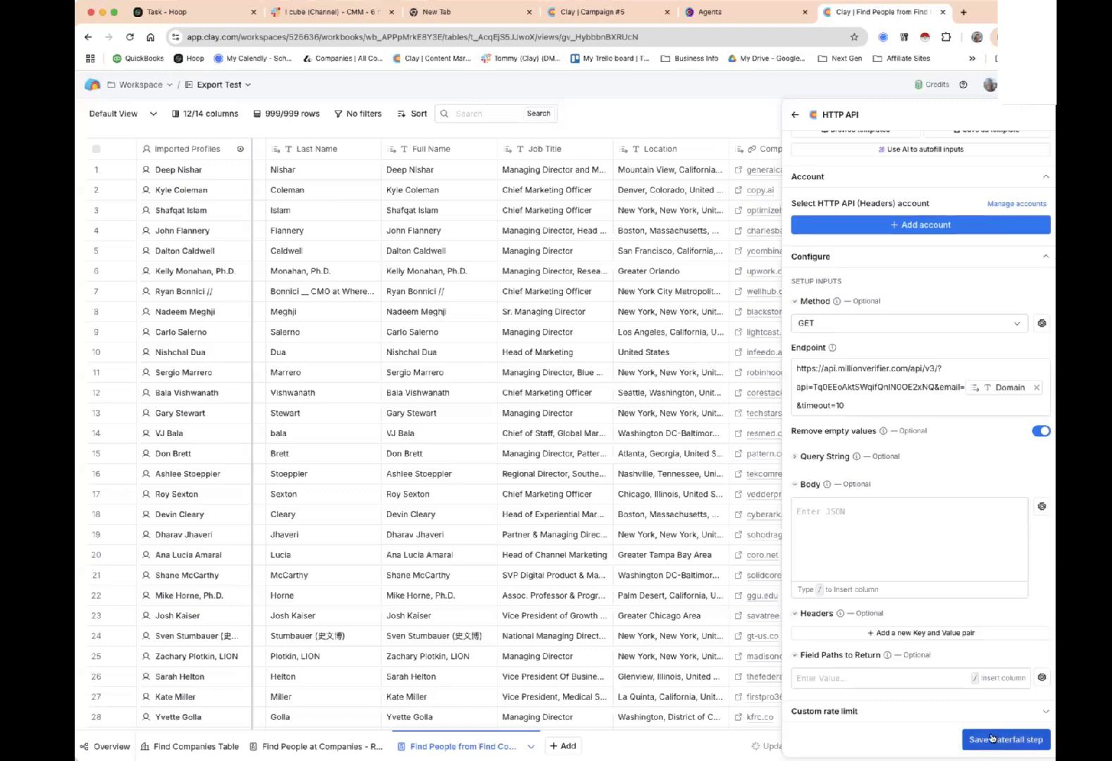
left_click(990, 738)
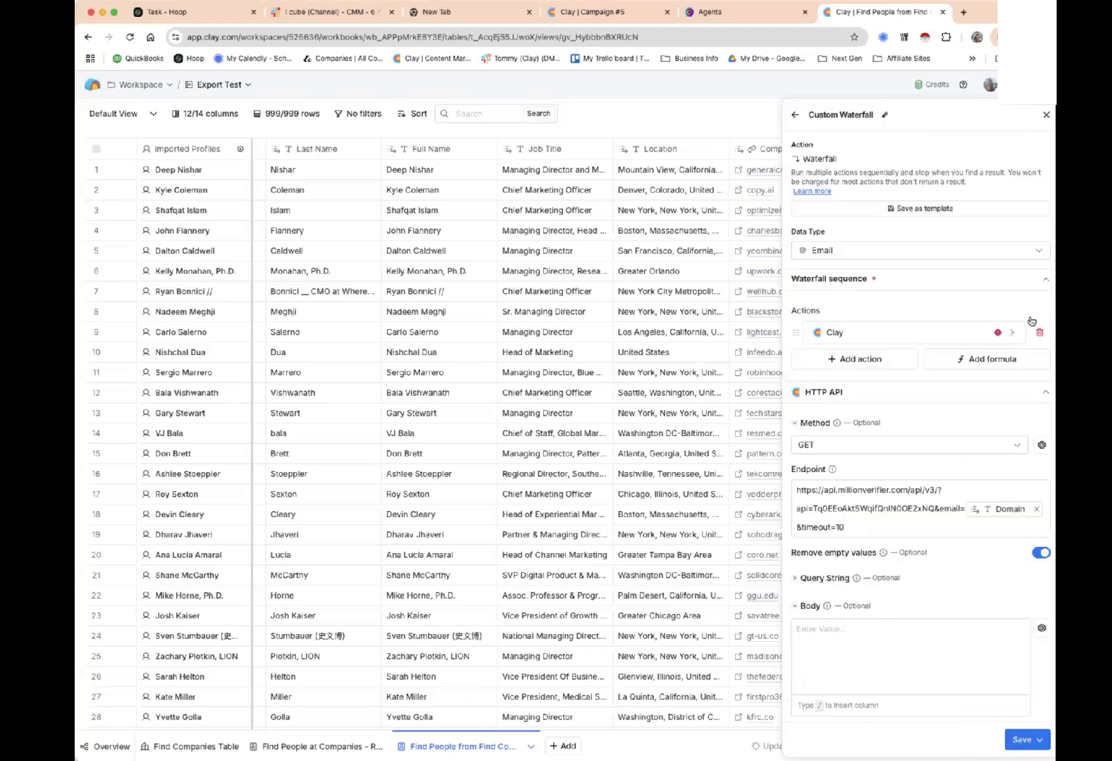
Dismiss the action picker without adding anything and close the Custom Waterfall settings.
left_click(860, 361)
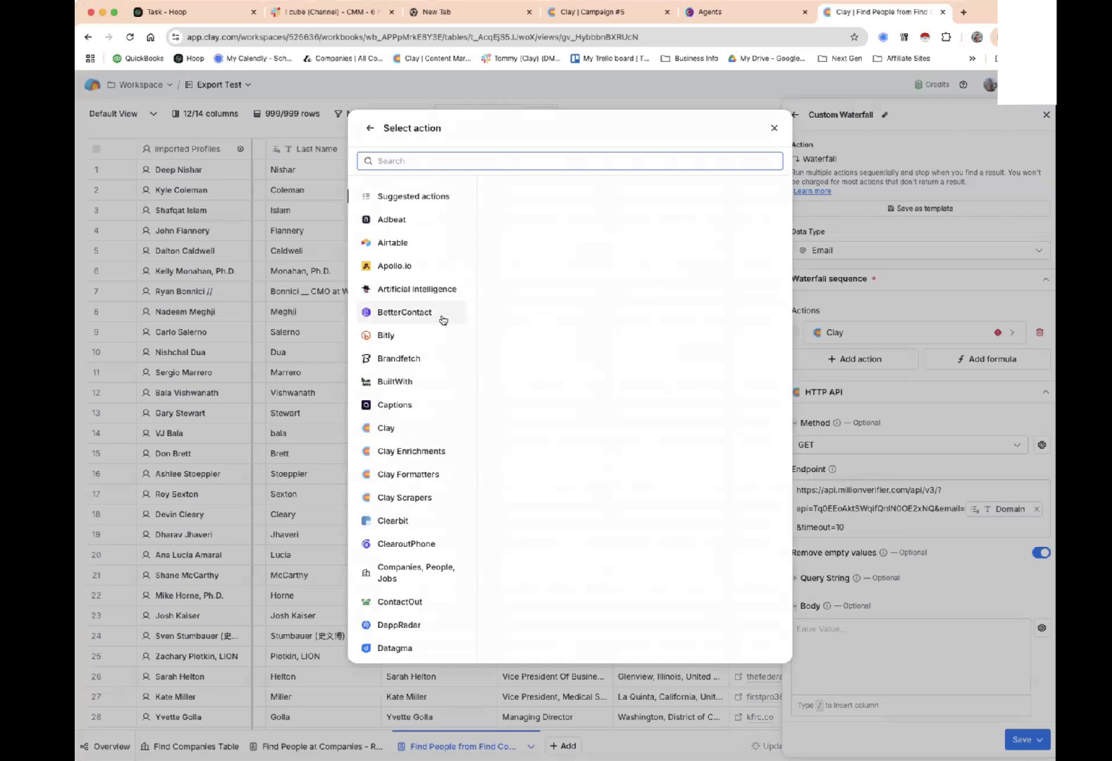
scroll(442, 317, "down", 6)
scroll(441, 318, "up", 5)
scroll(446, 318, "up", 2)
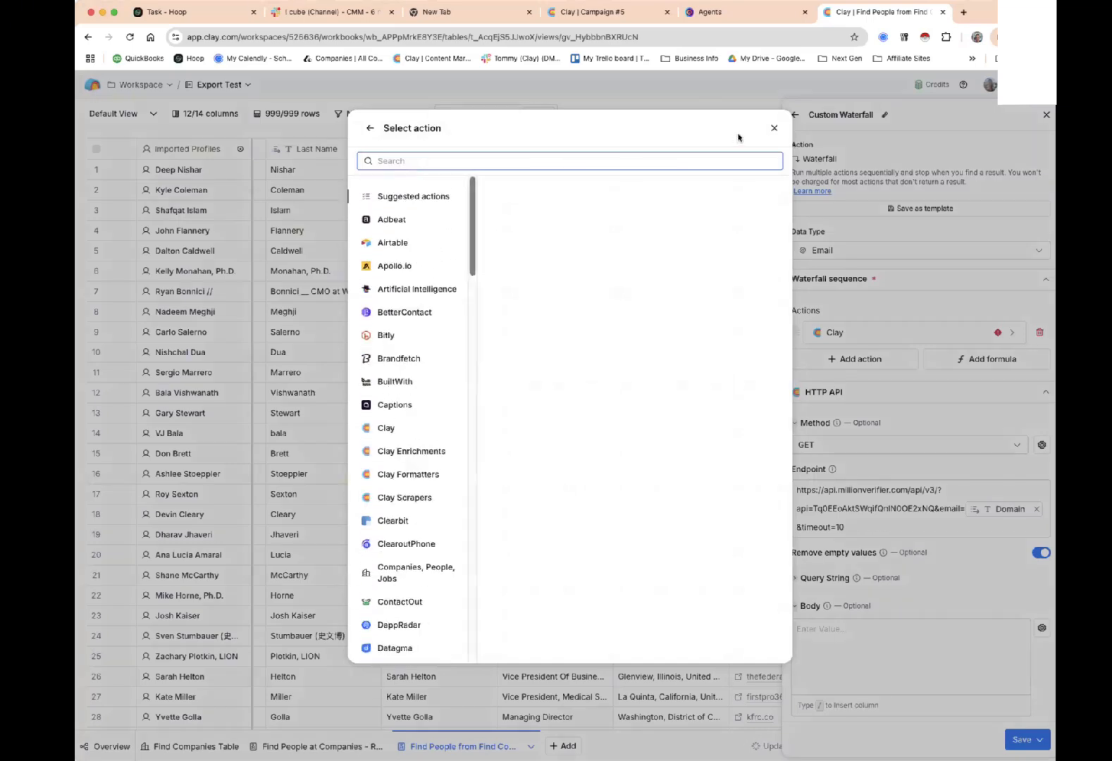
left_click(773, 127)
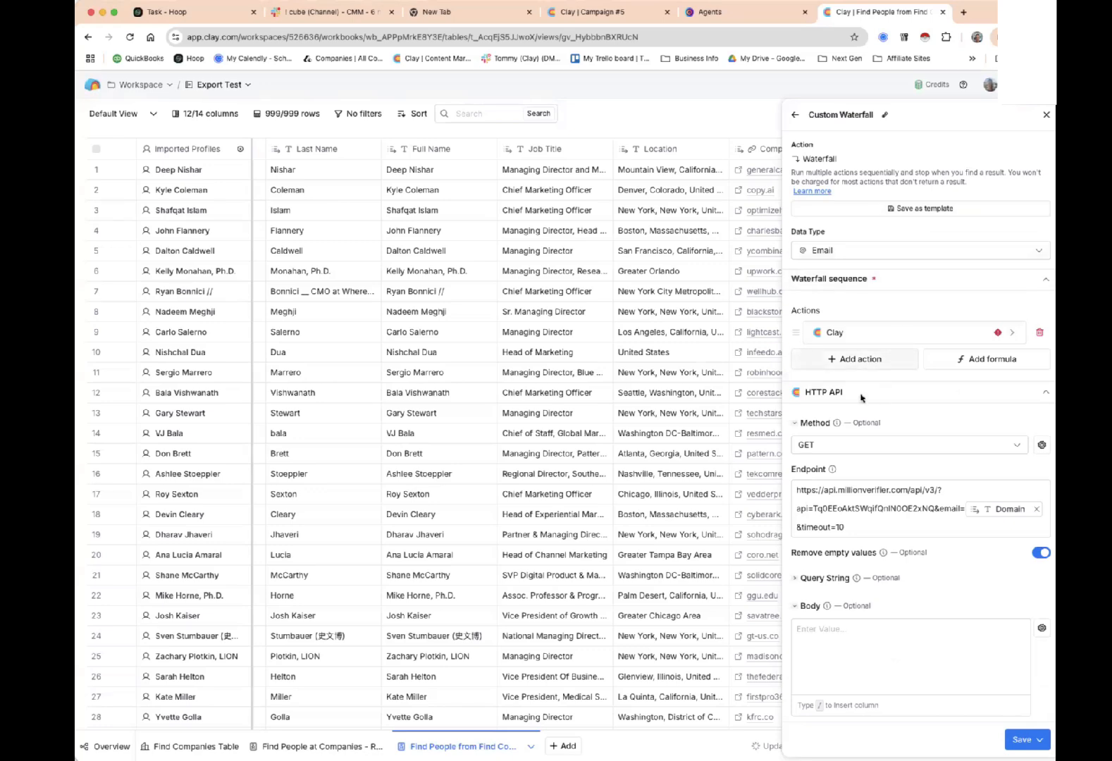
left_click(1046, 115)
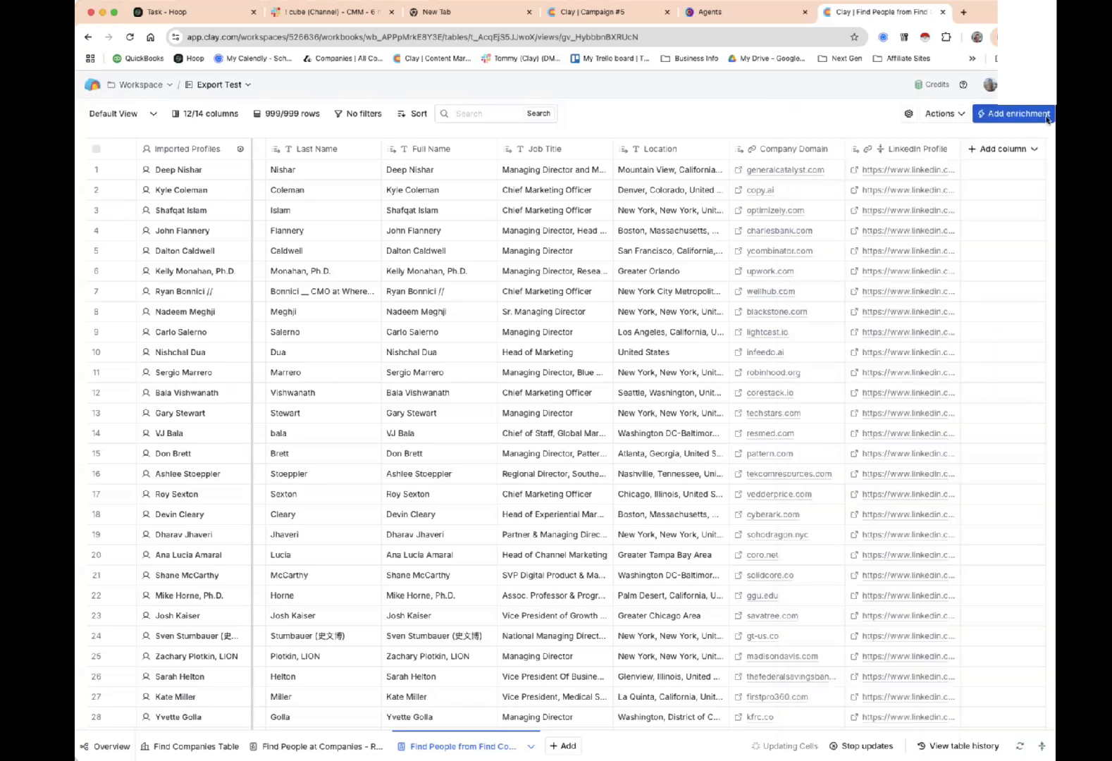
Add an enrichment column, searching 'email', and pick the Work Email waterfall.
left_click(1011, 150)
left_click(1004, 178)
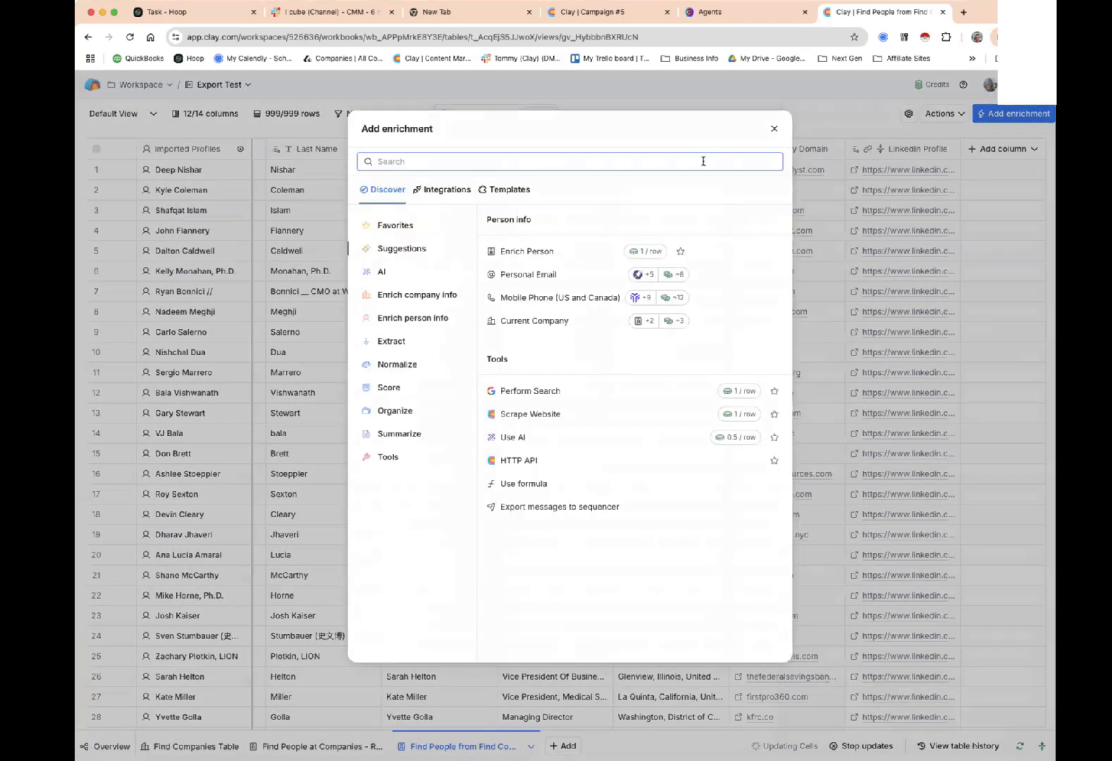
type("email")
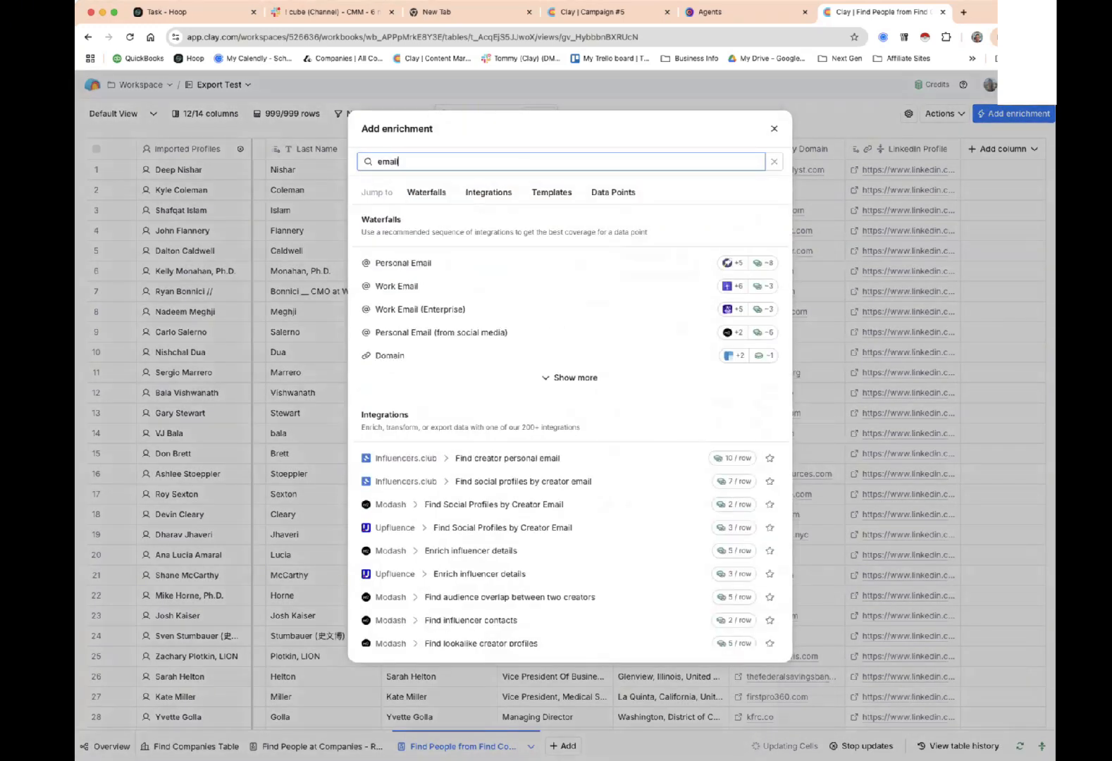
left_click(528, 290)
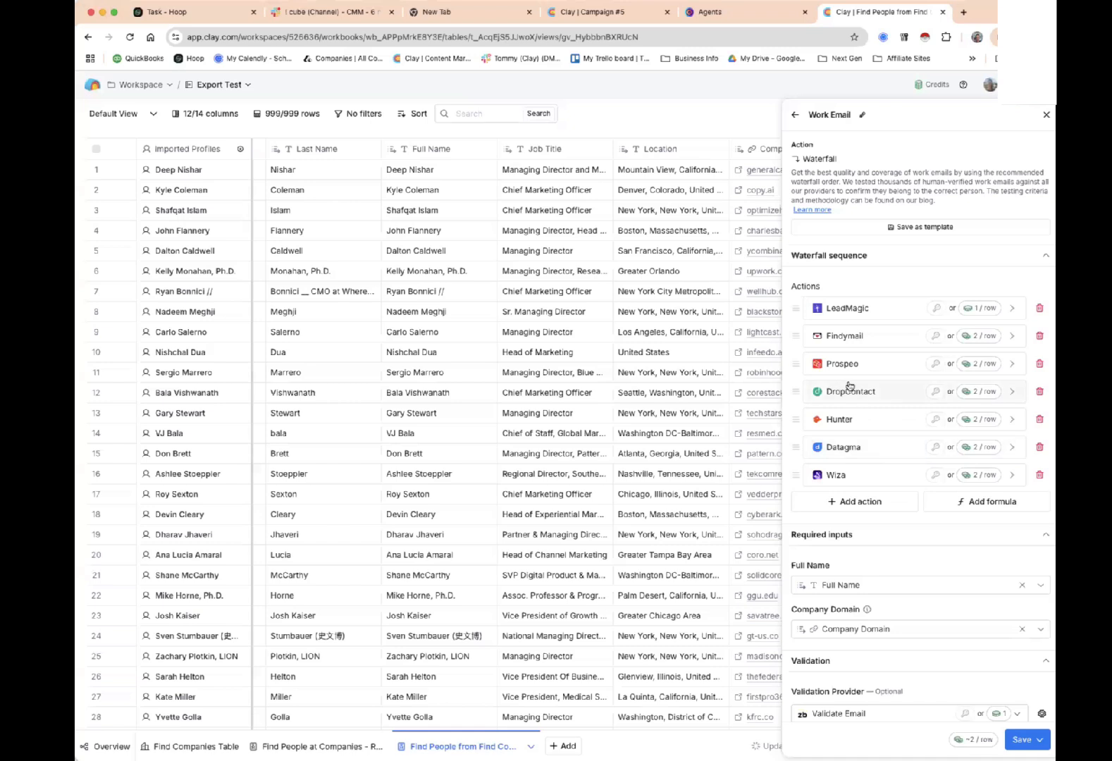
Remove DropContact, Hunter and Datagma from the Work Email waterfall sequence.
left_click(1039, 391)
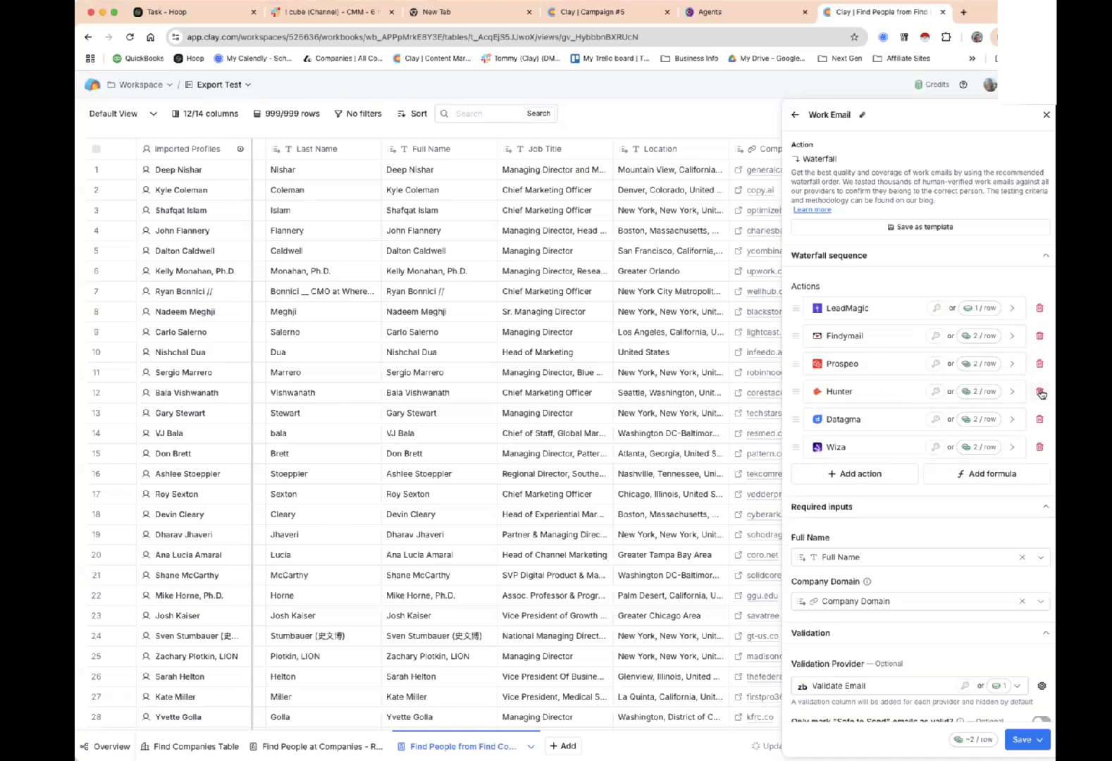
left_click(1039, 391)
left_click(1039, 392)
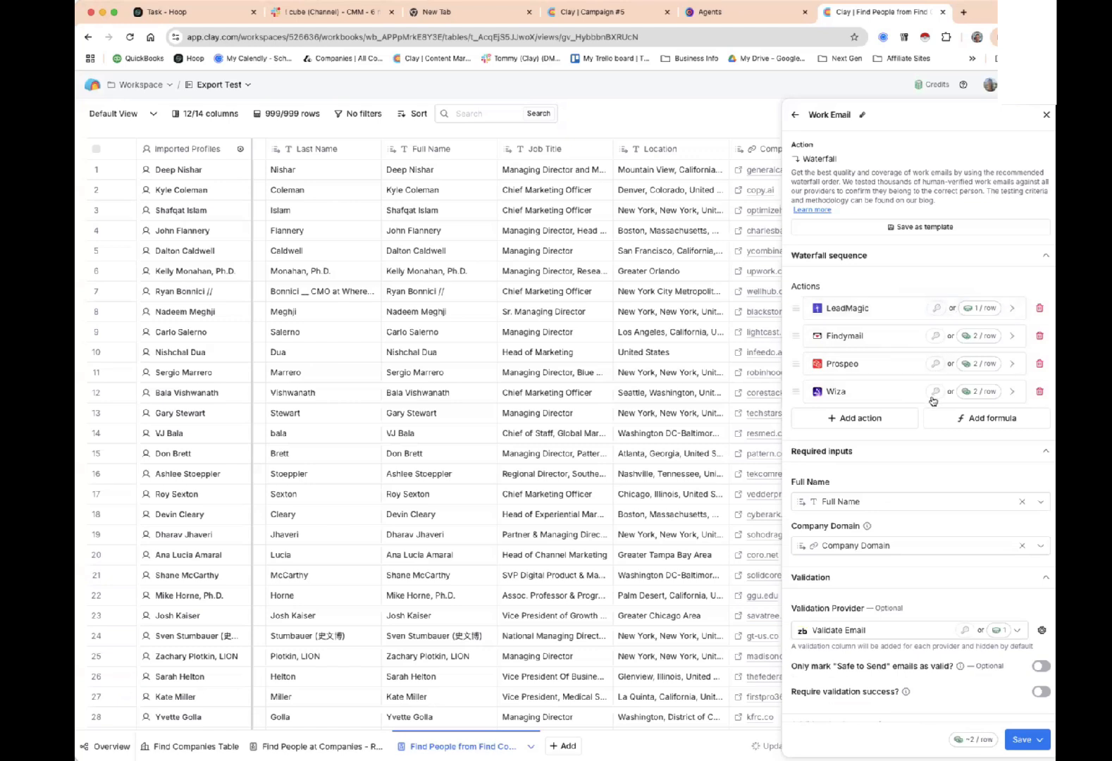
Remove the Validate Email validation provider and save the waterfall without running it.
scroll(955, 459, "down", 5)
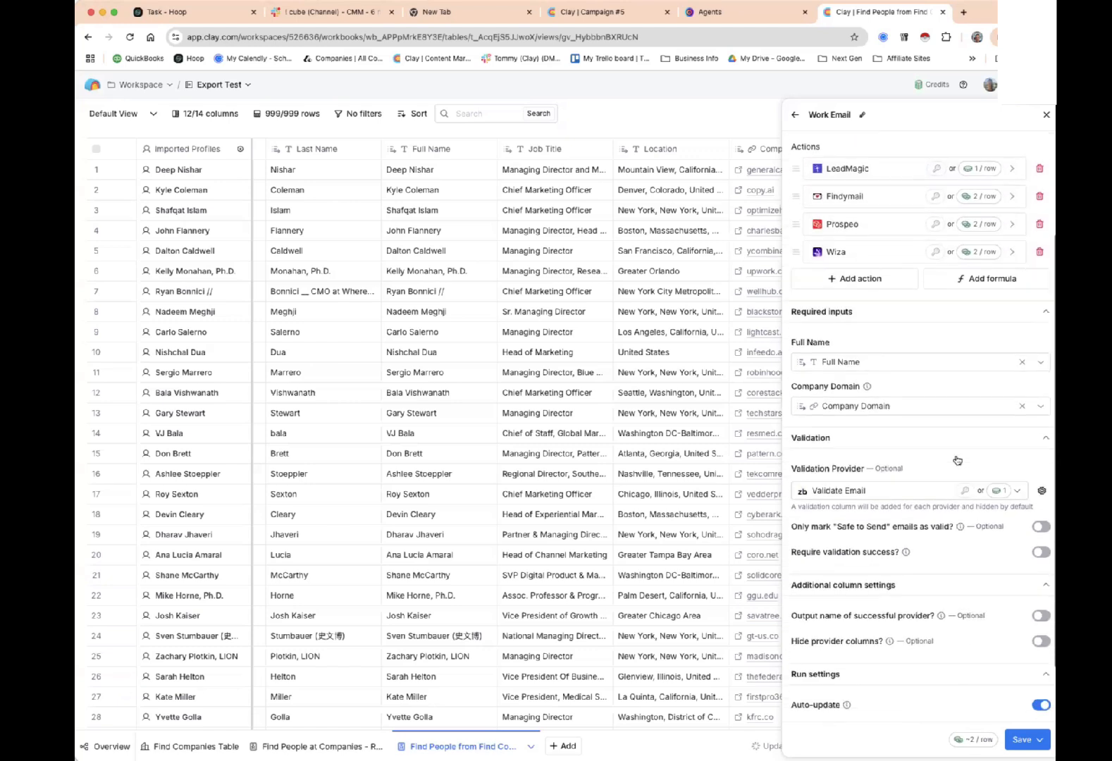
left_click(1042, 432)
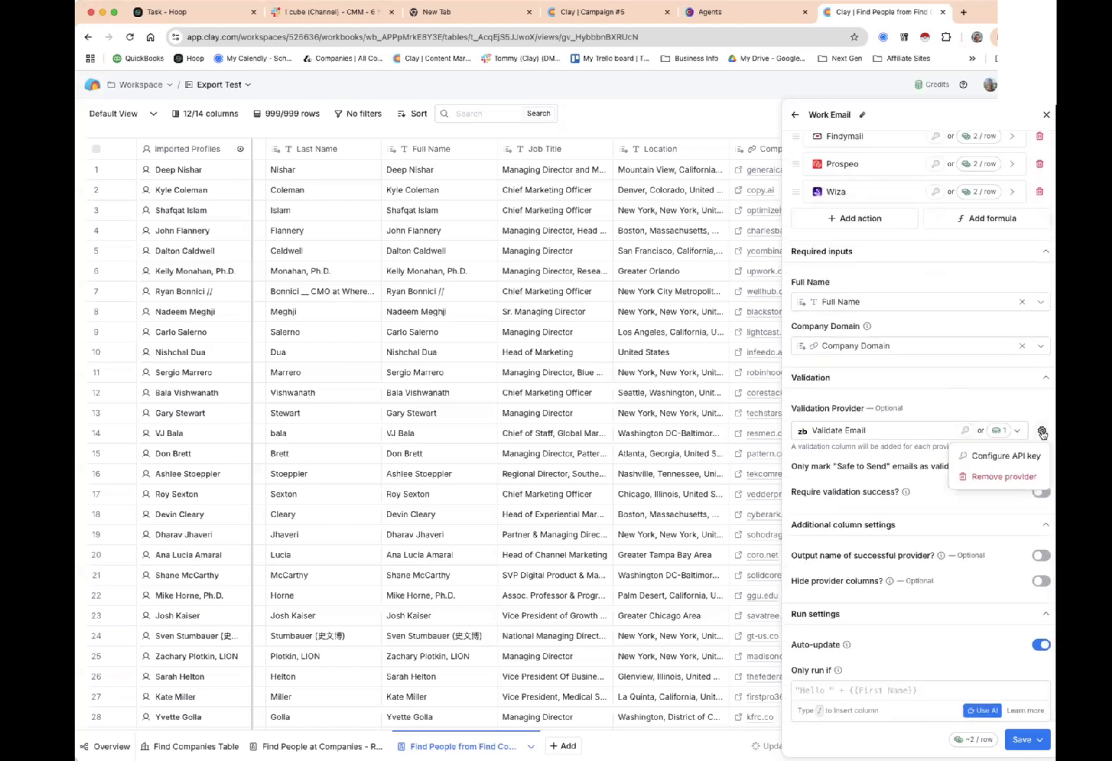
left_click(975, 480)
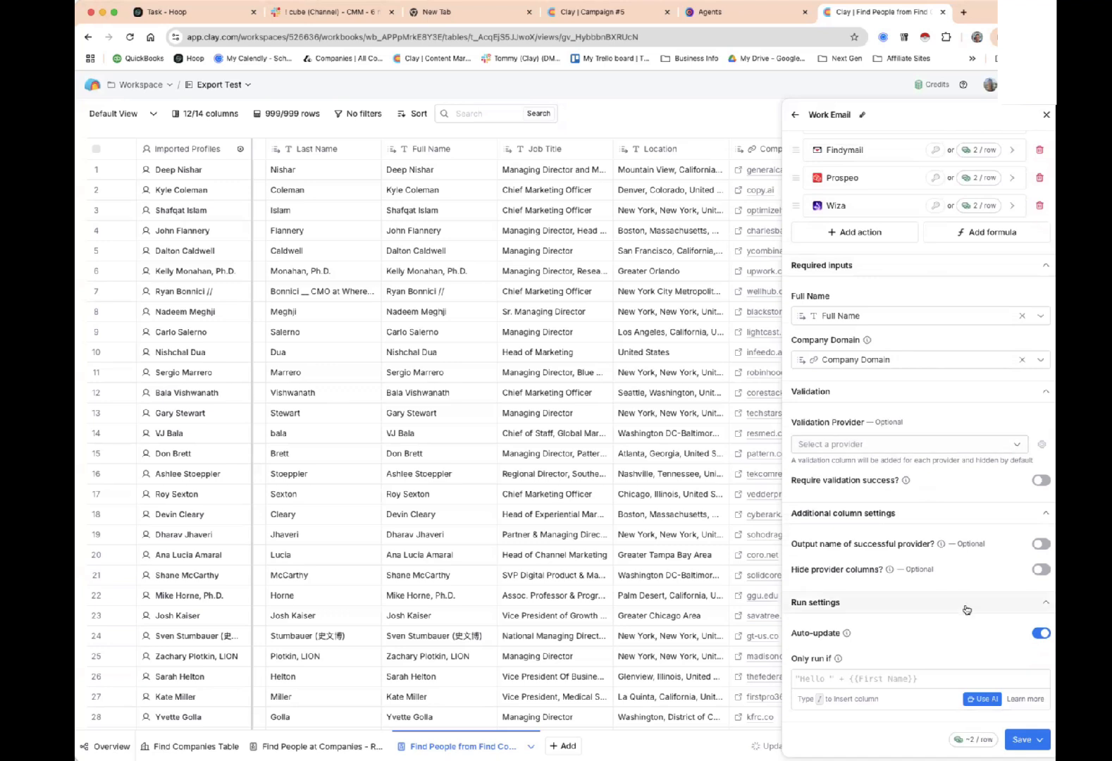
left_click(1019, 739)
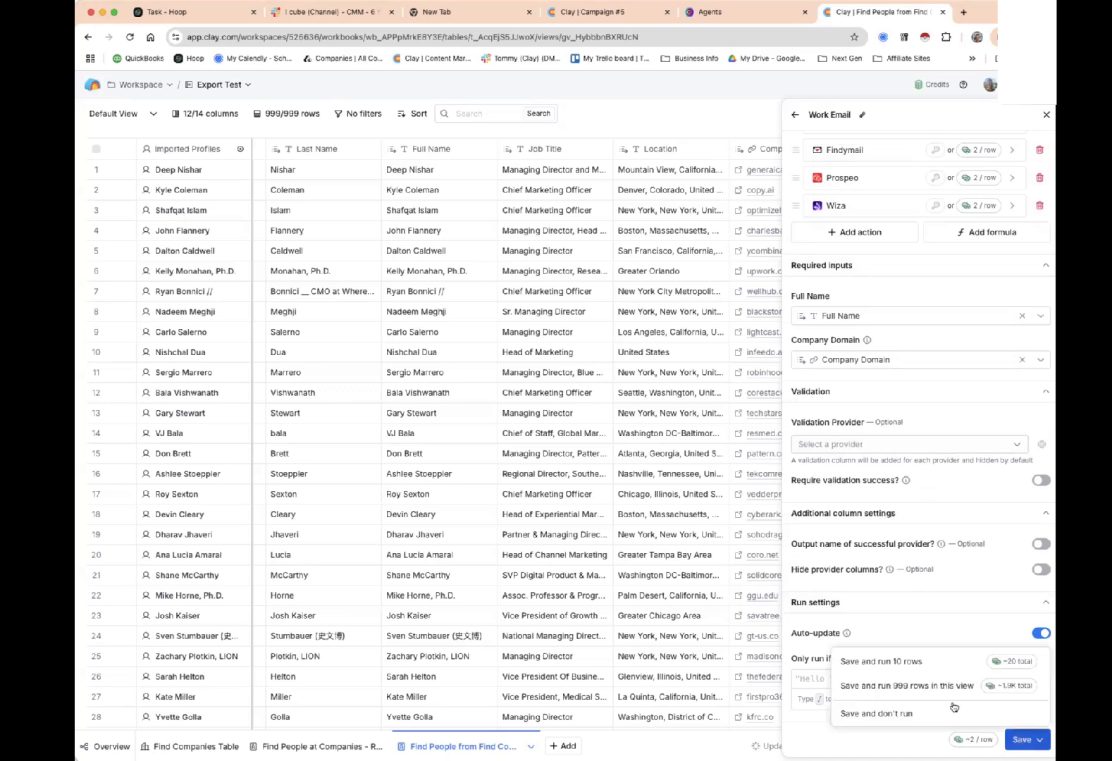
left_click(894, 711)
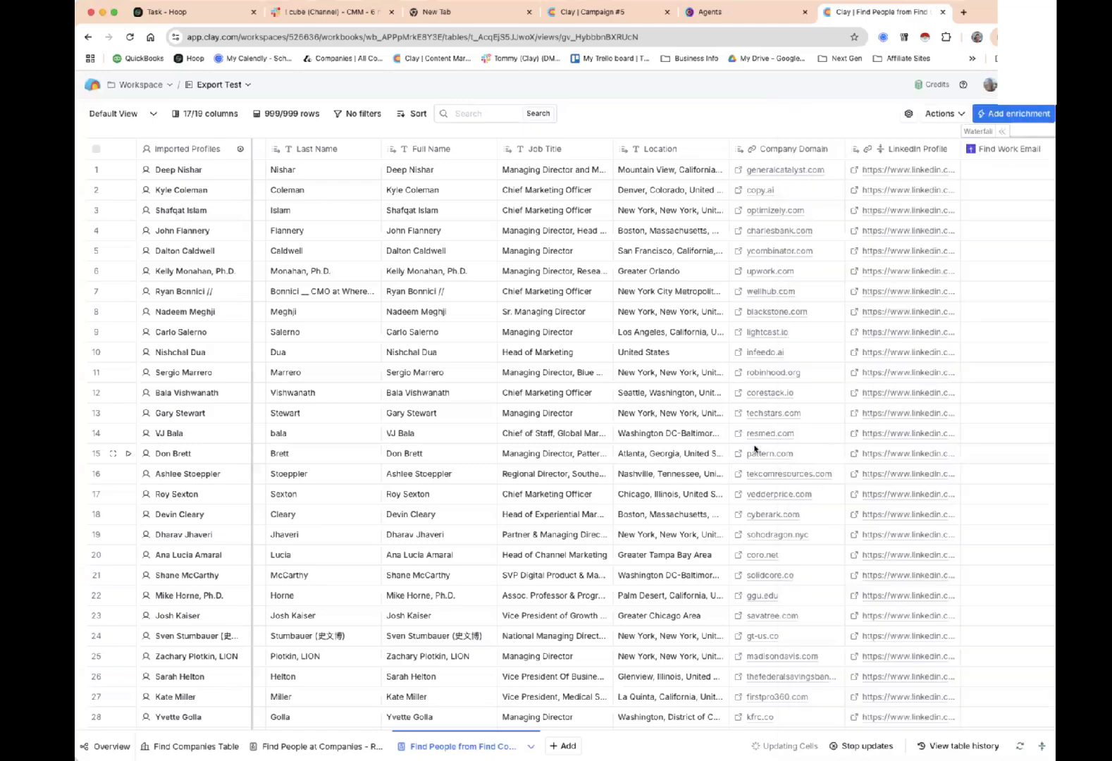
scroll(861, 380, "right", 5)
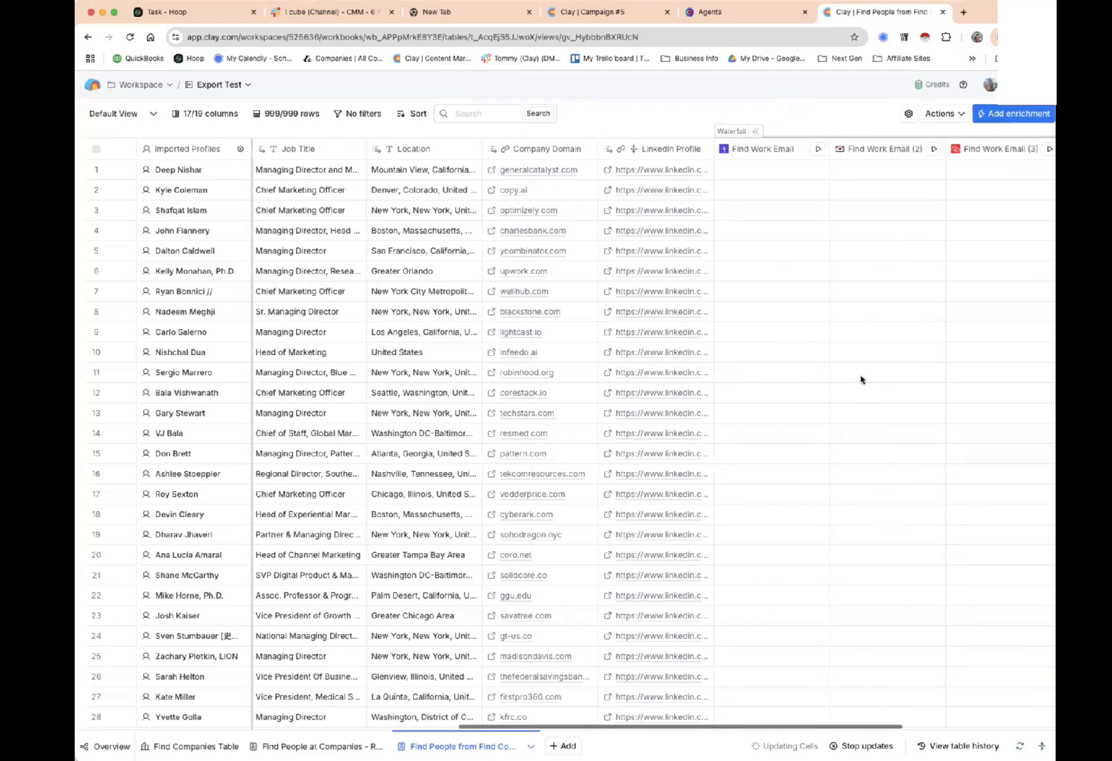
scroll(861, 380, "right", 5)
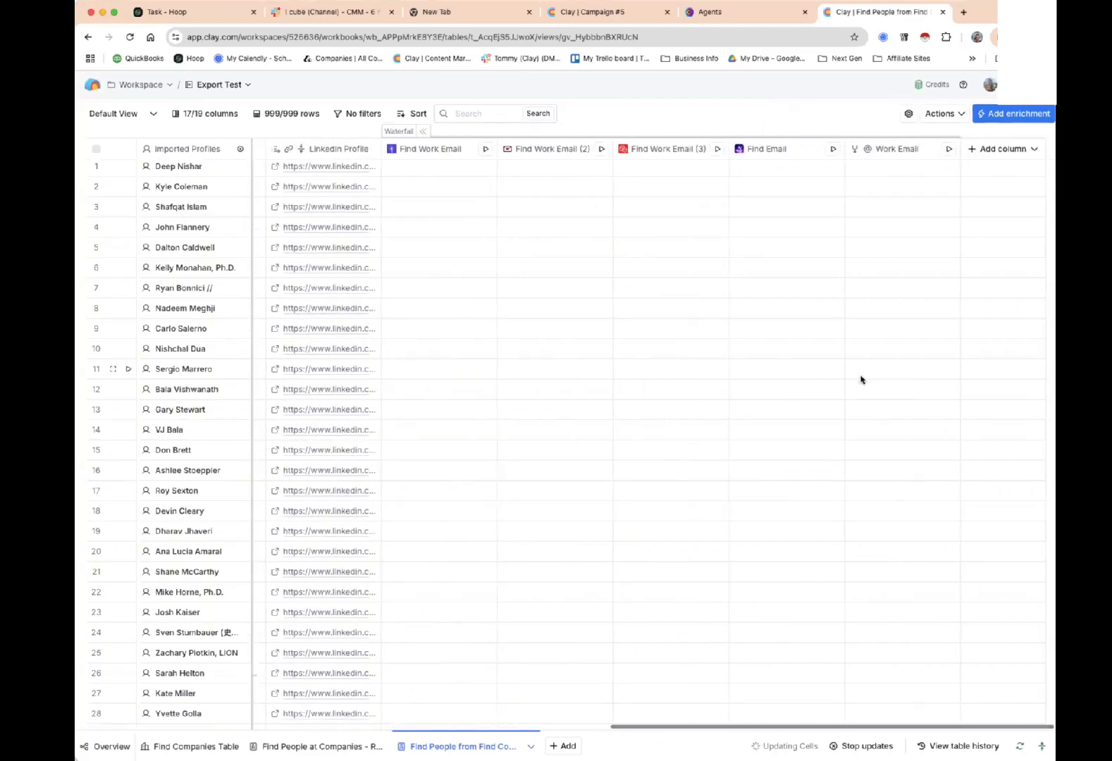
scroll(861, 380, "left", 5)
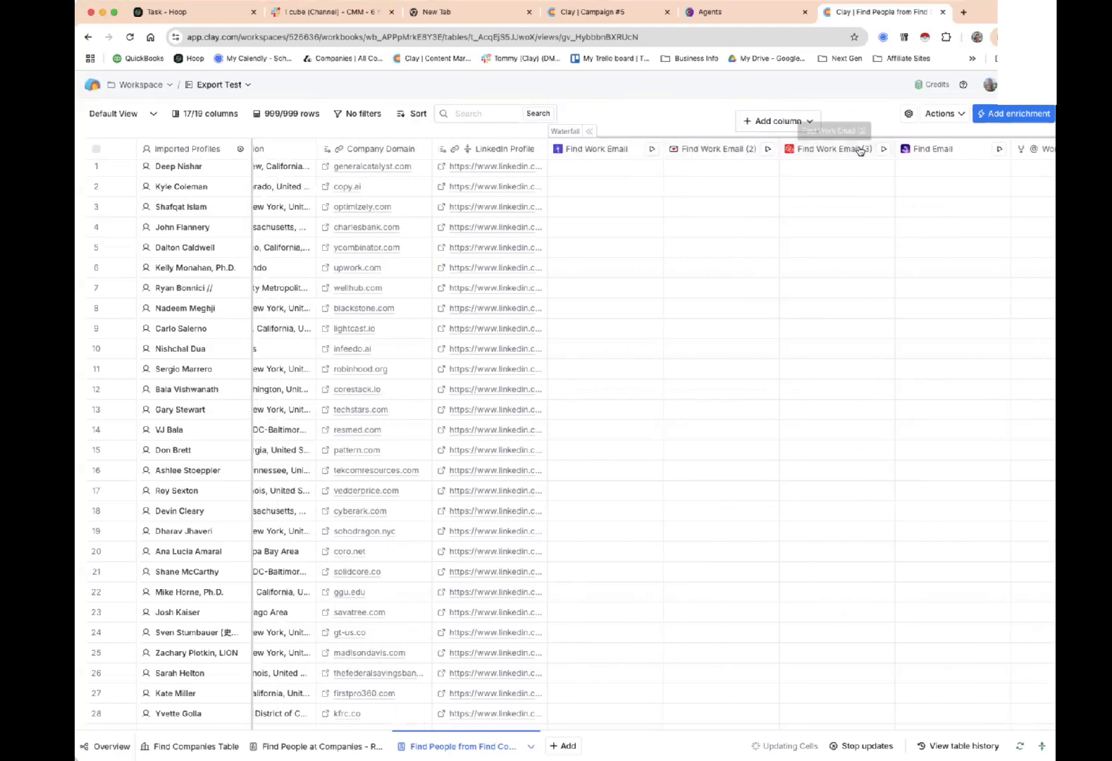
scroll(906, 148, "right", 1)
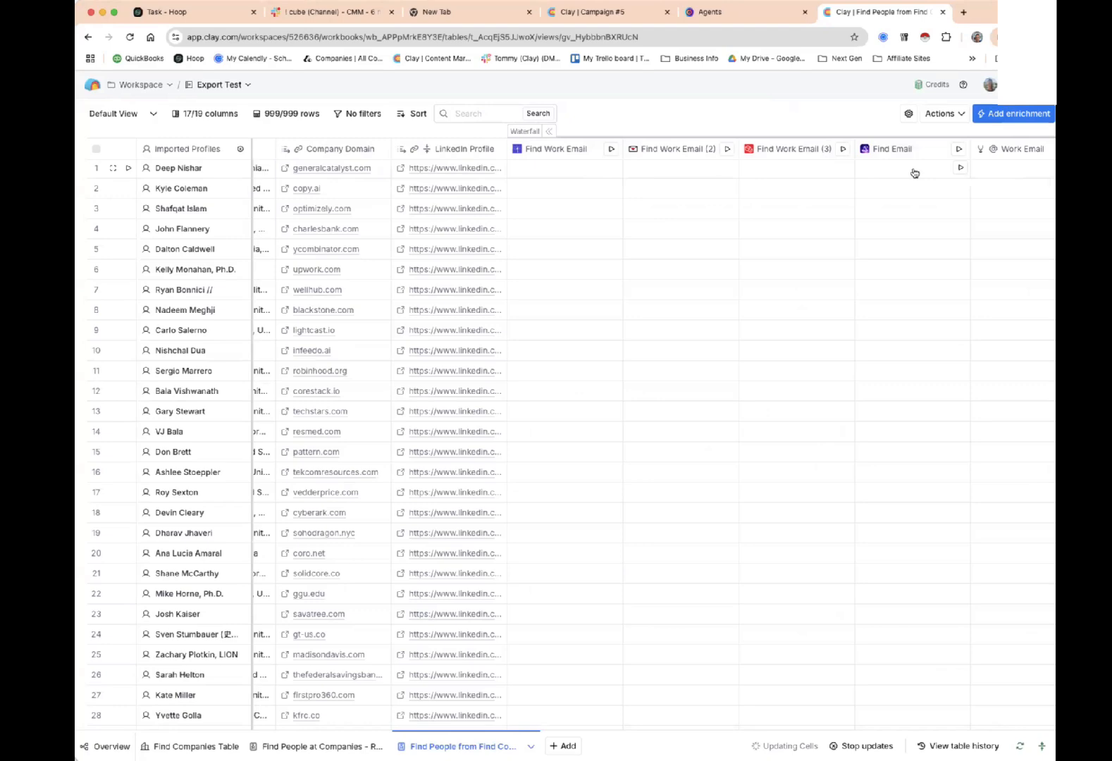
scroll(914, 173, "right", 4)
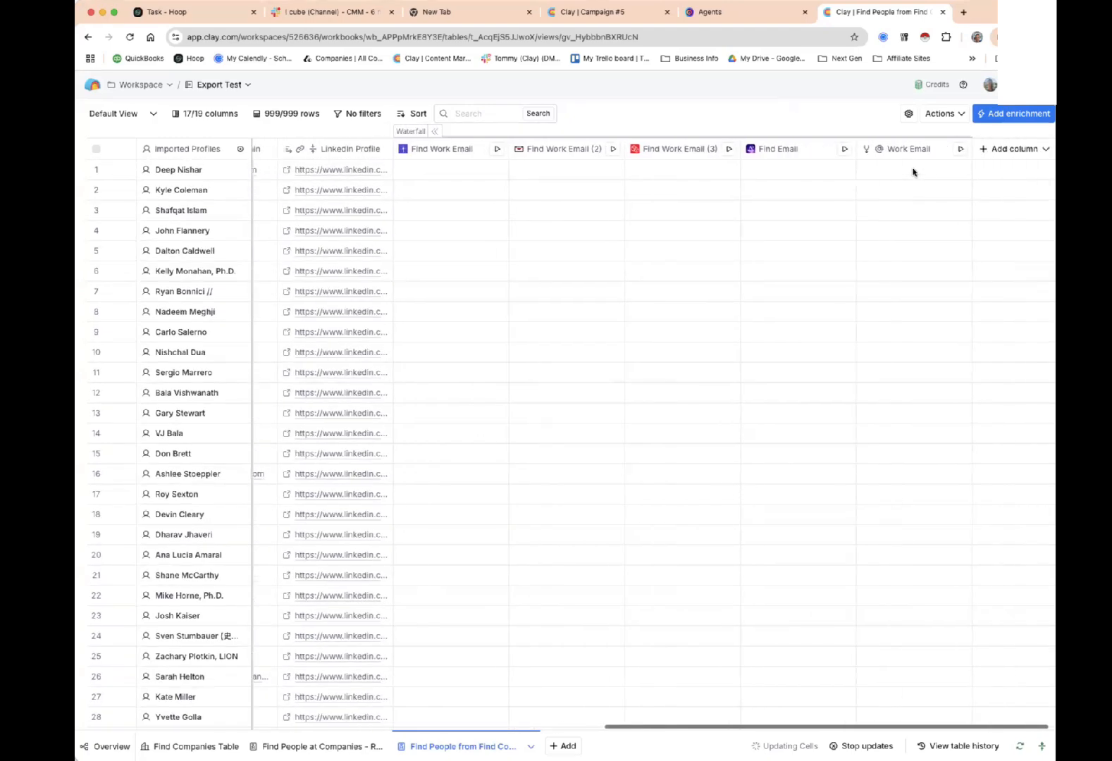
scroll(912, 173, "right", 1)
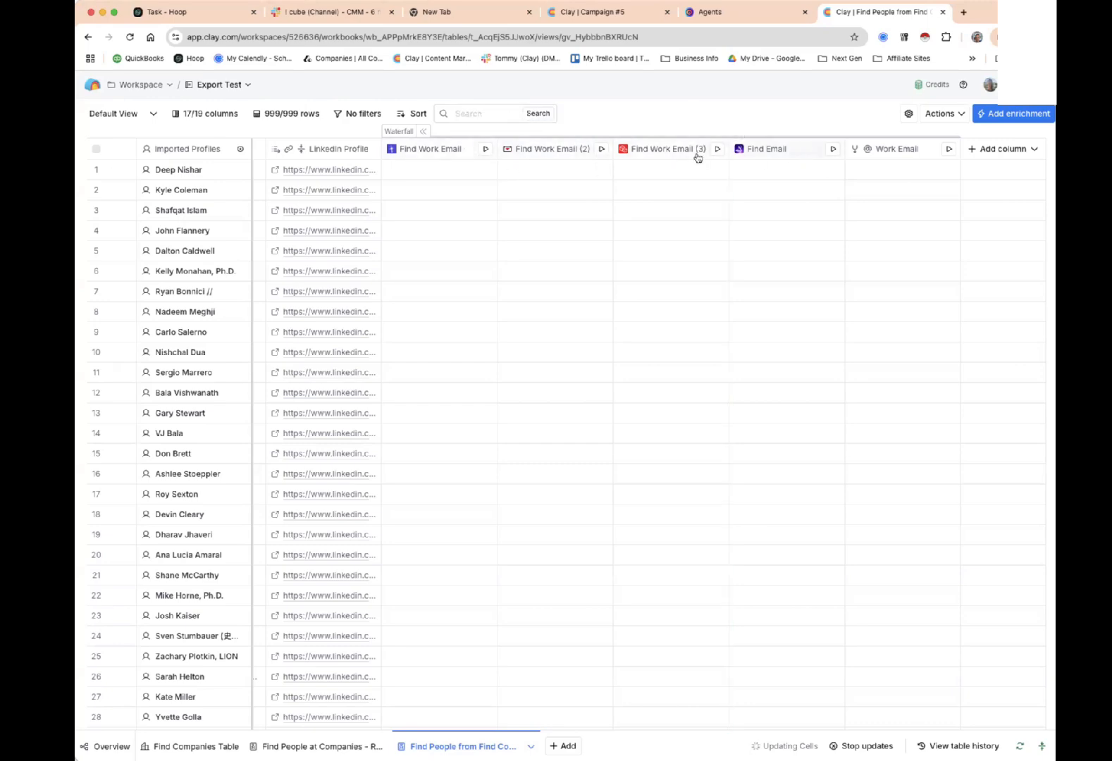
Open the Work Email waterfall's LeadMagic step and start adding an own LeadMagic API key.
left_click(440, 151)
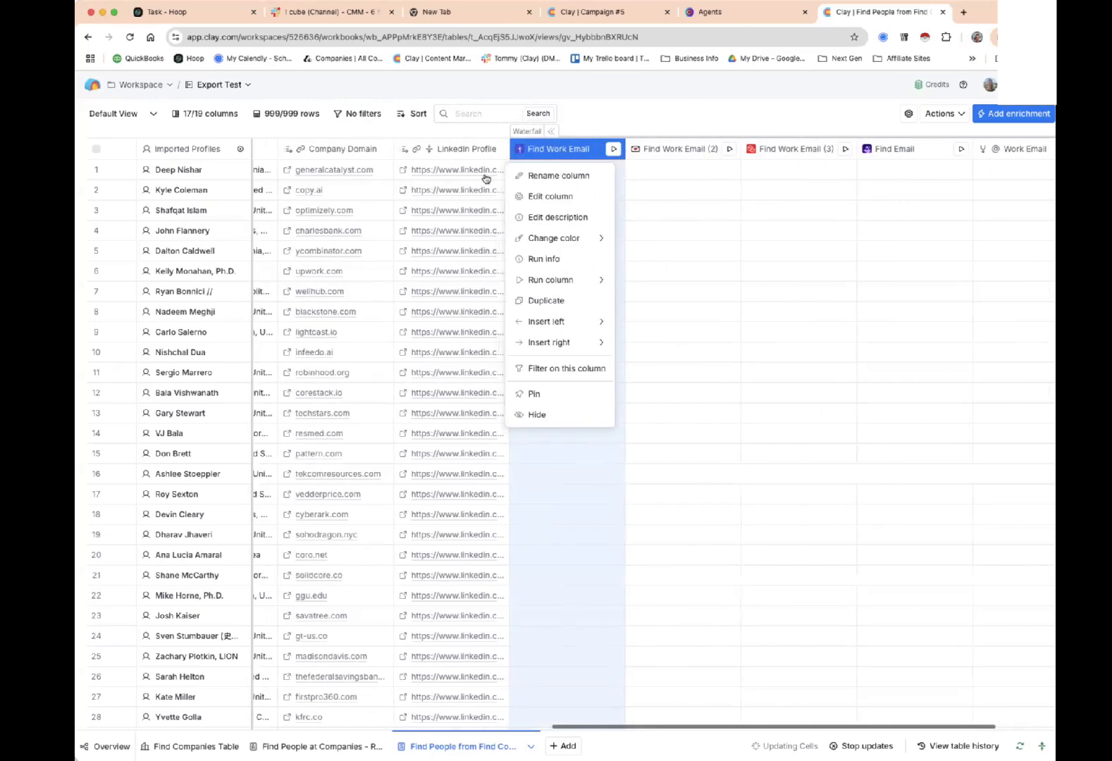
left_click(576, 198)
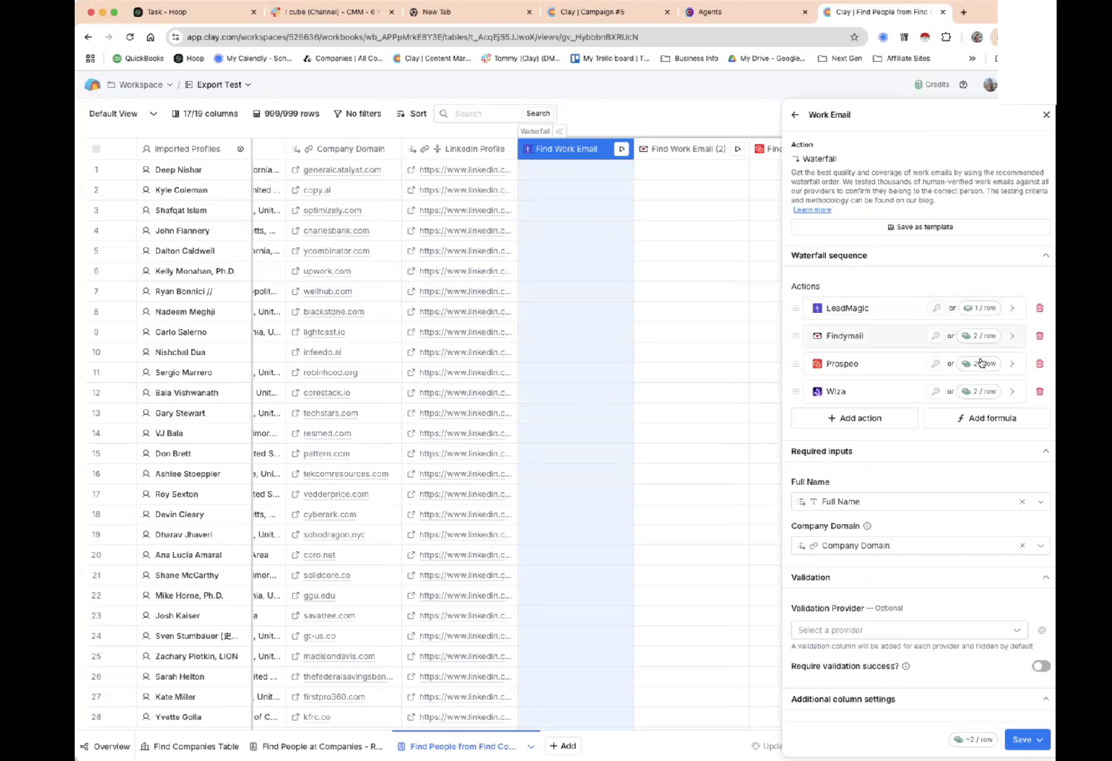
left_click(1010, 310)
left_click(967, 345)
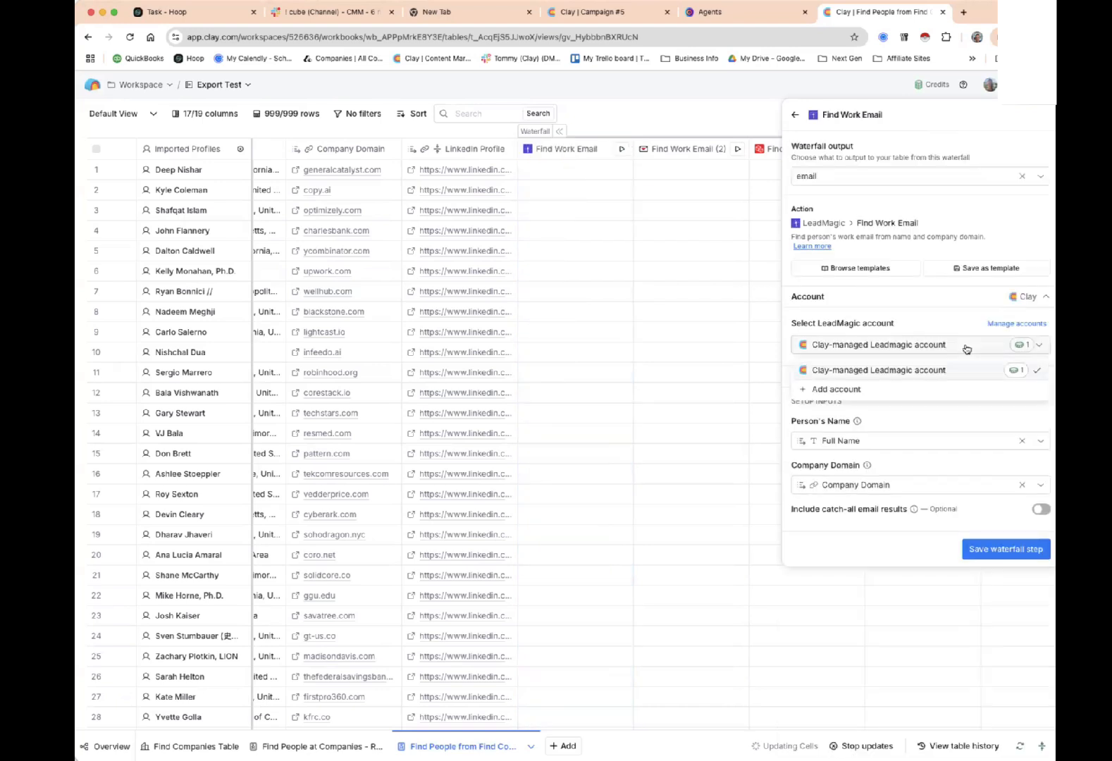
left_click(837, 390)
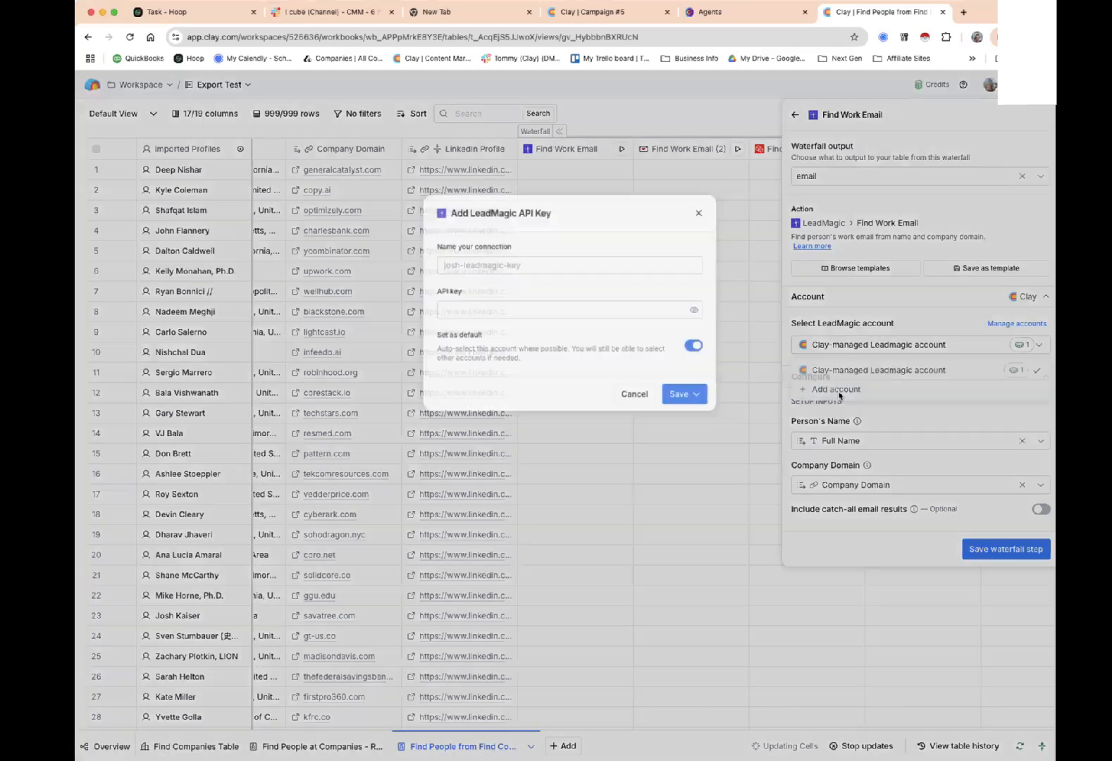
Dismiss the LeadMagic API key dialog and close the Work Email waterfall settings.
left_click(700, 212)
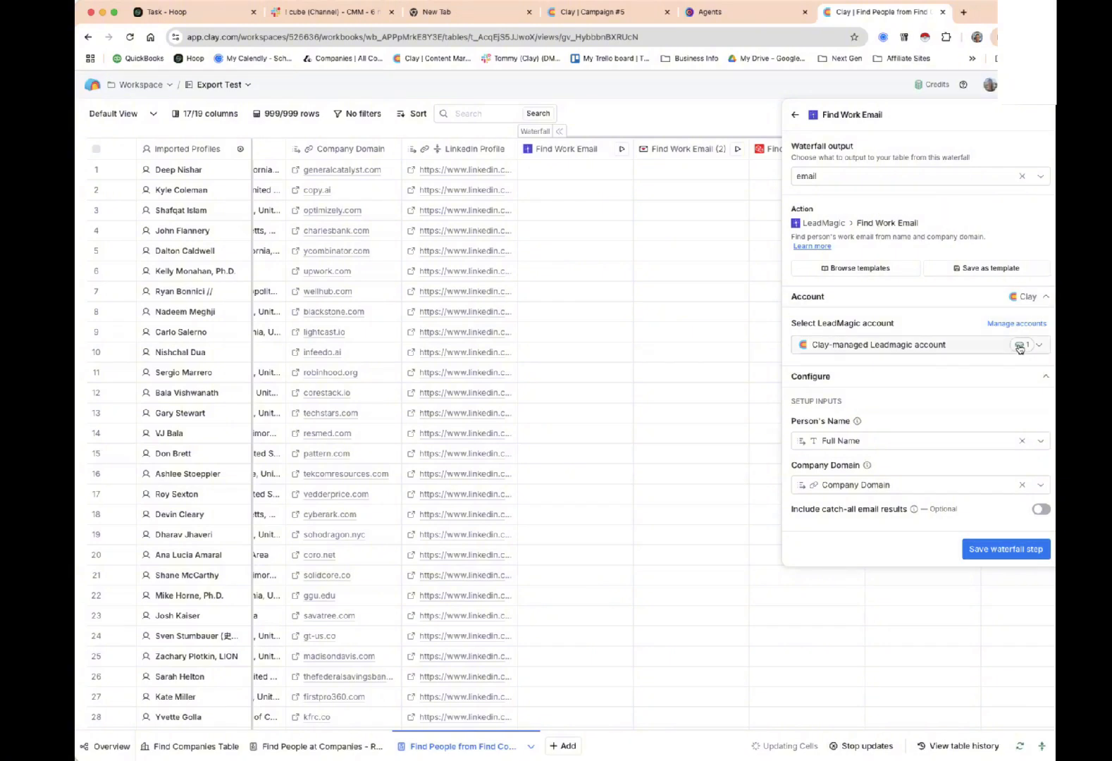
left_click(795, 116)
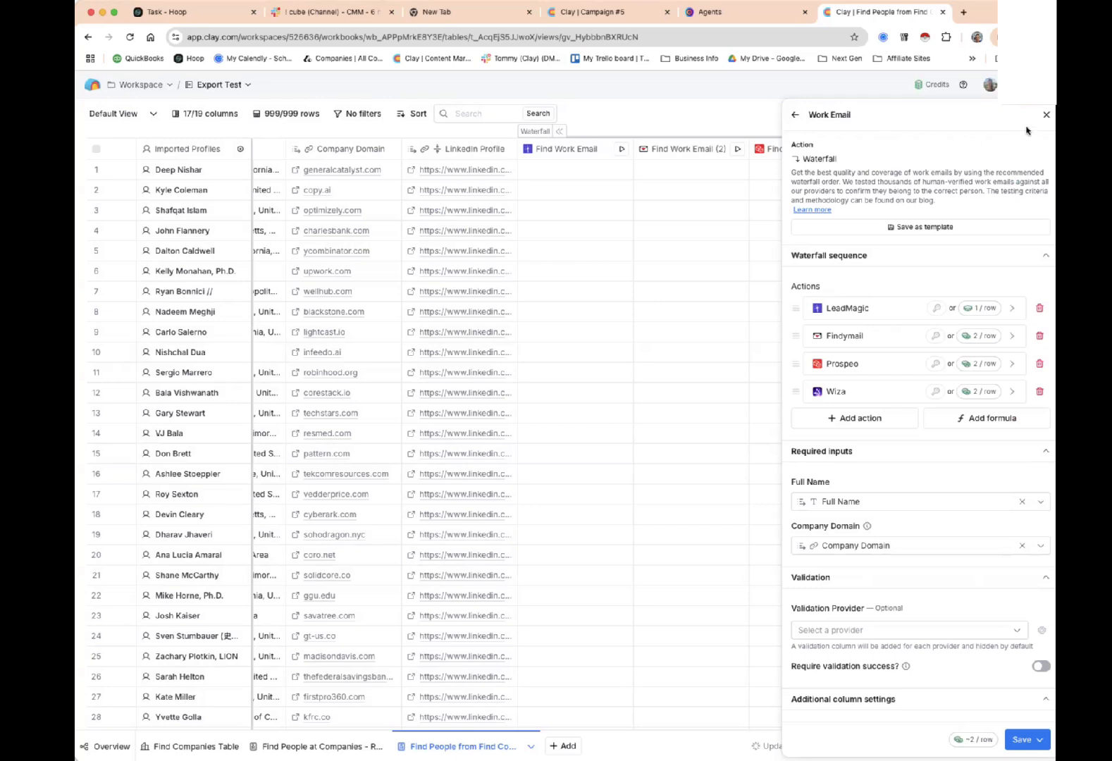
left_click(1045, 114)
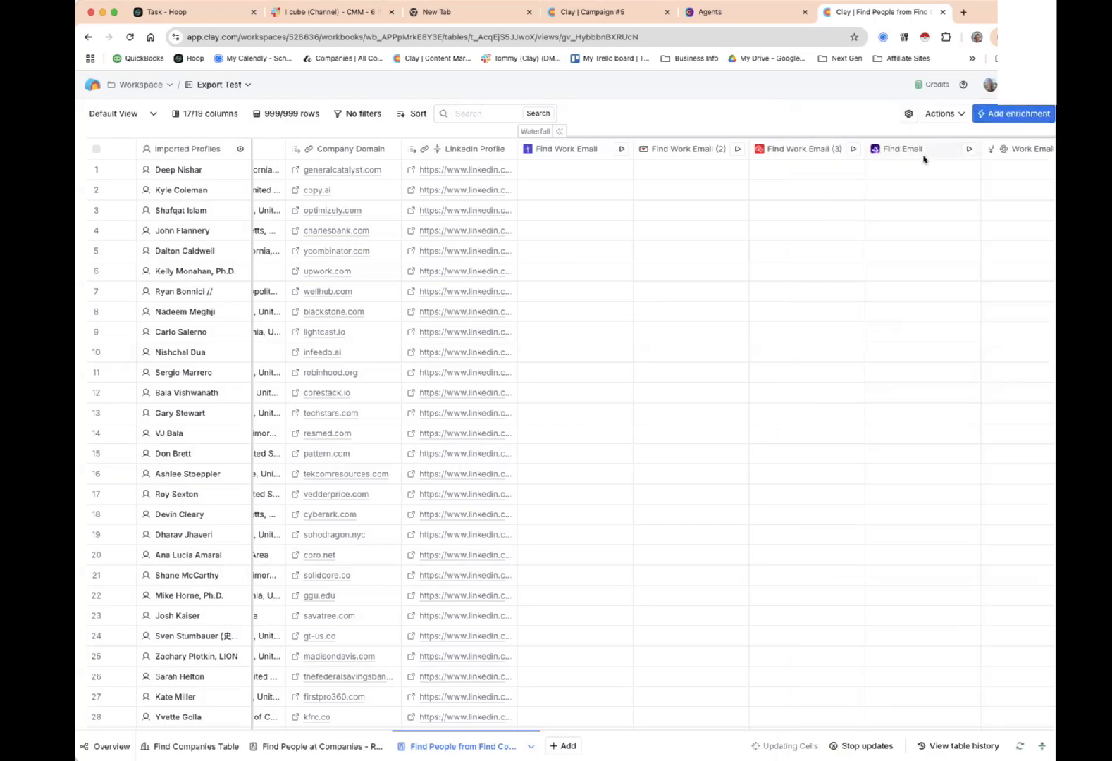
Try ZoomInfo Enrich Contact via a 'zoom in' search, then close it without saving.
scroll(928, 161, "right", 4)
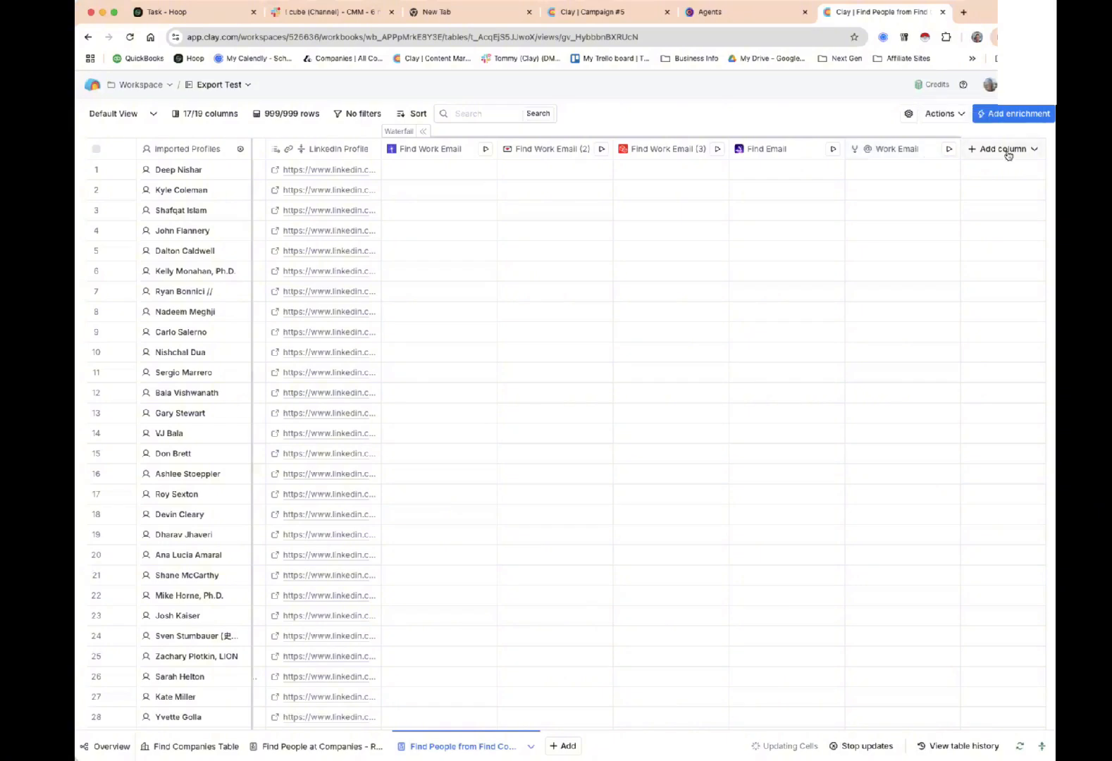
left_click(1003, 150)
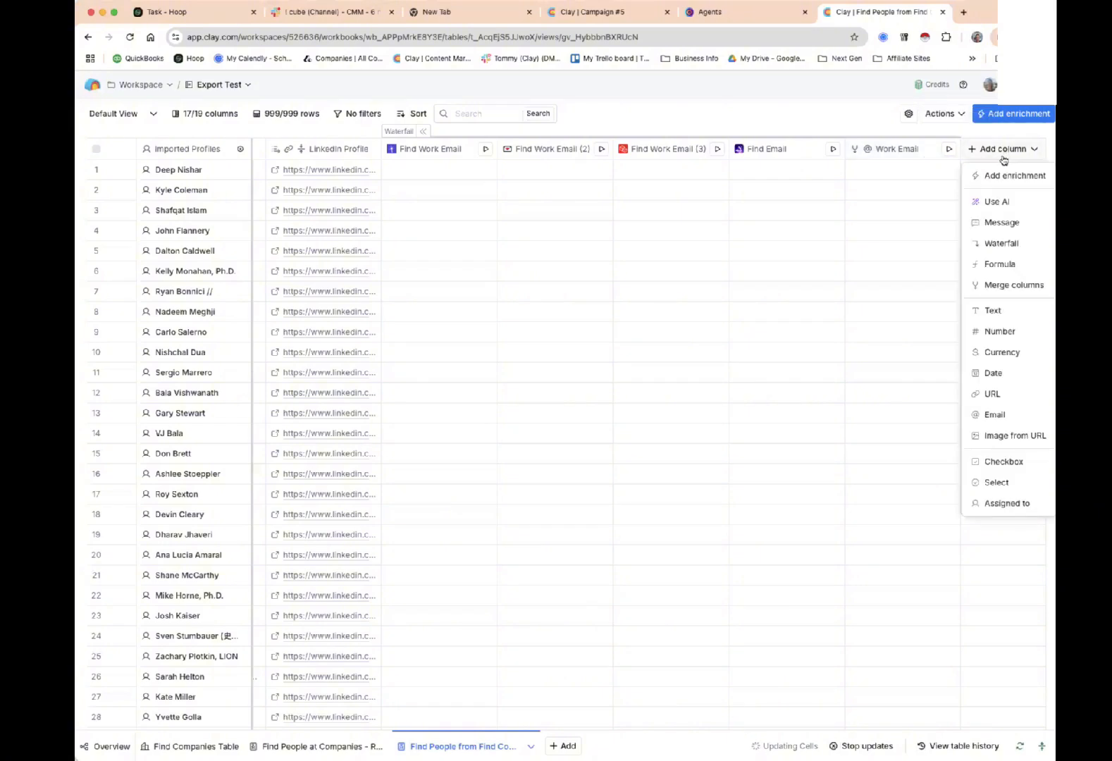
left_click(995, 175)
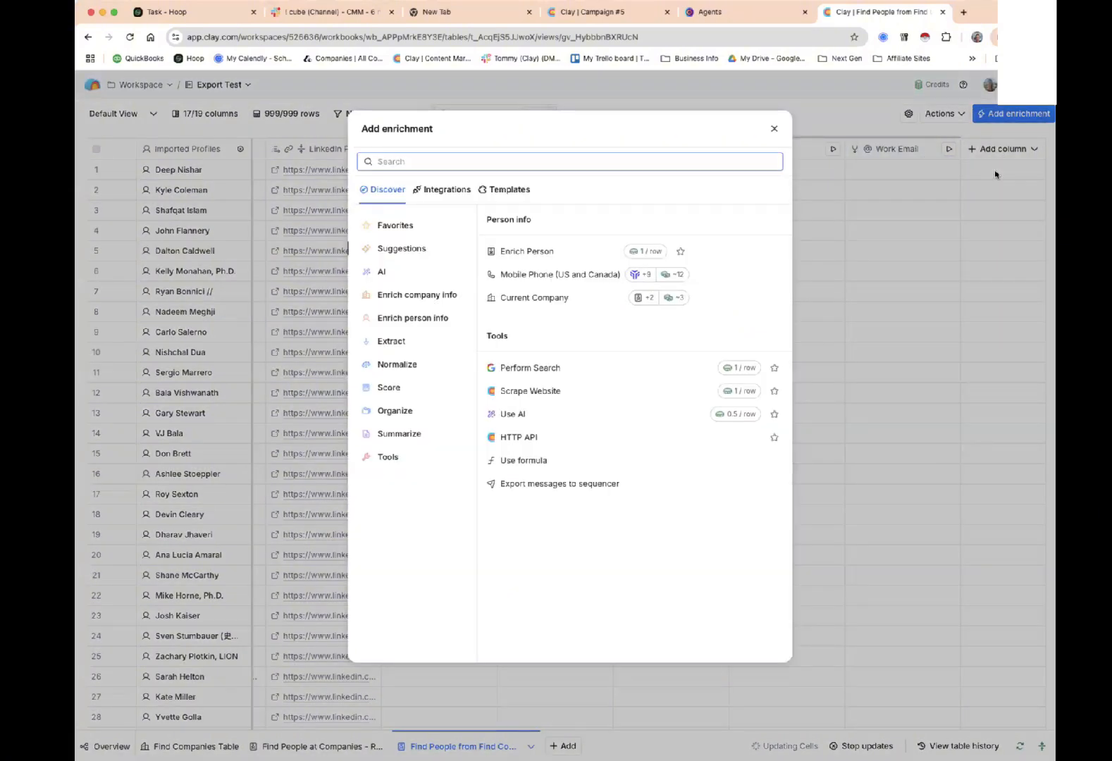
type("zoom in")
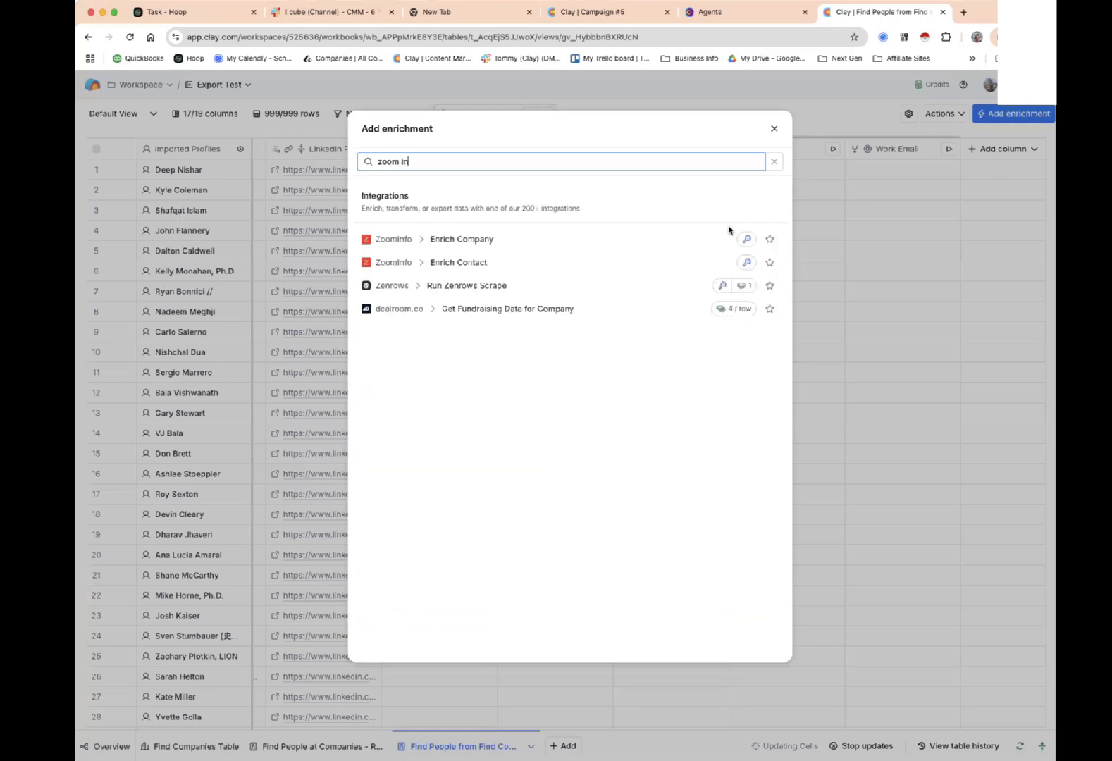
left_click(535, 262)
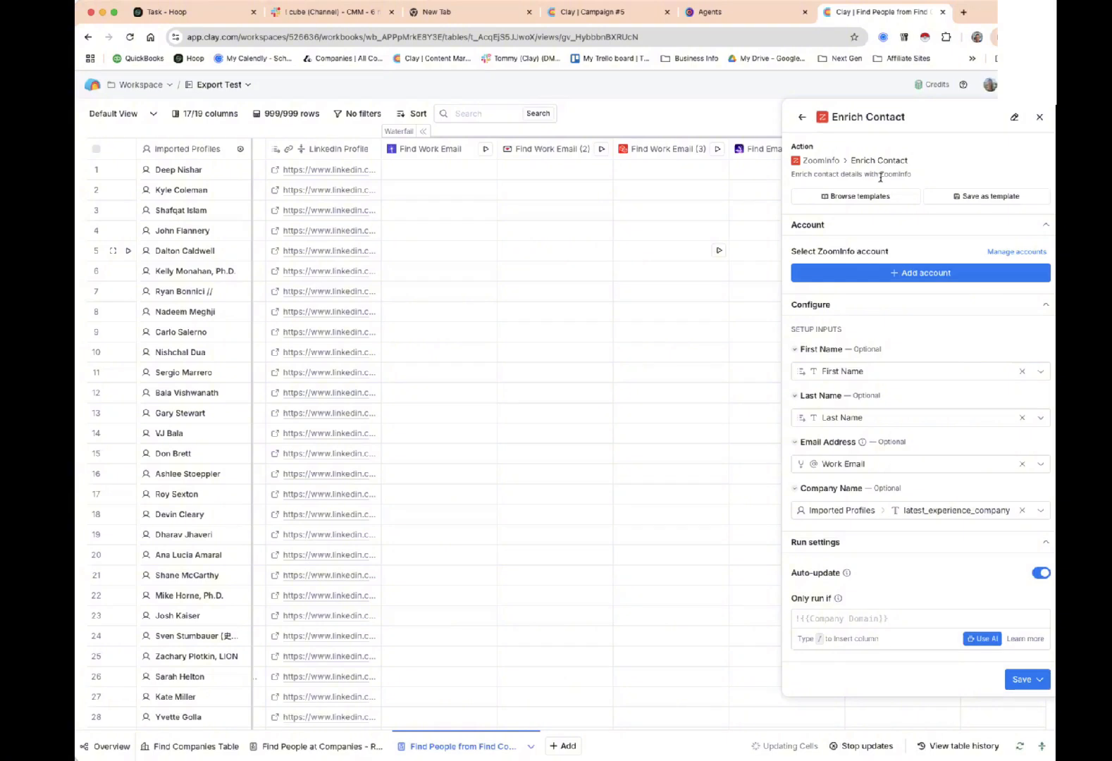
left_click(1039, 117)
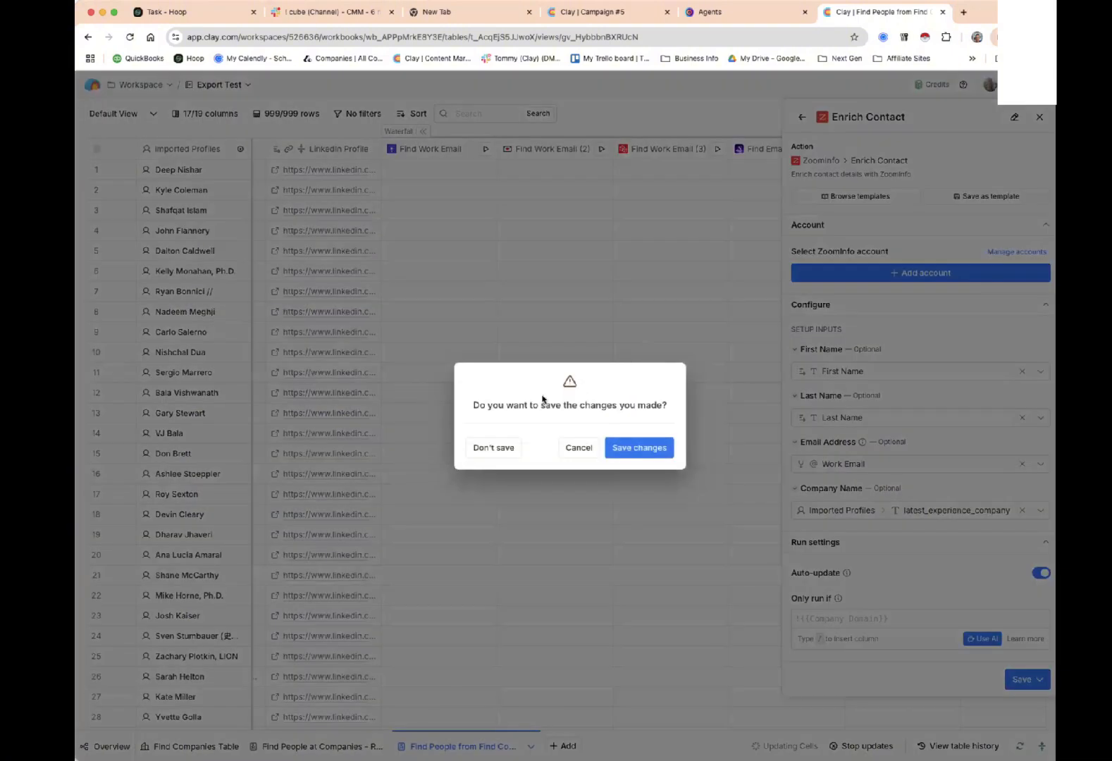
left_click(501, 449)
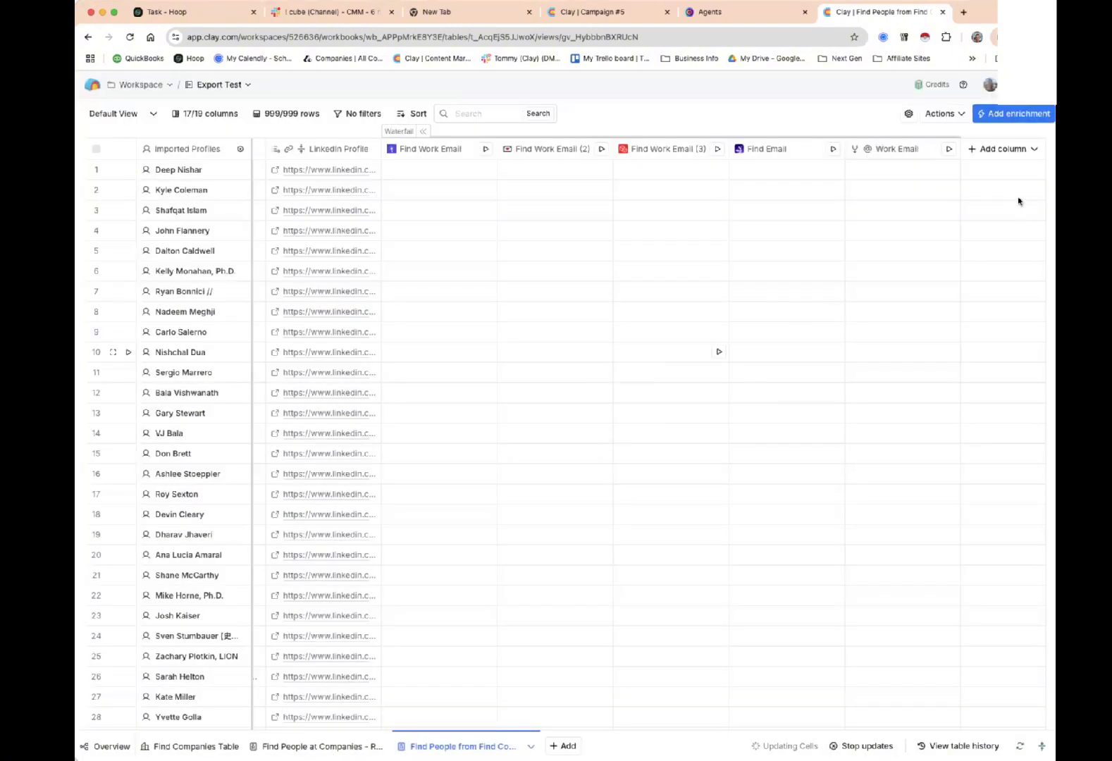
Reopen ZoomInfo Enrich Contact via a 'zoom' search and start adding a ZoomInfo account connection.
left_click(994, 152)
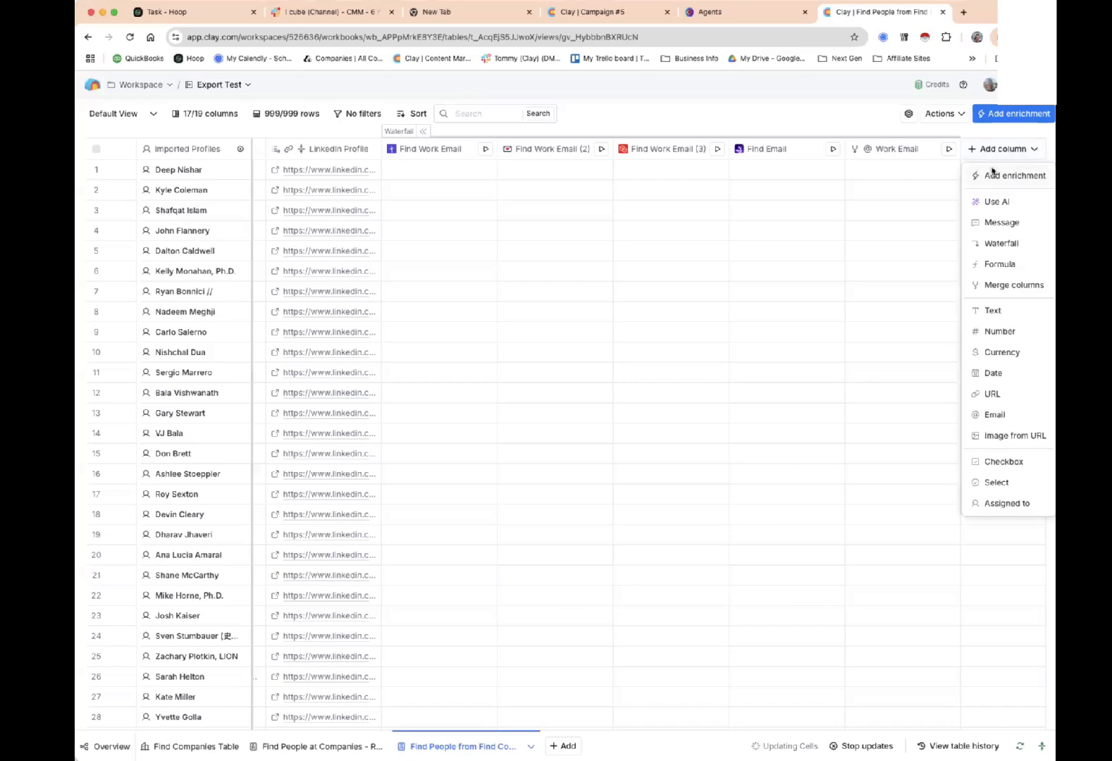
left_click(993, 173)
type("zoom")
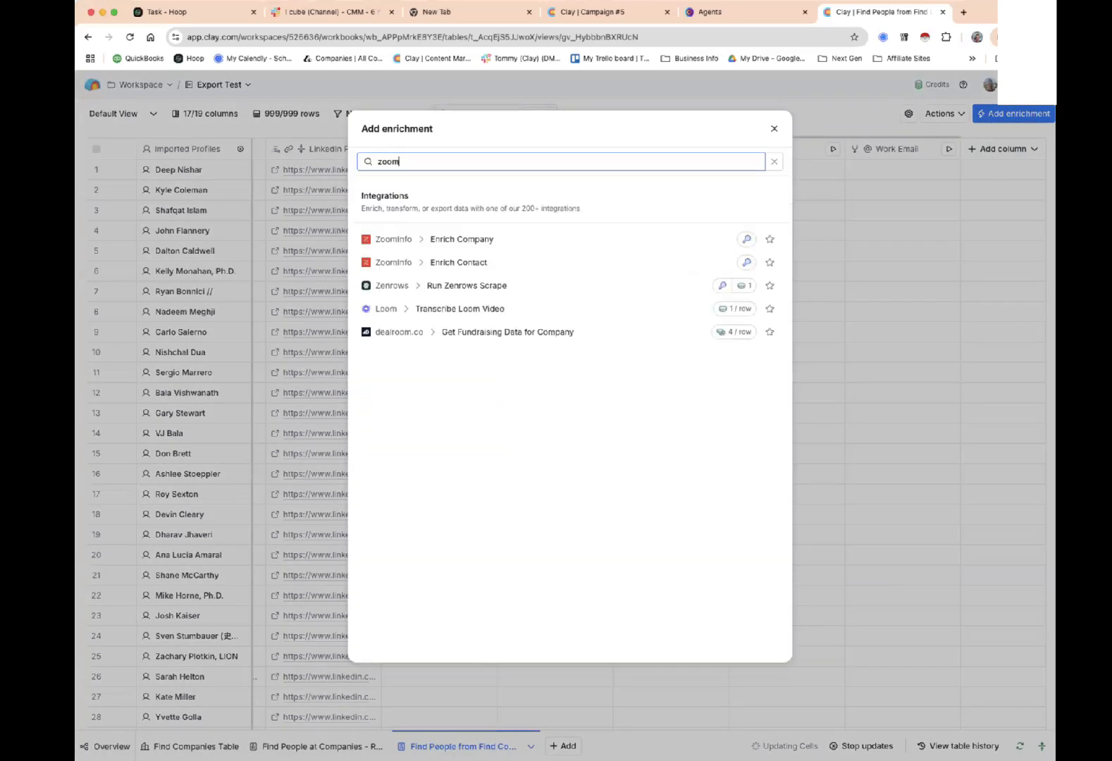
left_click(554, 262)
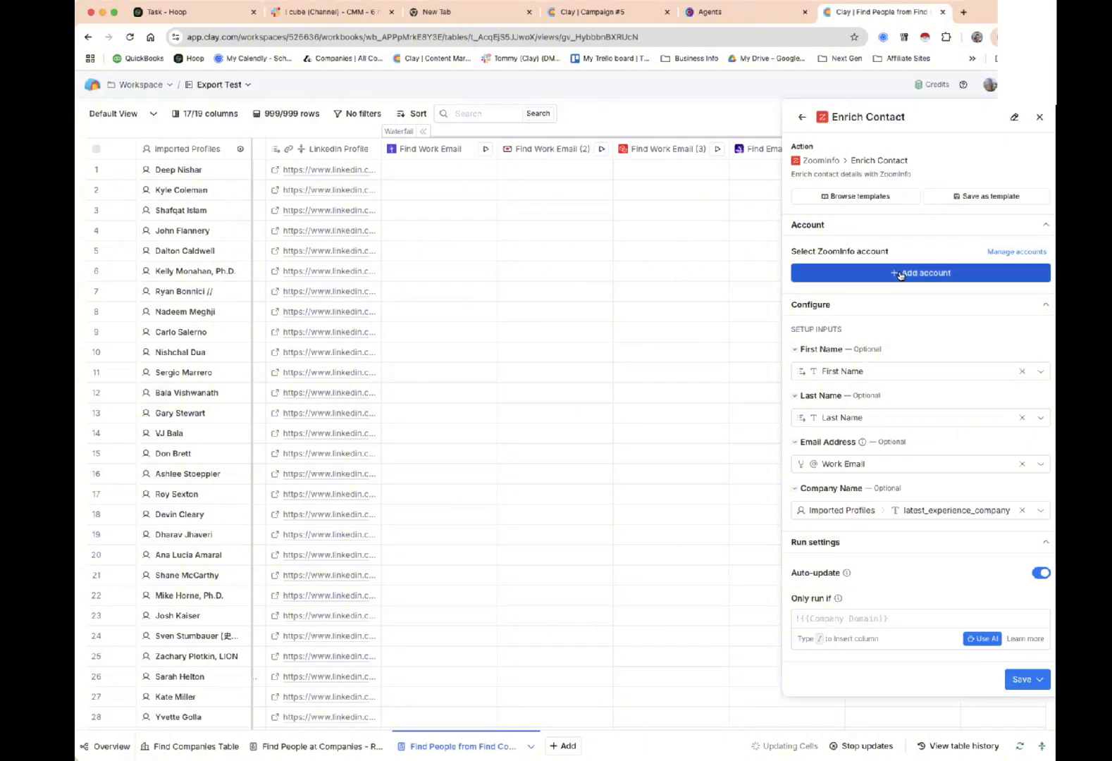
left_click(899, 274)
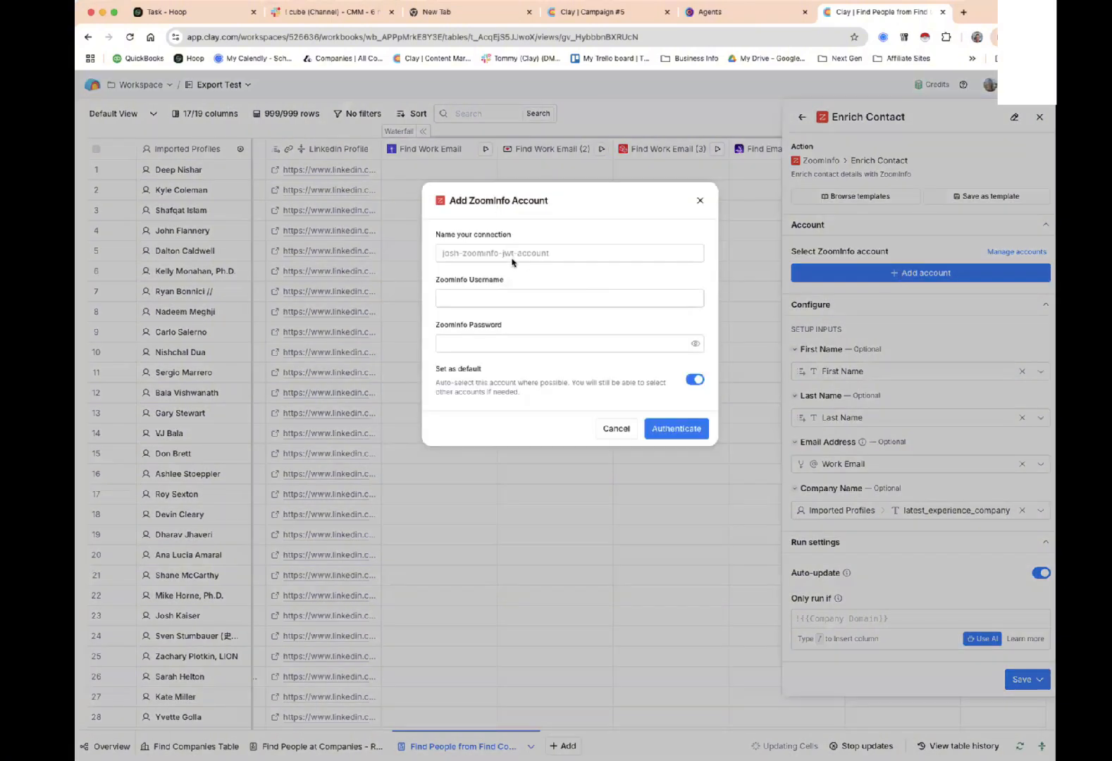
left_click(578, 252)
Enter 'abc' as the ZoomInfo connection name.
type("a")
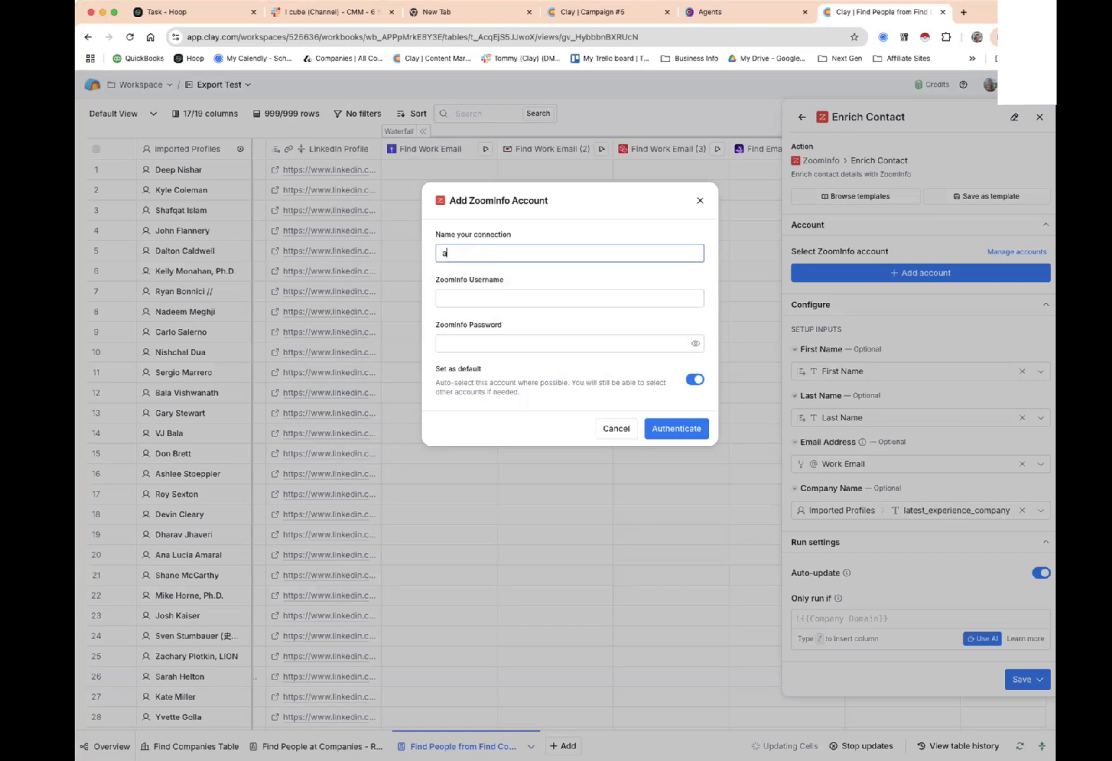
type("bc")
Dismiss the ZoomInfo account form and close Enrich Contact, choosing Don't save.
left_click(699, 202)
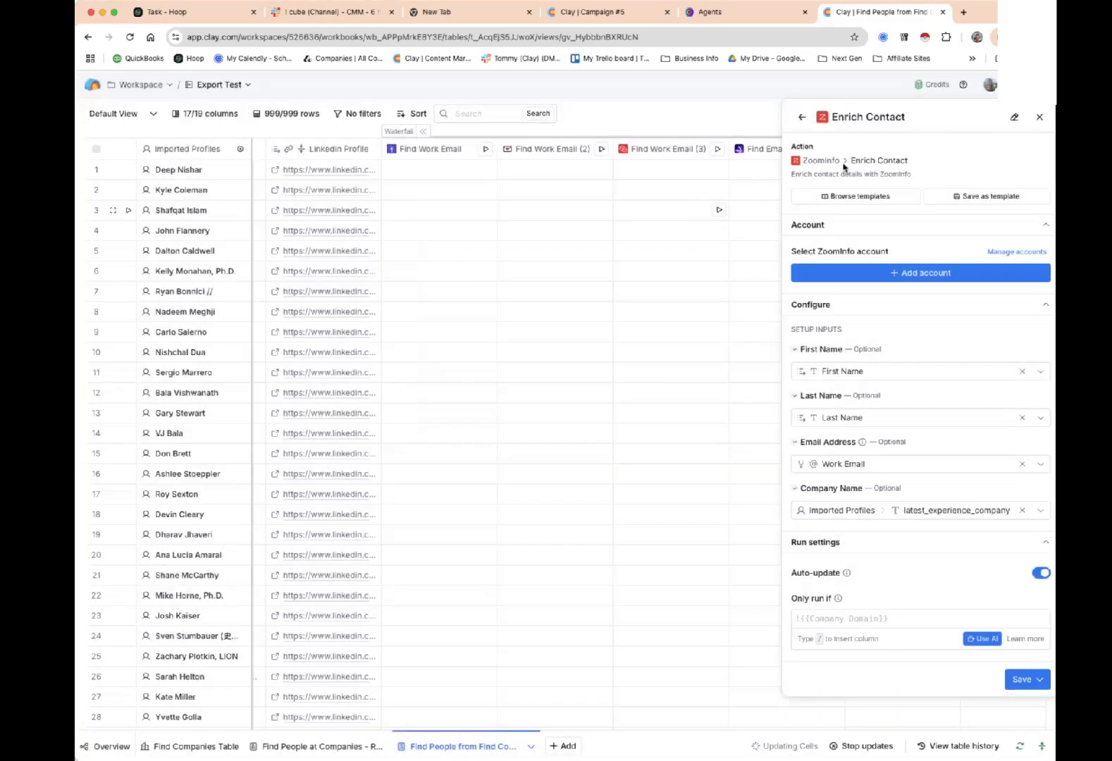
left_click(1039, 117)
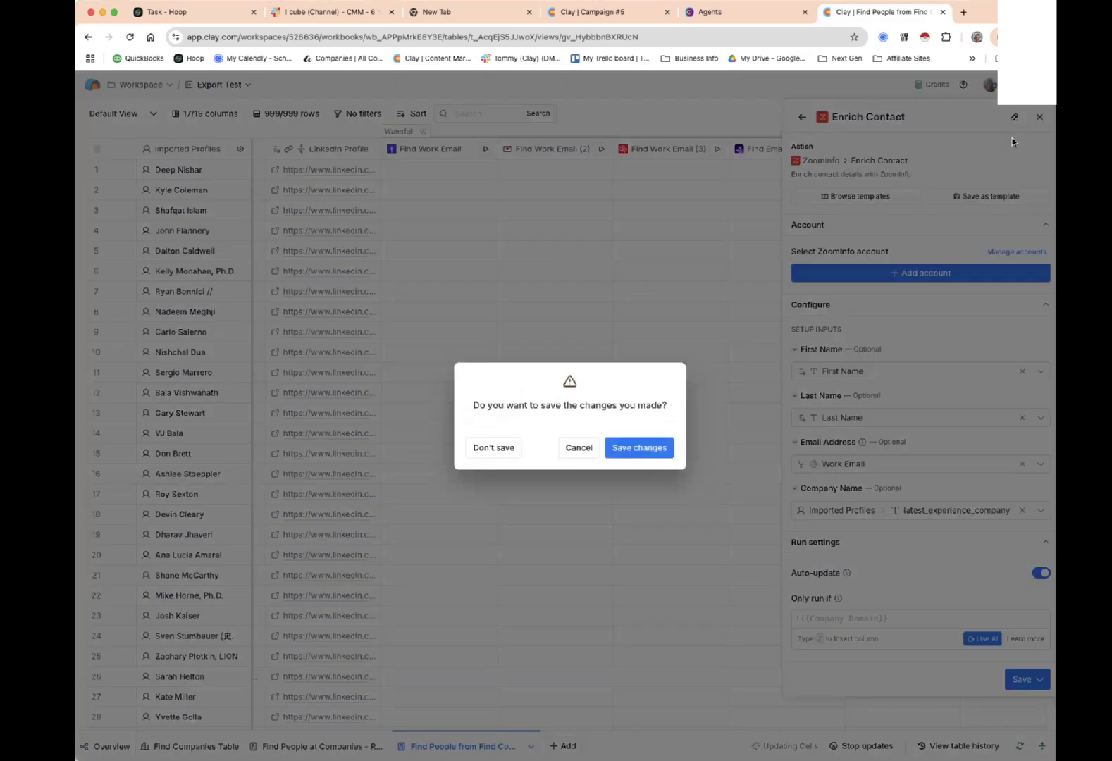
left_click(504, 444)
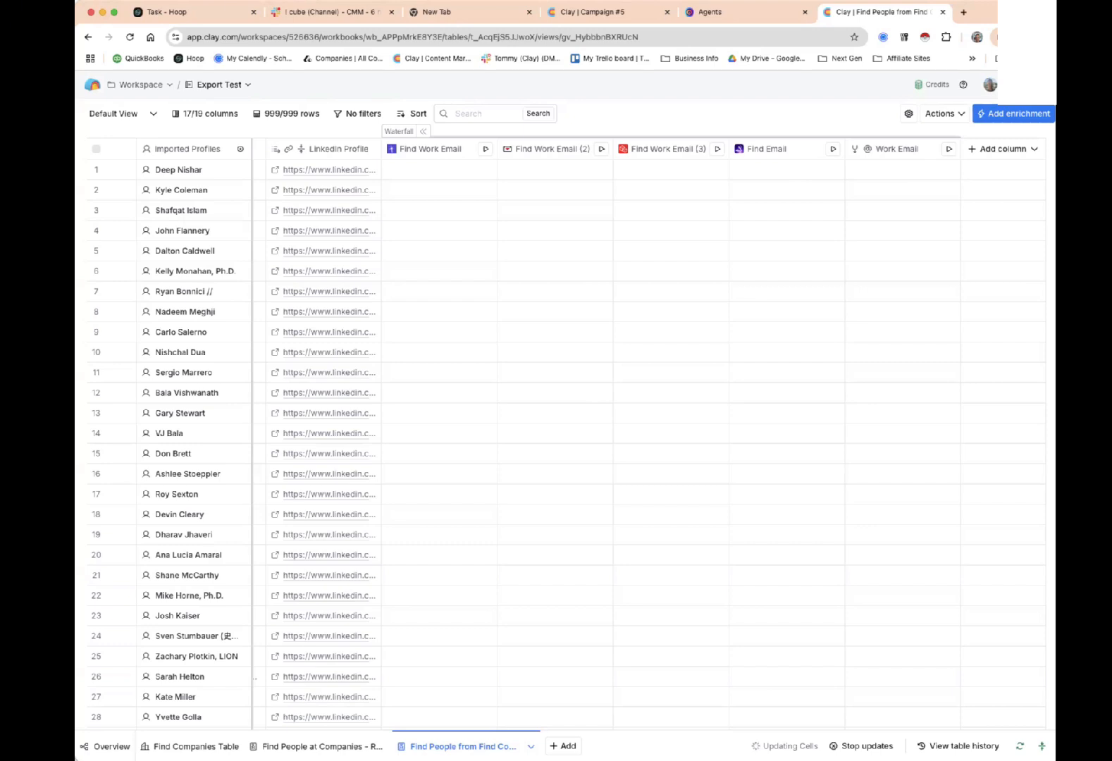
Create a blank table with a text column holding a sample first name in row 1.
left_click(568, 748)
left_click(436, 201)
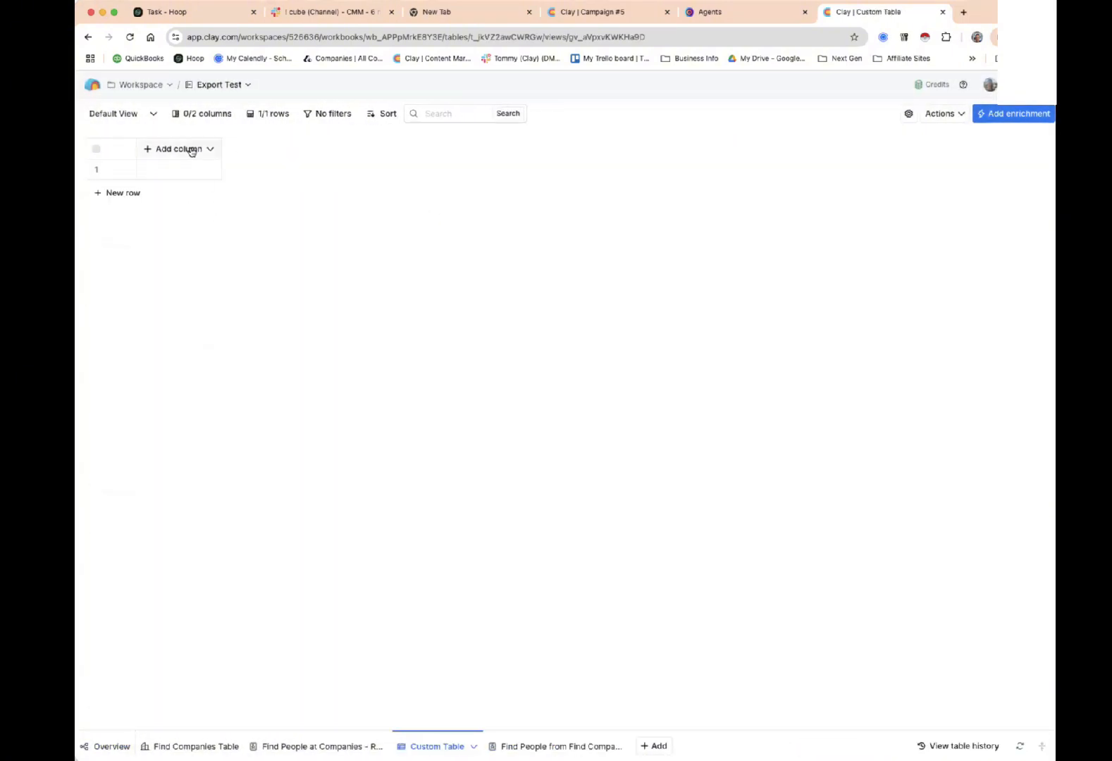
left_click(195, 152)
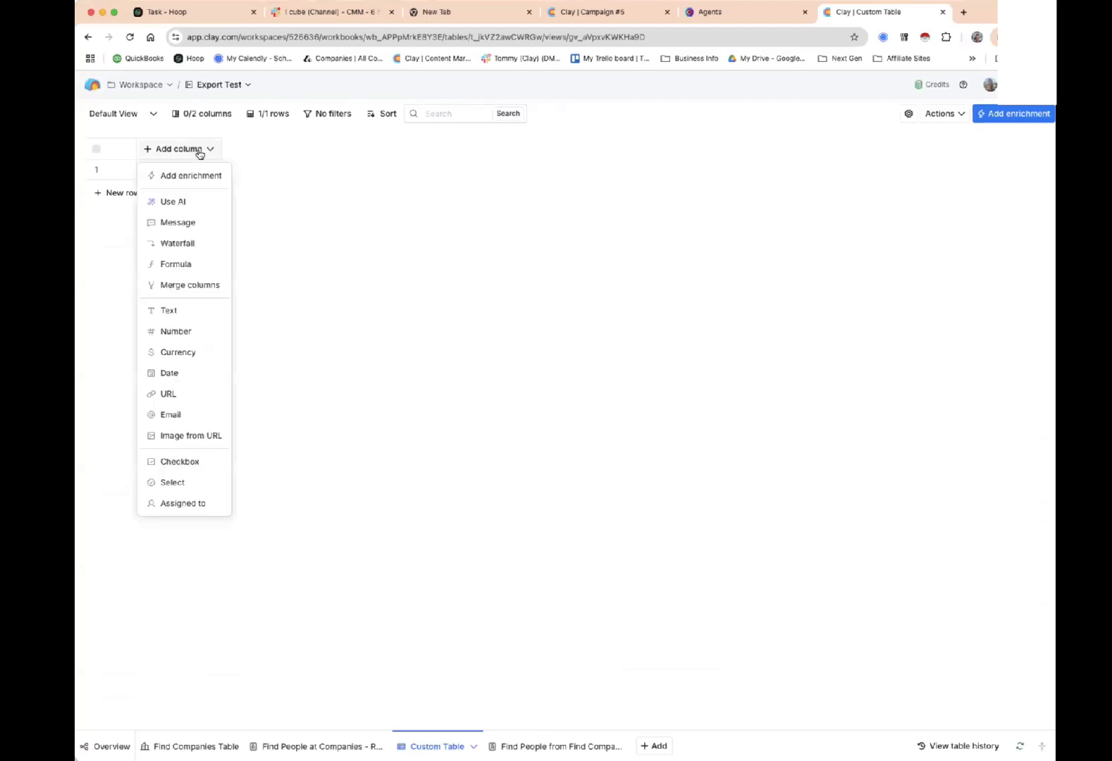
left_click(196, 314)
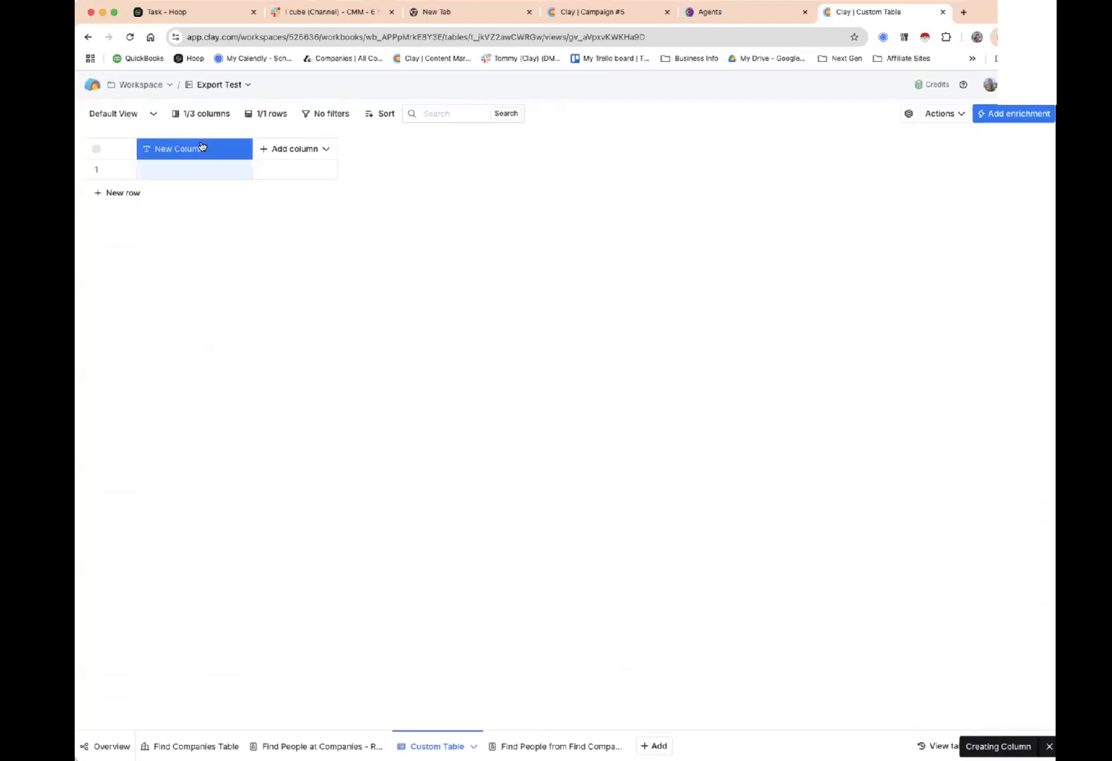
left_click(290, 154)
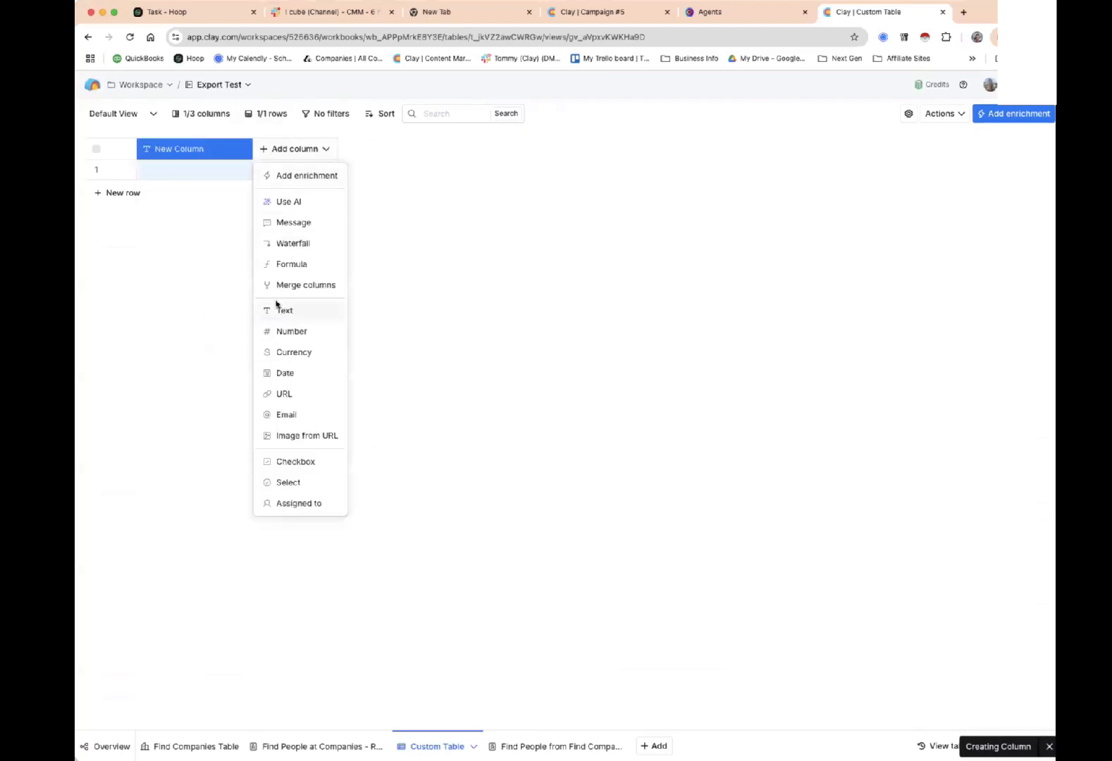
left_click(177, 179)
left_click(179, 179)
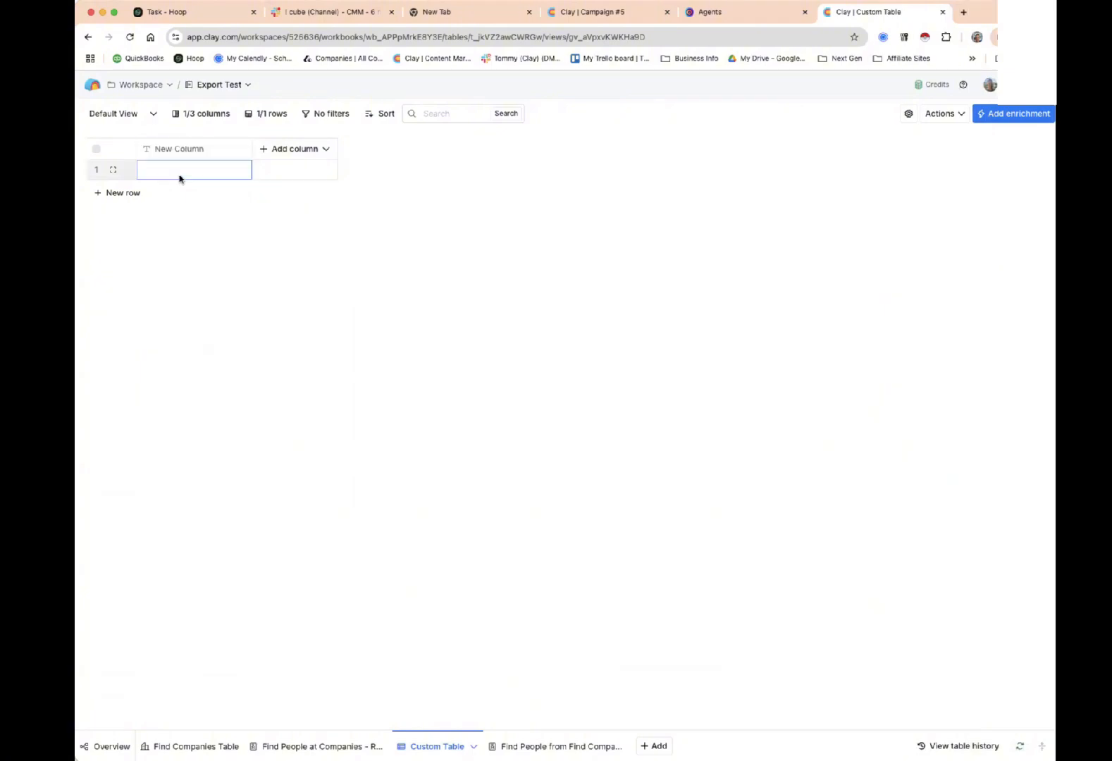
type("josh")
Add a second text column named Domain, leaving its row 1 cell empty.
left_click(293, 151)
left_click(297, 314)
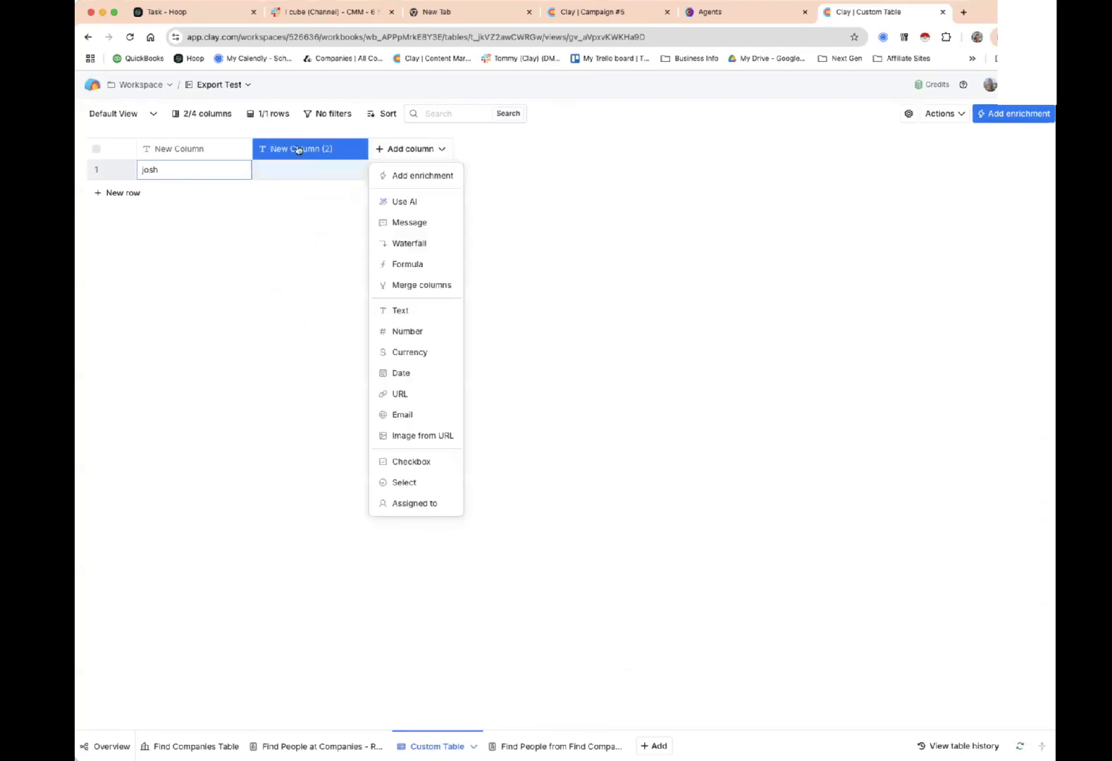
double_click(299, 149)
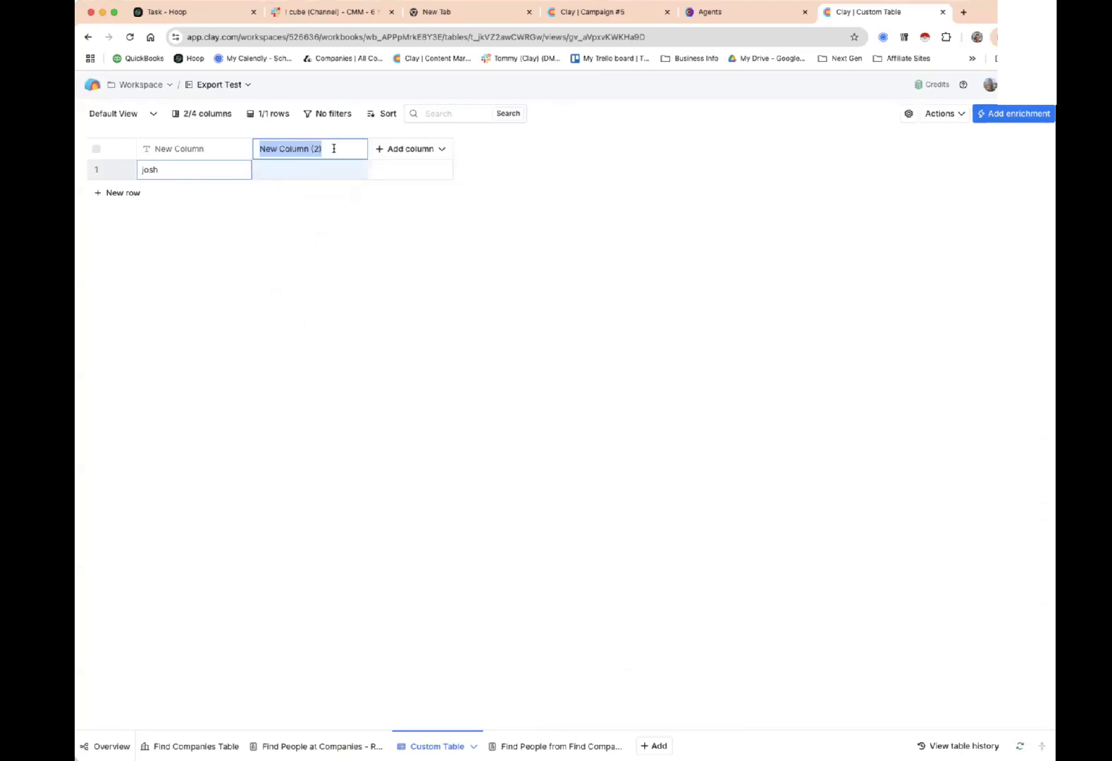
type("Domain")
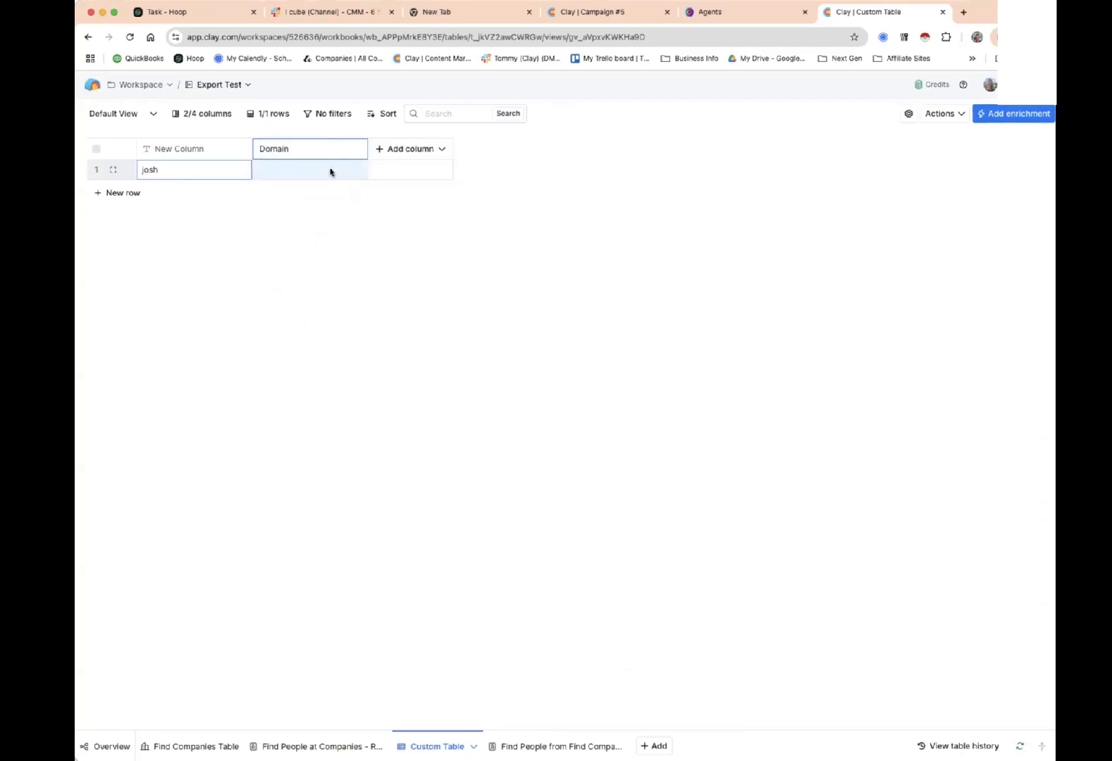
left_click(330, 171)
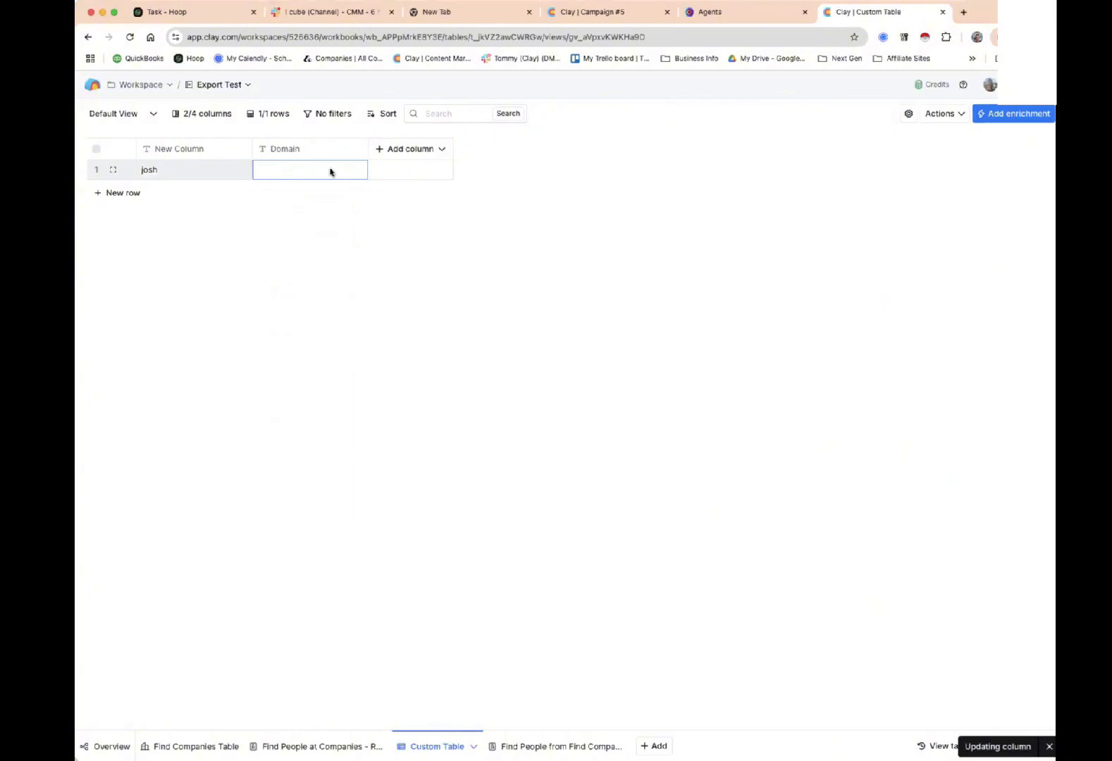
type("@")
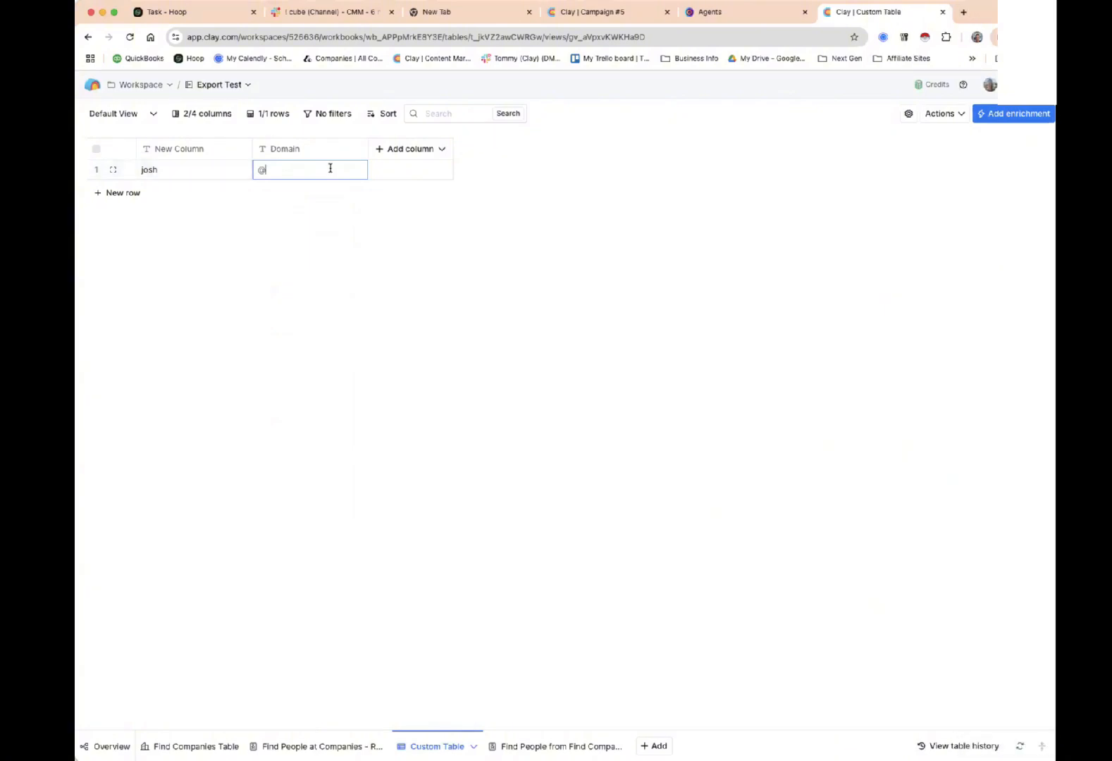
key("BackSpace")
Add a text column named @ with '@' in row 1, placed left of Domain.
left_click(410, 149)
left_click(402, 310)
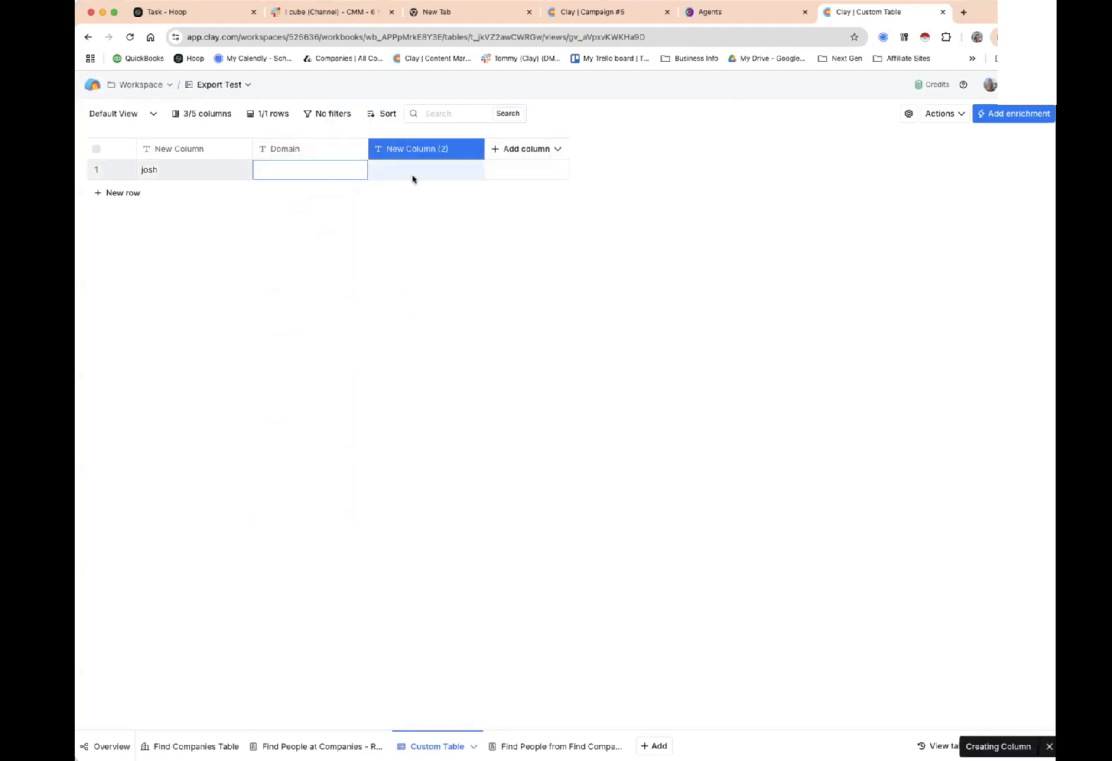
left_click(412, 170)
type("@")
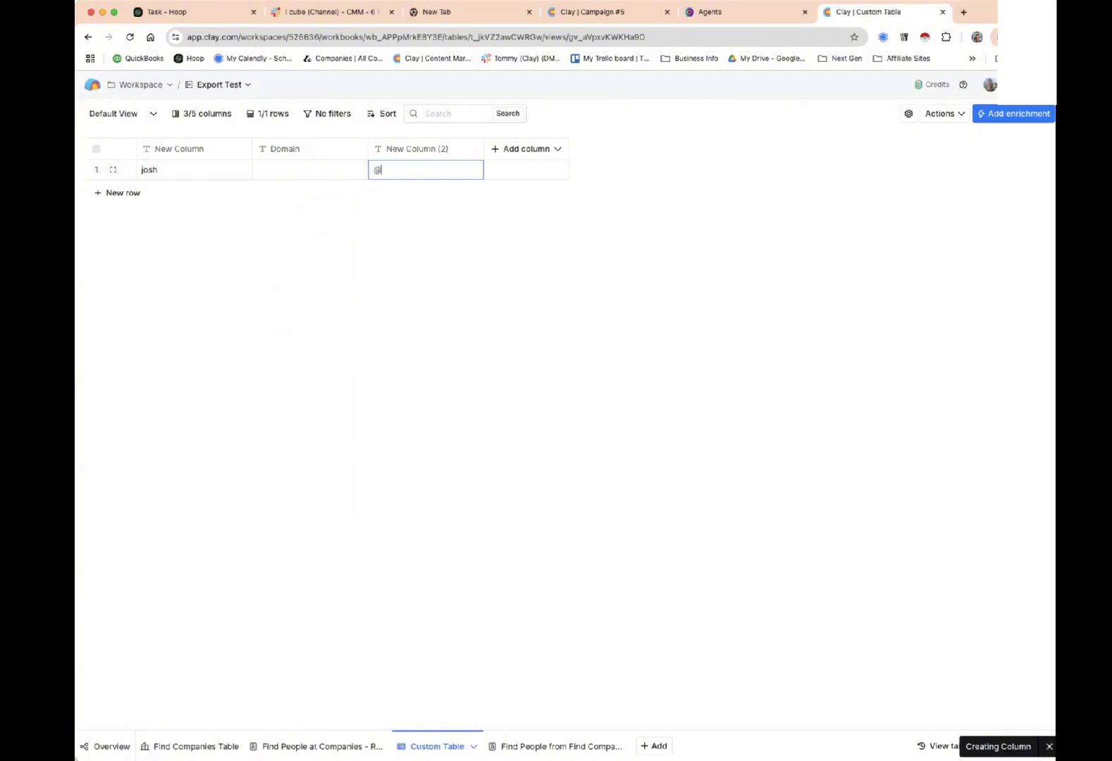
left_click(415, 150)
left_click(410, 176)
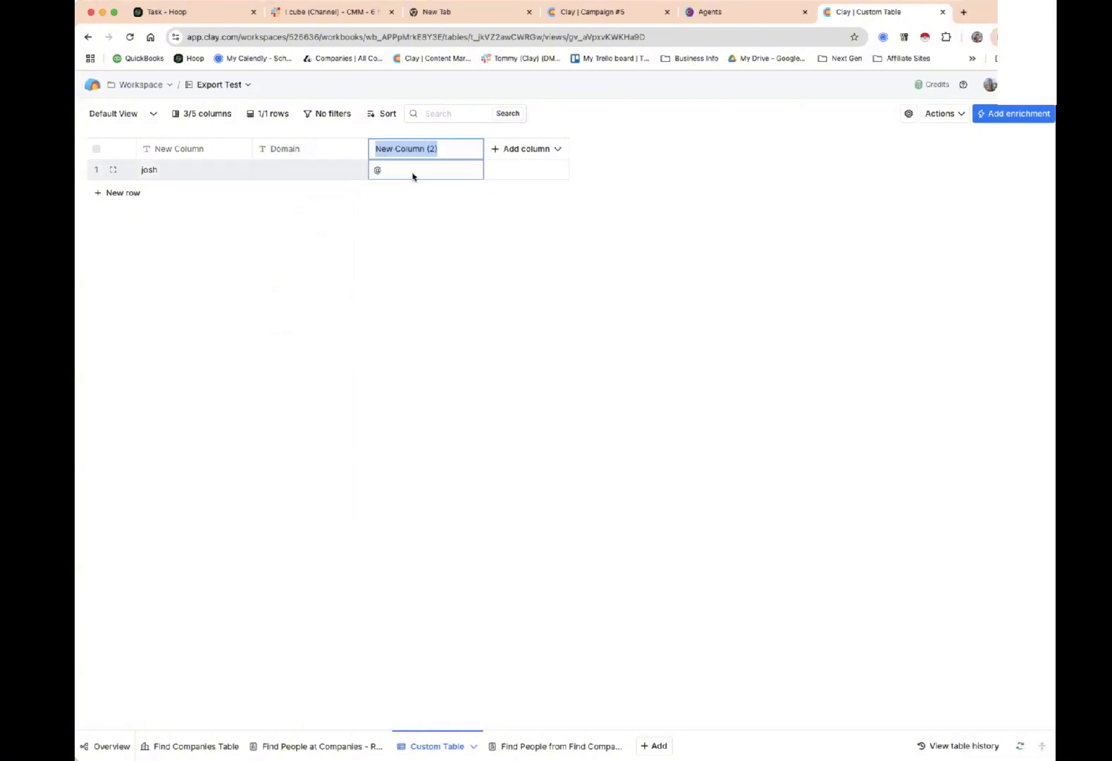
type("@")
left_click_drag(423, 151, 318, 156)
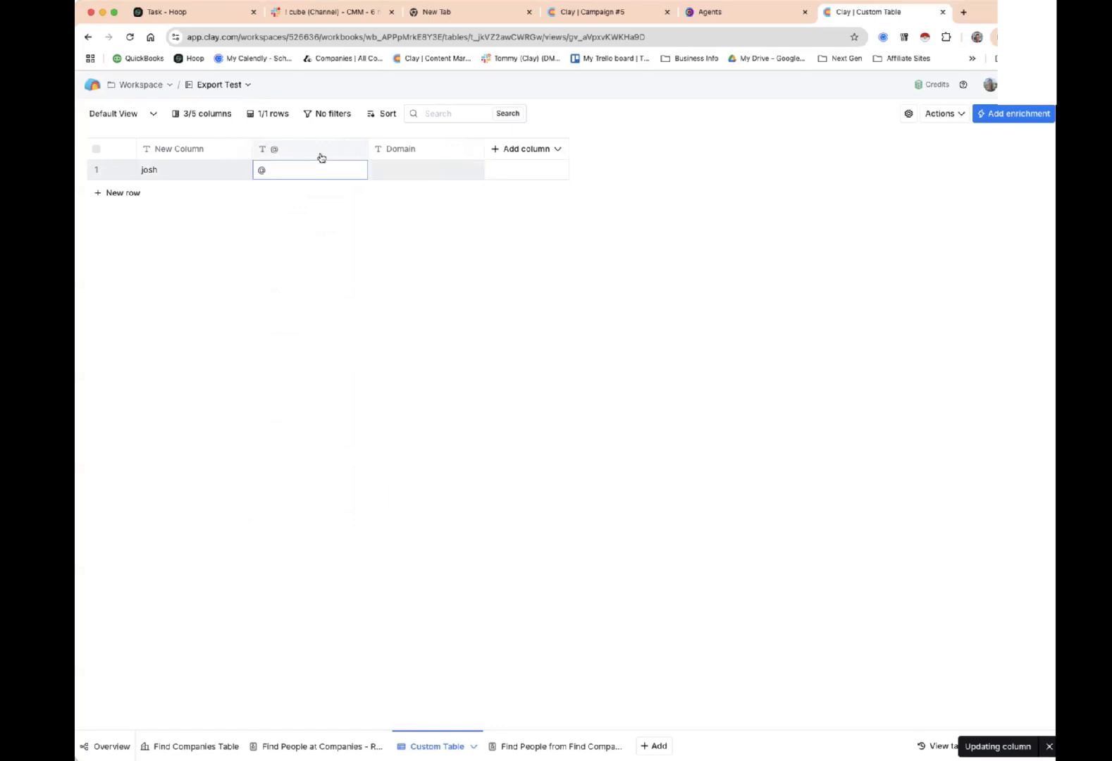
Enter contentmarketingmedia.org in row 1's Domain cell and autofit the Domain column width.
left_click(417, 164)
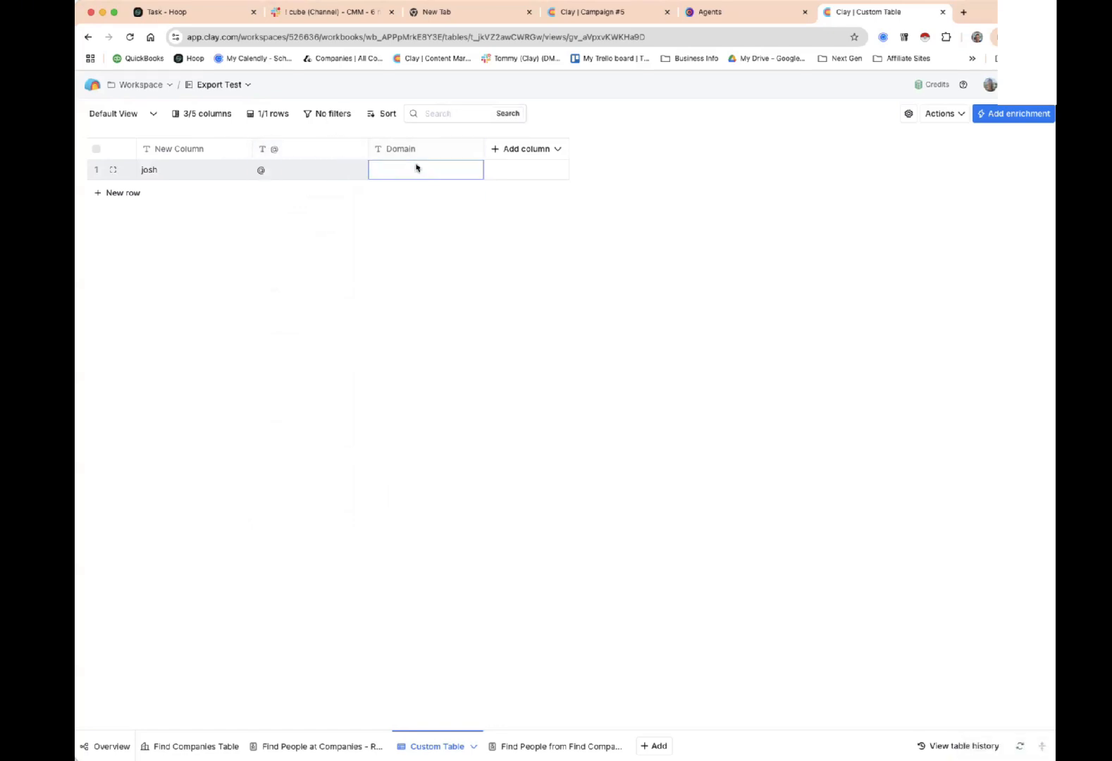
left_click(415, 165)
type("conte")
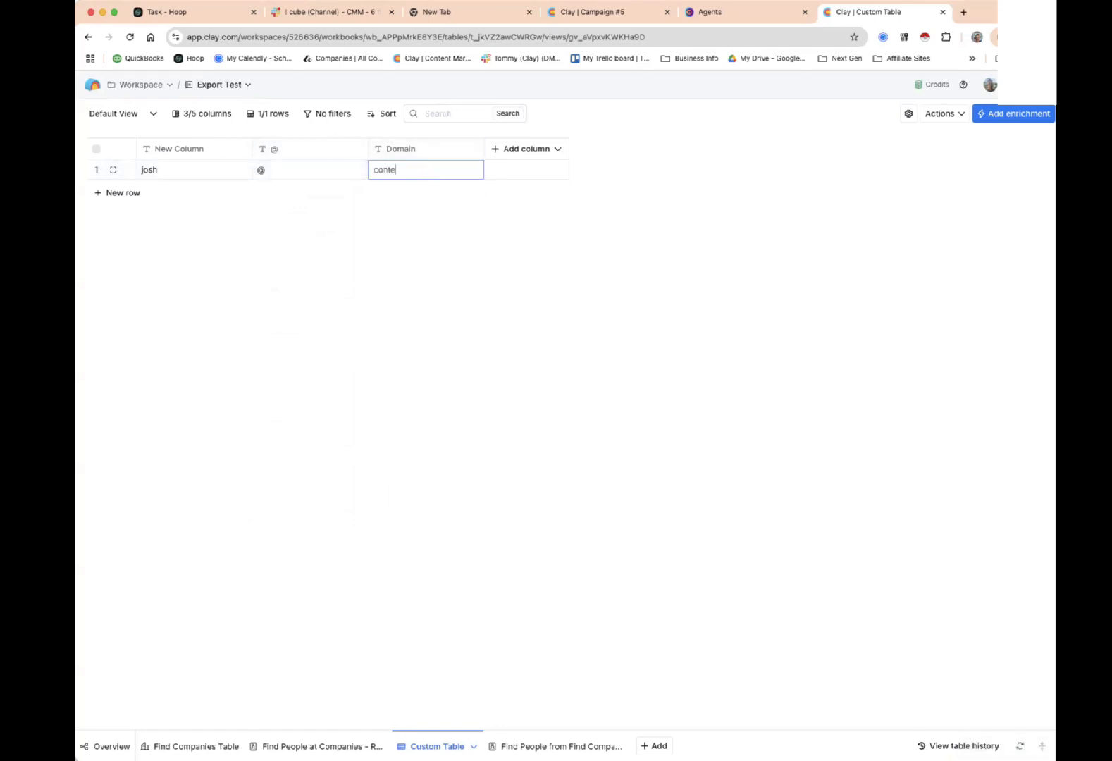
type("ntmarketingmedia.org")
key("Return")
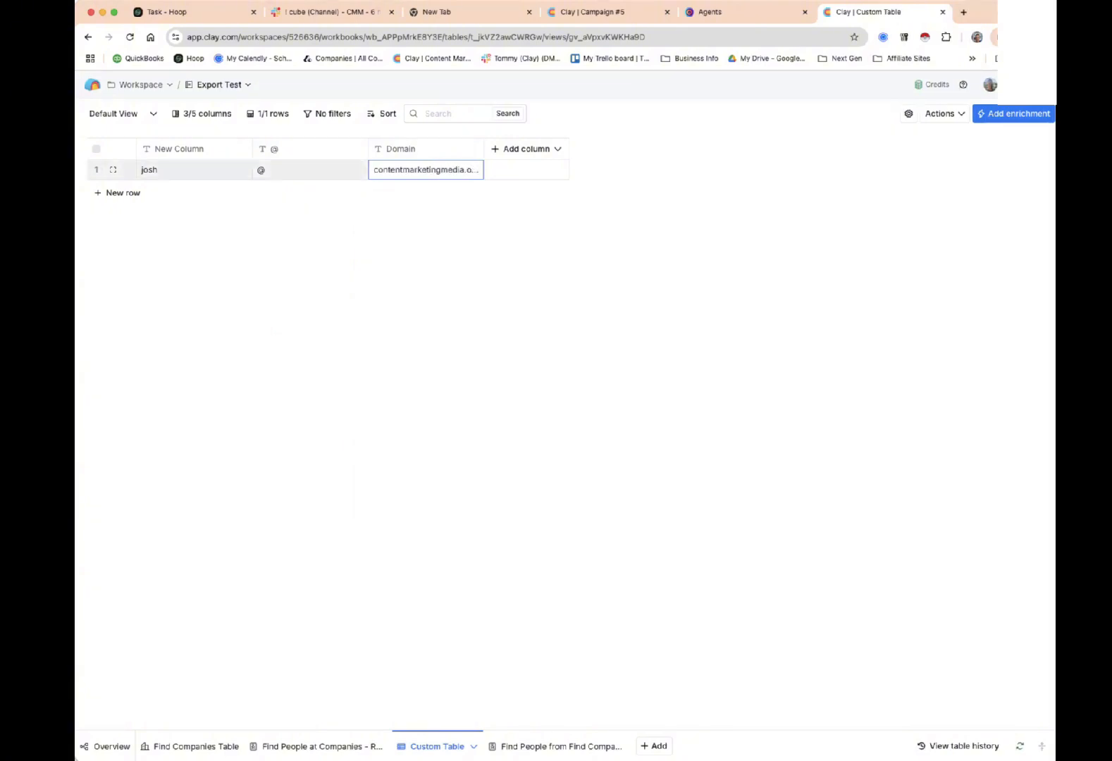
double_click(484, 145)
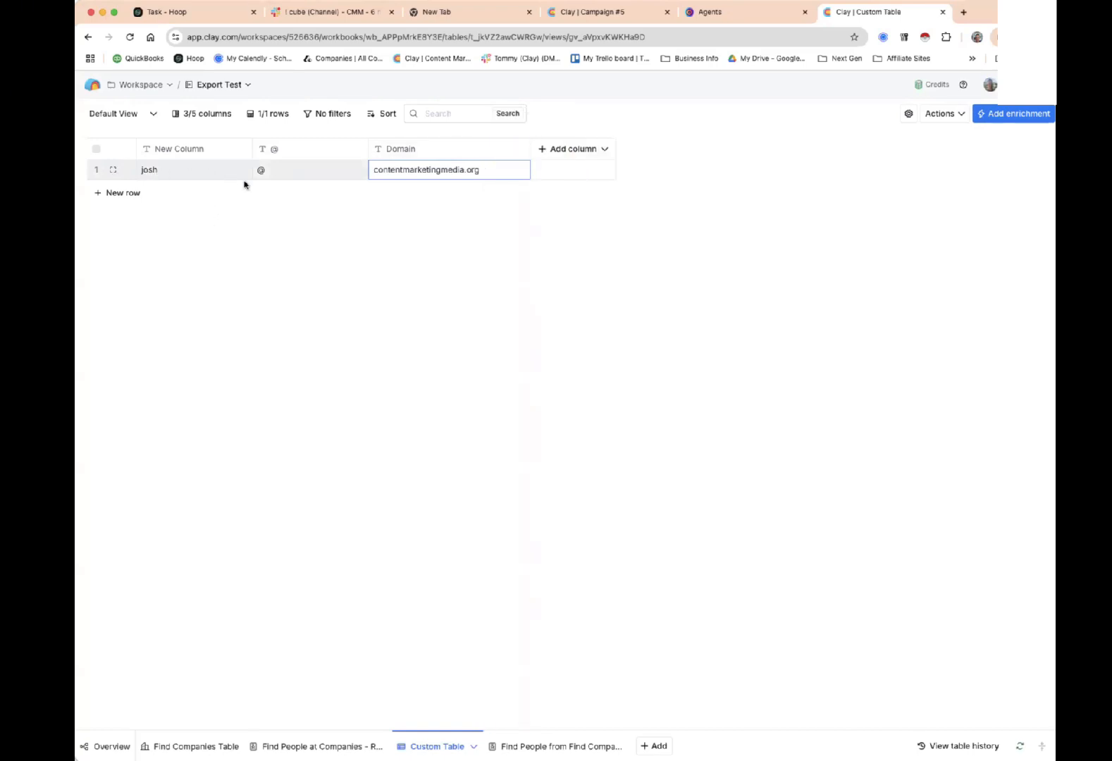
left_click(573, 149)
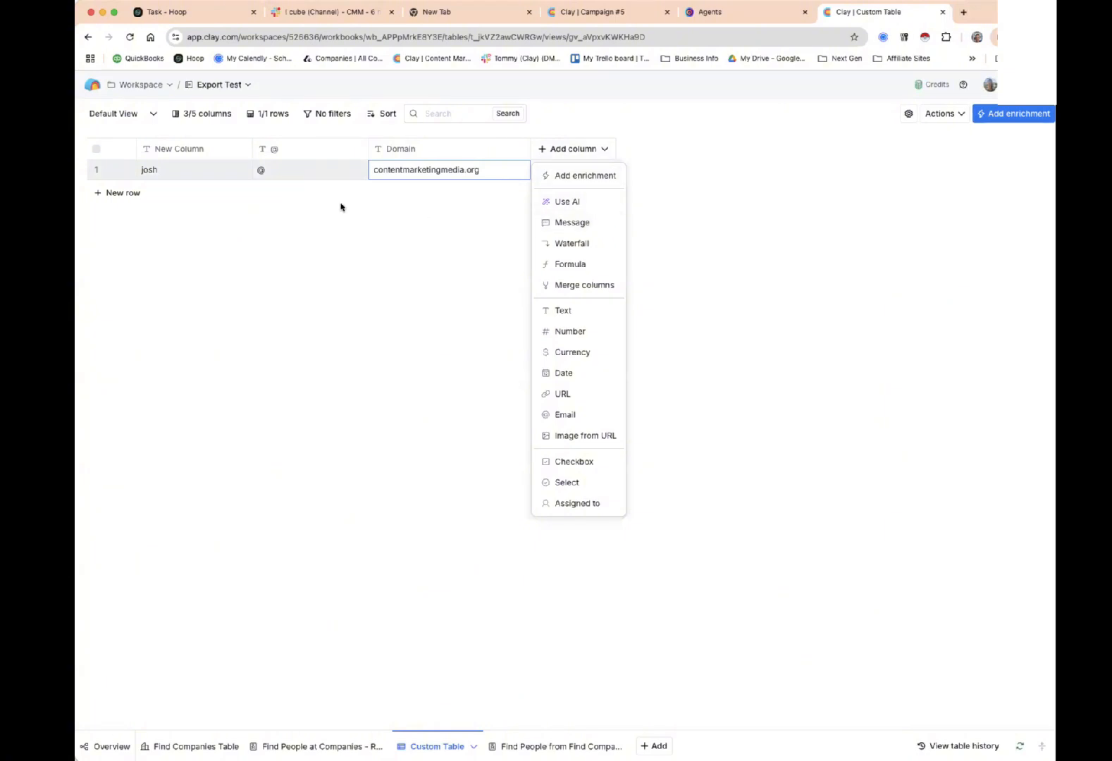
Rename the first column to Name.
left_click(195, 149)
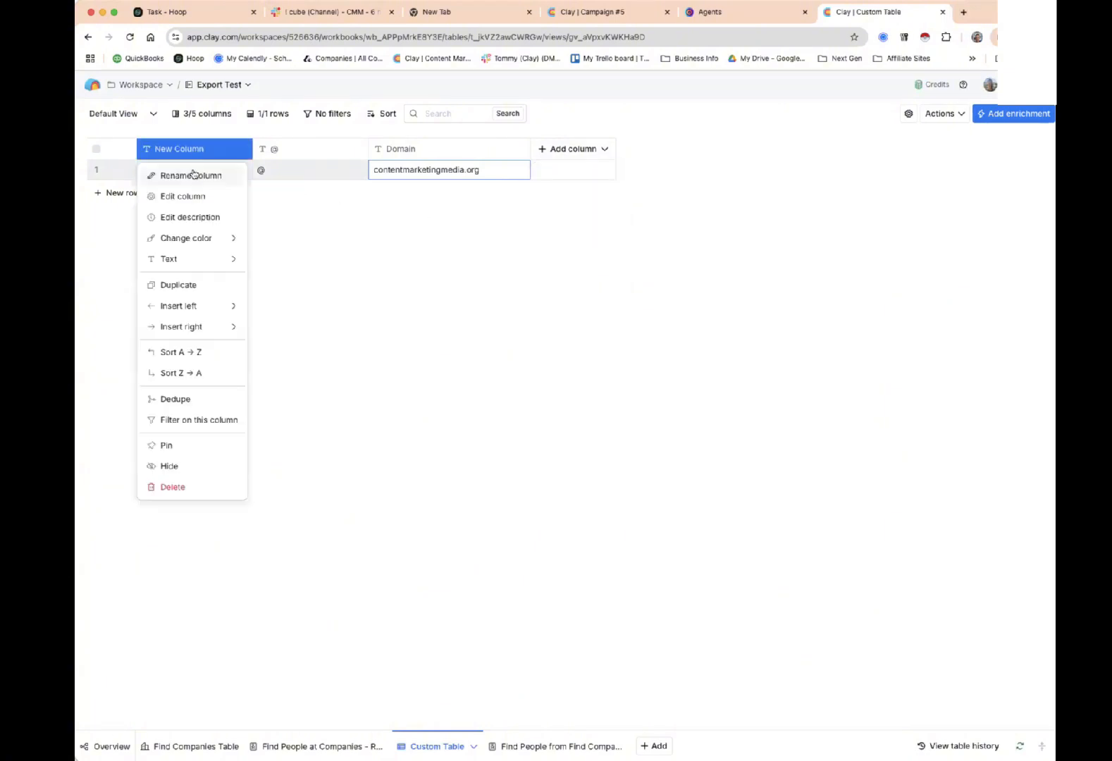
left_click(190, 174)
type("Name")
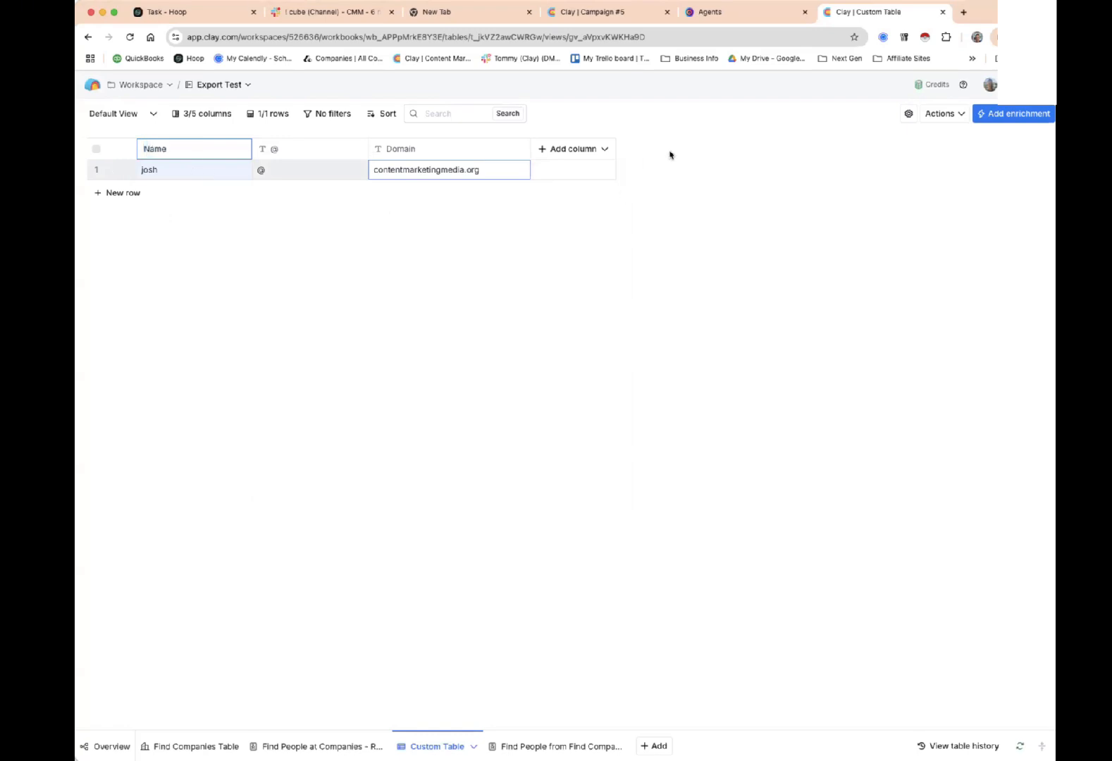
key("Return")
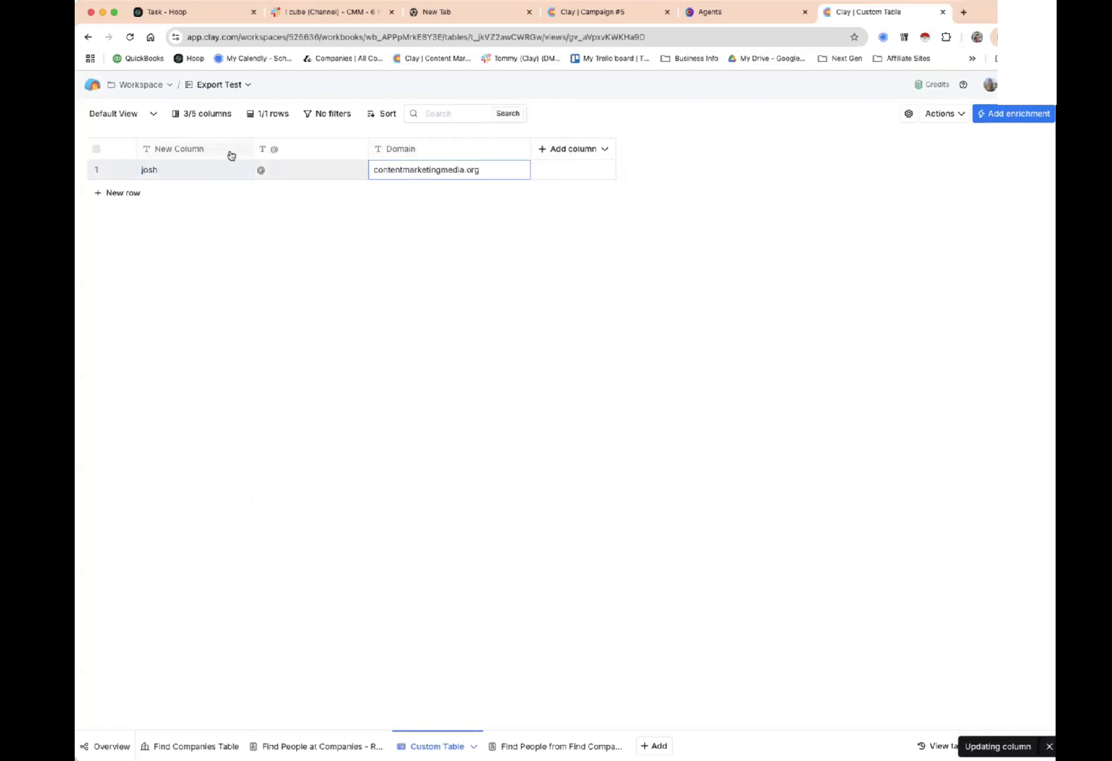
Start adding a Merge columns column to the table.
left_click(207, 153)
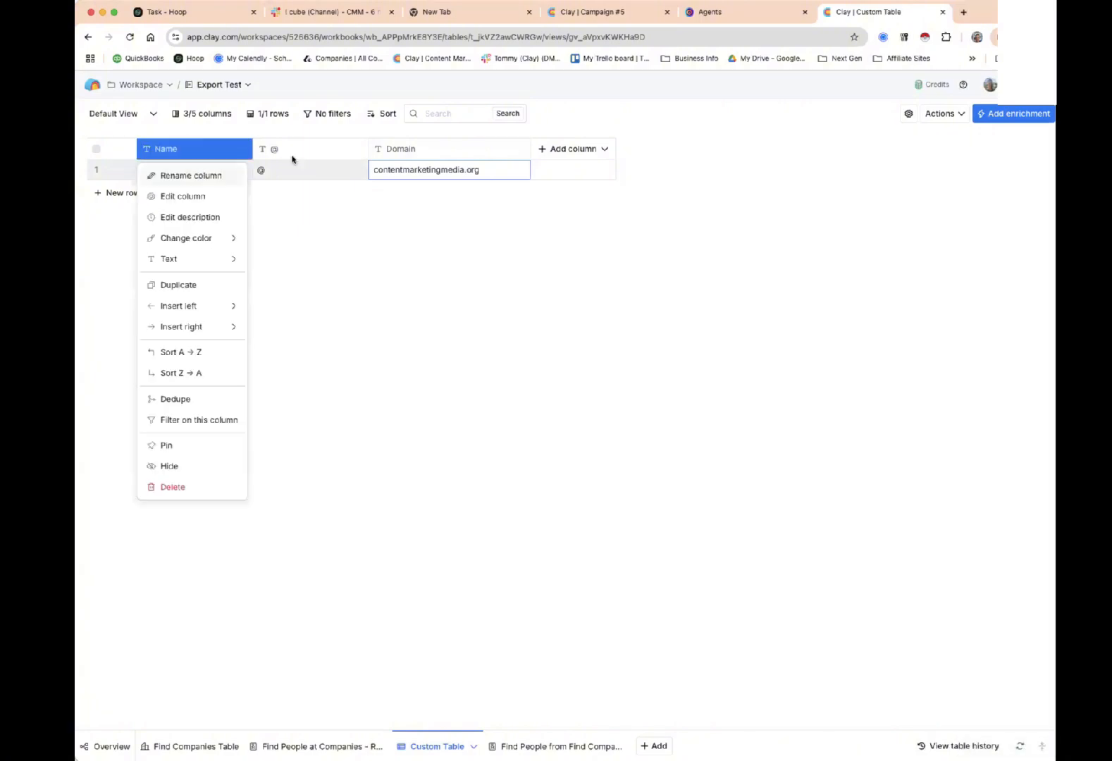
left_click(594, 151)
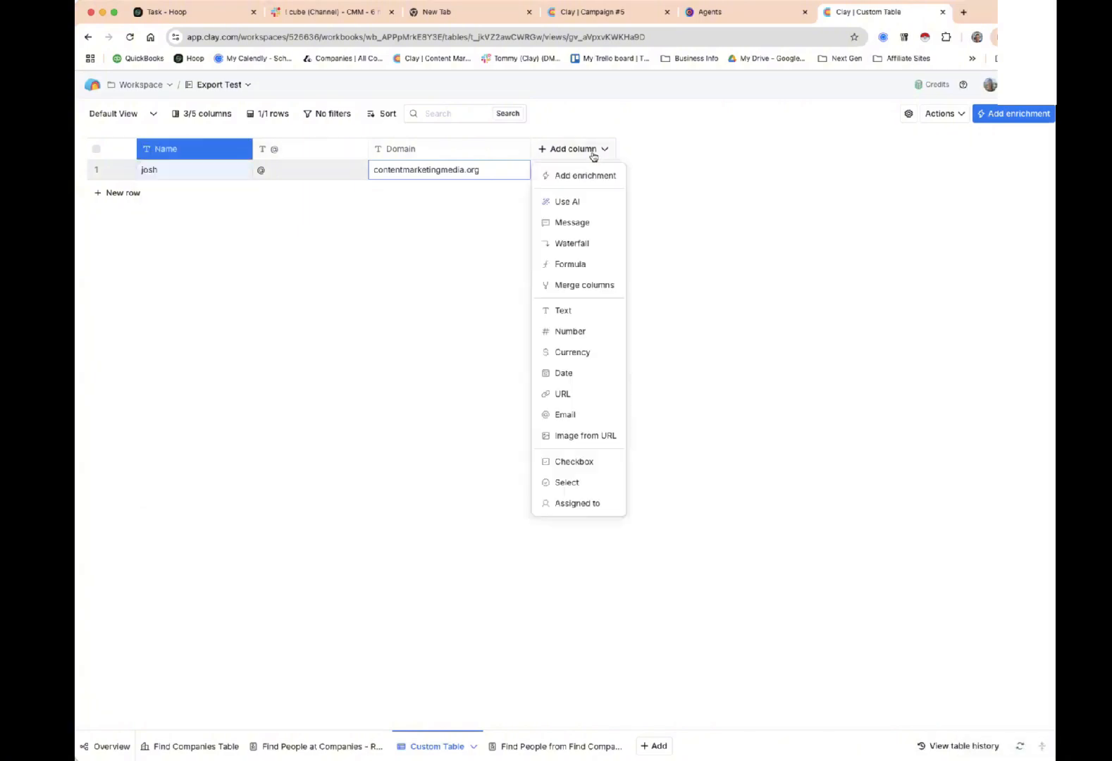
left_click(584, 285)
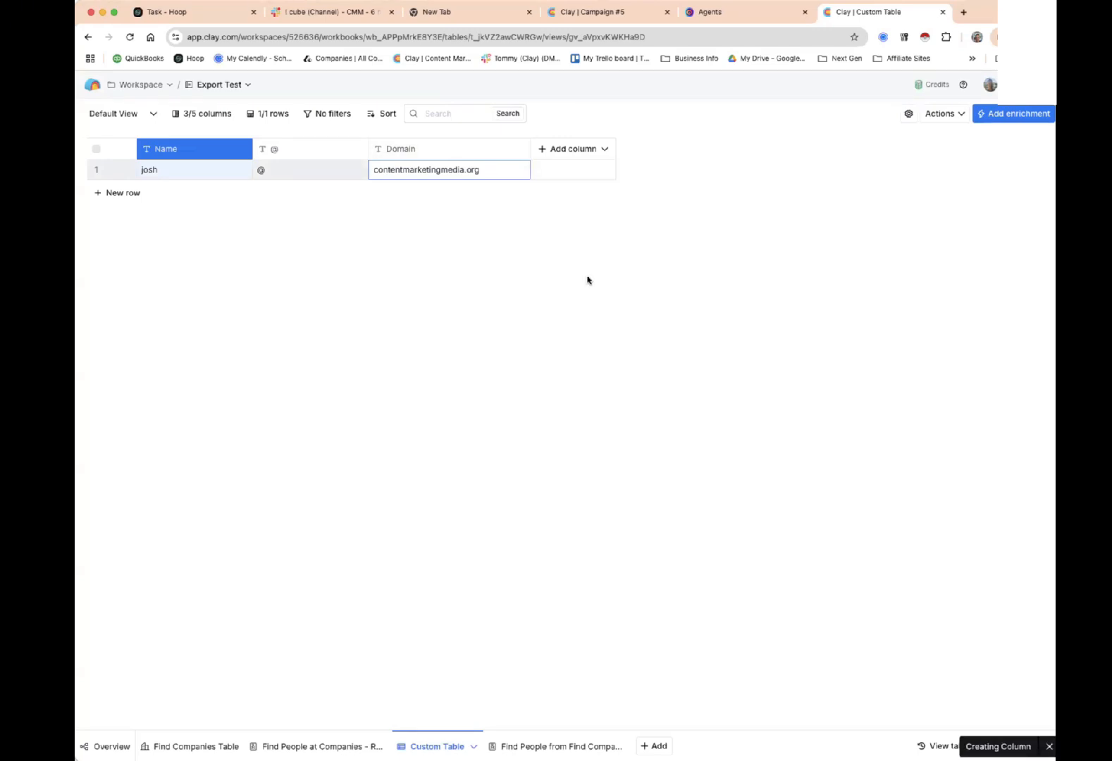
left_click(863, 213)
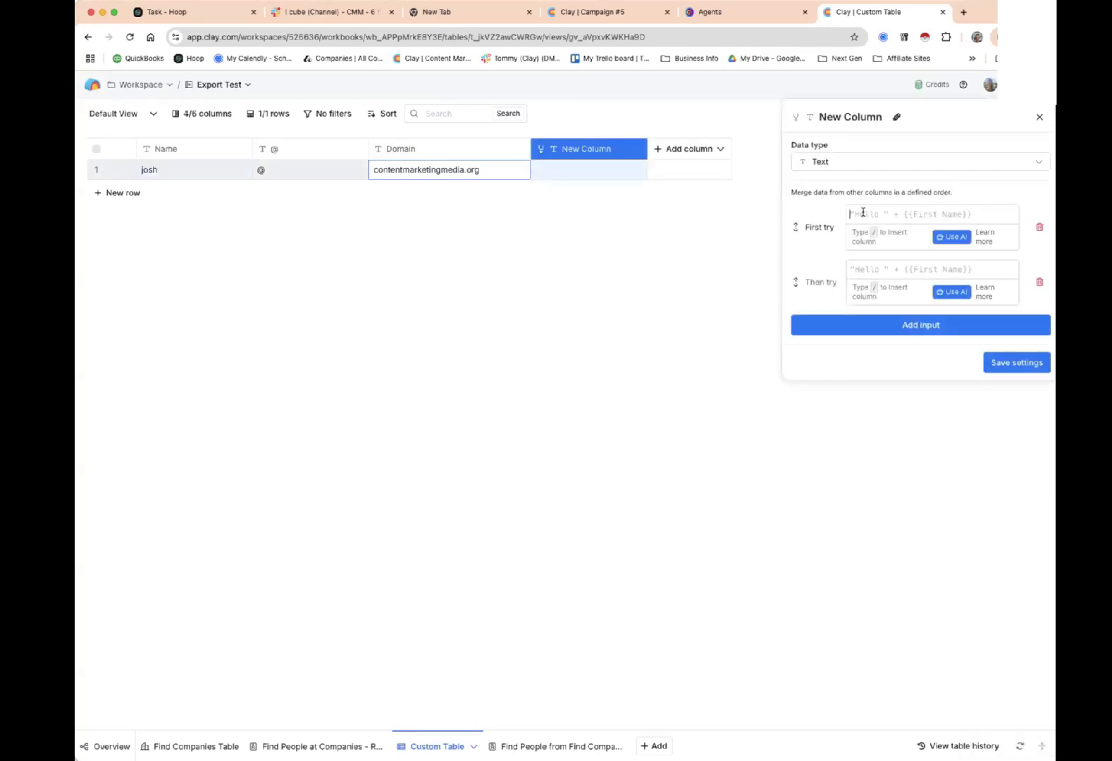
type("/name")
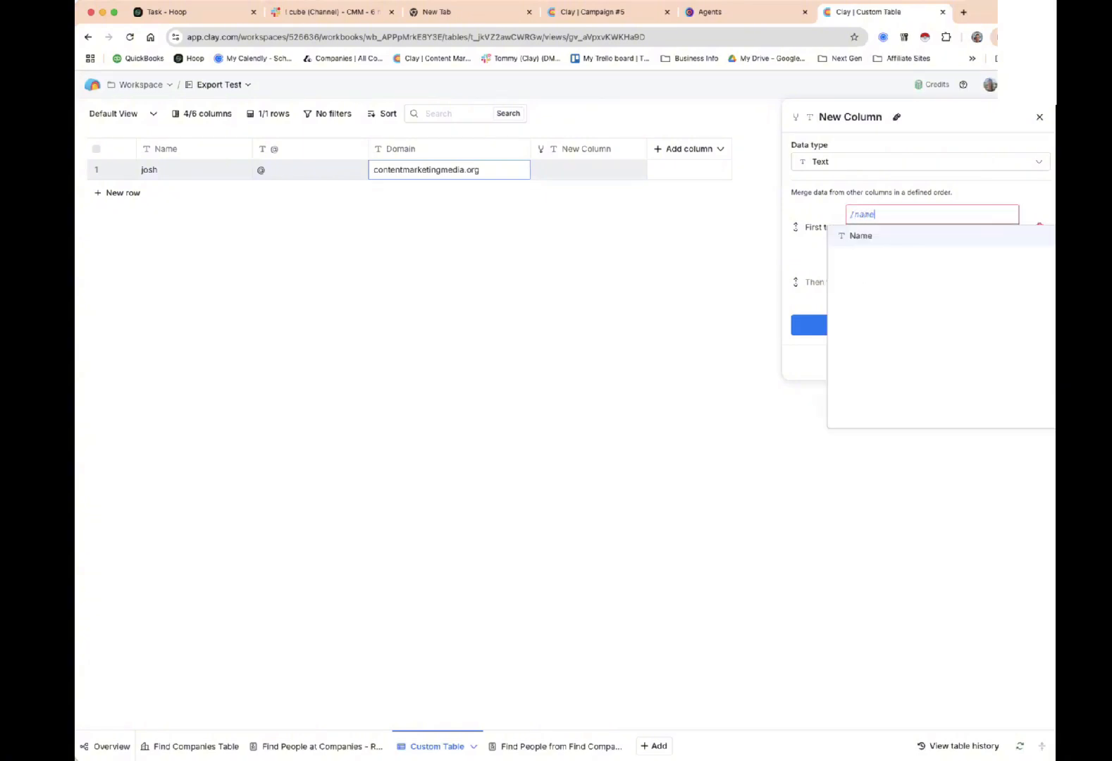
left_click(863, 238)
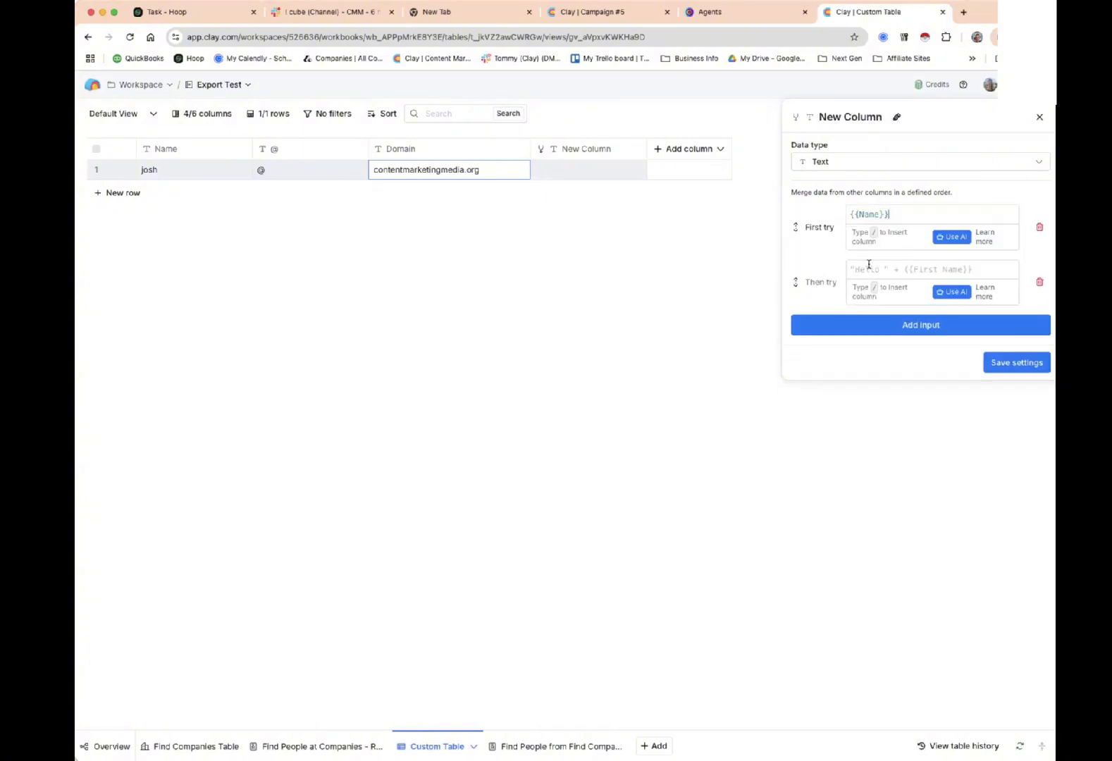
left_click(869, 268)
type("/")
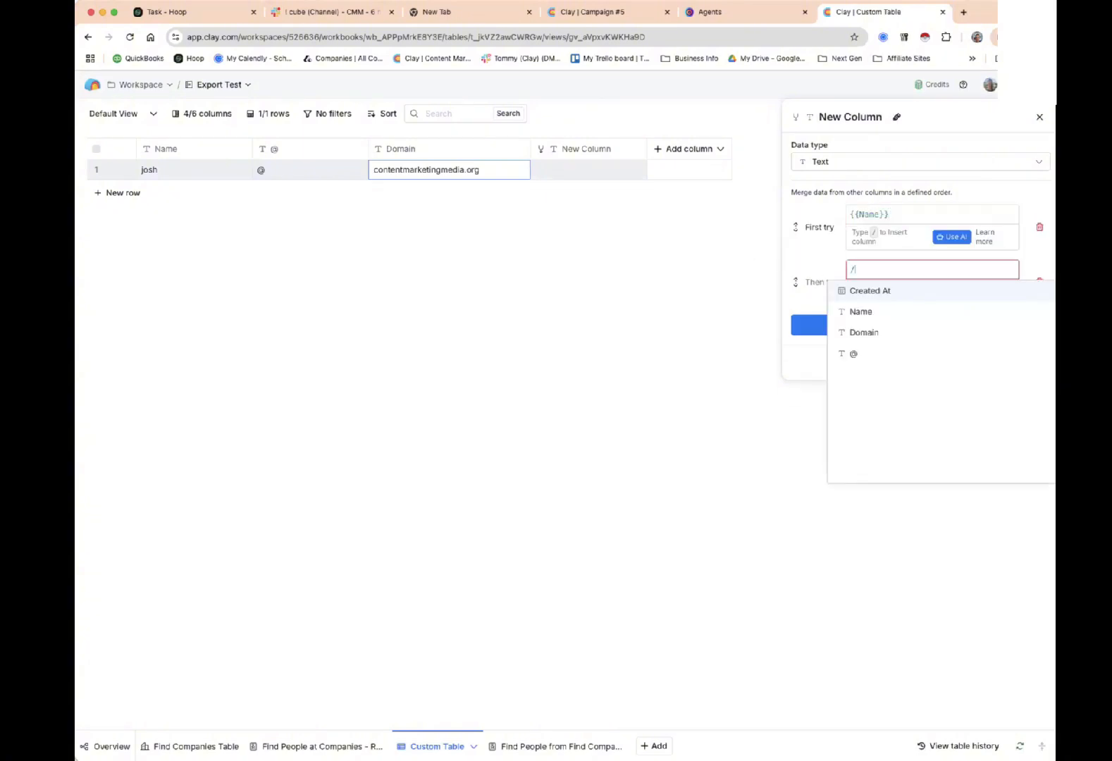
left_click(853, 352)
left_click(928, 325)
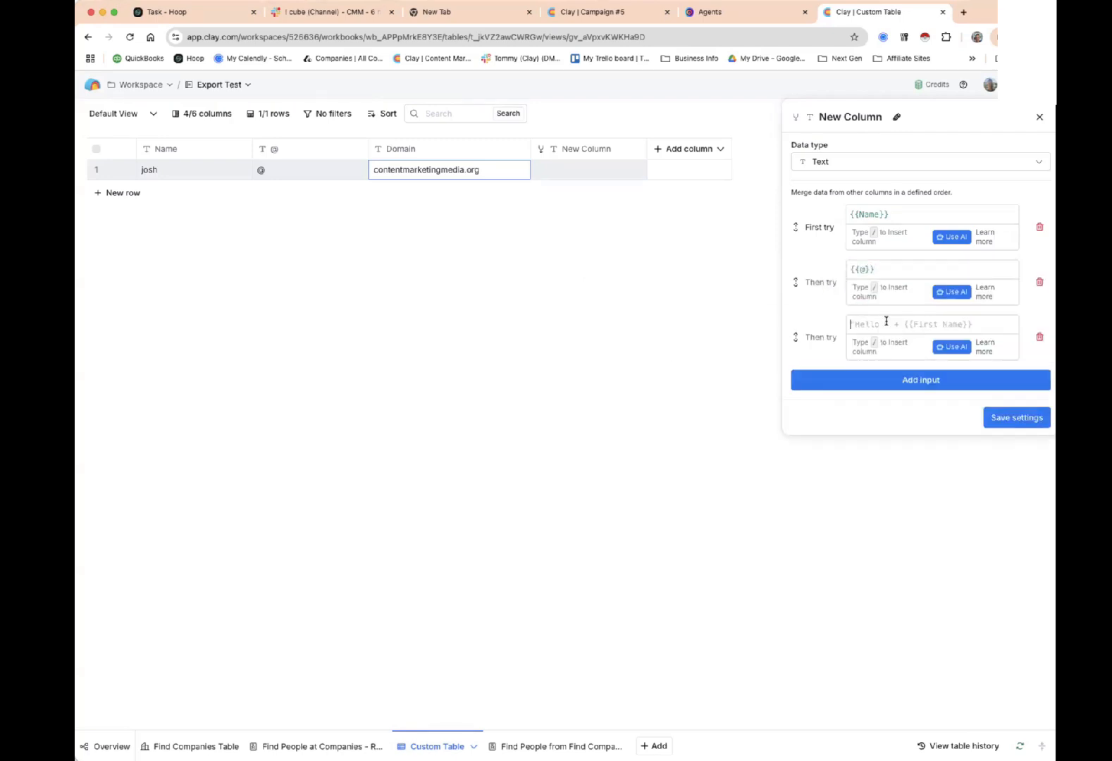
left_click(886, 322)
type("/do")
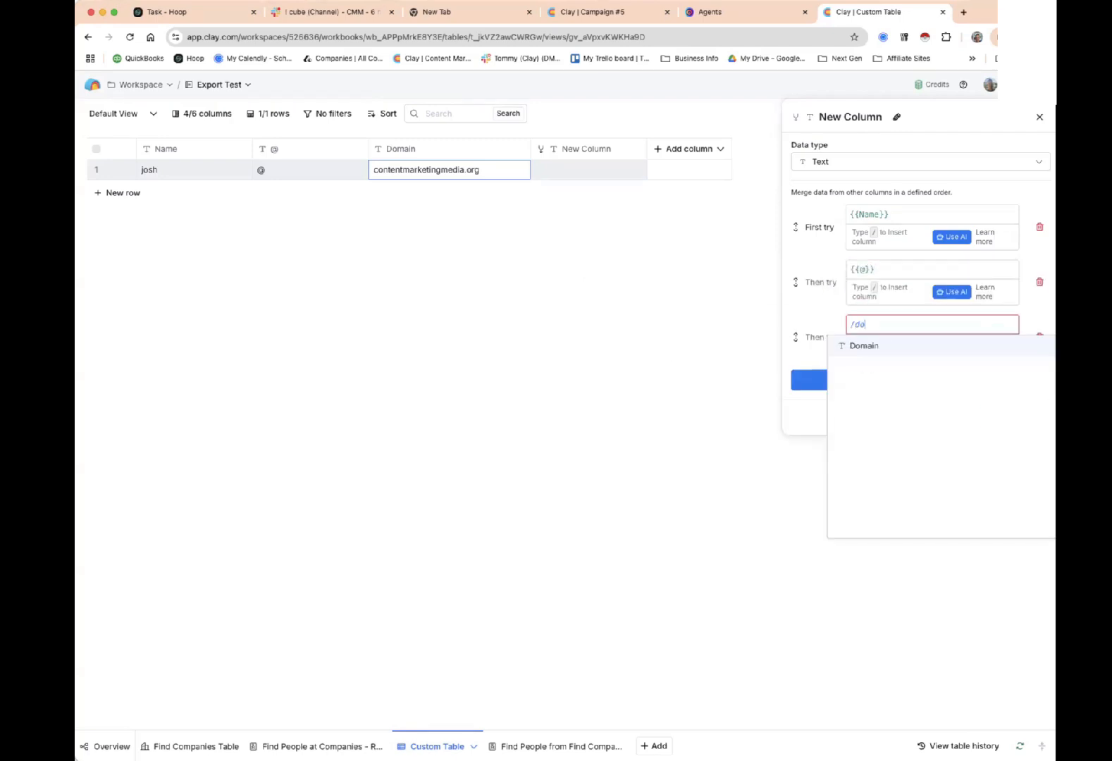
left_click(879, 347)
left_click(1000, 419)
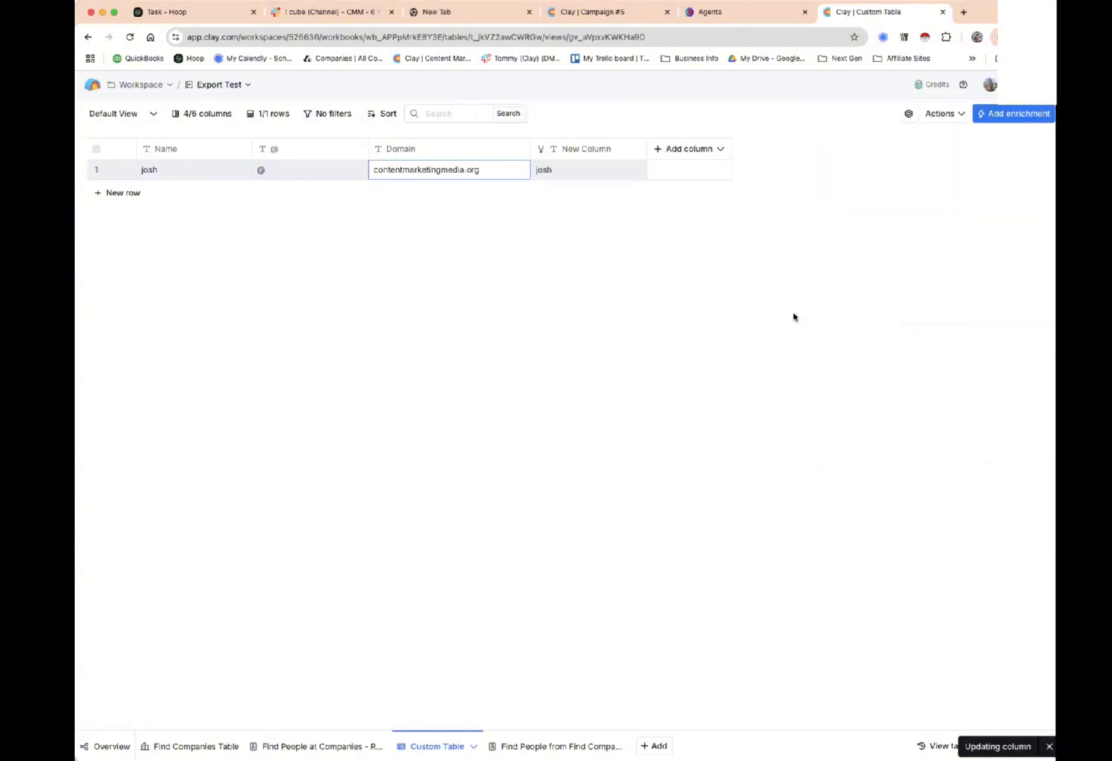
left_click(590, 149)
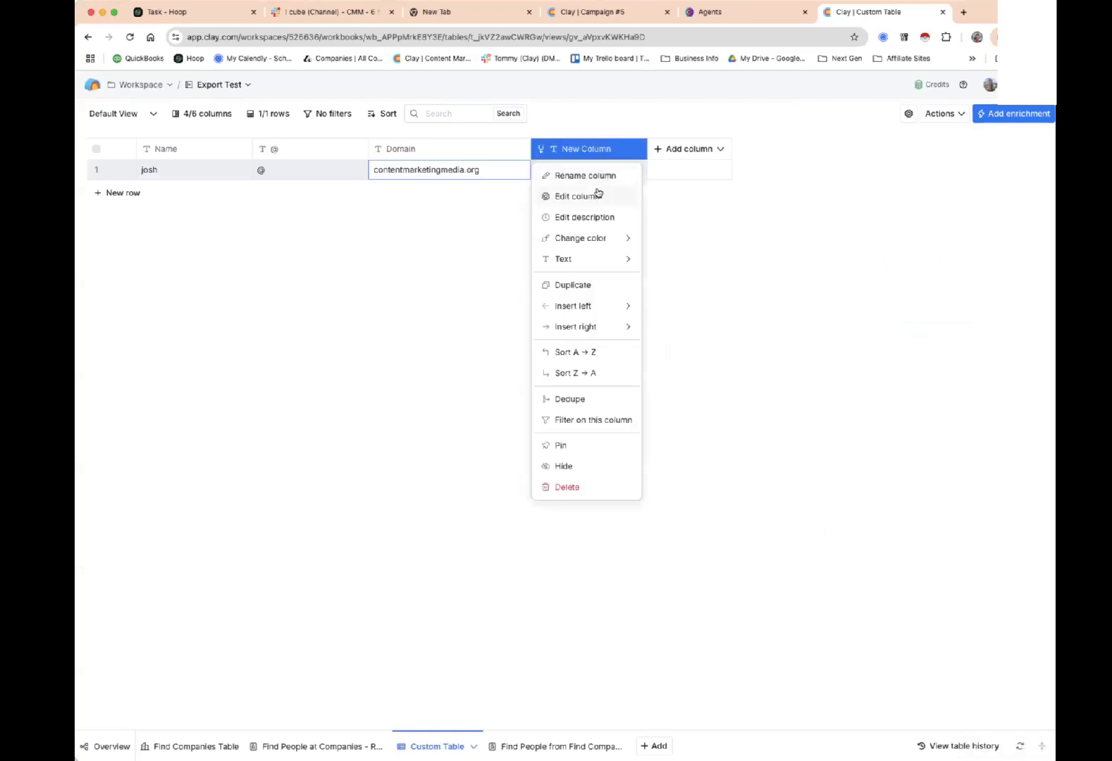
left_click(594, 486)
Delete the merged column and add a new formula column.
left_click(650, 308)
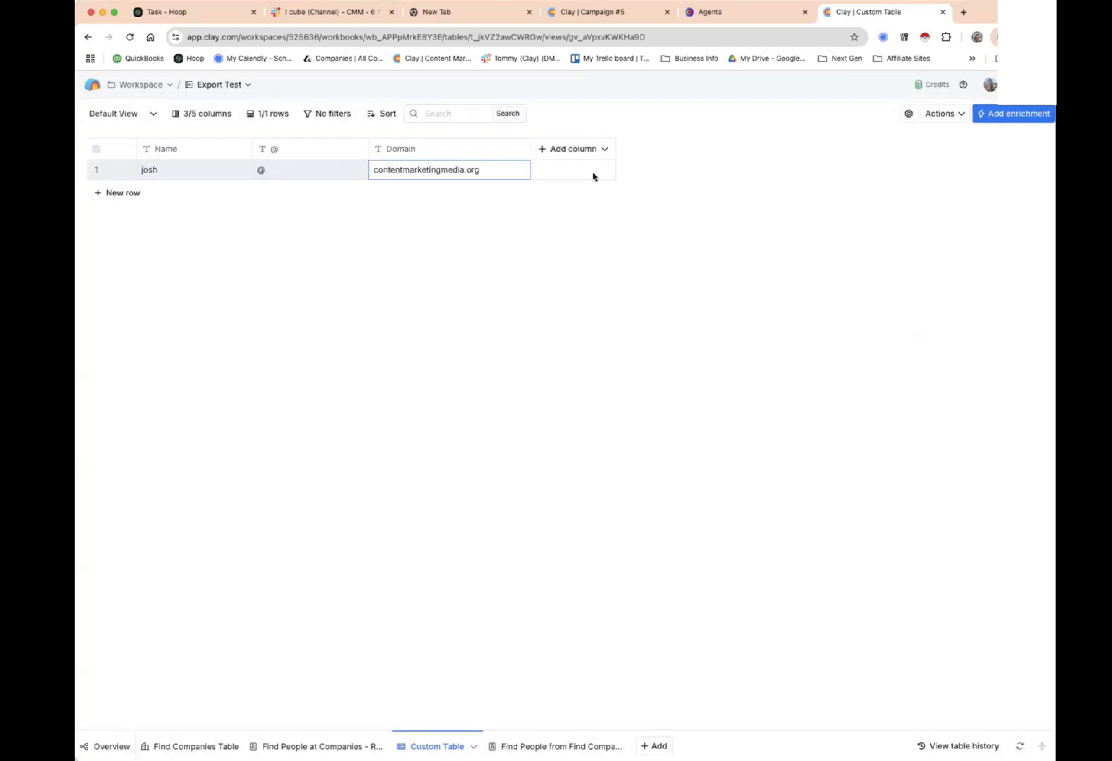
left_click(581, 152)
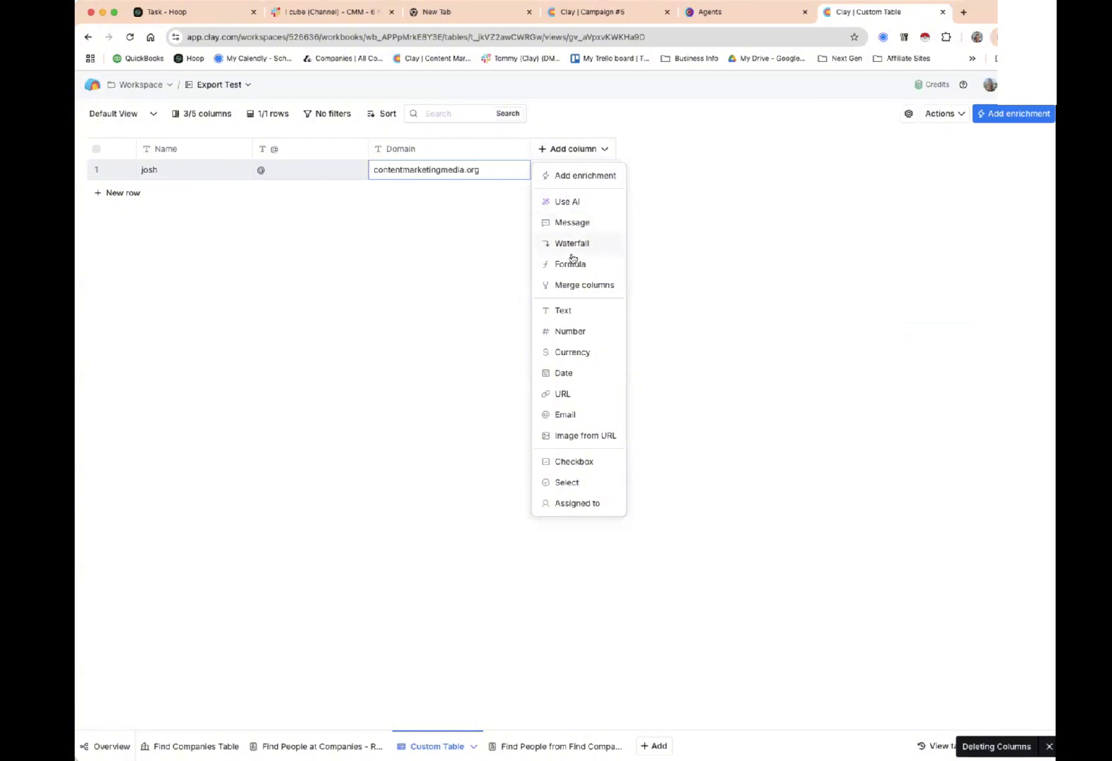
left_click(572, 265)
Build a formula from the Name, @ and Domain columns, generate it and save the output.
left_click(415, 279)
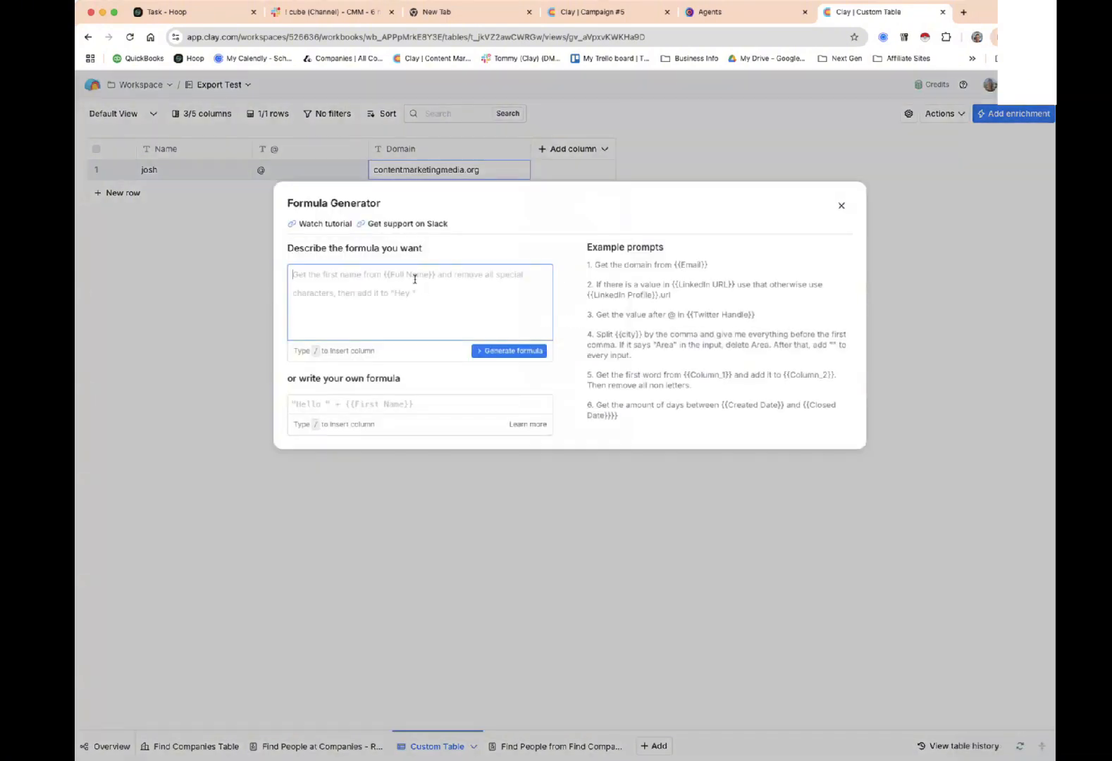
type("/josh")
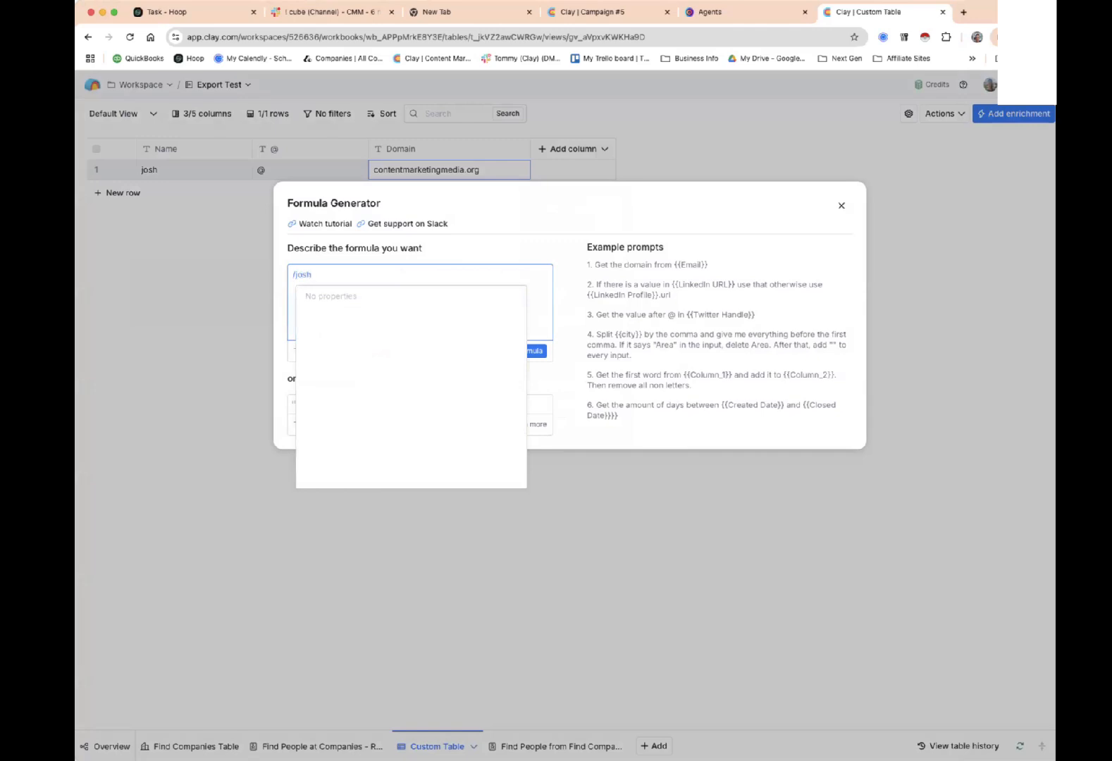
key("BackSpace")
key("BackSpace")
key("BackSpace")
key("BackSpace")
type("name")
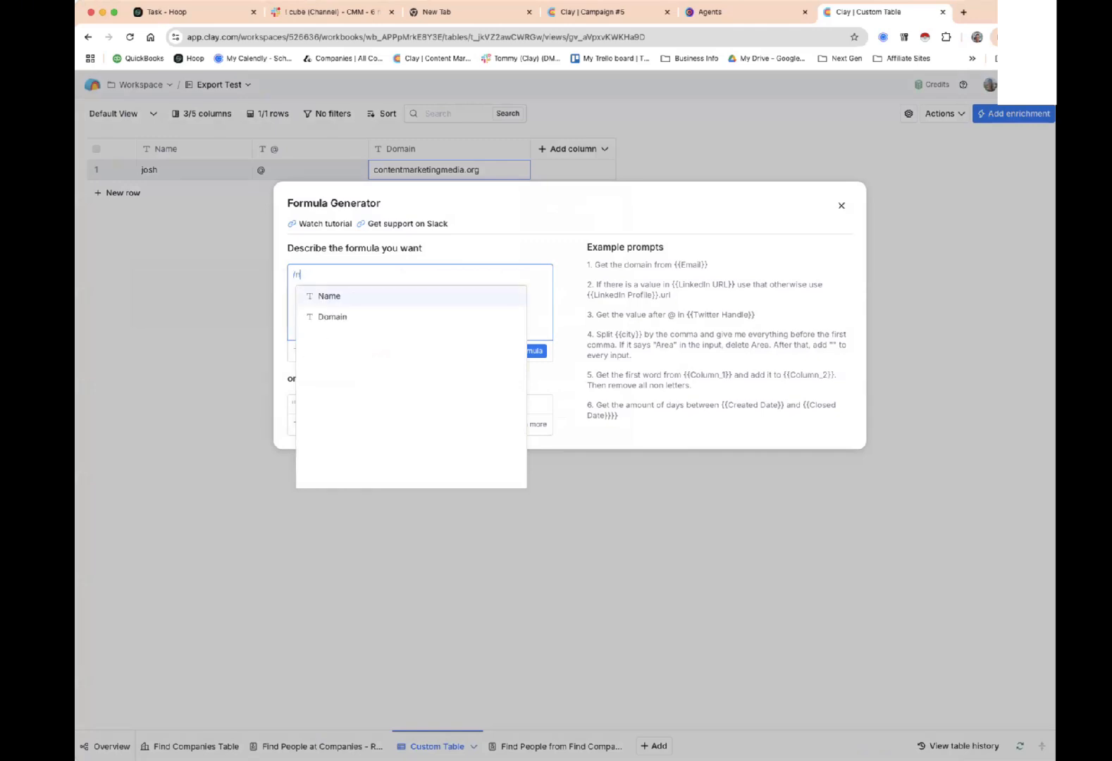
left_click(379, 294)
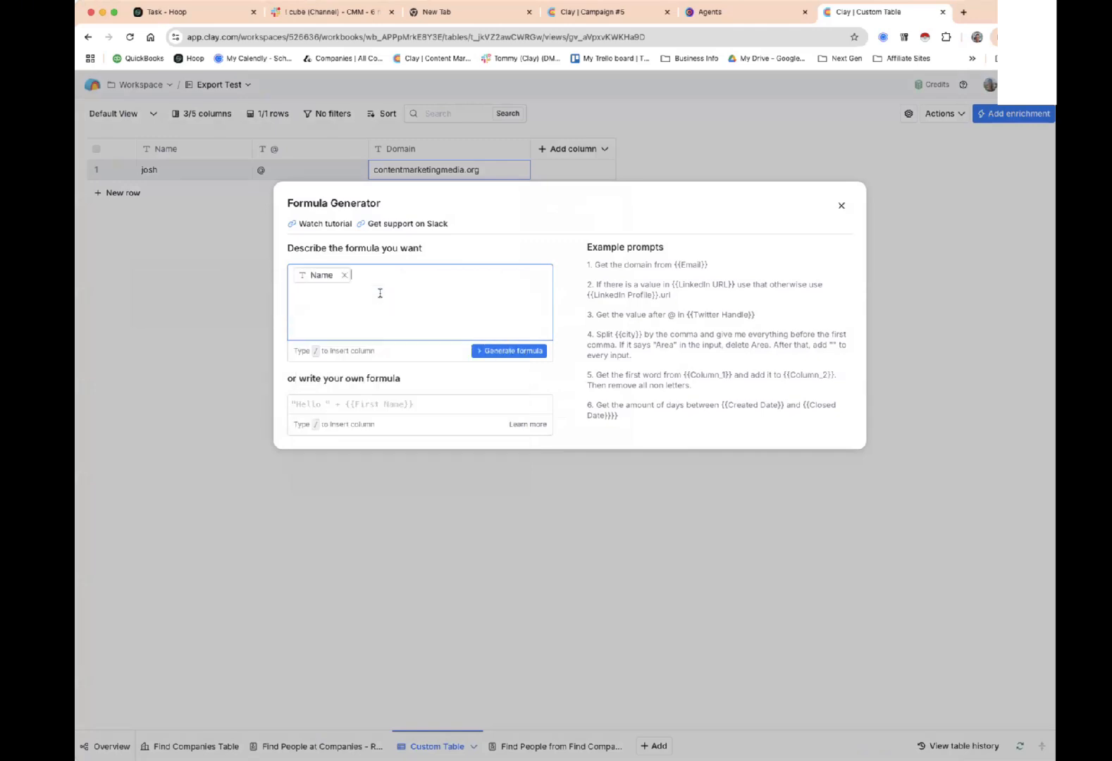
type("/")
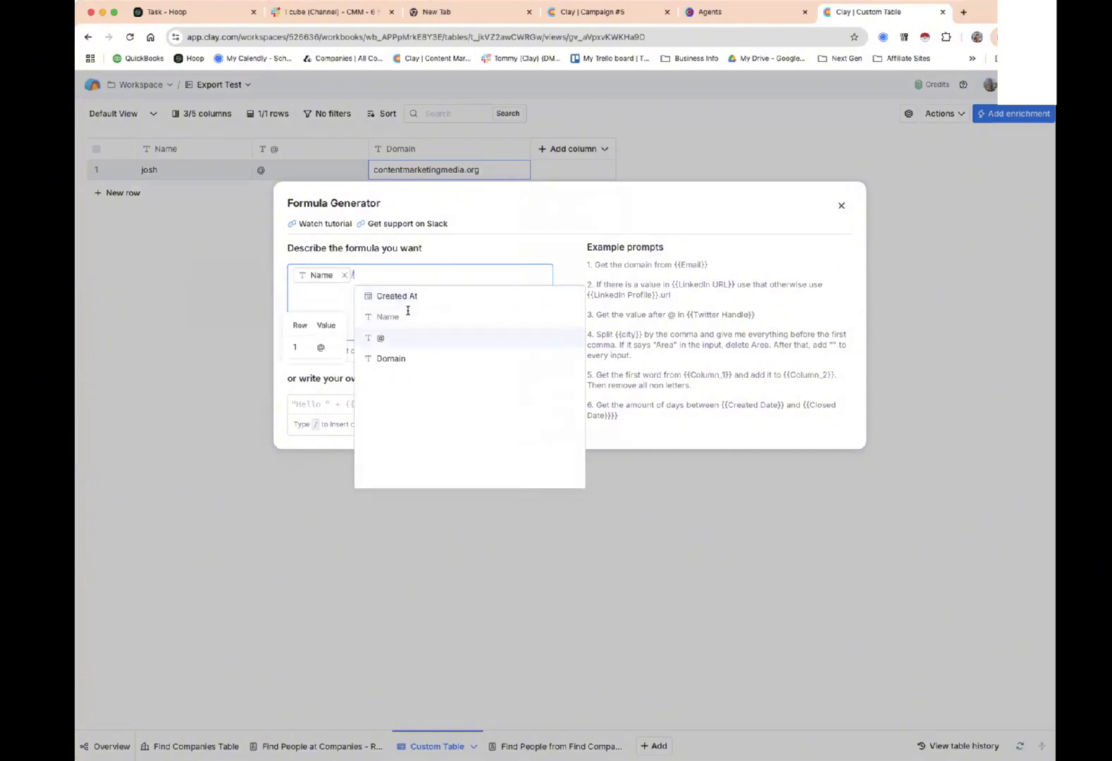
left_click(398, 338)
type("/dom")
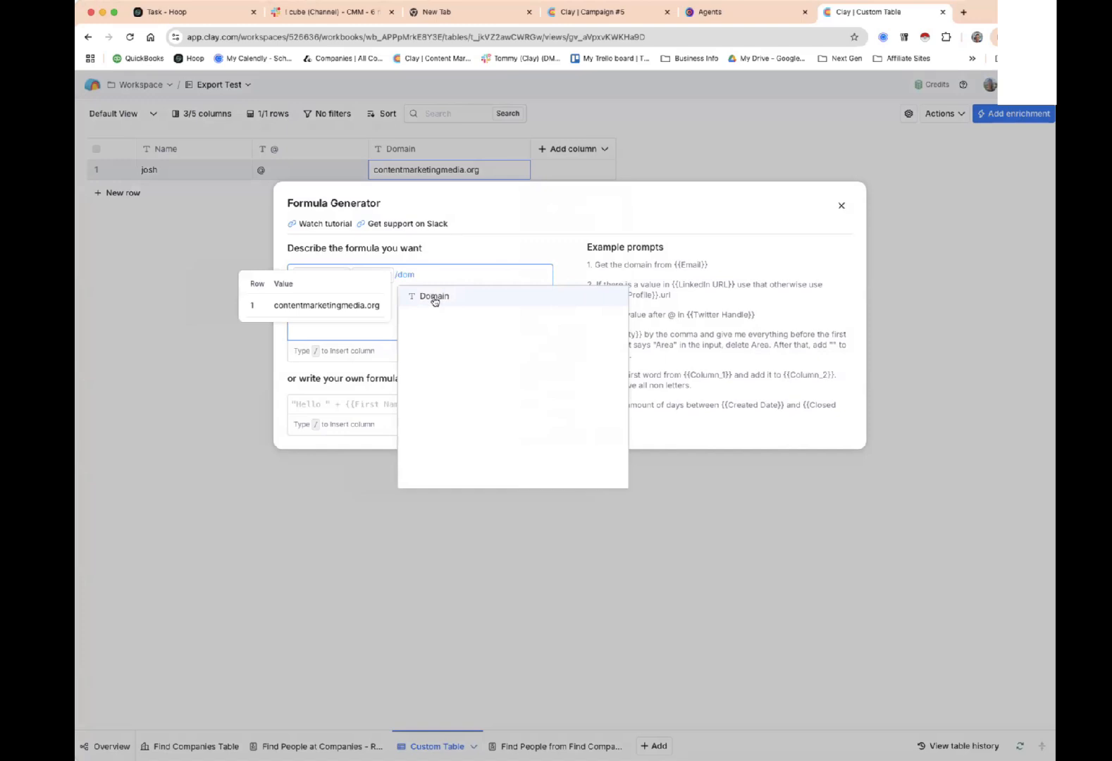
left_click(434, 297)
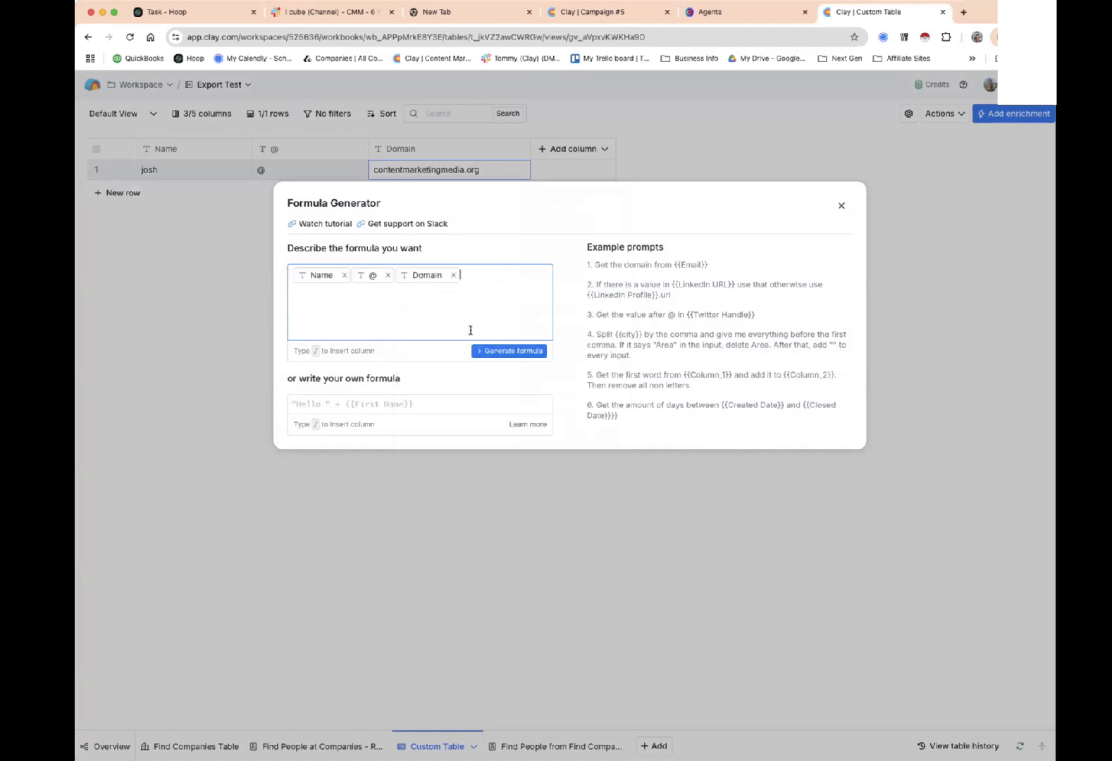
left_click(503, 351)
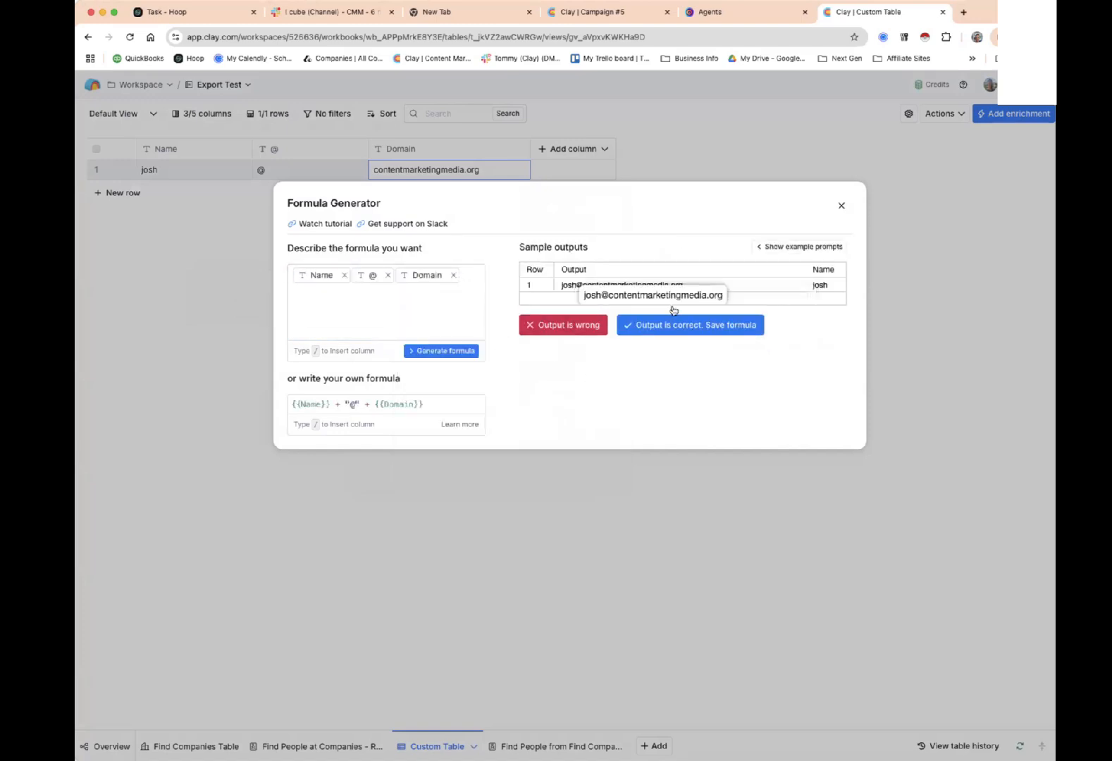
left_click(689, 327)
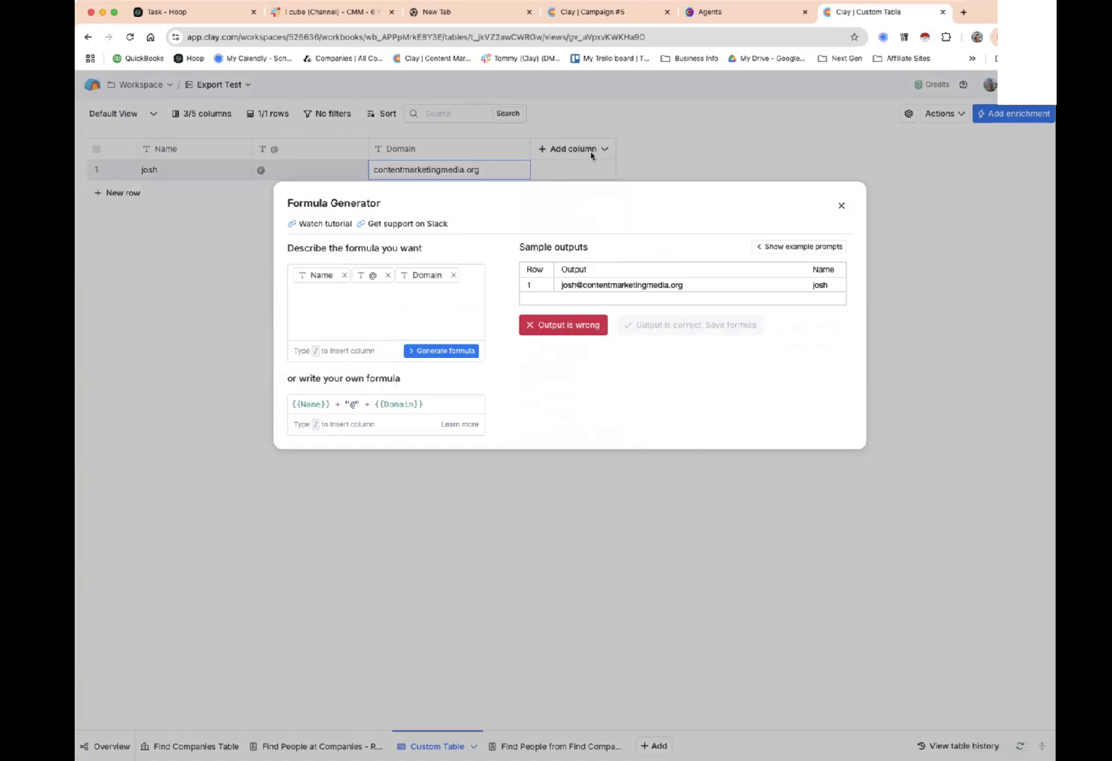
left_click(840, 205)
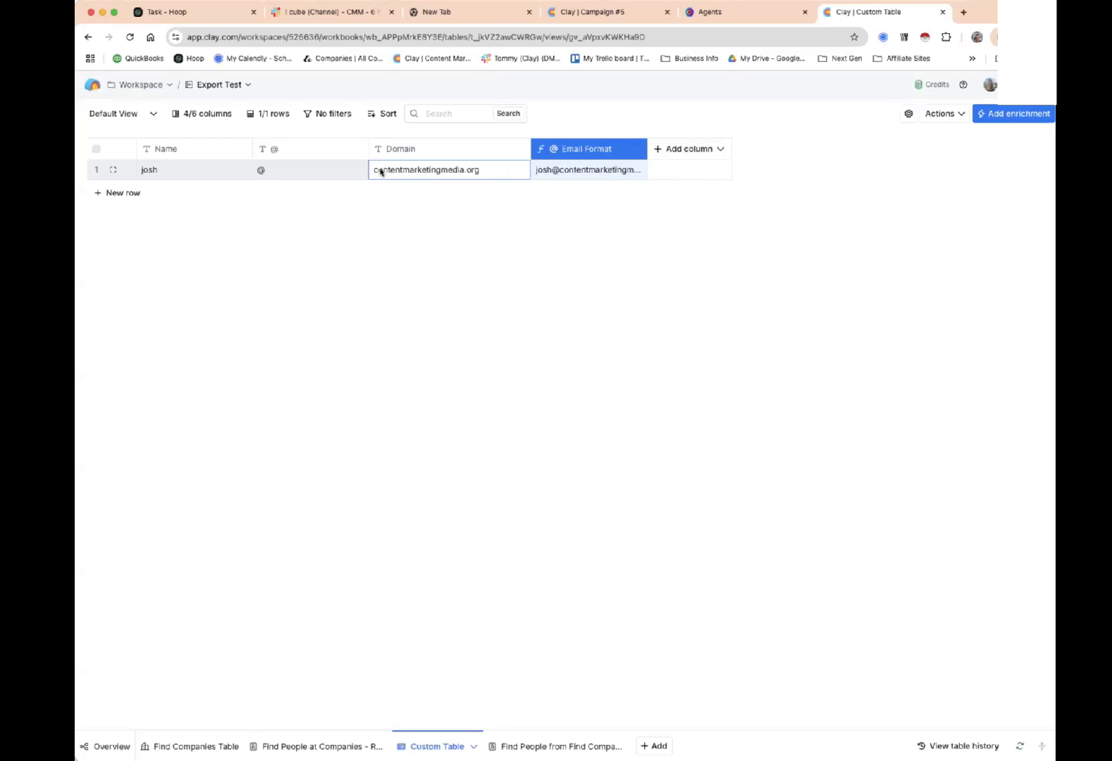
Open the table-wide actions menu, then dismiss it.
mouse_move(366, 160)
left_click(941, 113)
left_click(454, 178)
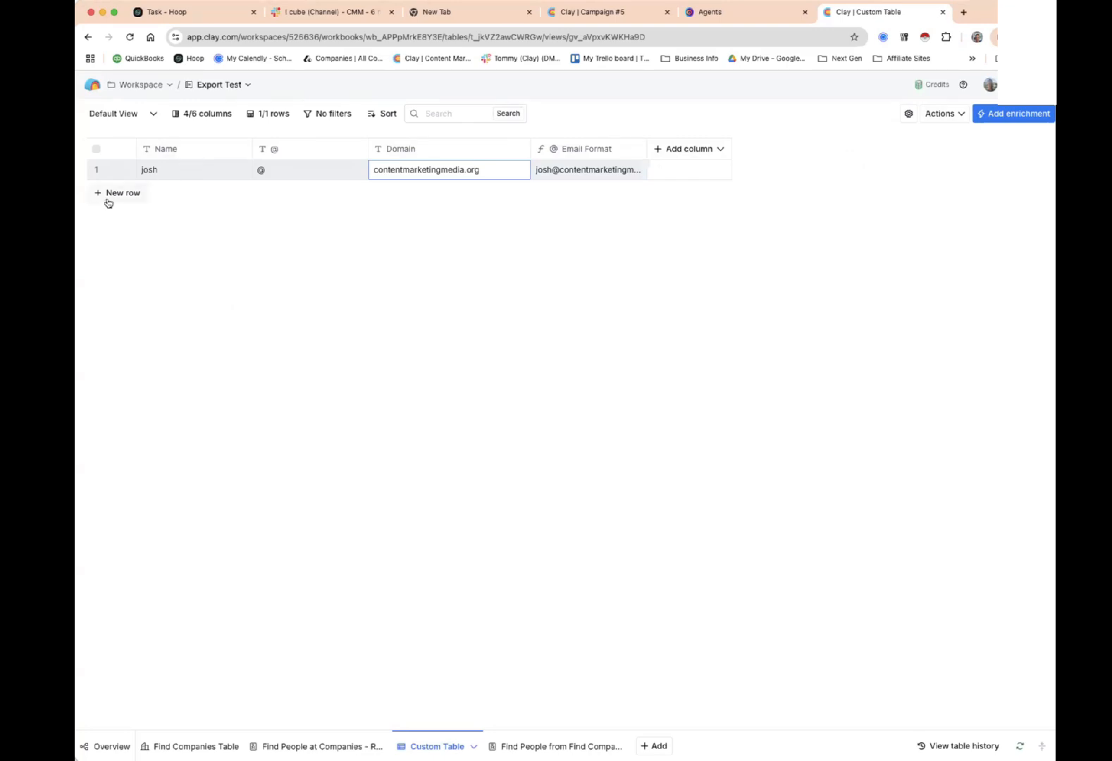
Give the Name column a fixed default first name and save its settings.
left_click(182, 152)
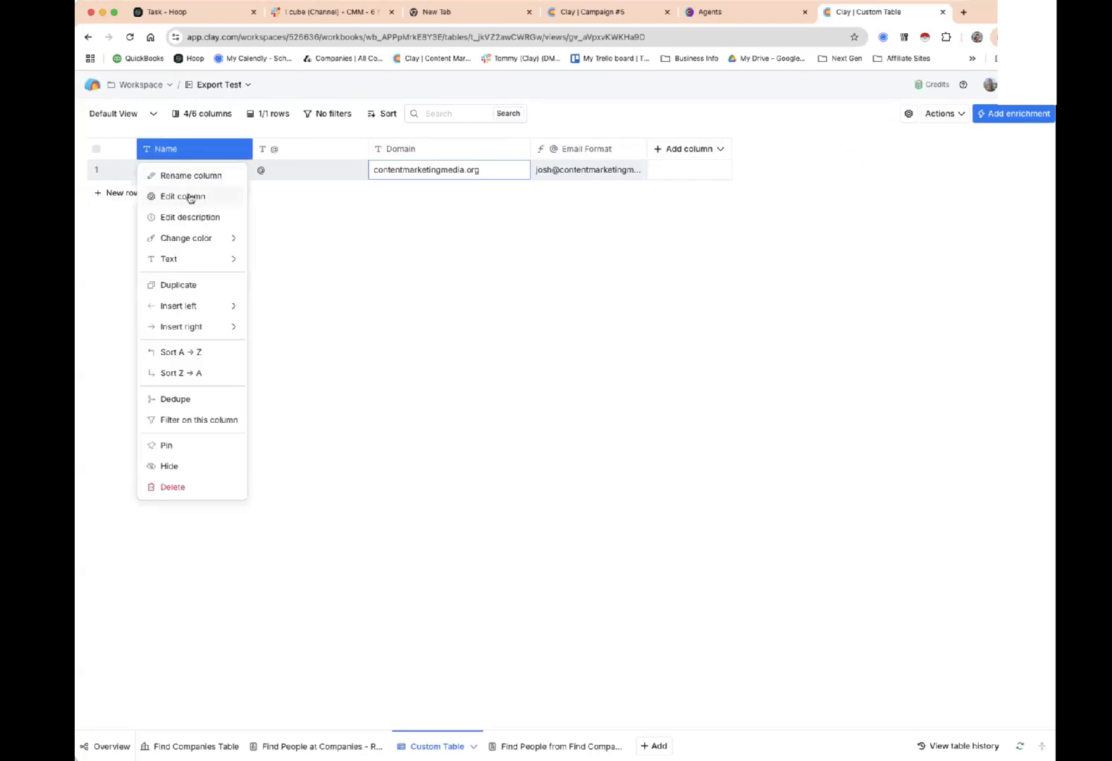
left_click(190, 198)
left_click(850, 200)
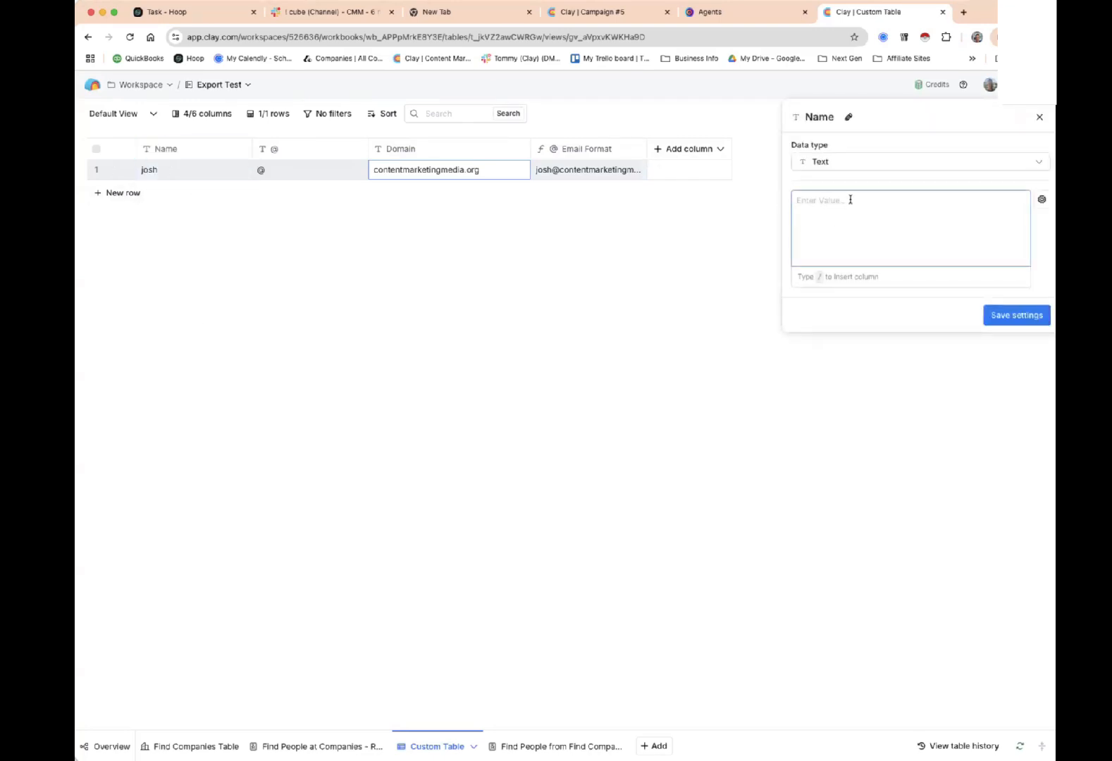
type("josh")
left_click(1010, 320)
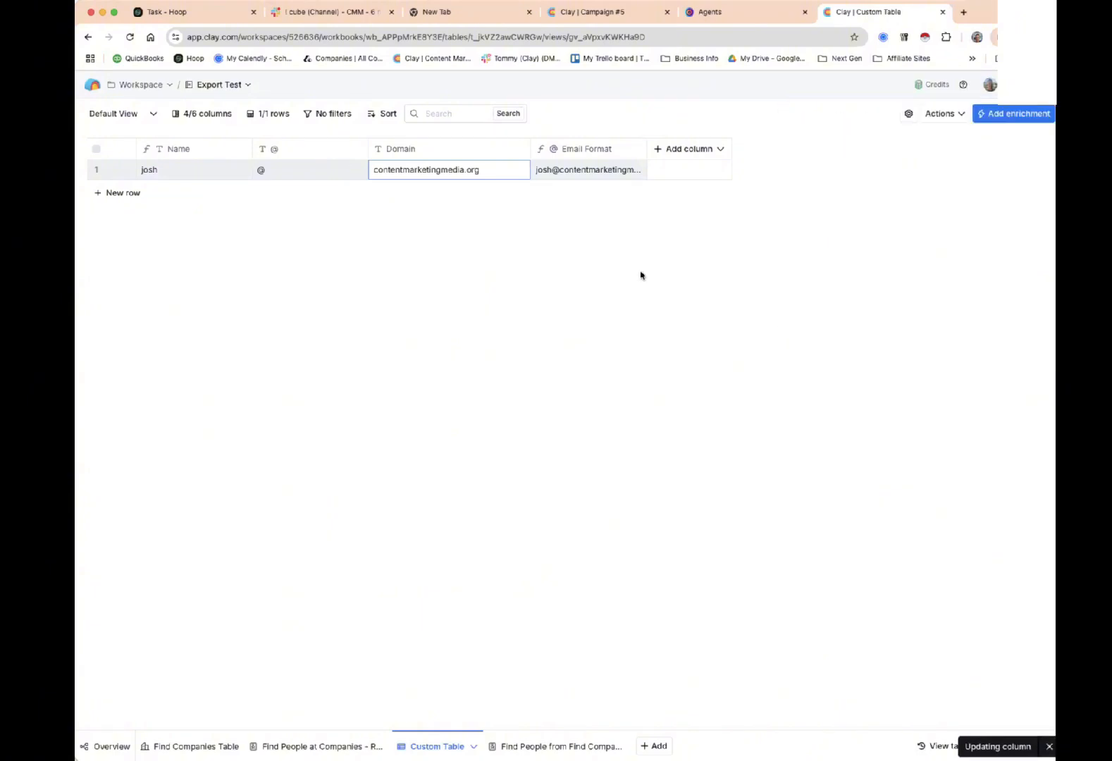
Set the @ column's default value to '@' and save its settings.
left_click(303, 150)
left_click(307, 198)
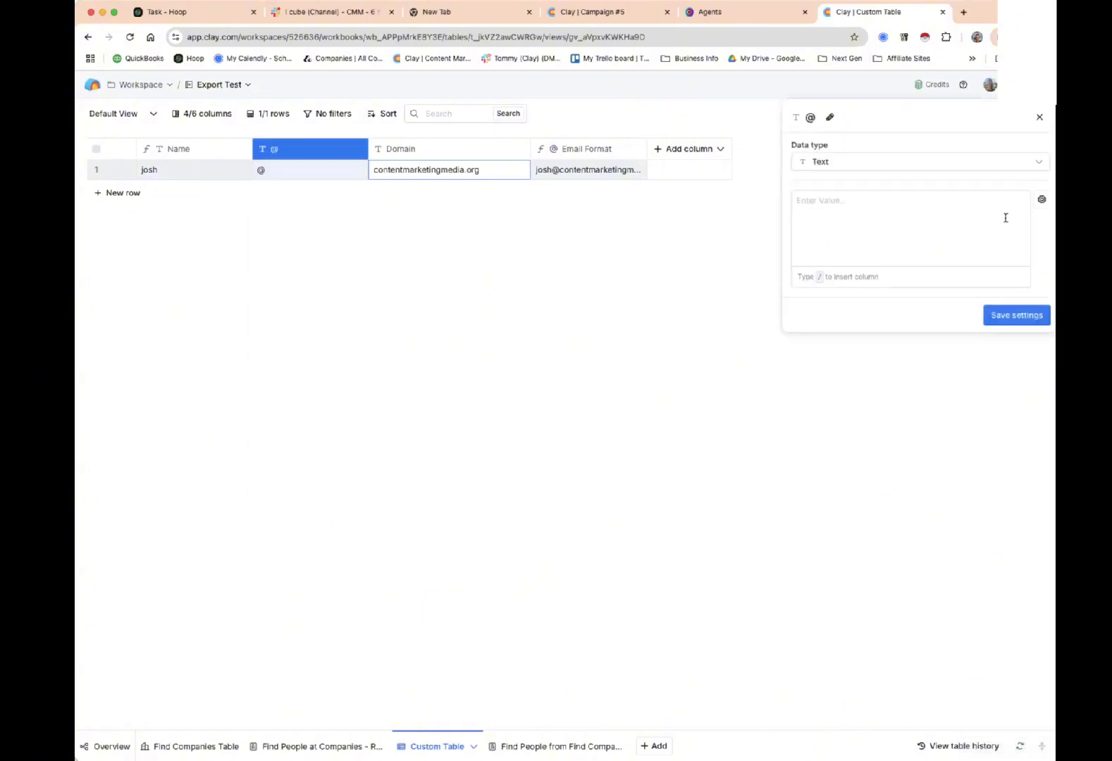
left_click(916, 208)
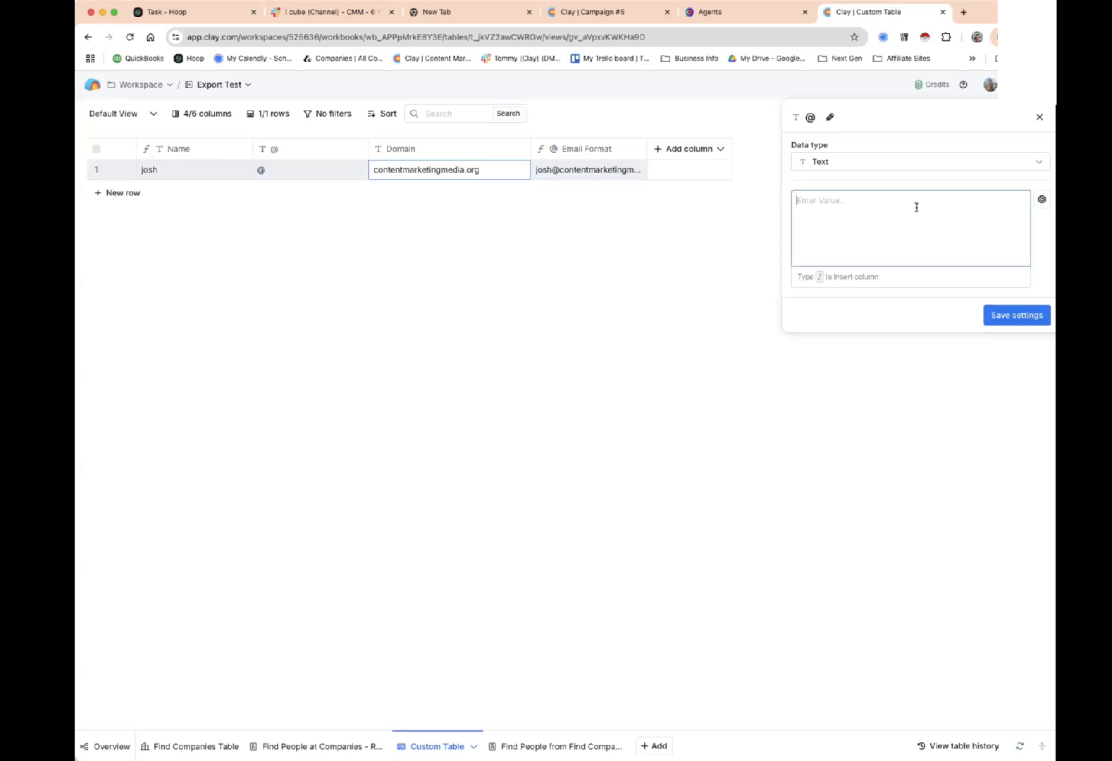
type("'2")
key("BackSpace")
key("BackSpace")
type("@")
left_click(1021, 320)
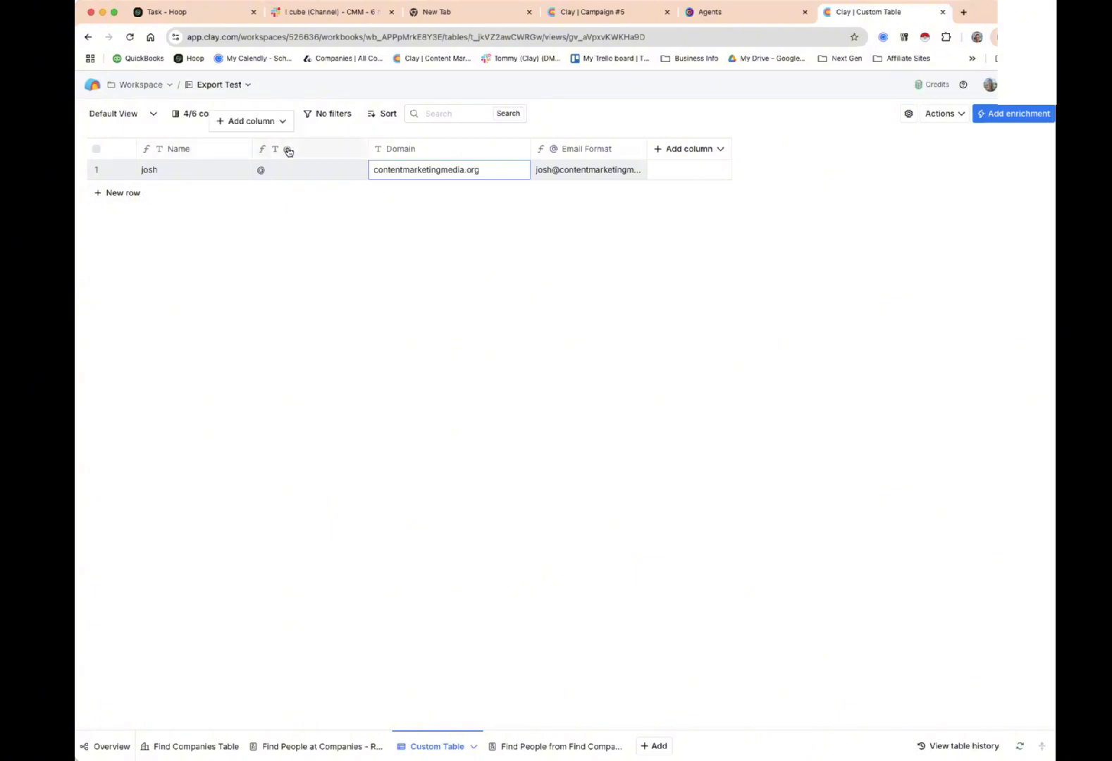
Add a second row and enter cmm.com as its Domain.
left_click(122, 193)
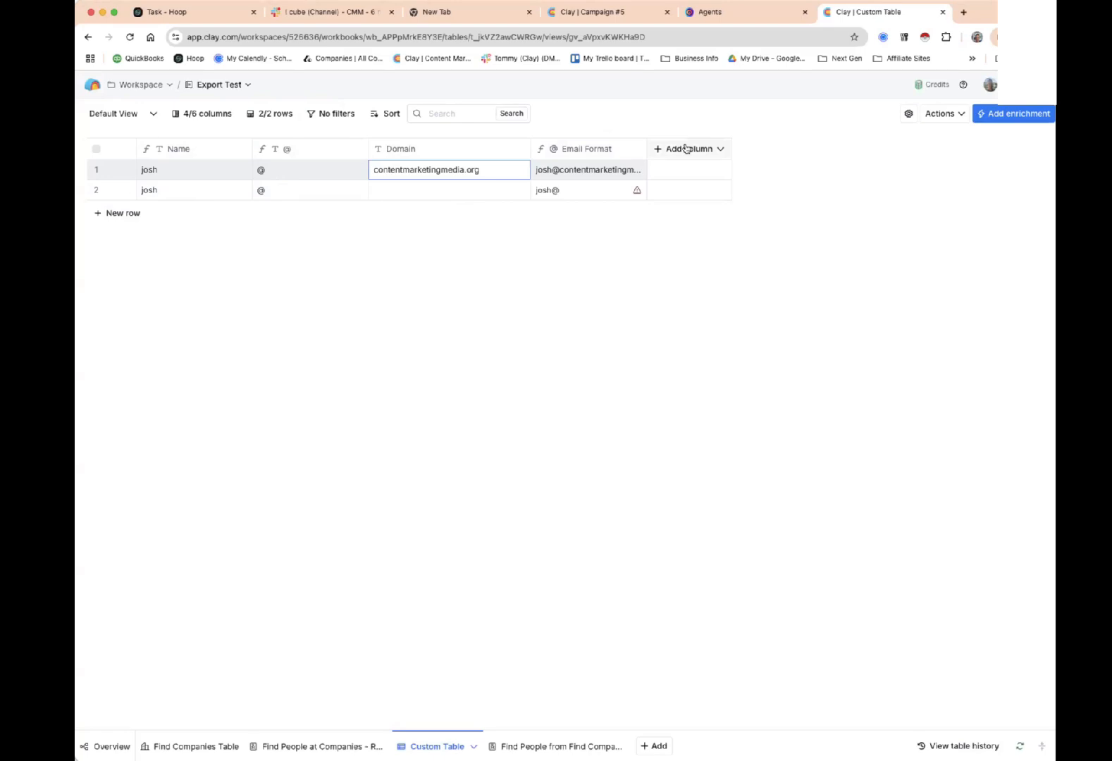
left_click(470, 190)
type("cmm.com")
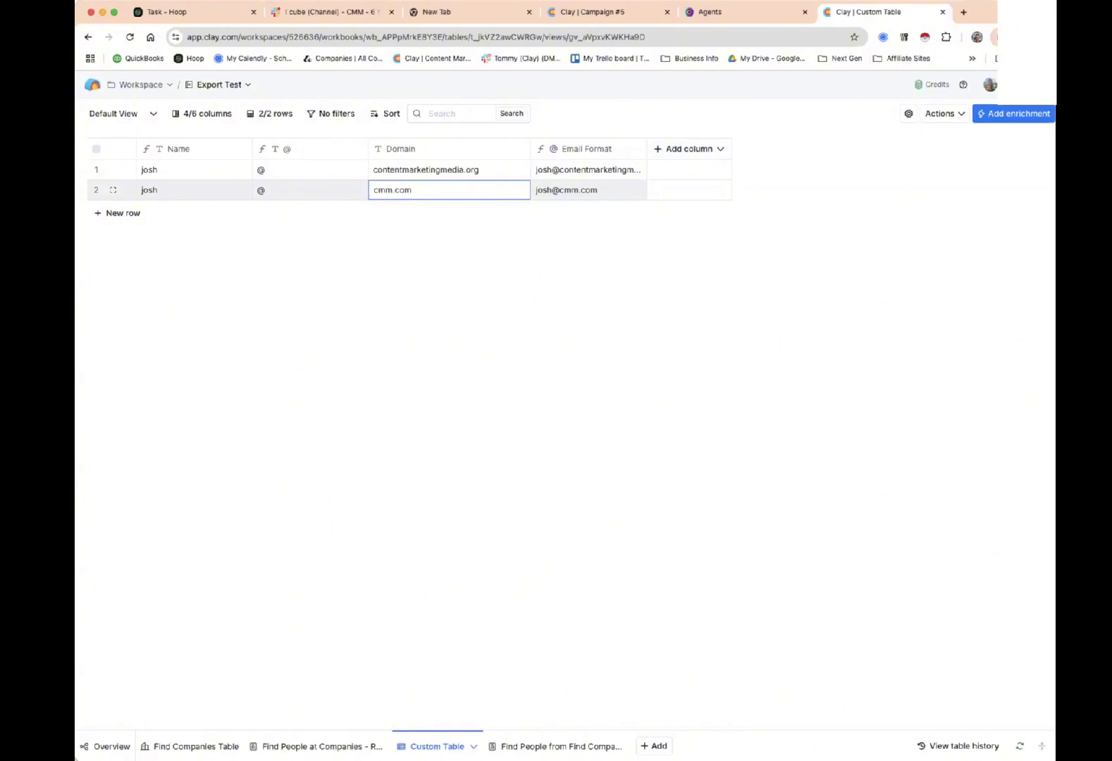
Rename the Custom Table tab to 'Email Check'.
left_click(473, 746)
left_click(442, 628)
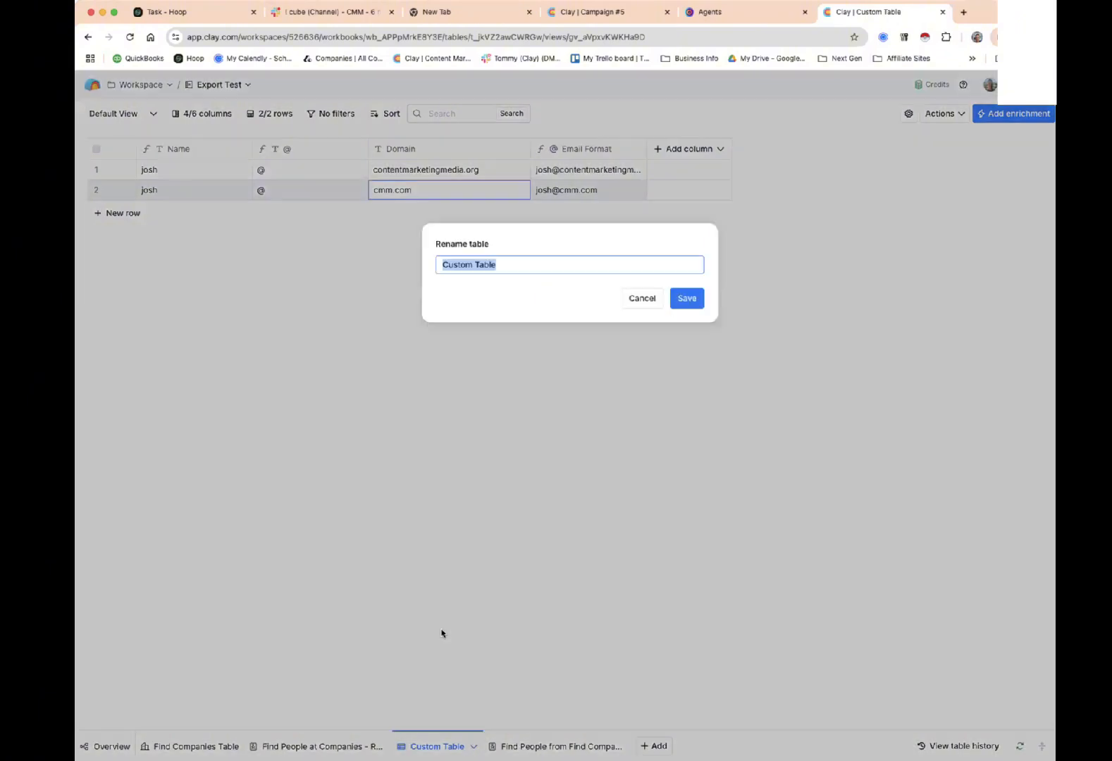
type("Email Check")
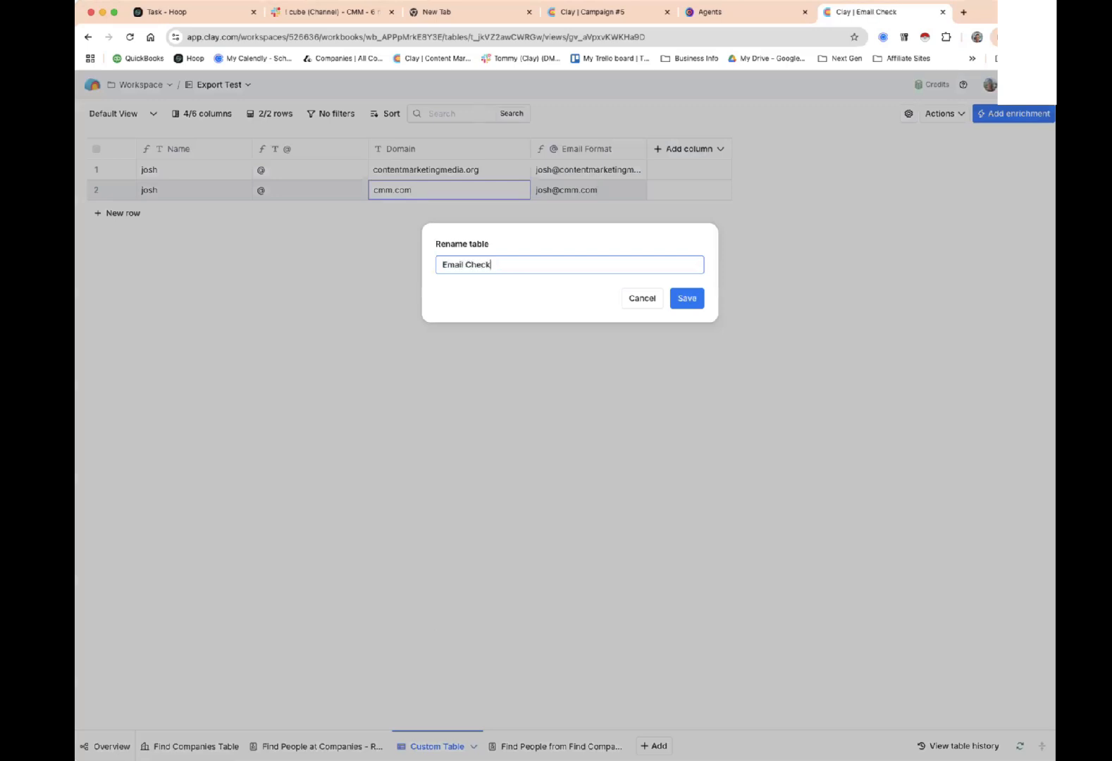
key("Return")
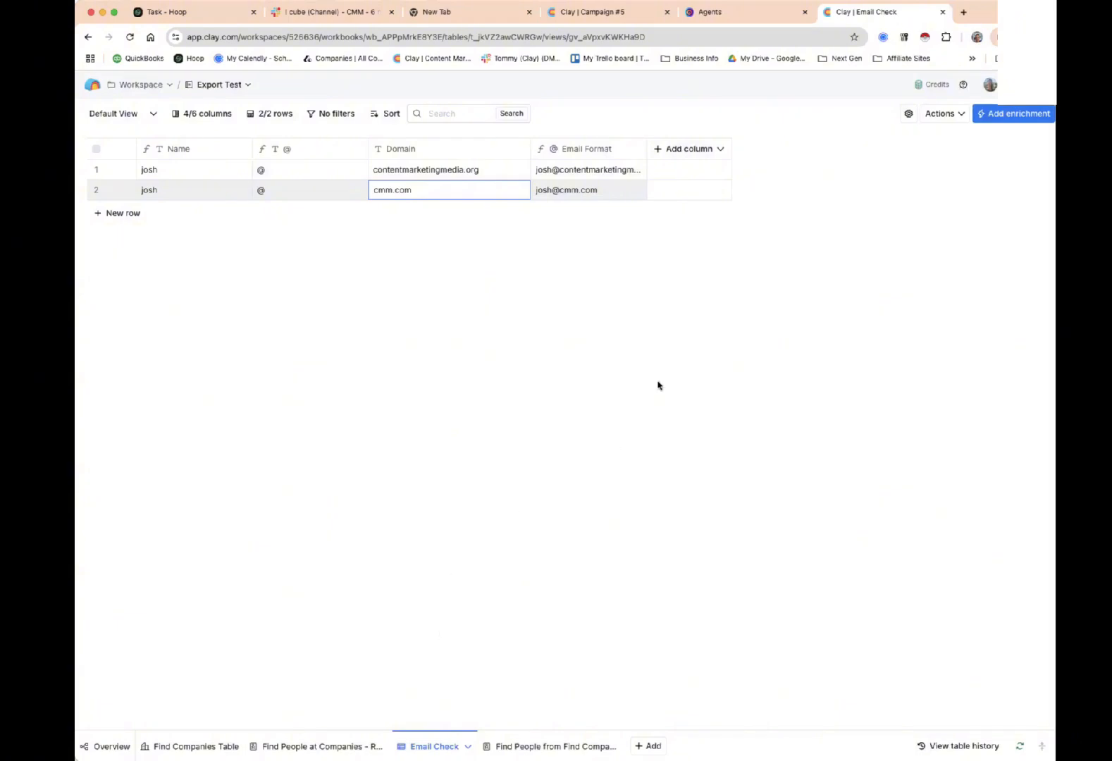
Search the enrichment catalogue for 'esp', then close it.
left_click(689, 157)
left_click(694, 177)
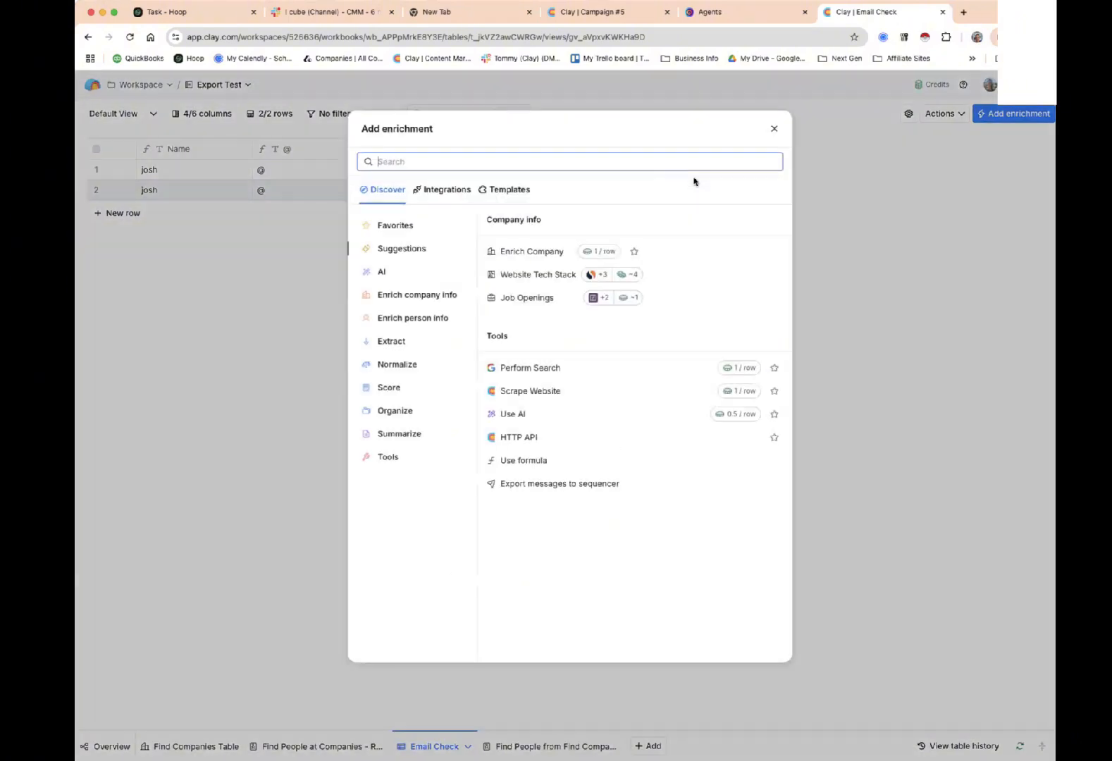
type("esp")
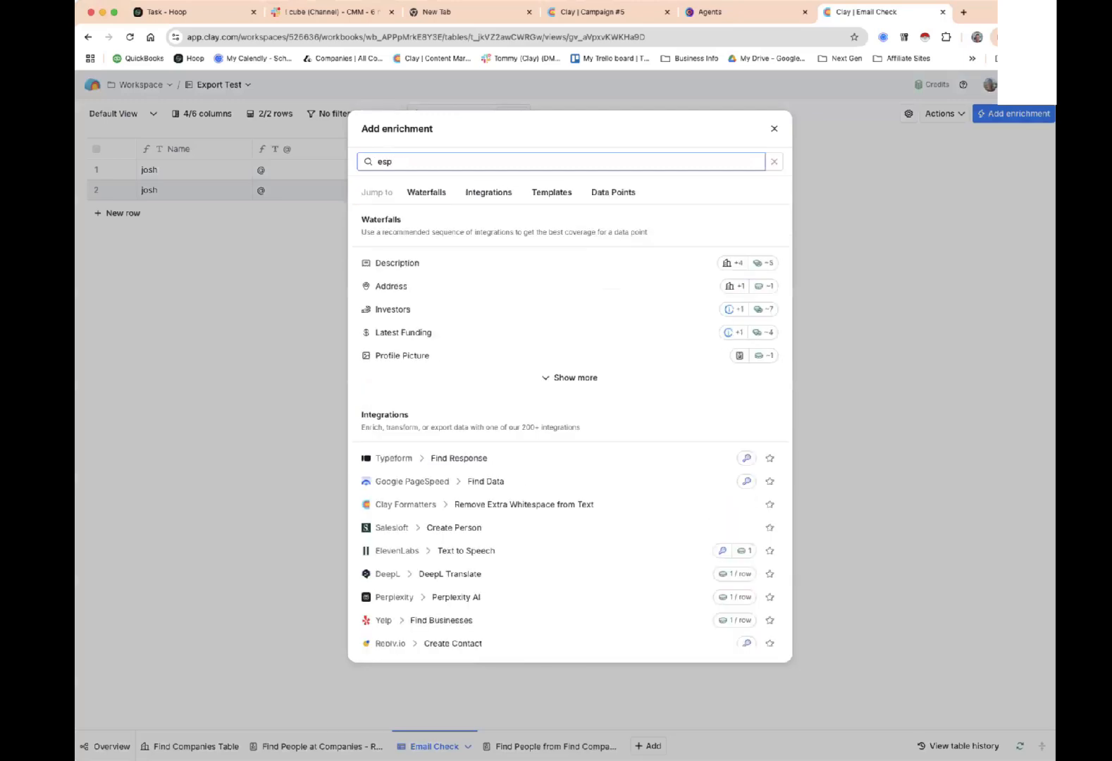
scroll(576, 423, "down", 7)
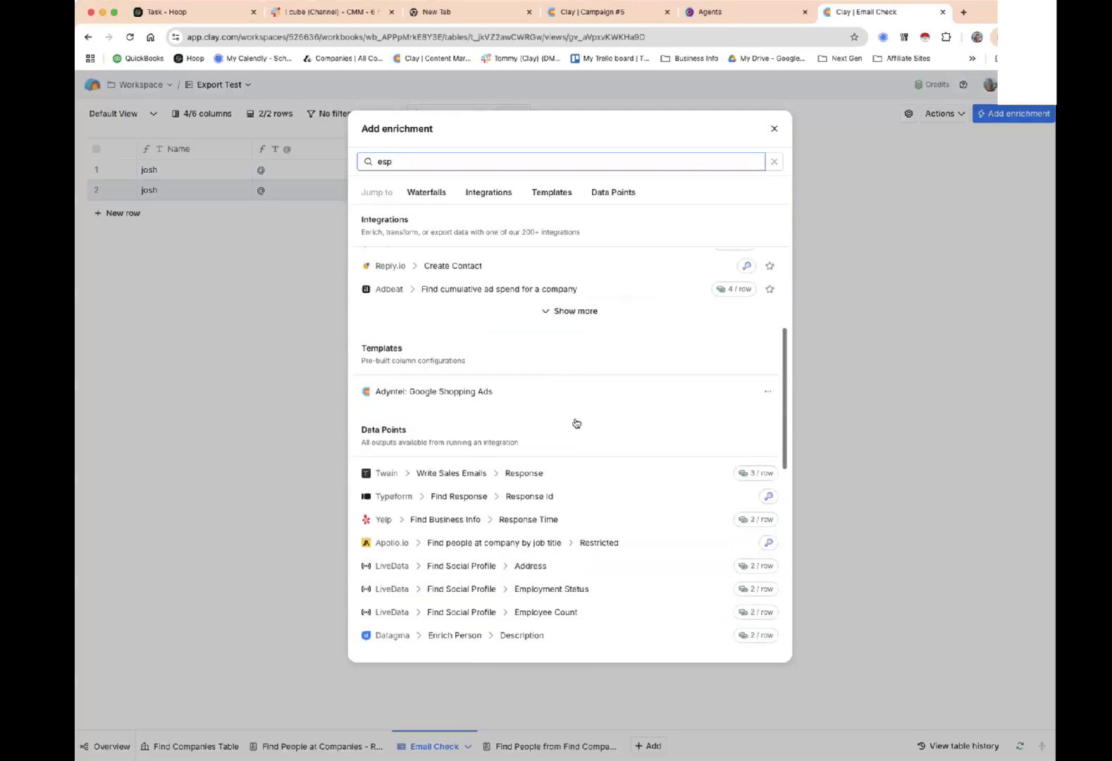
scroll(575, 423, "down", 8)
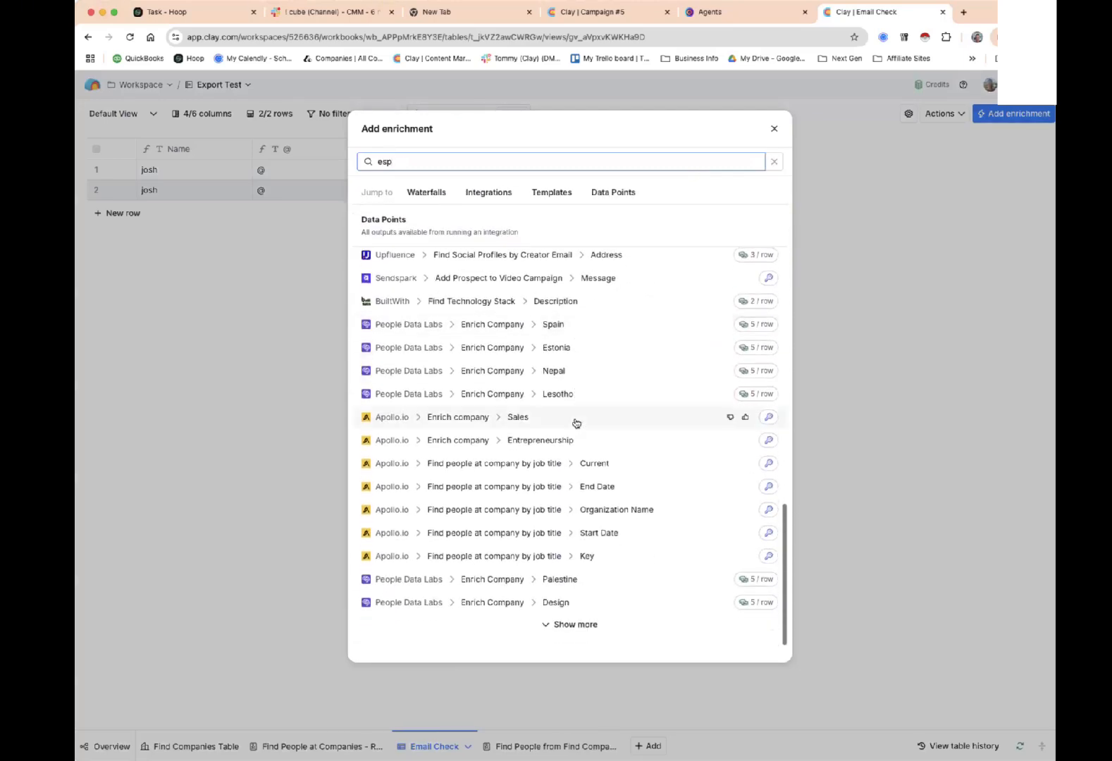
left_click(774, 129)
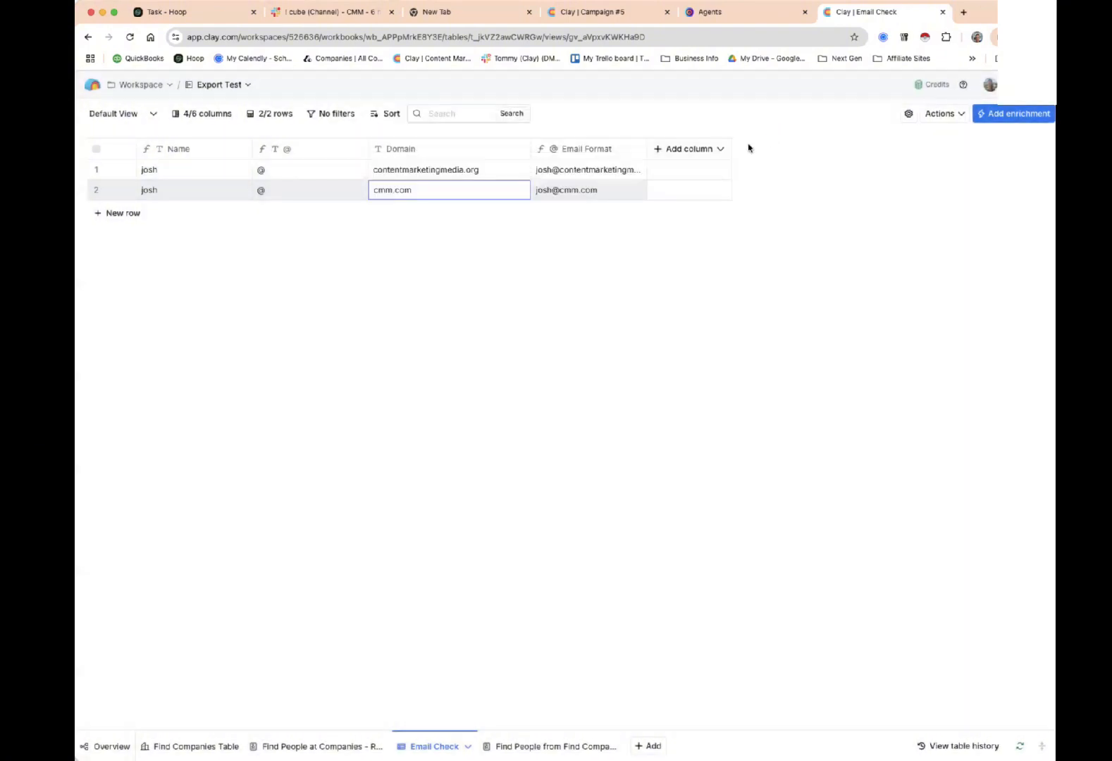
Search enrichments for 'api' and start a general HTTP API enrichment.
left_click(711, 152)
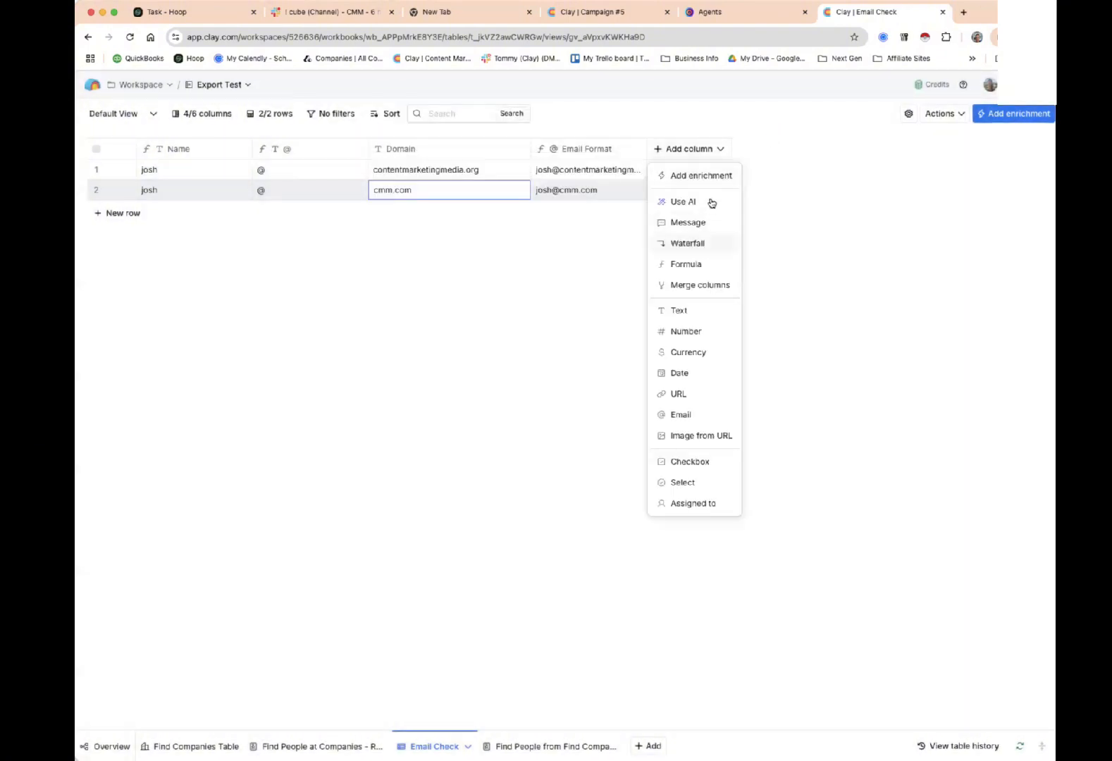
left_click(711, 182)
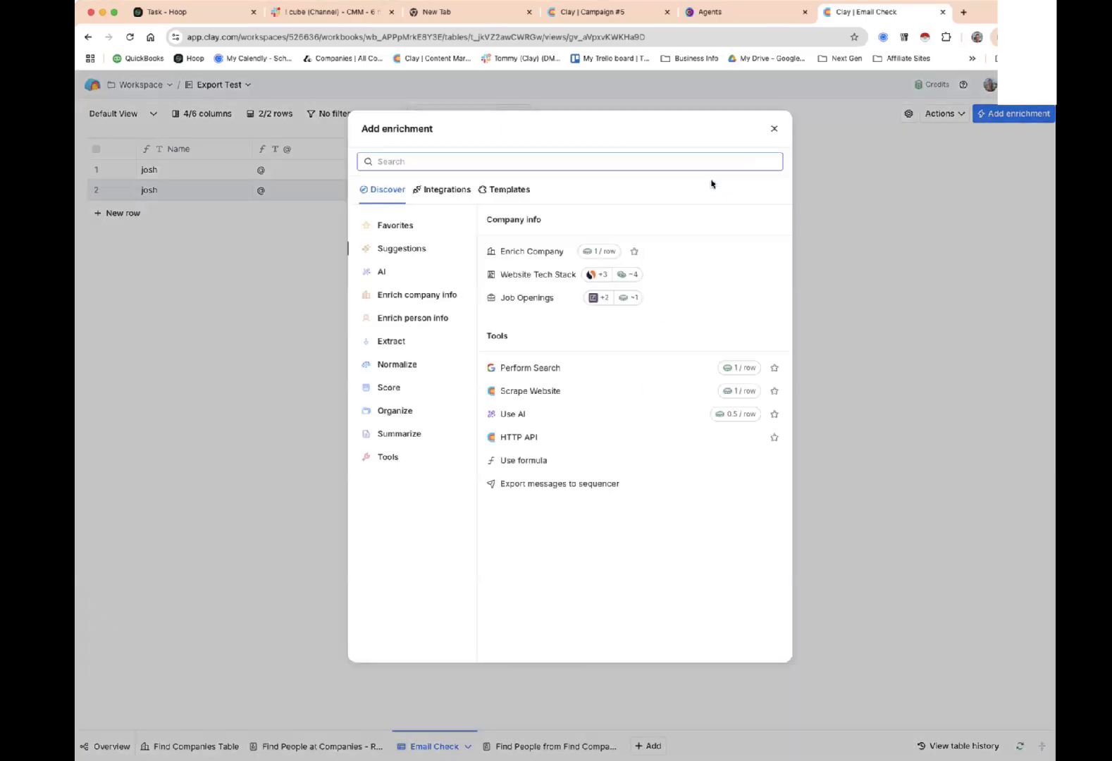
type("api")
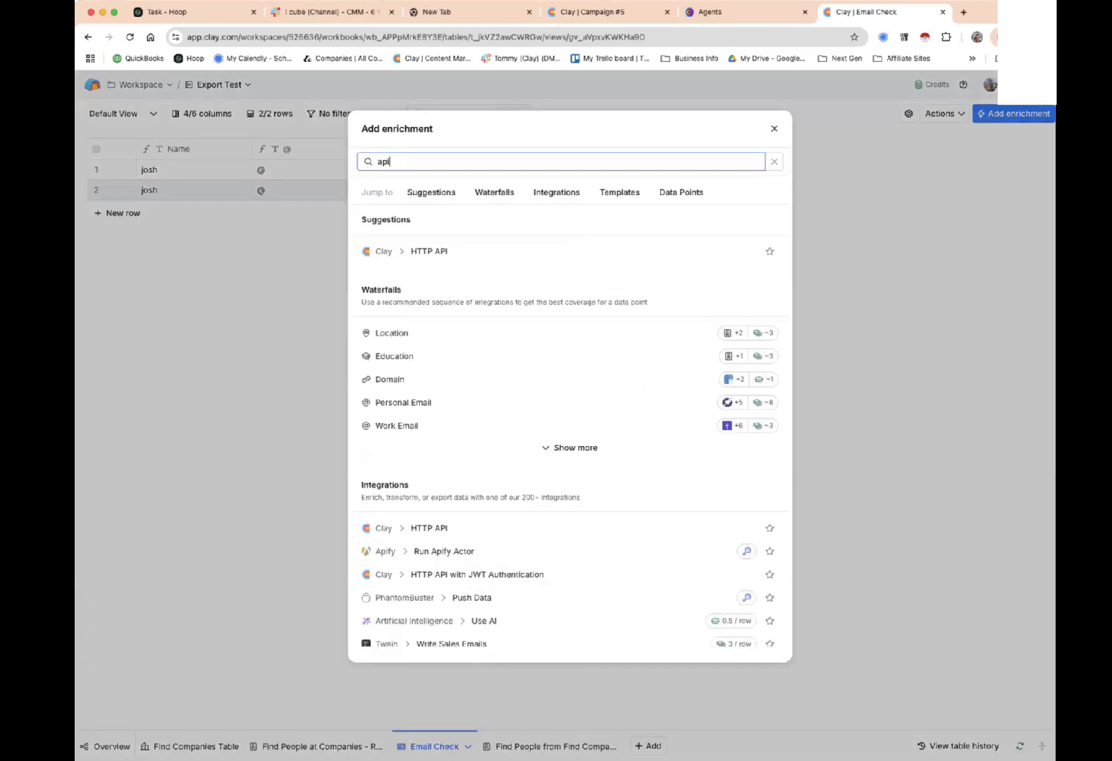
left_click(587, 528)
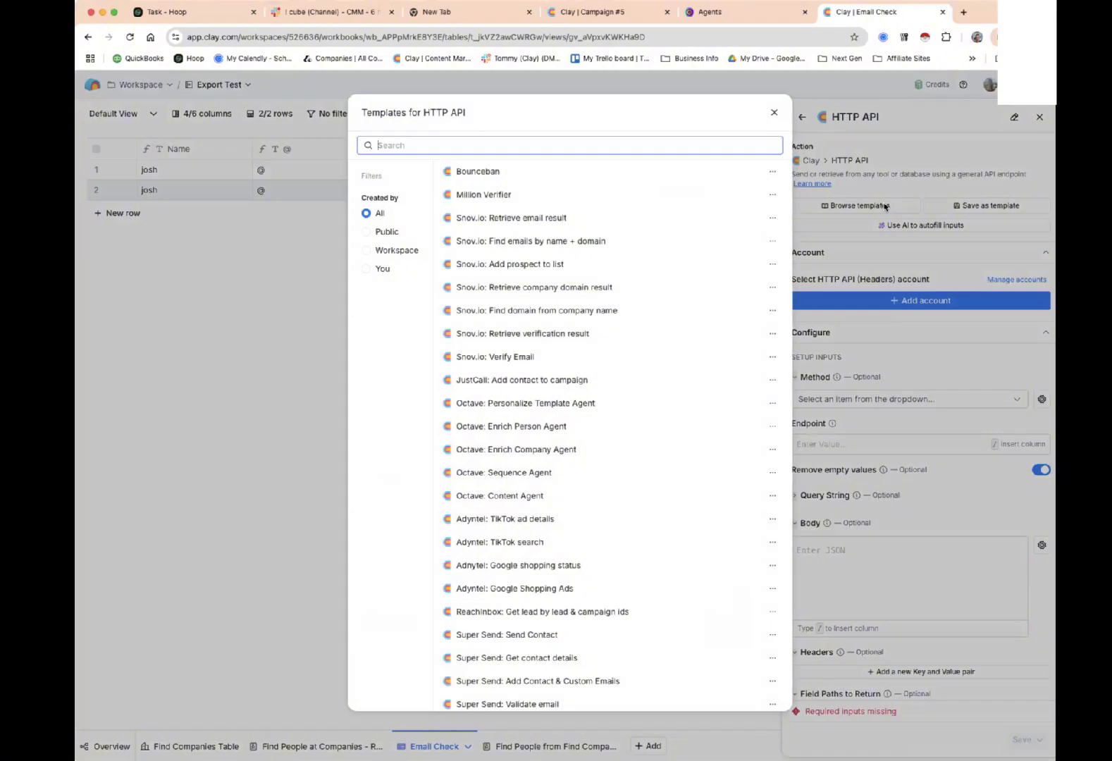
Search HTTP API templates for 'email' and 'ver', then close the templates and the HTTP API setup.
left_click(885, 207)
type("email")
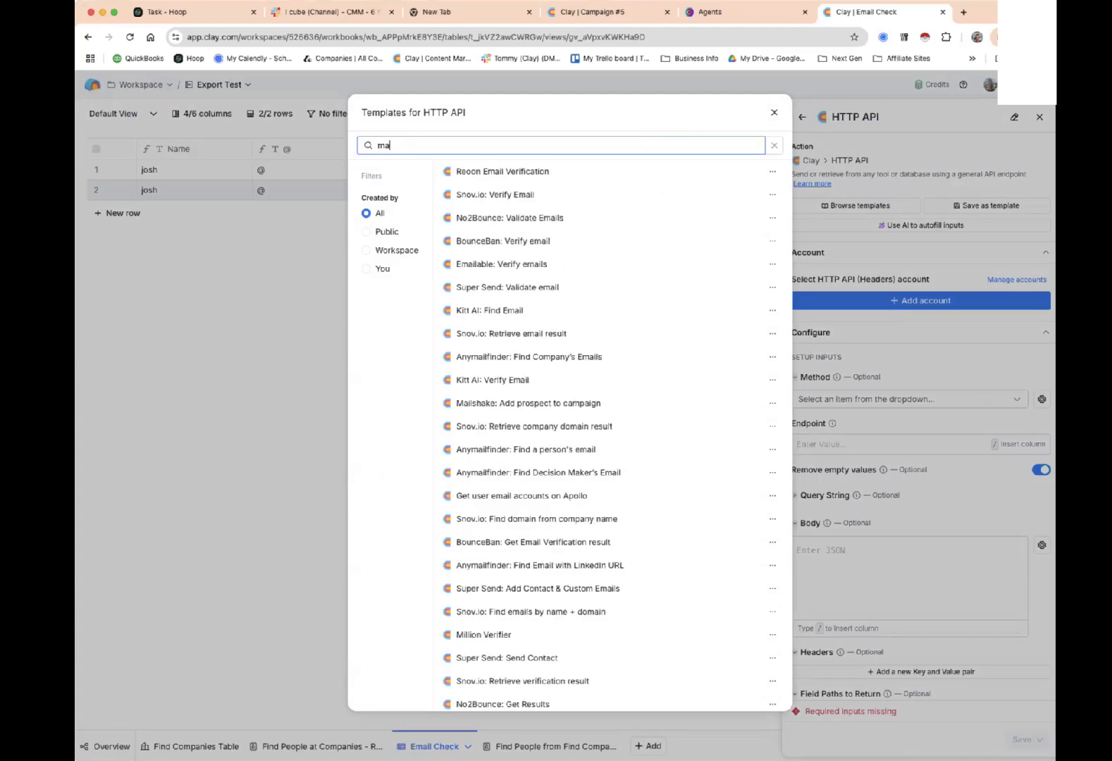
key("BackSpace")
key("BackSpace")
key("BackSpace")
key("BackSpace")
key("BackSpace")
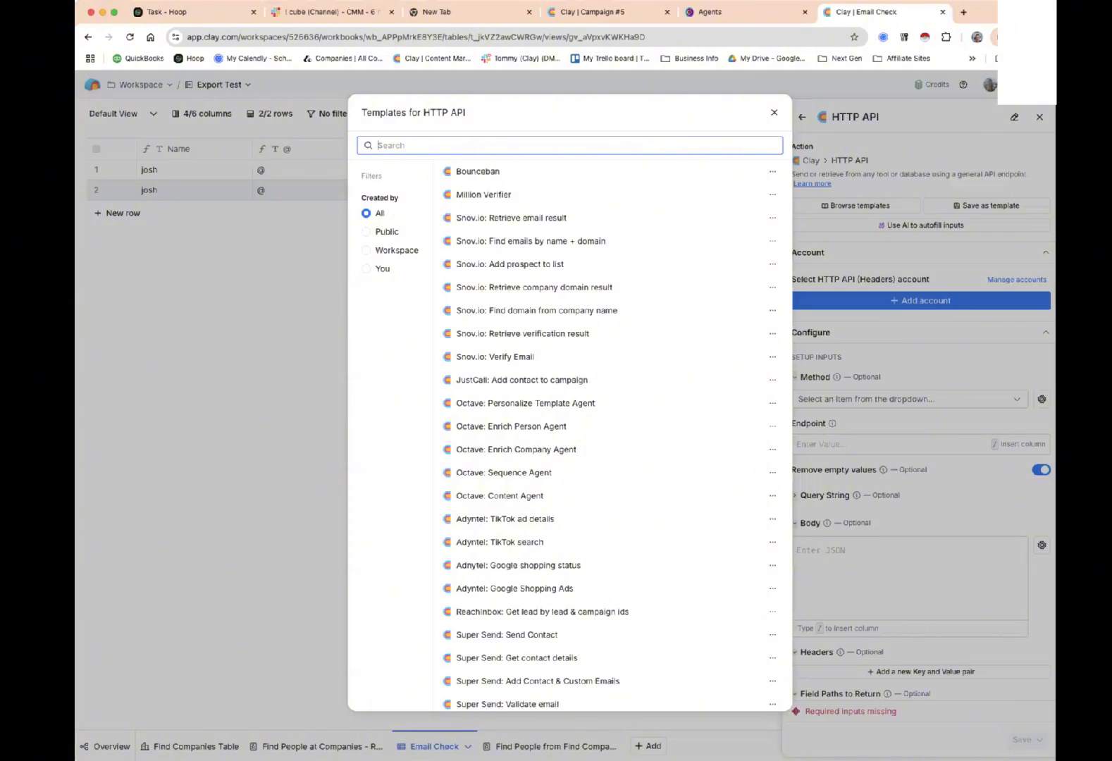
type("ver")
key("BackSpace")
key("BackSpace")
key("BackSpace")
left_click(774, 113)
left_click(1037, 118)
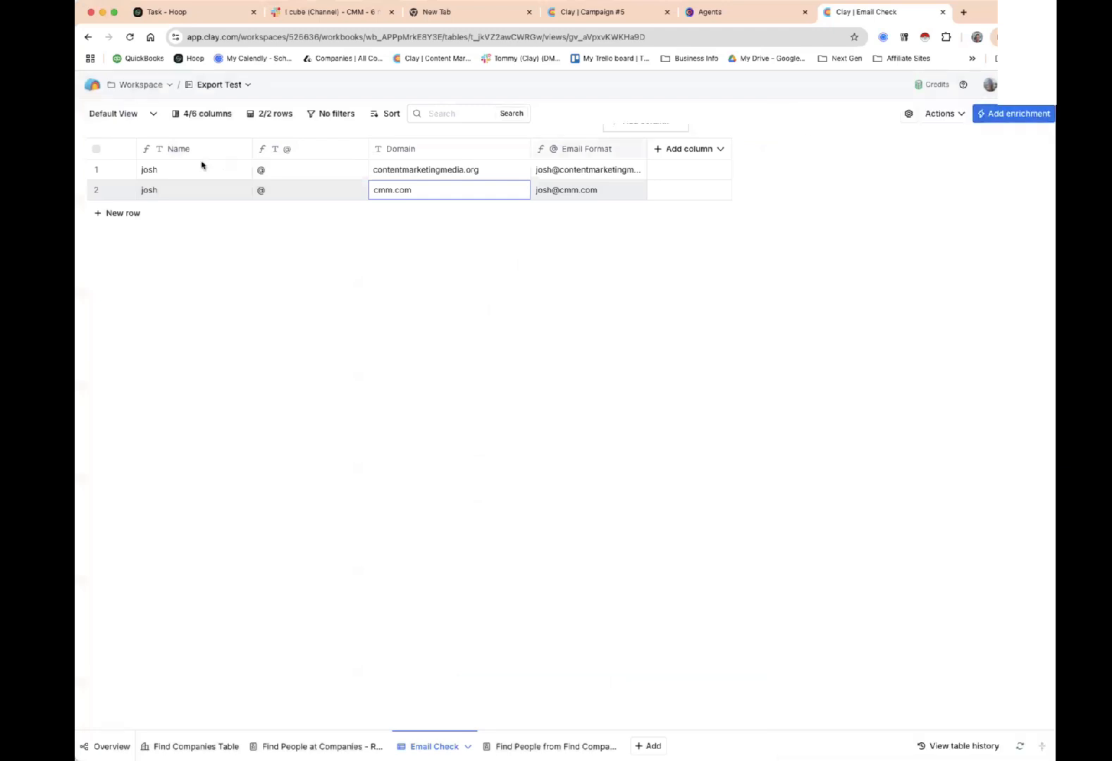
Open the Find People at Companies table and edit its ESP Check column.
left_click(95, 88)
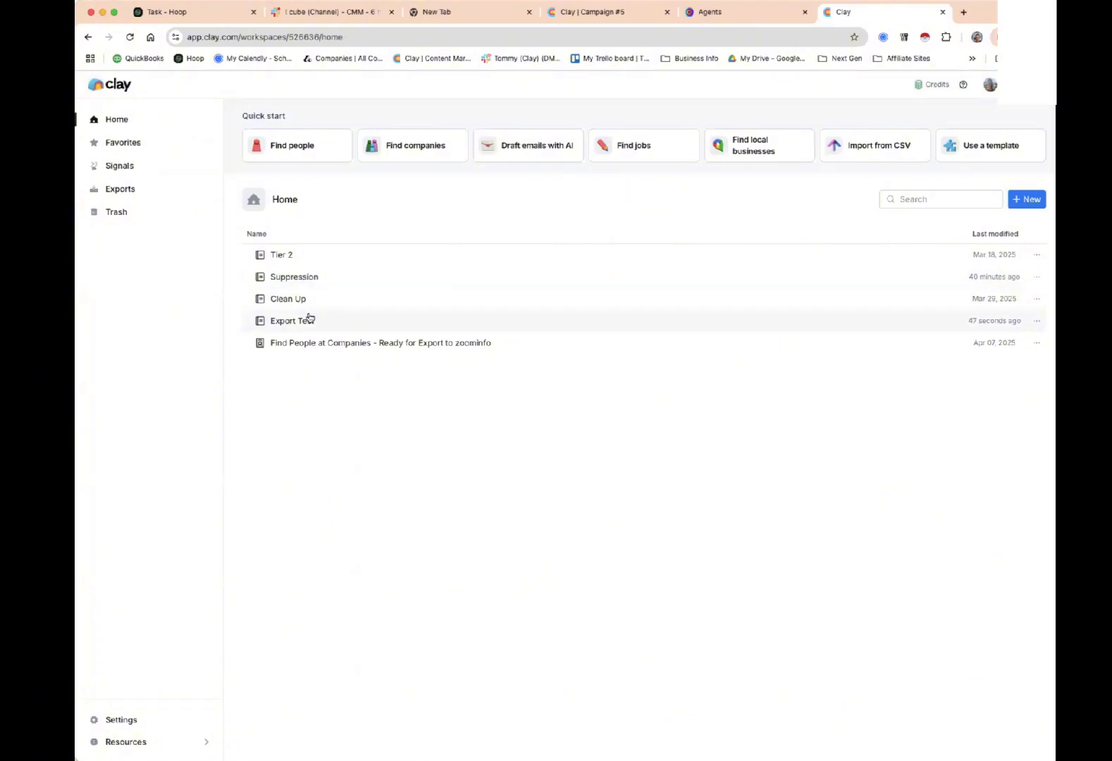
left_click_drag(308, 317, 330, 348)
left_click(329, 347)
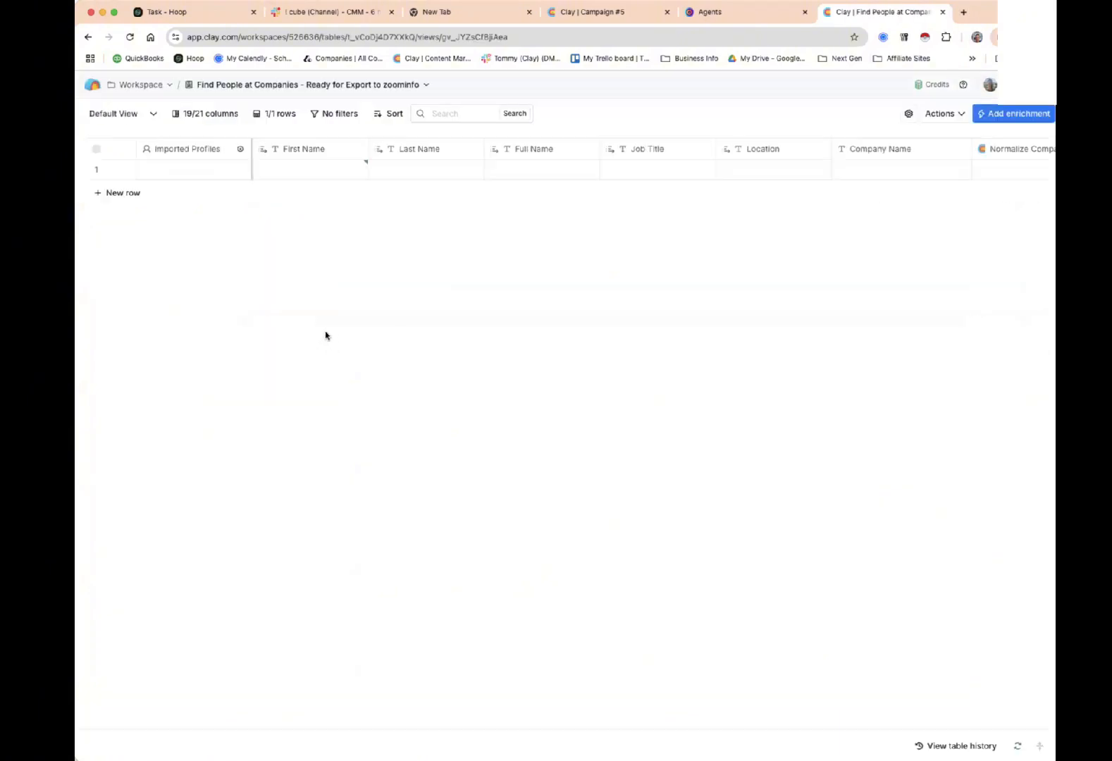
scroll(764, 158, "right", 1)
scroll(764, 158, "right", 10)
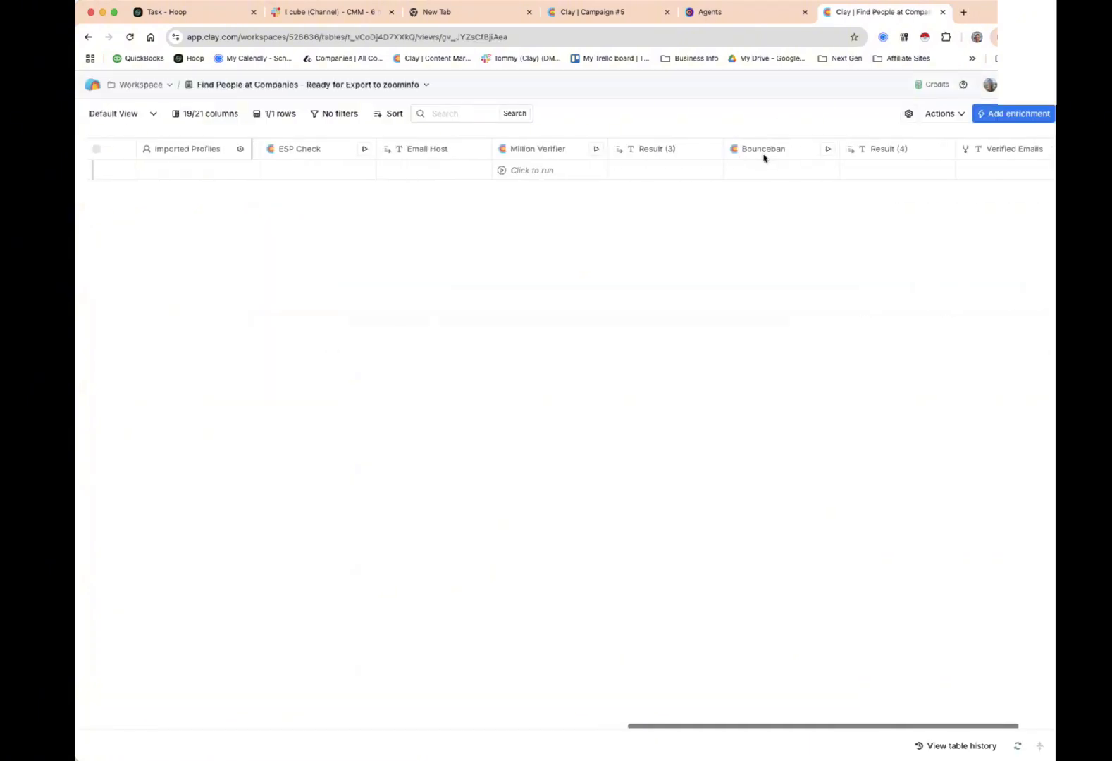
scroll(764, 158, "left", 5)
left_click(506, 154)
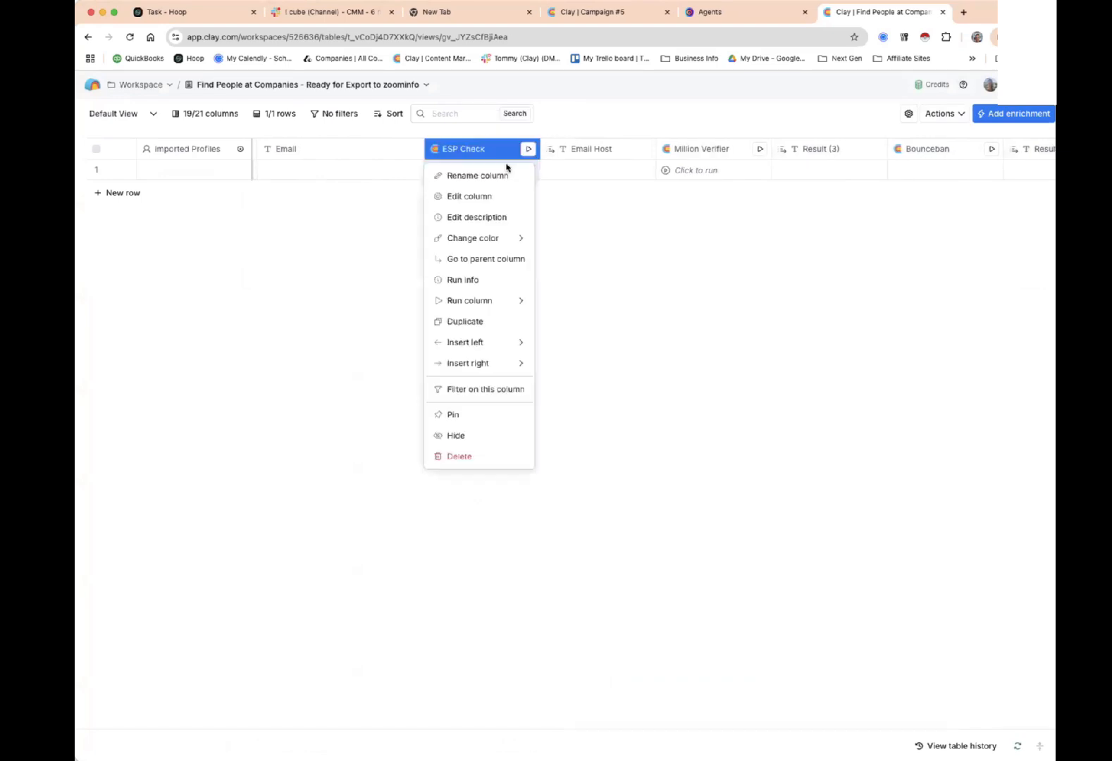
scroll(536, 183, "left", 2)
left_click(575, 199)
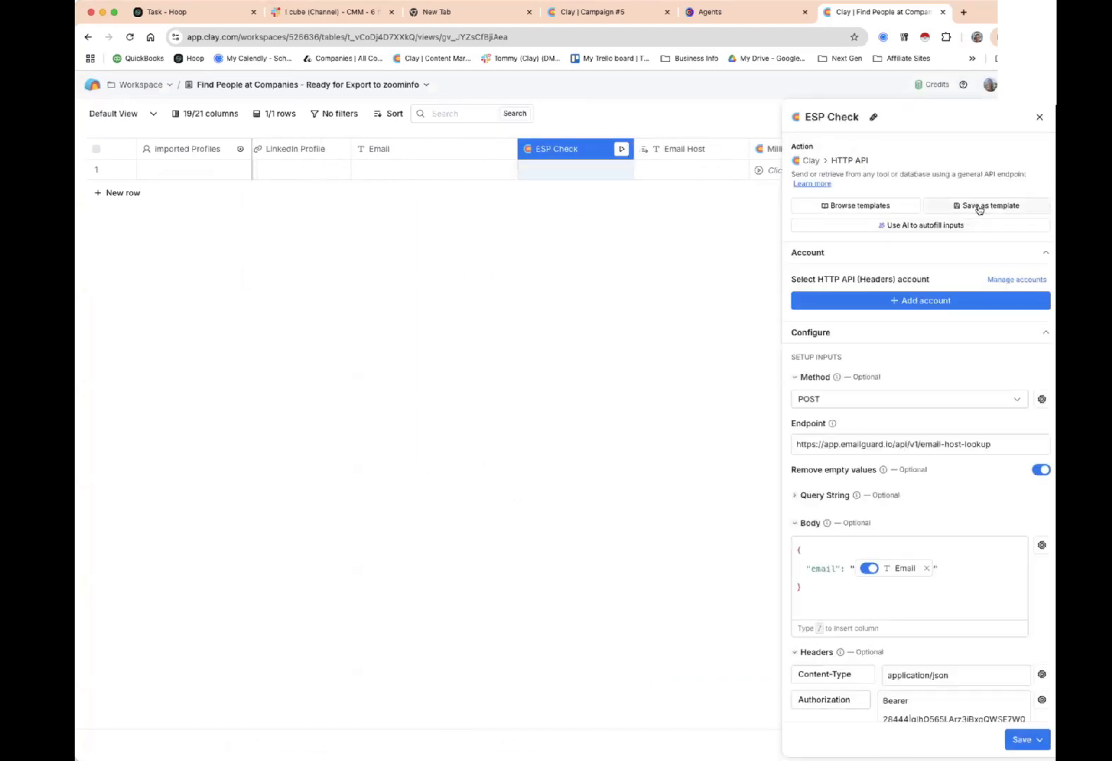
Save the ESP Check HTTP API configuration as a template named ESP Check.
left_click(978, 207)
left_click(565, 306)
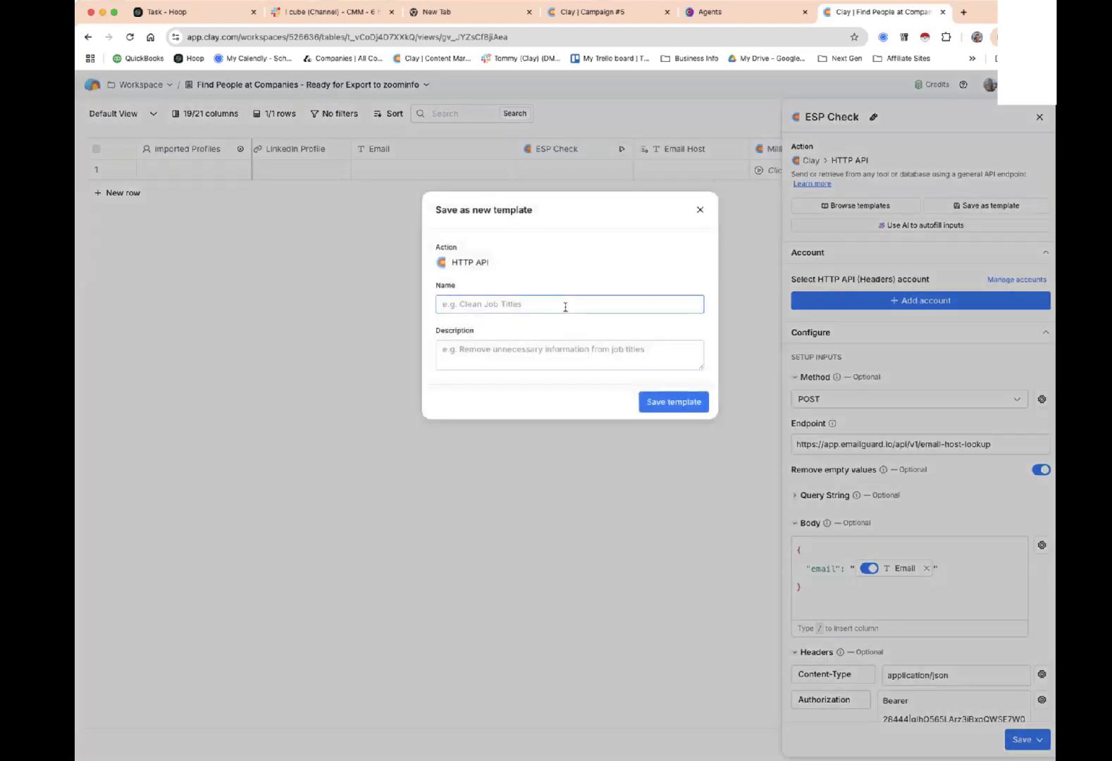
type("ESP Check")
left_click(558, 343)
type("E")
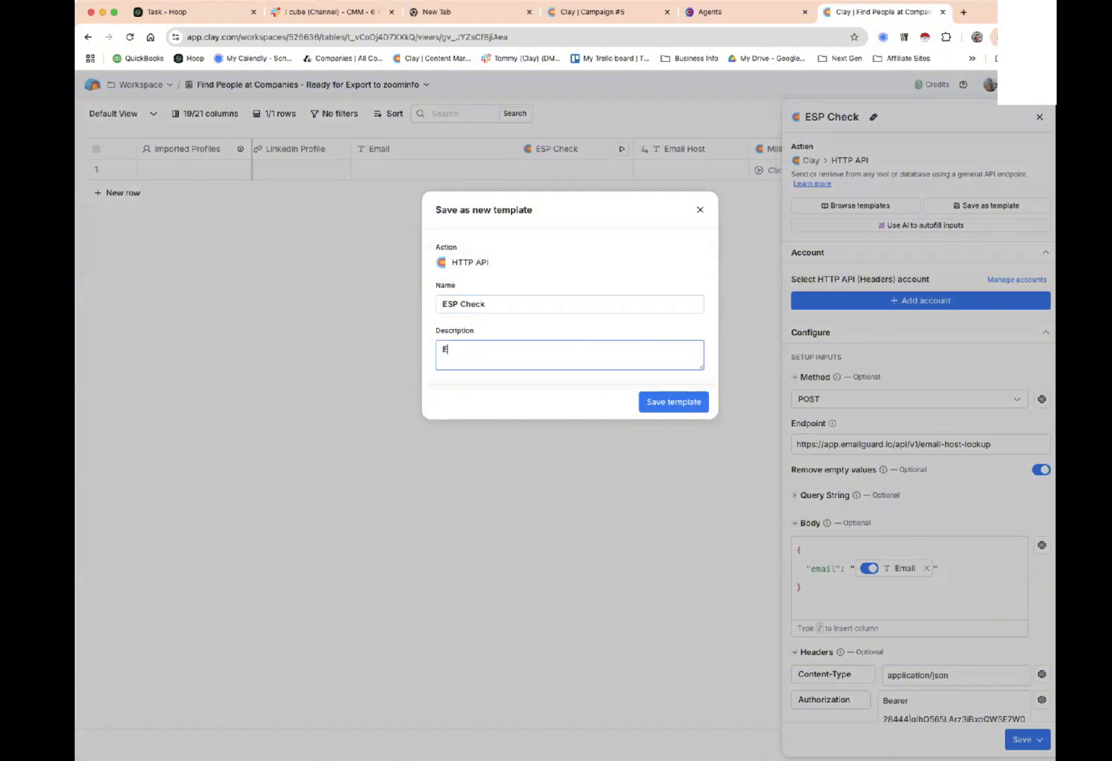
left_click(698, 403)
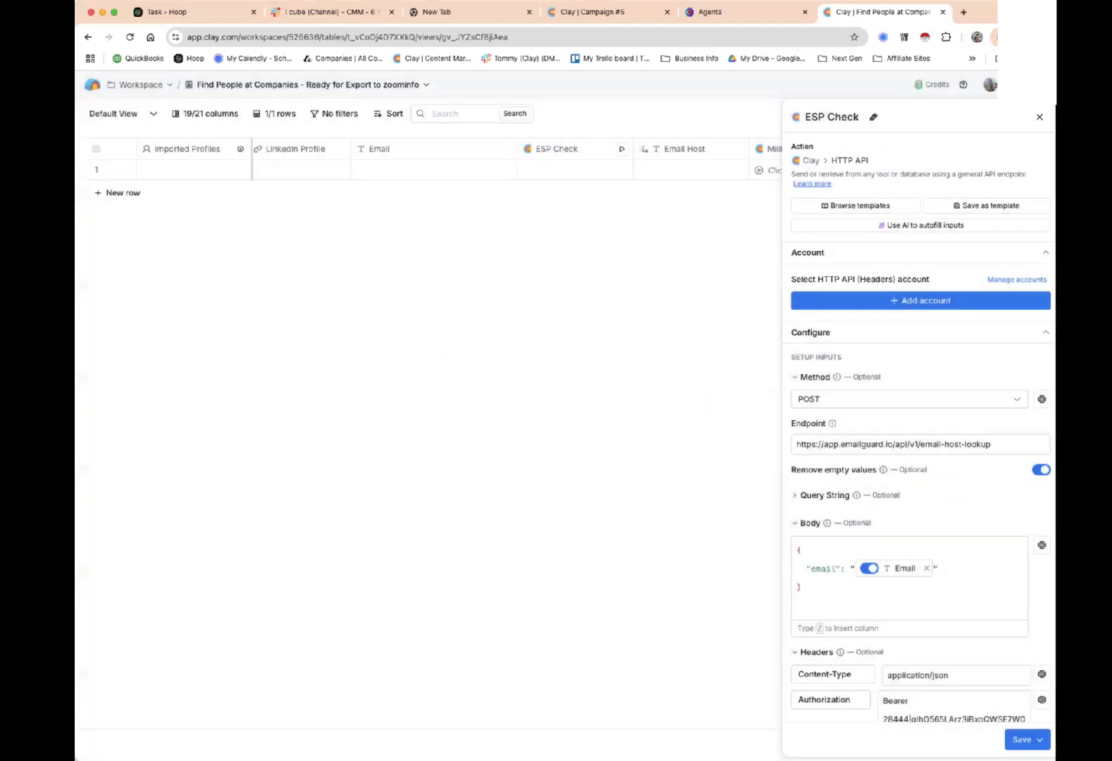
left_click(1039, 117)
Go to the Export Test workbook's Email Check table and open its add-column choices.
left_click(95, 88)
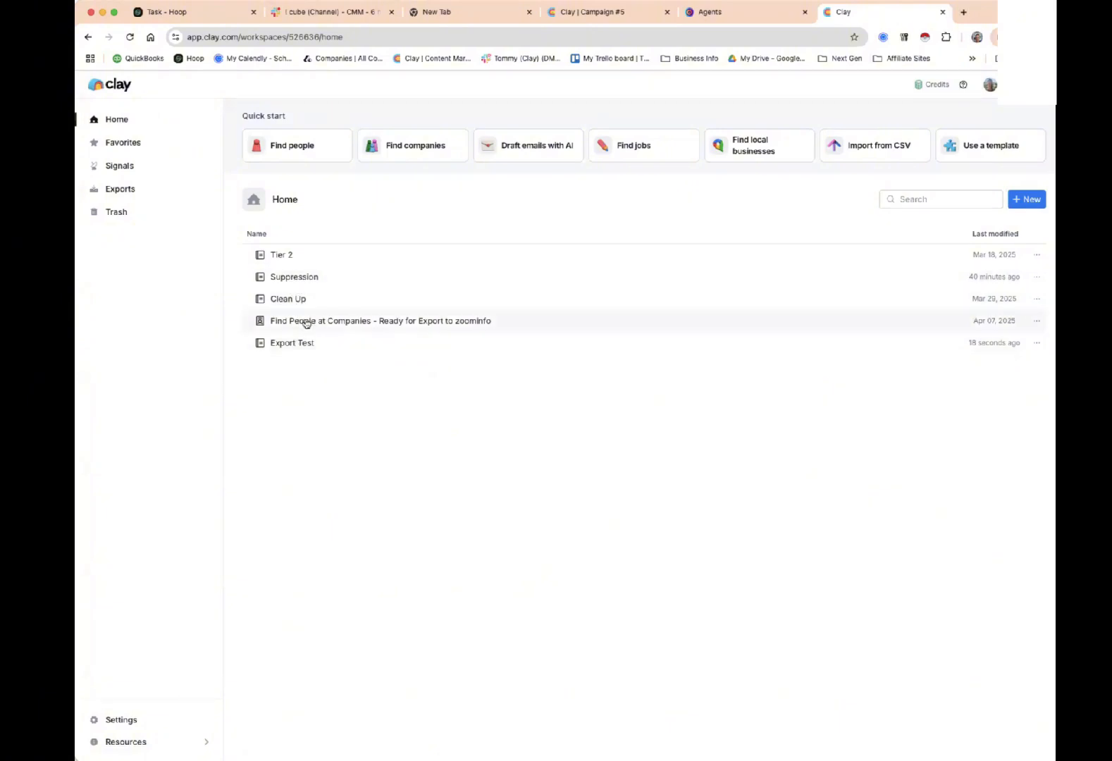
left_click(306, 321)
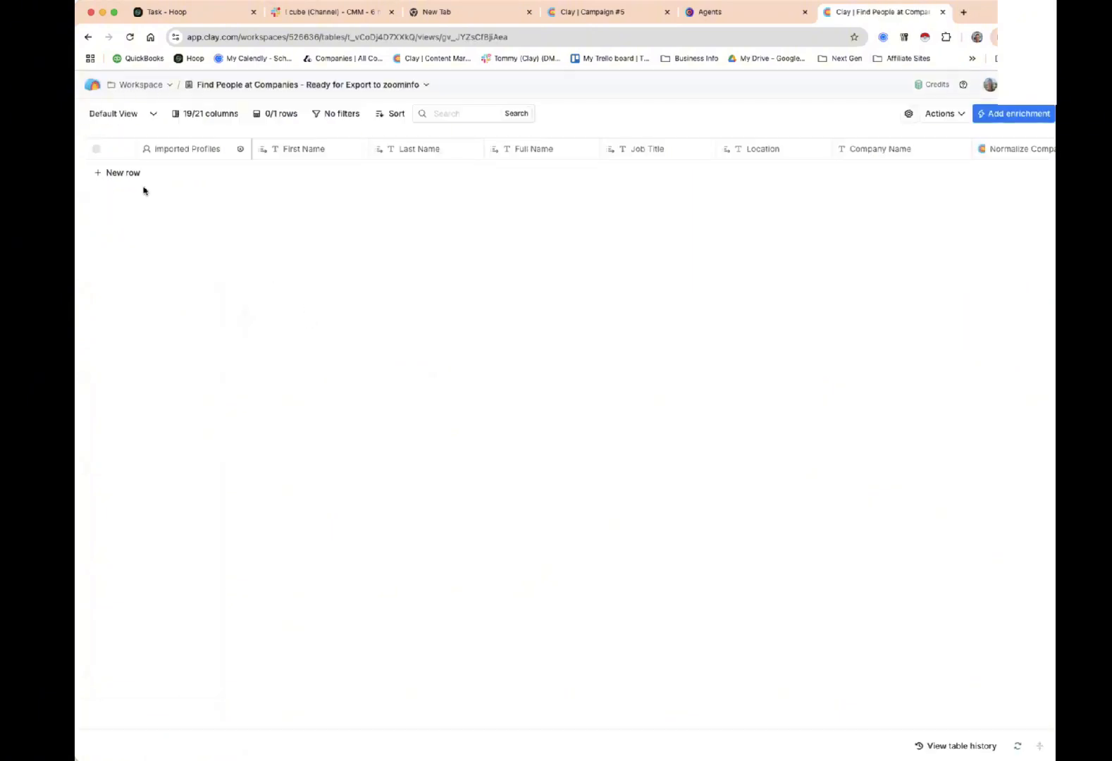
left_click(88, 40)
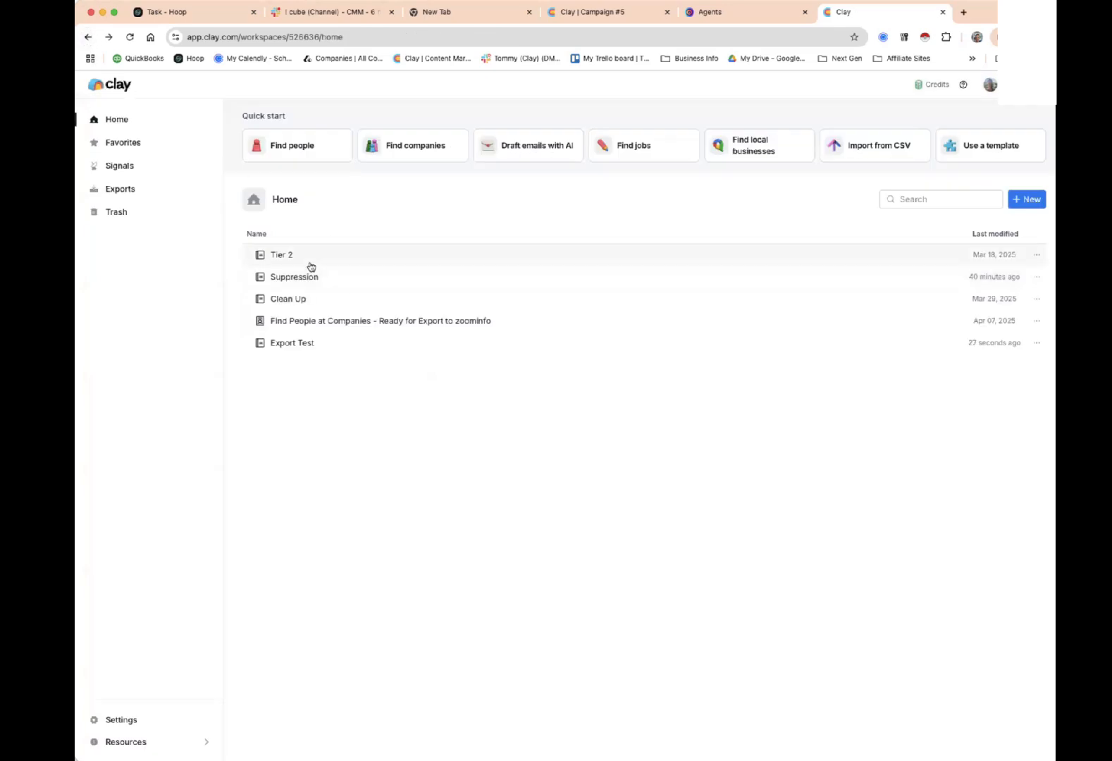
left_click(303, 343)
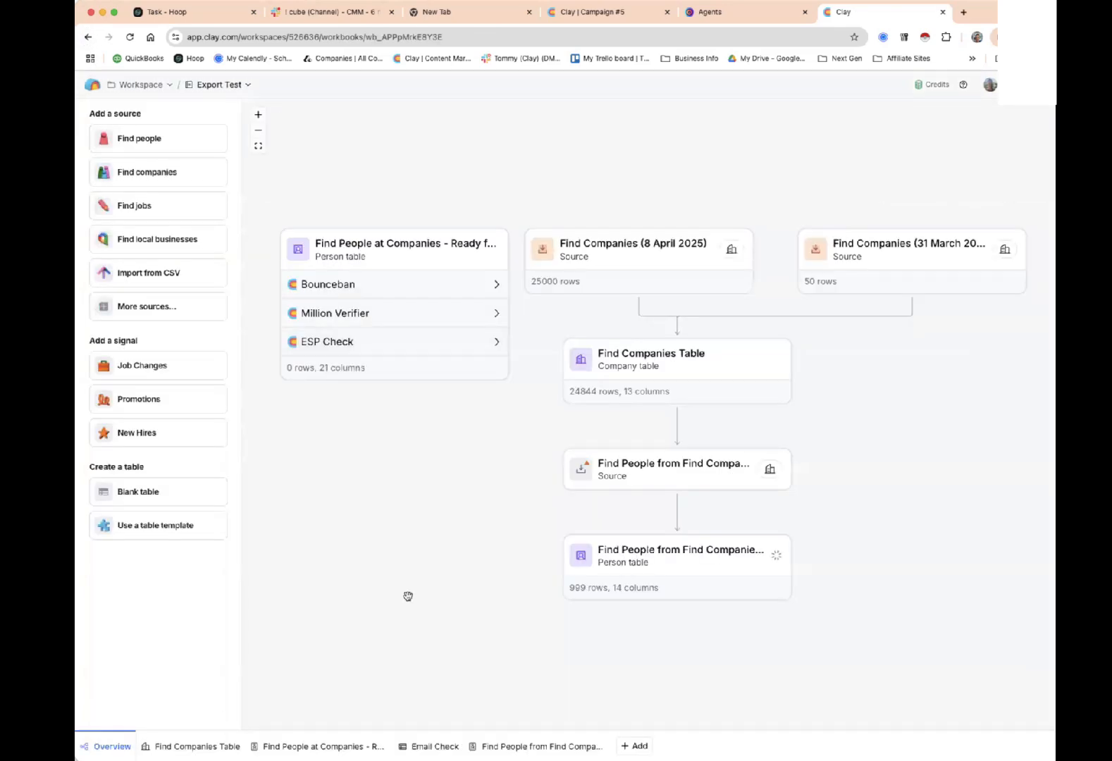
left_click(430, 746)
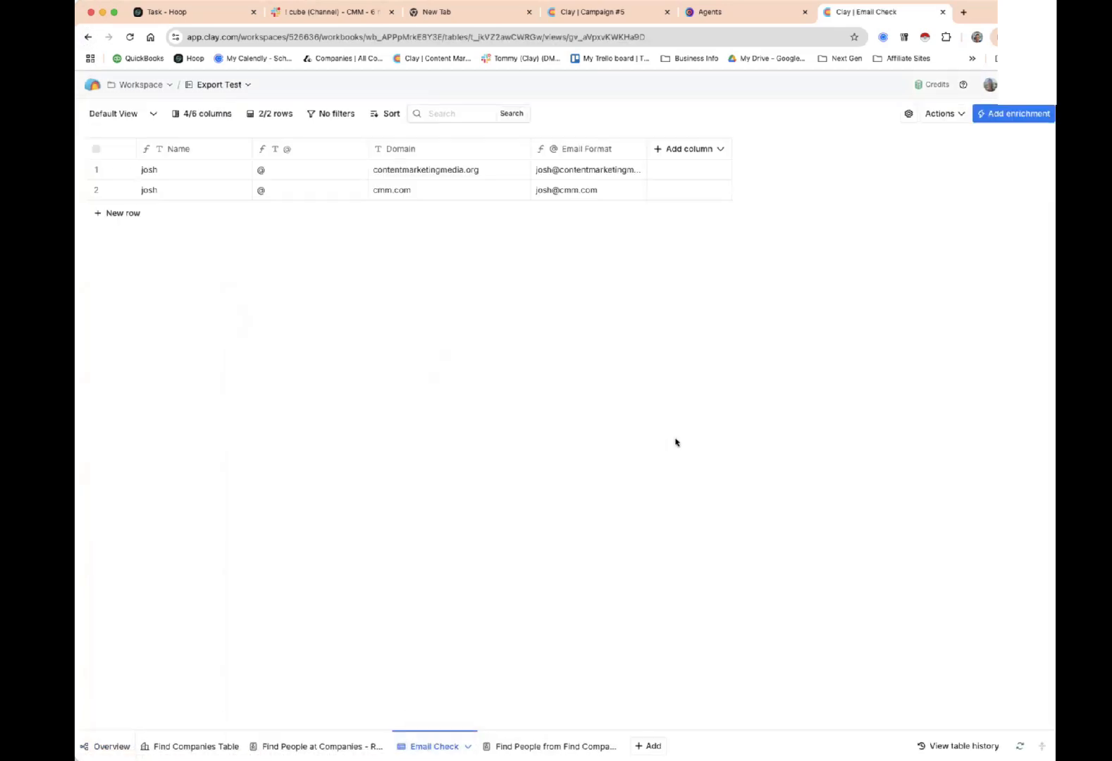
left_click(697, 149)
Apply the ESP Check template with Email Format as the email input, then save and run rows.
left_click(700, 177)
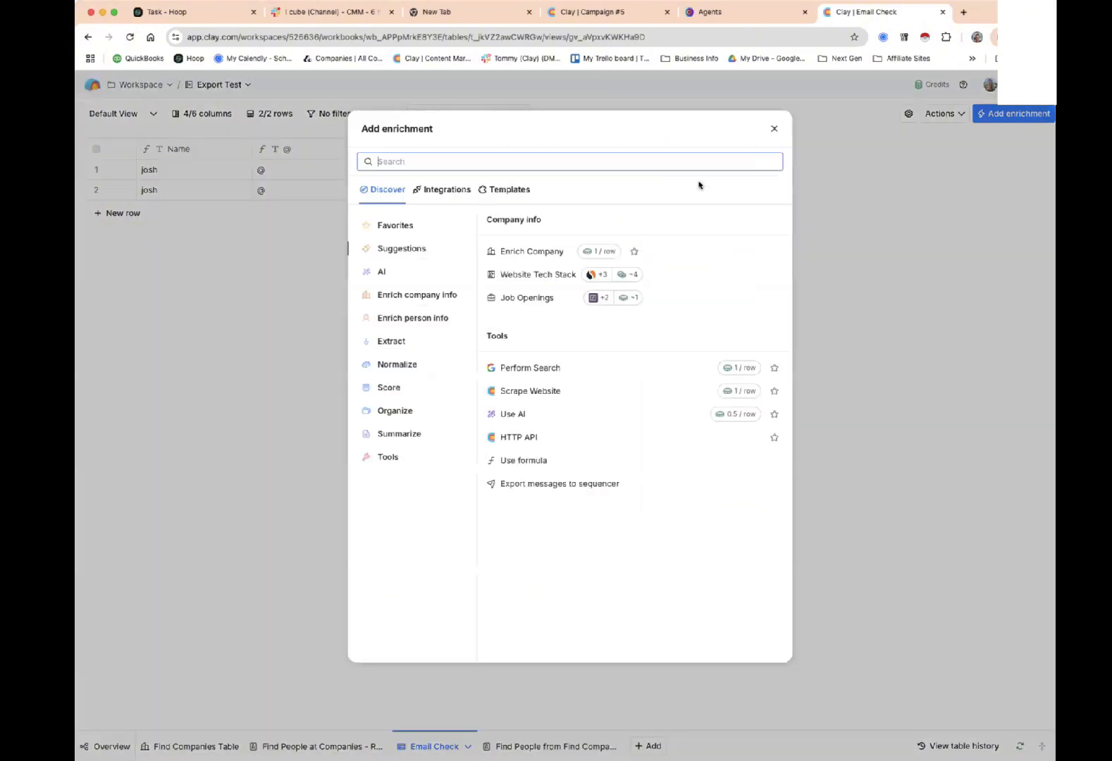
type("esp")
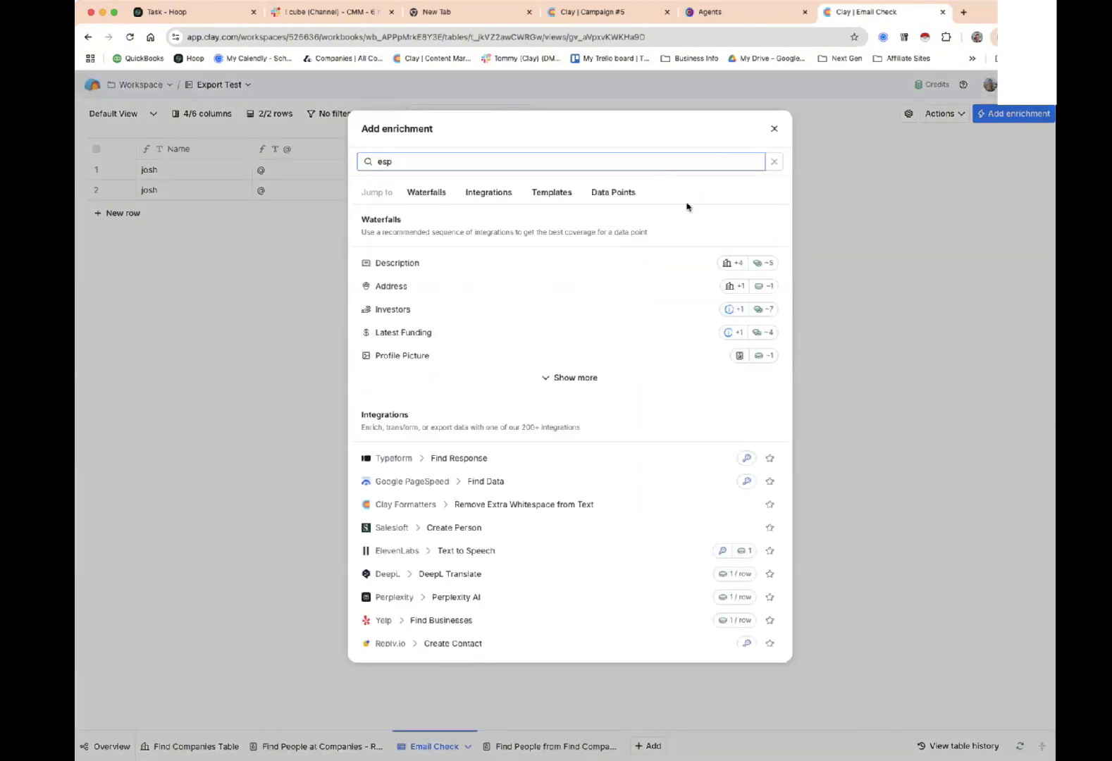
left_click(527, 197)
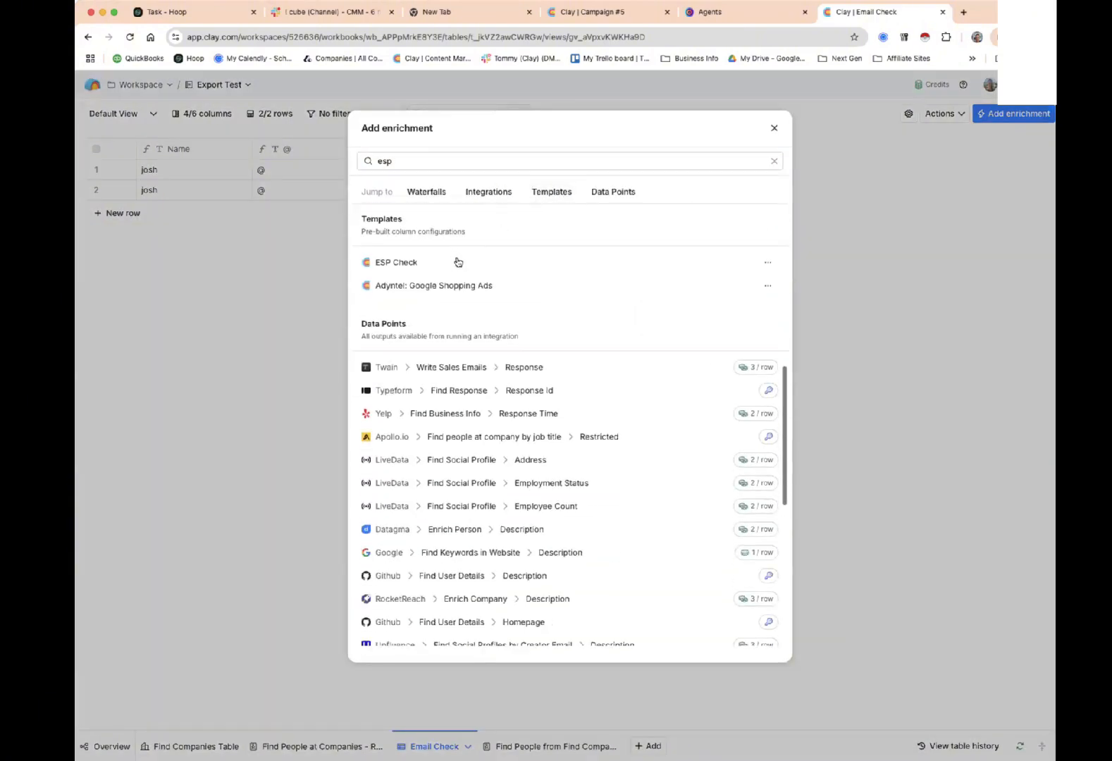
left_click(457, 262)
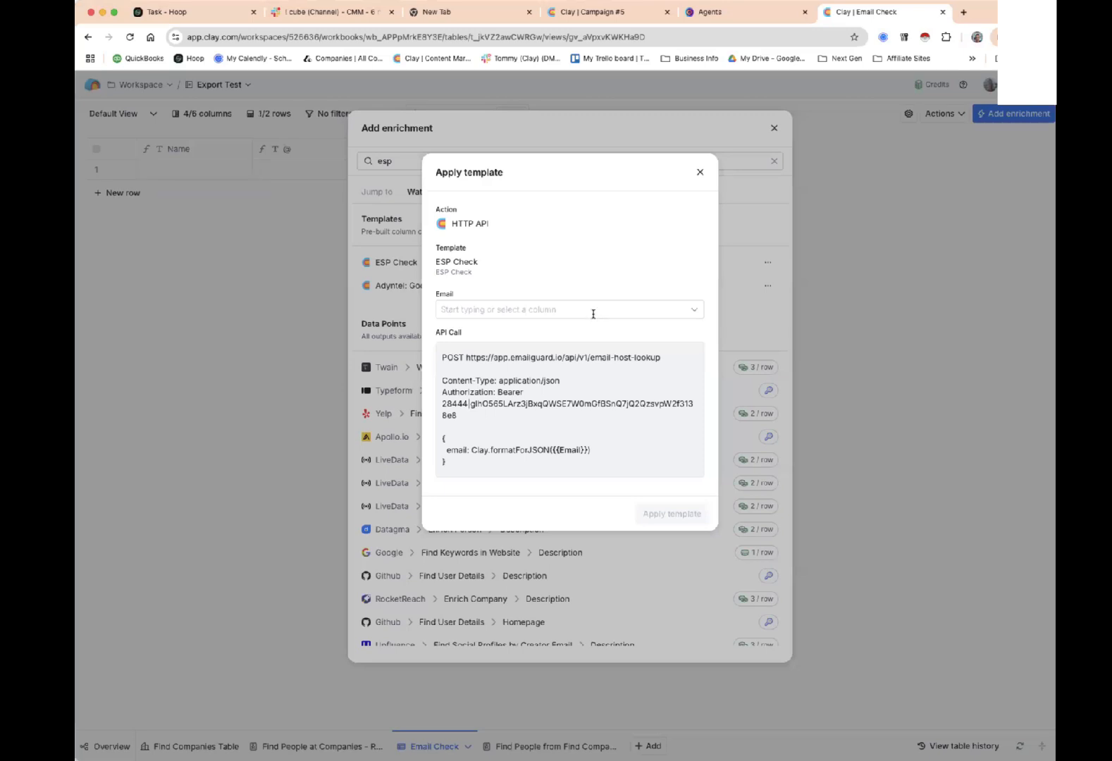
left_click(593, 310)
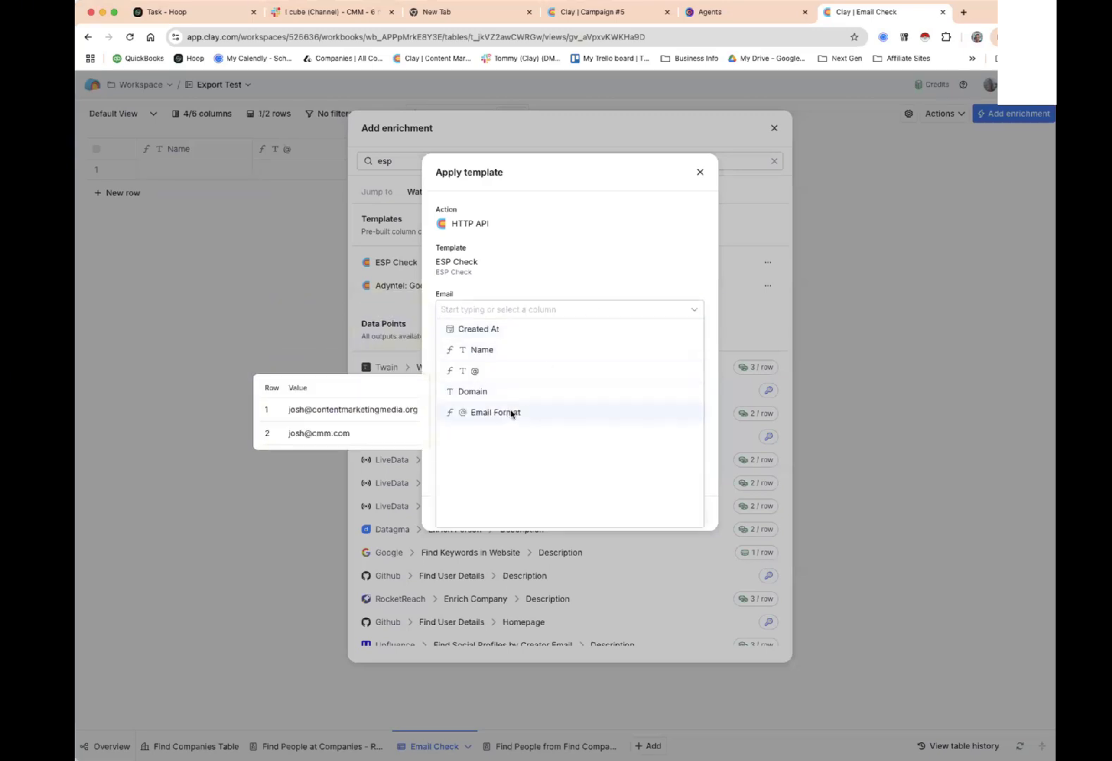
left_click(511, 413)
left_click(694, 517)
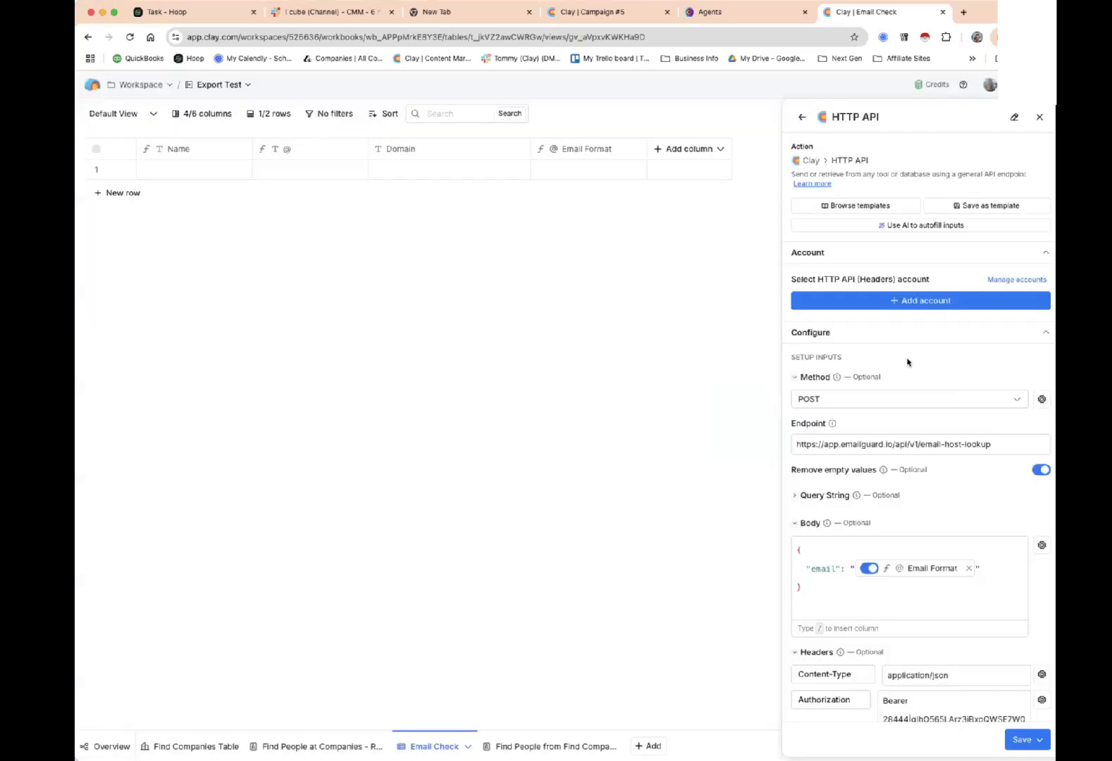
scroll(907, 362, "down", 5)
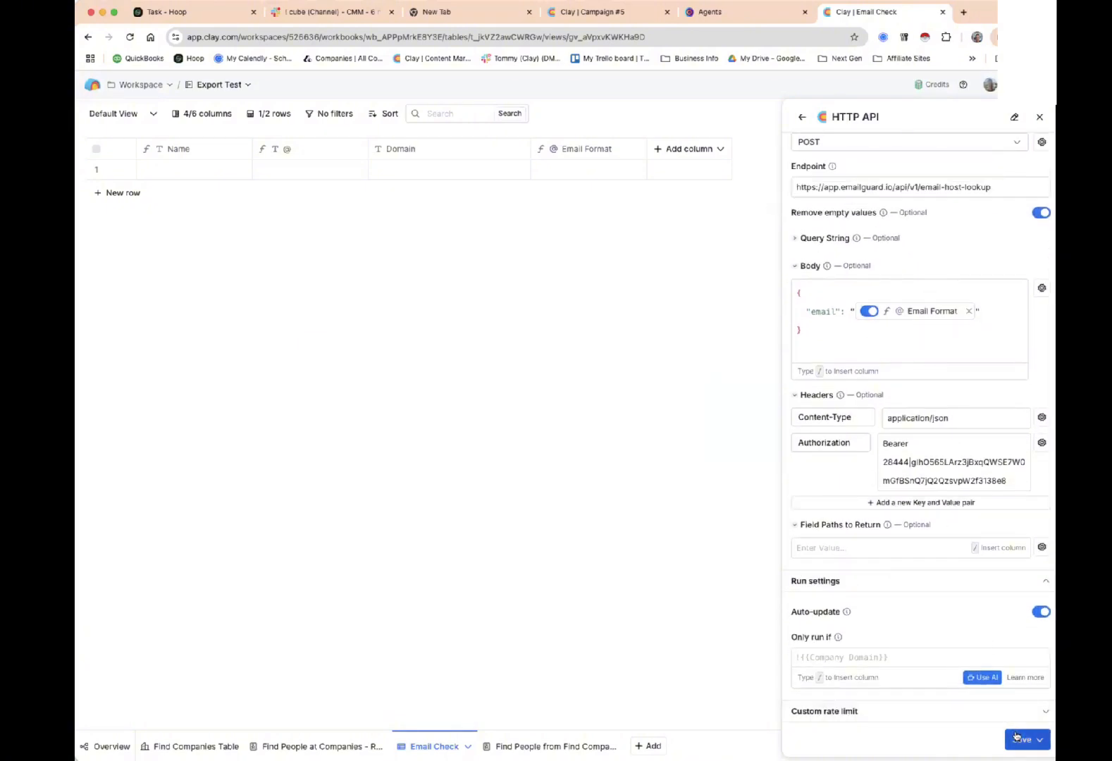
left_click(1016, 737)
left_click(966, 691)
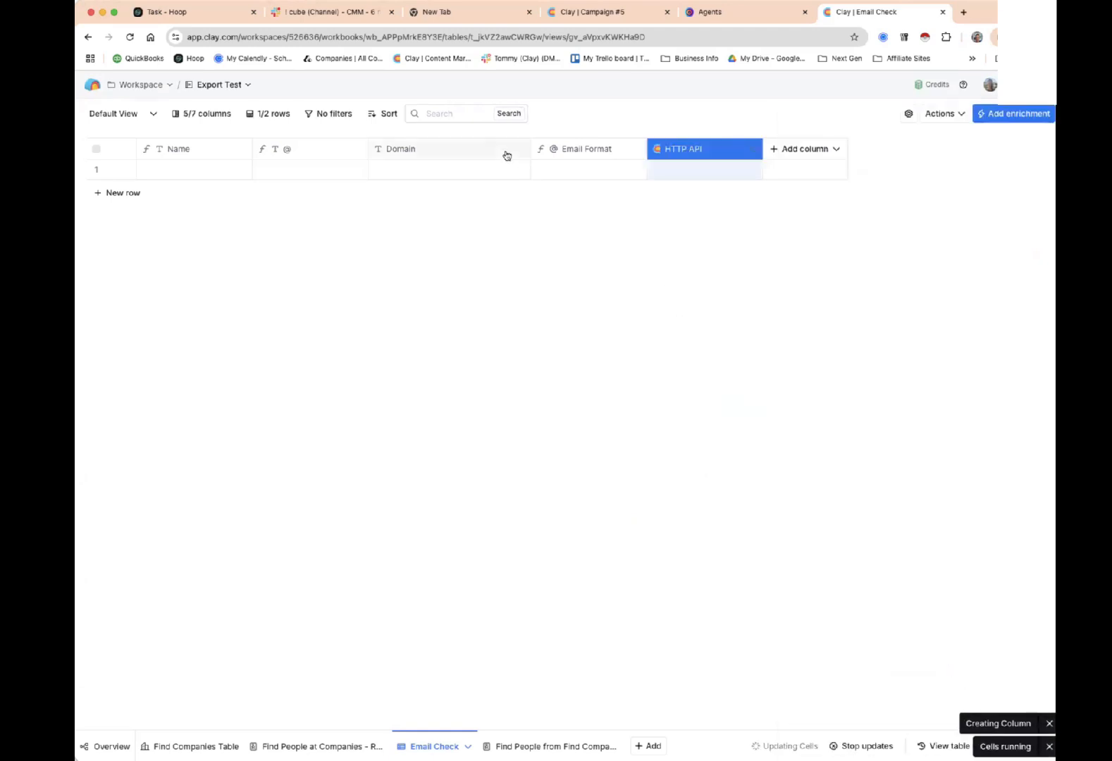
Enter a name in row 1's Name cell and add a third row.
left_click(224, 170)
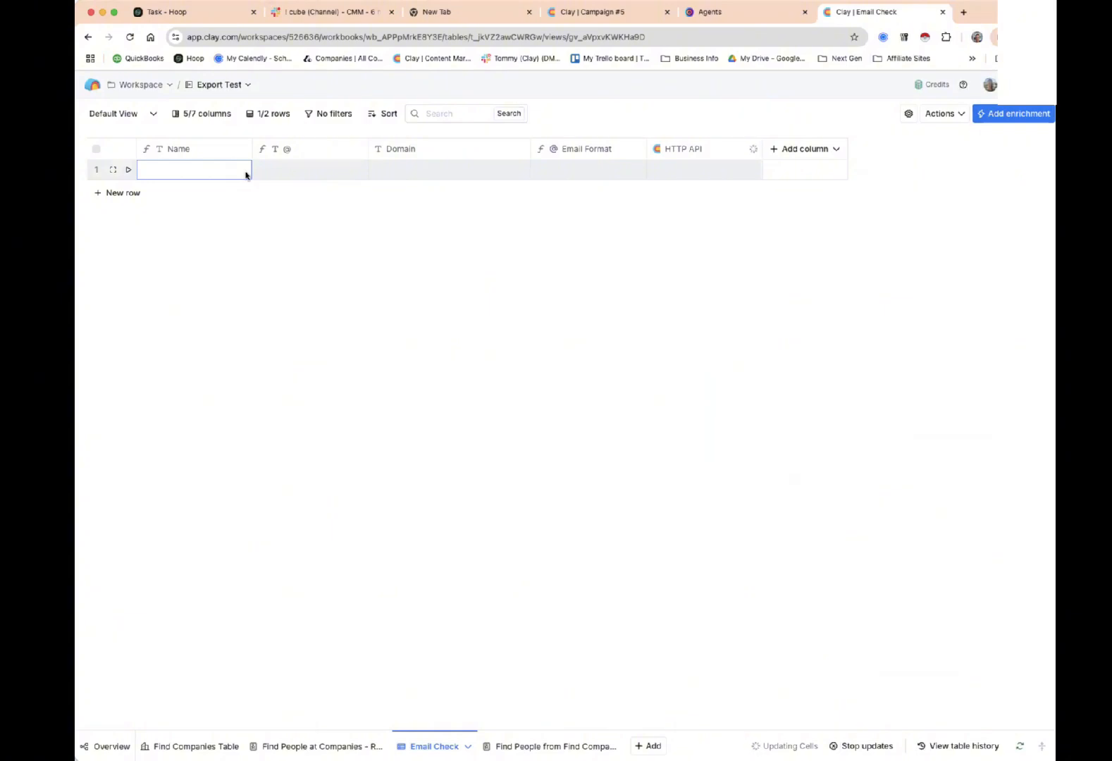
type("josh")
key("Tab")
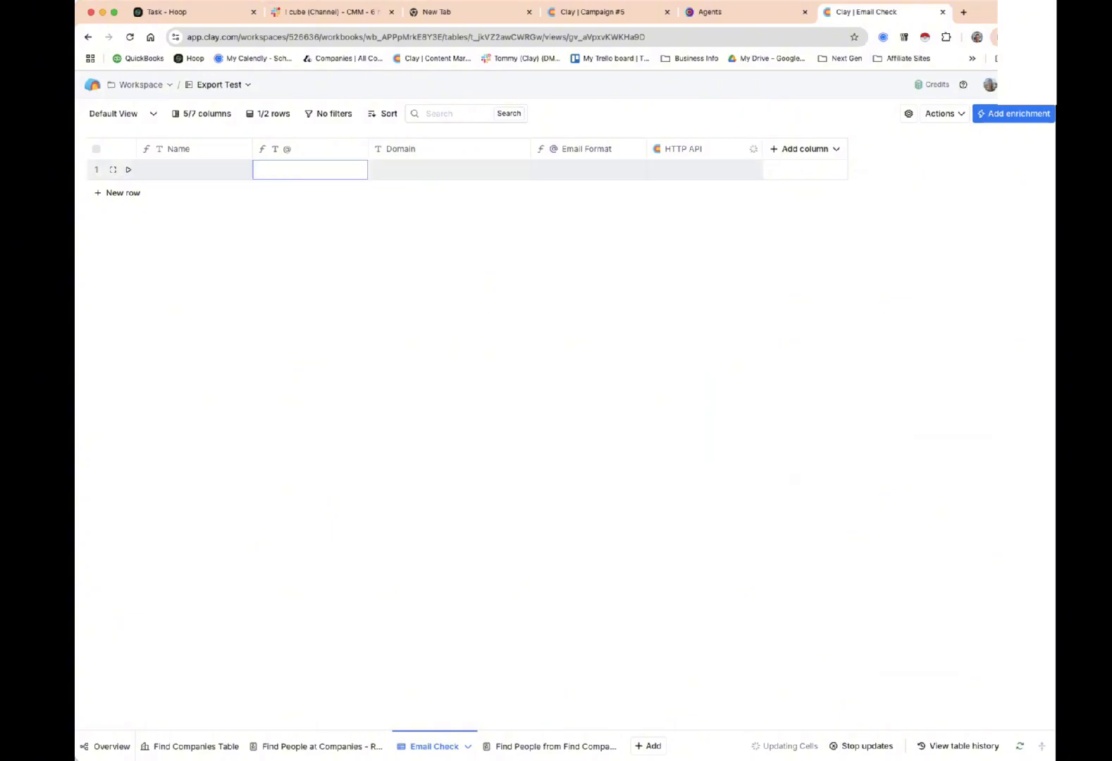
left_click(126, 194)
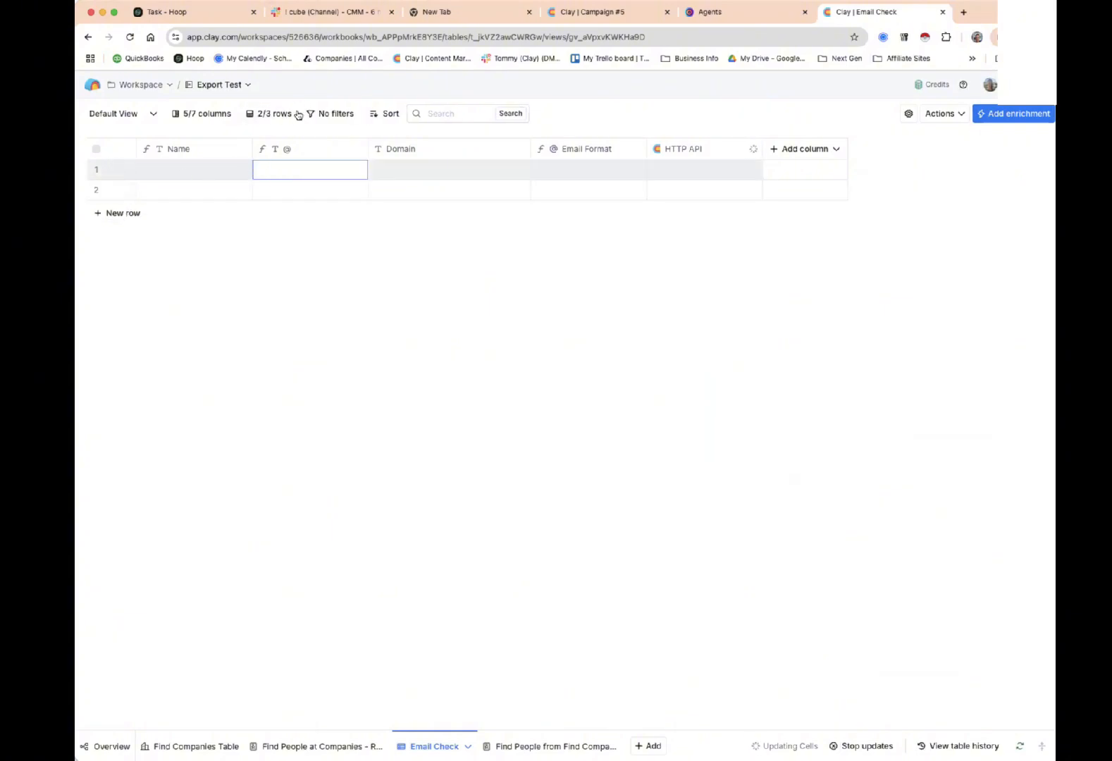
Reload the page and delete the errored third row.
left_click(130, 36)
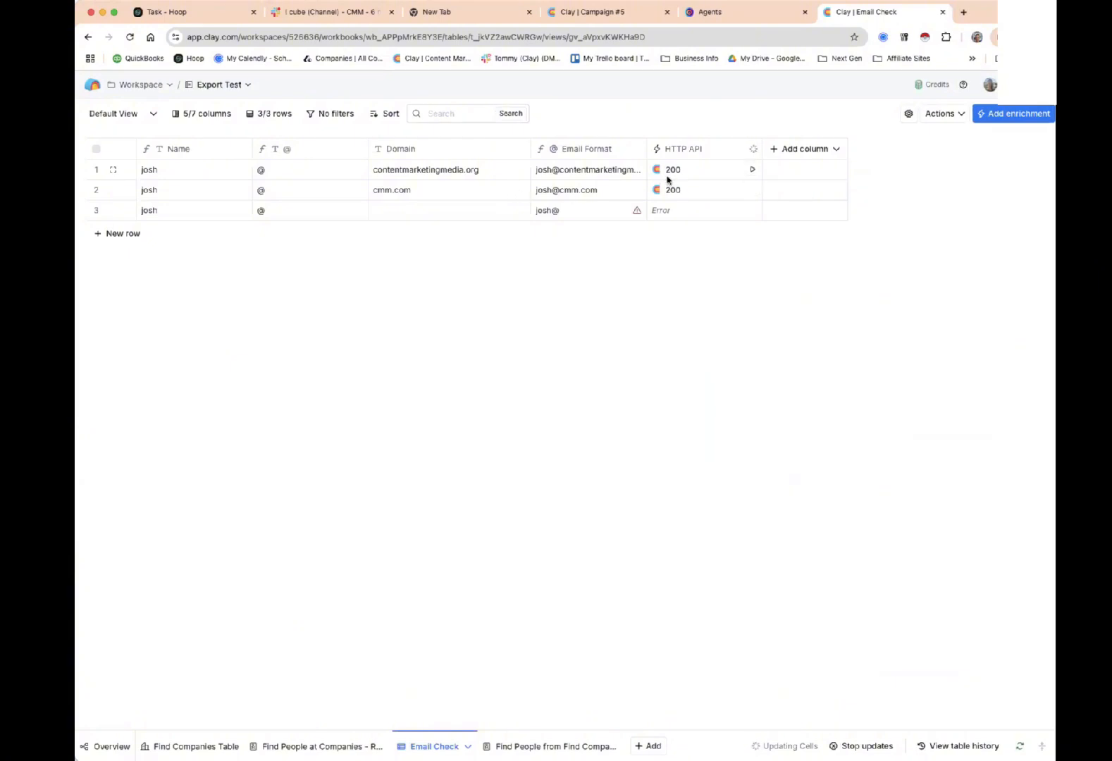
left_click(96, 210)
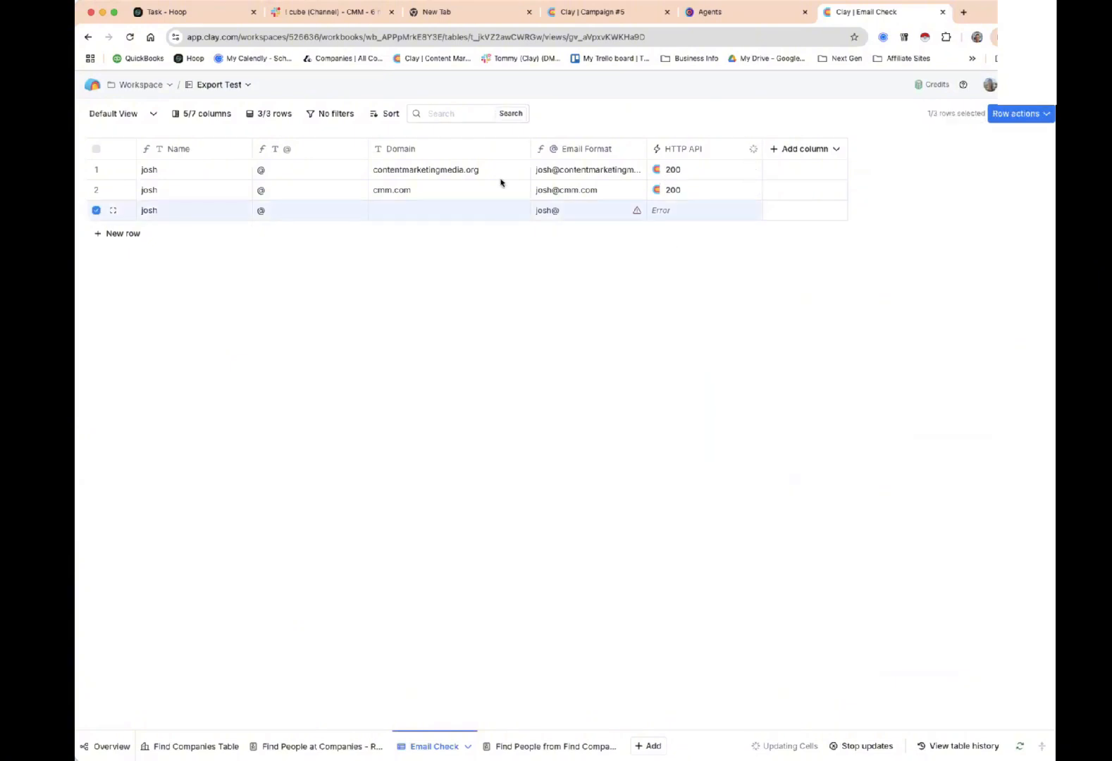
left_click(1006, 116)
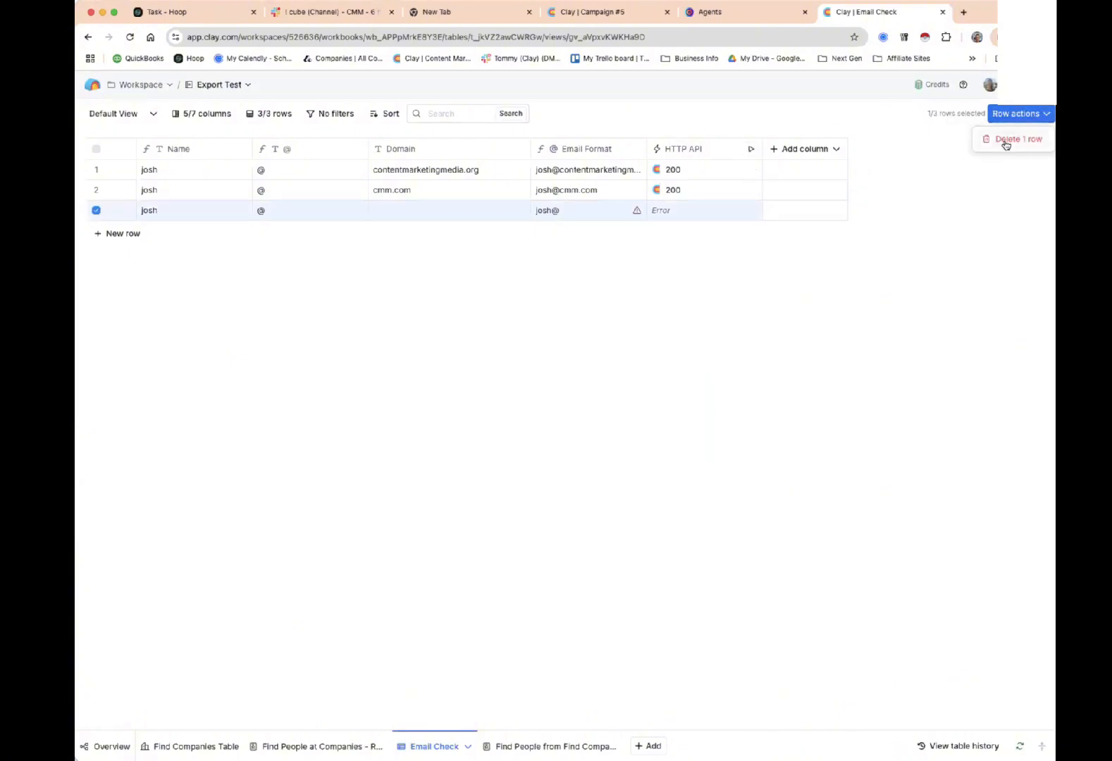
left_click(1008, 140)
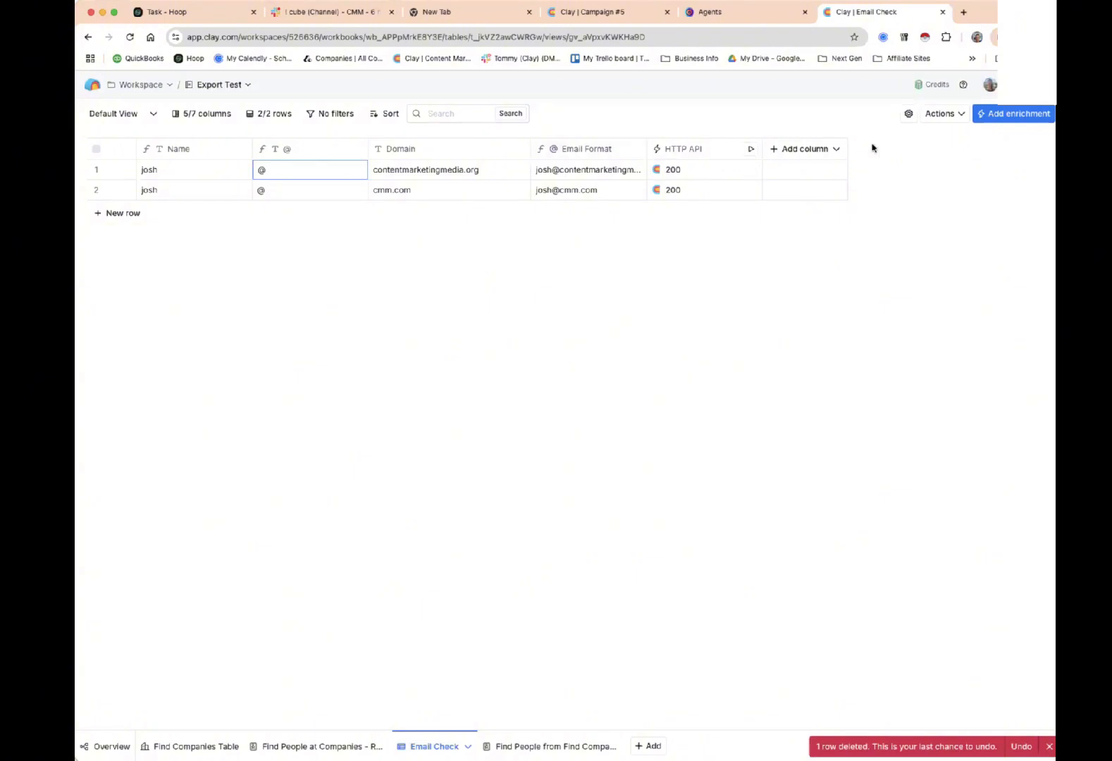
left_click(944, 117)
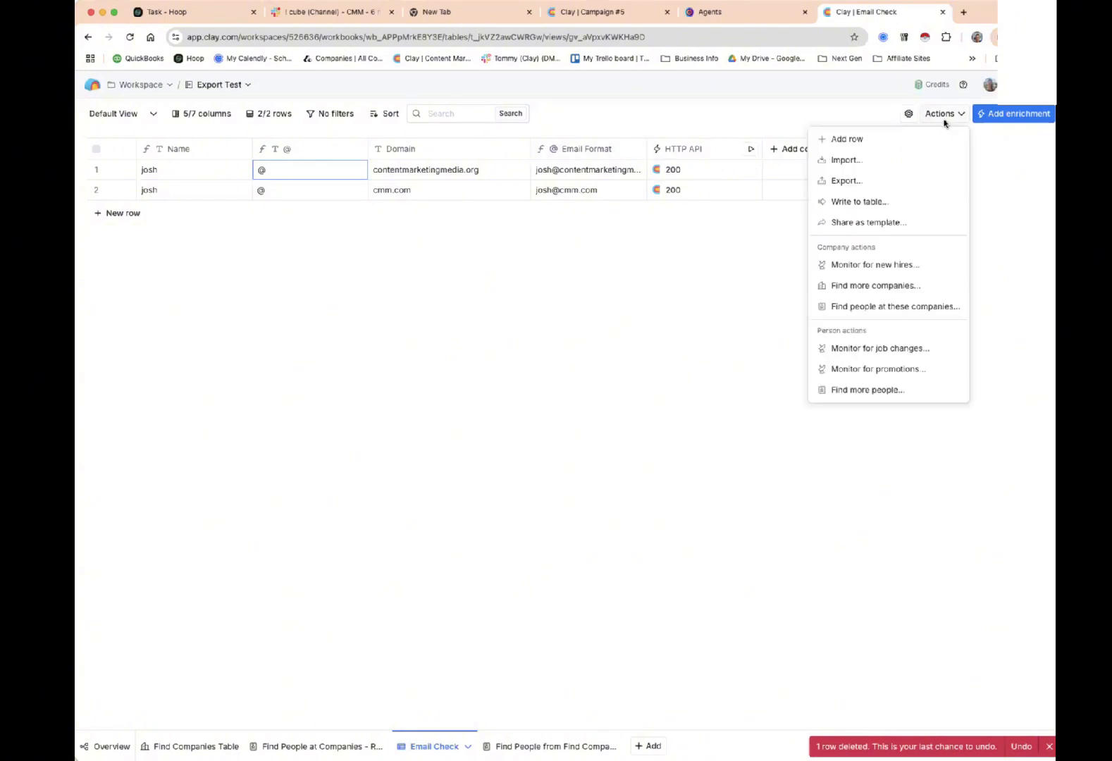
left_click(908, 157)
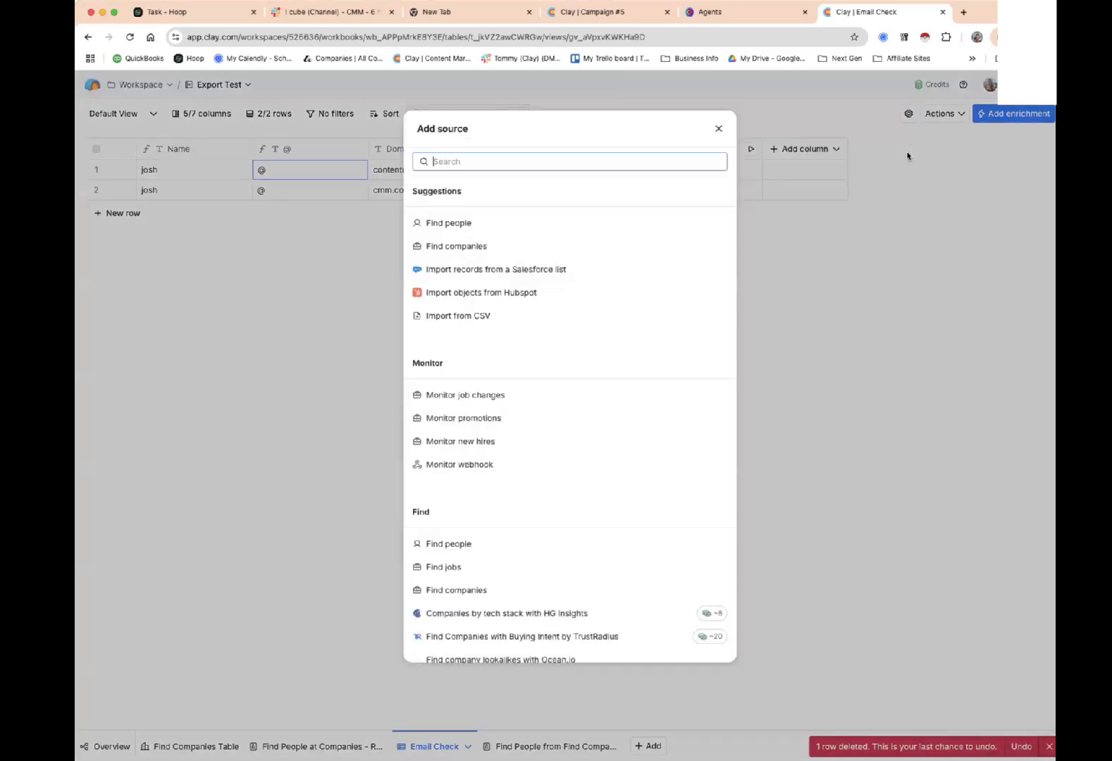
left_click(505, 319)
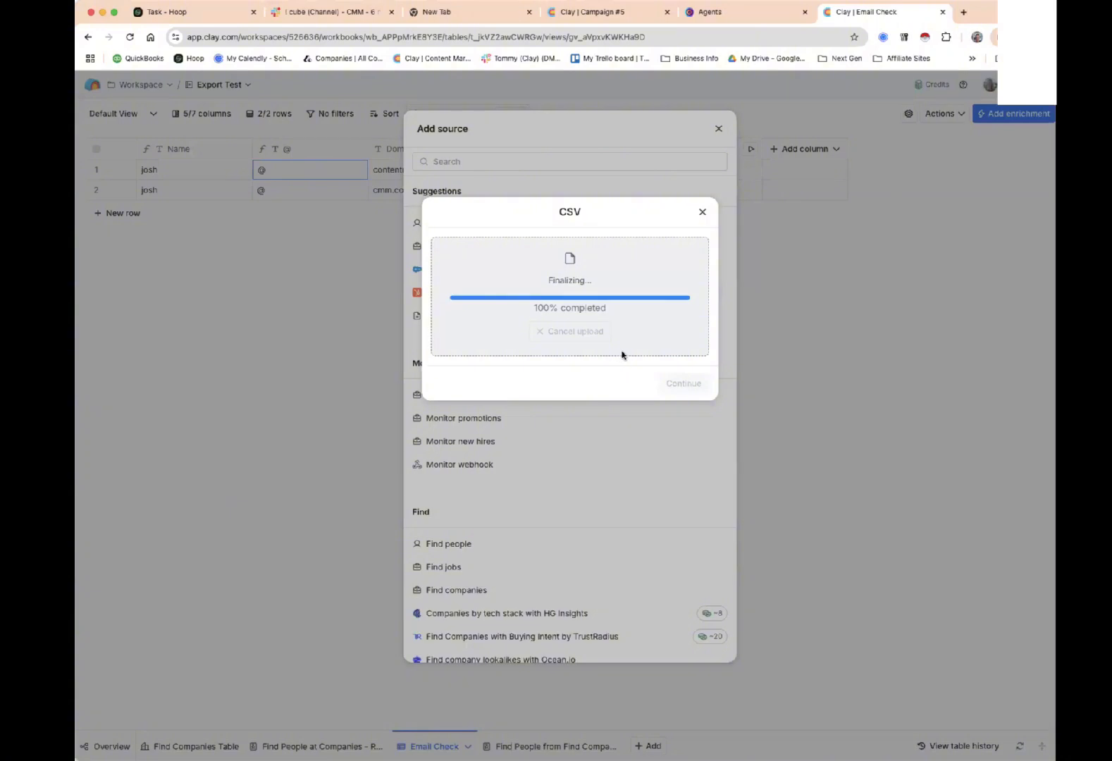
left_click(683, 431)
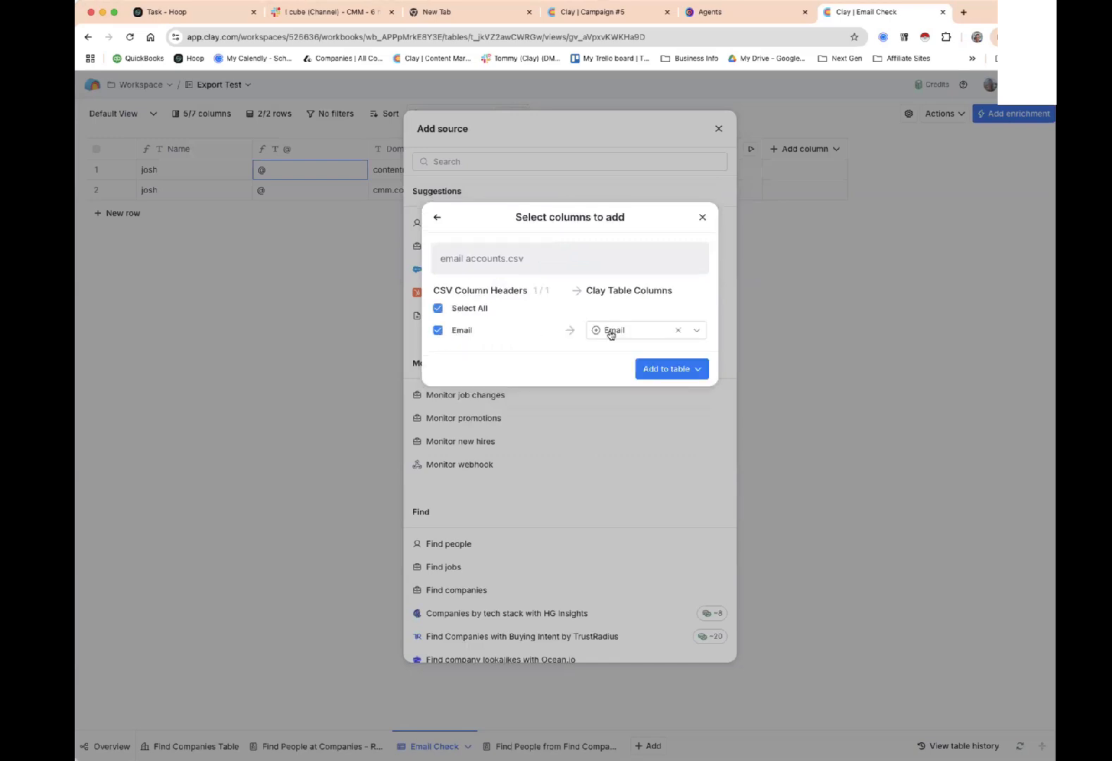
left_click(613, 332)
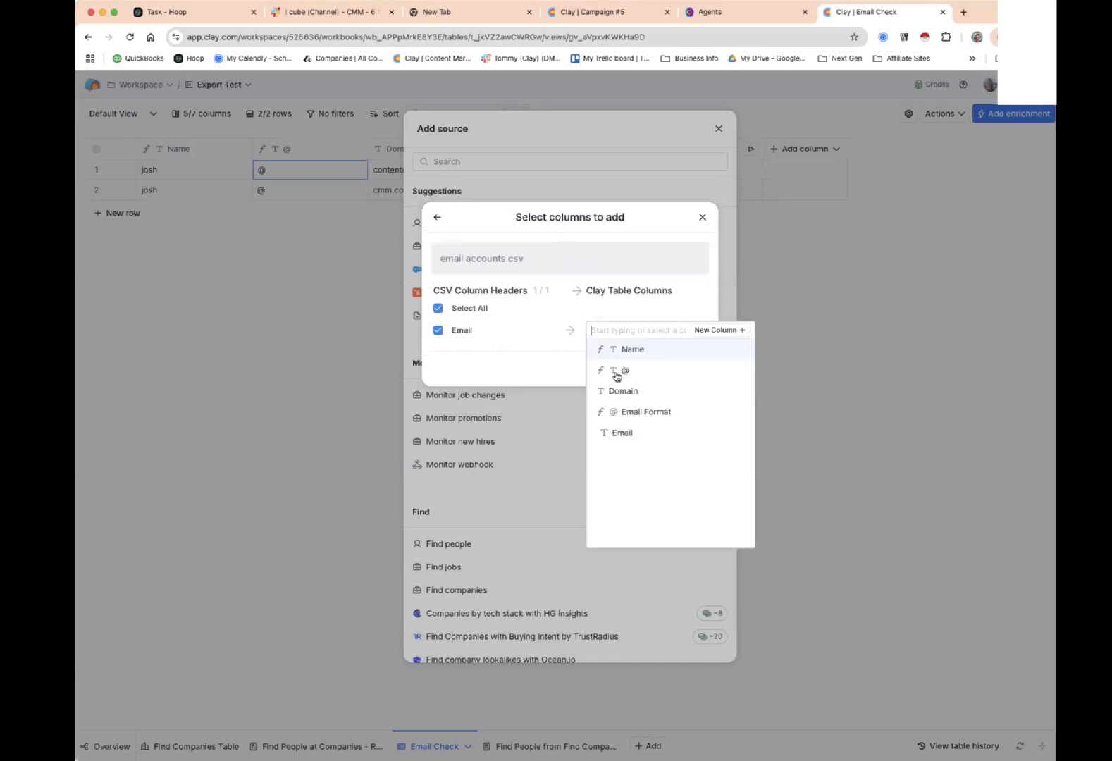
left_click(629, 392)
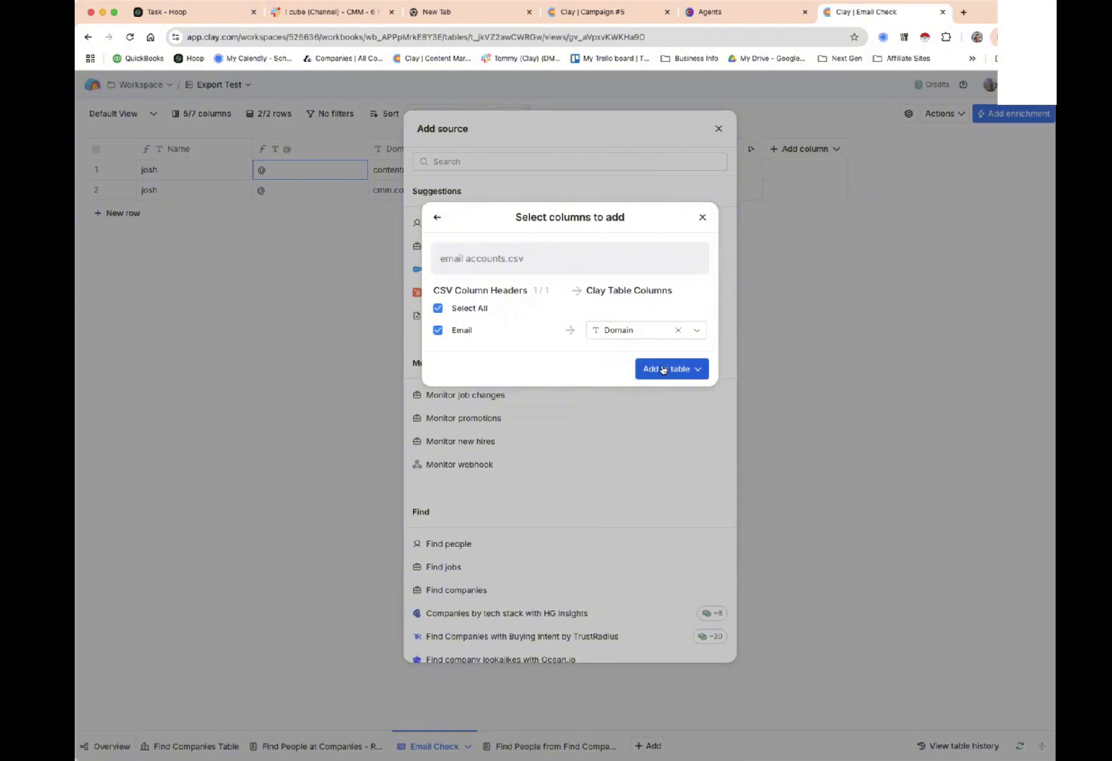
left_click(702, 217)
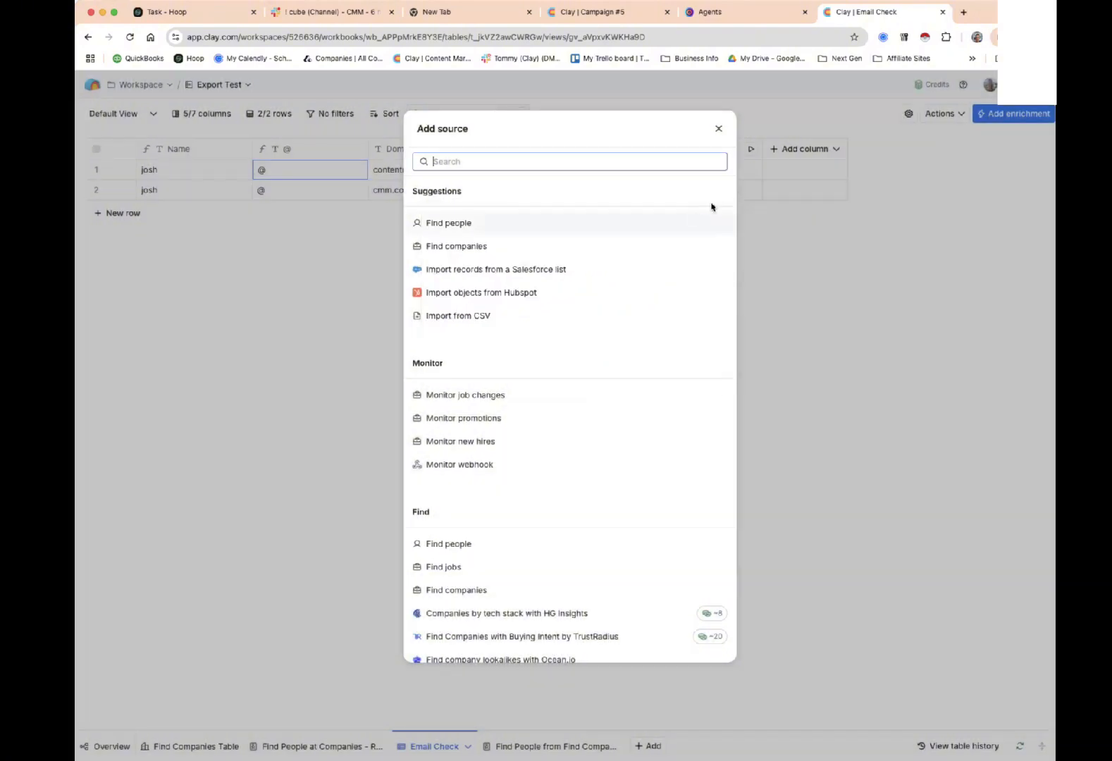
left_click(718, 129)
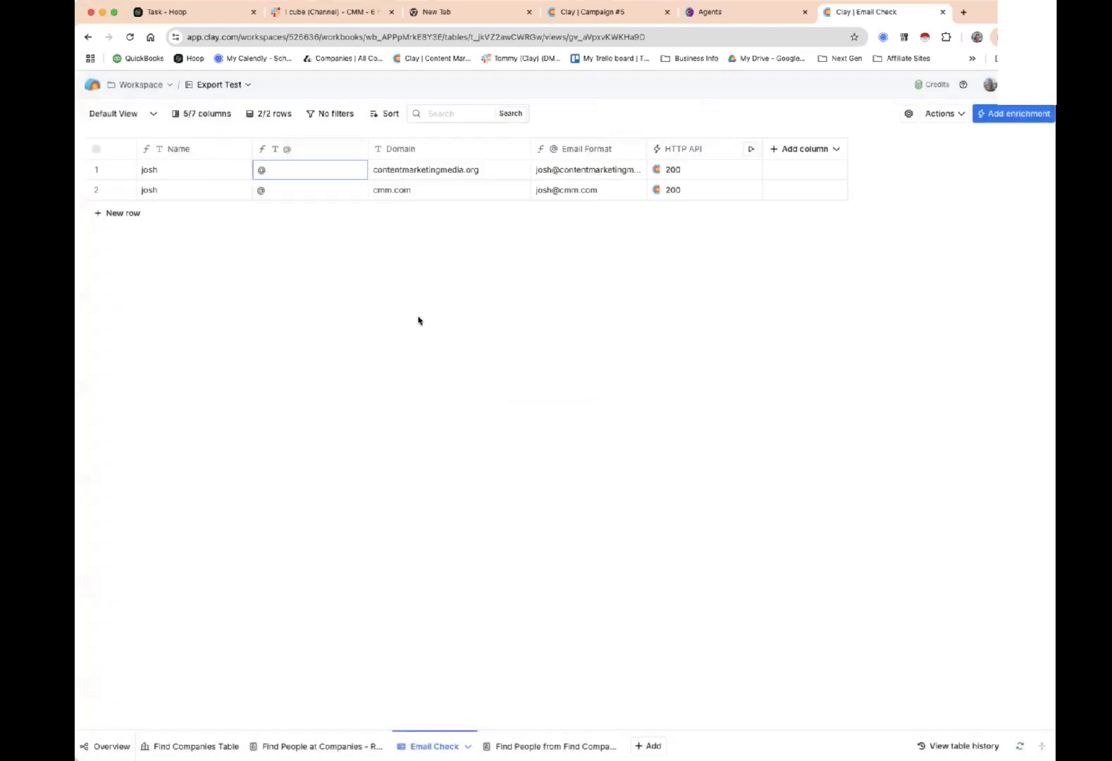
Collapse the email-finder Waterfall columns in the Find People from Find Companies sheet, then go back to Email Check.
left_click(329, 737)
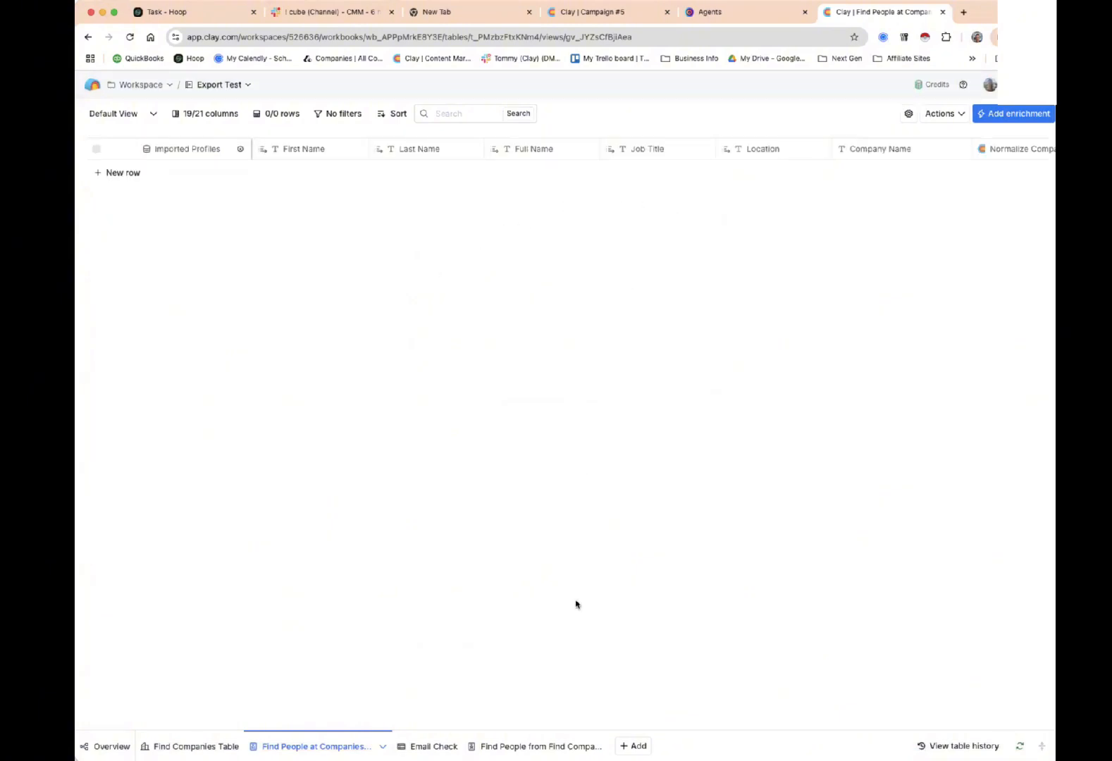
left_click(539, 746)
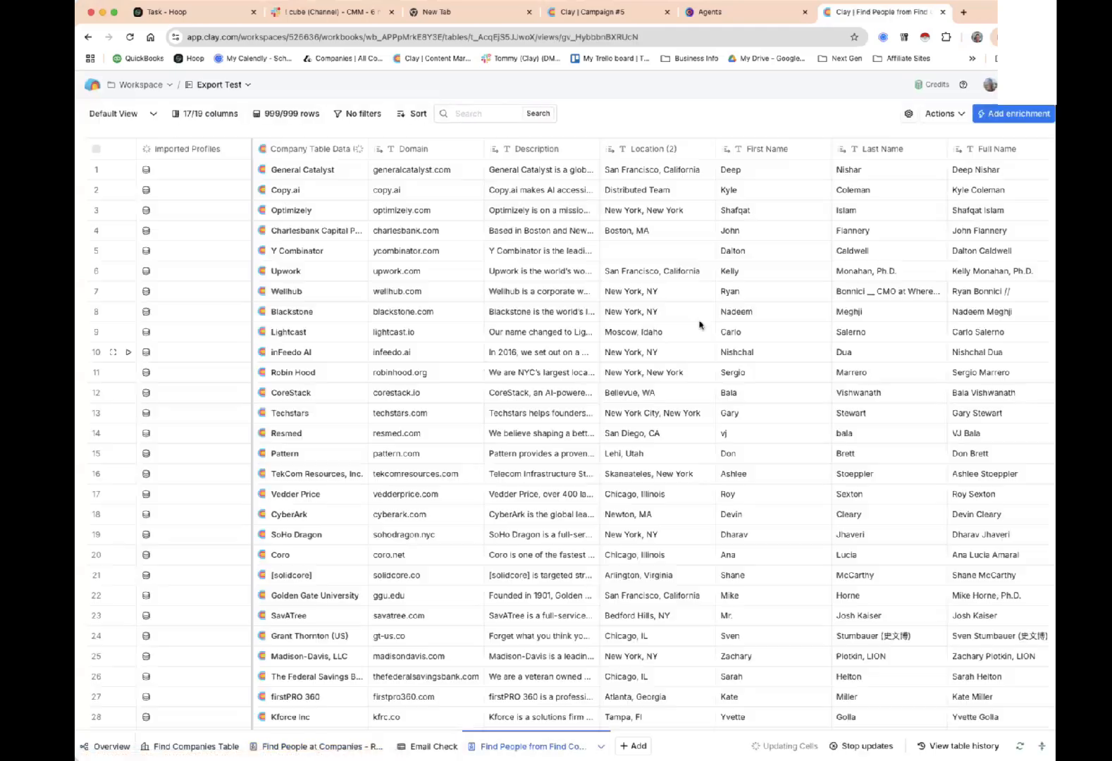
scroll(712, 314, "right", 10)
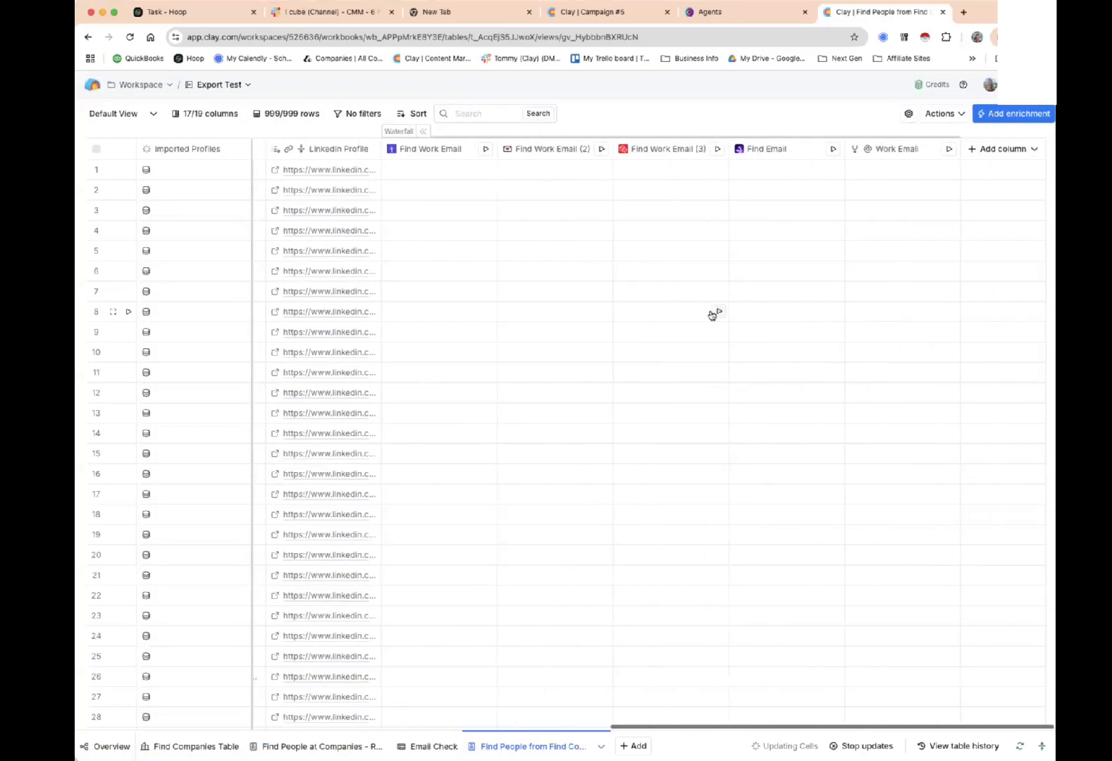
left_click(423, 131)
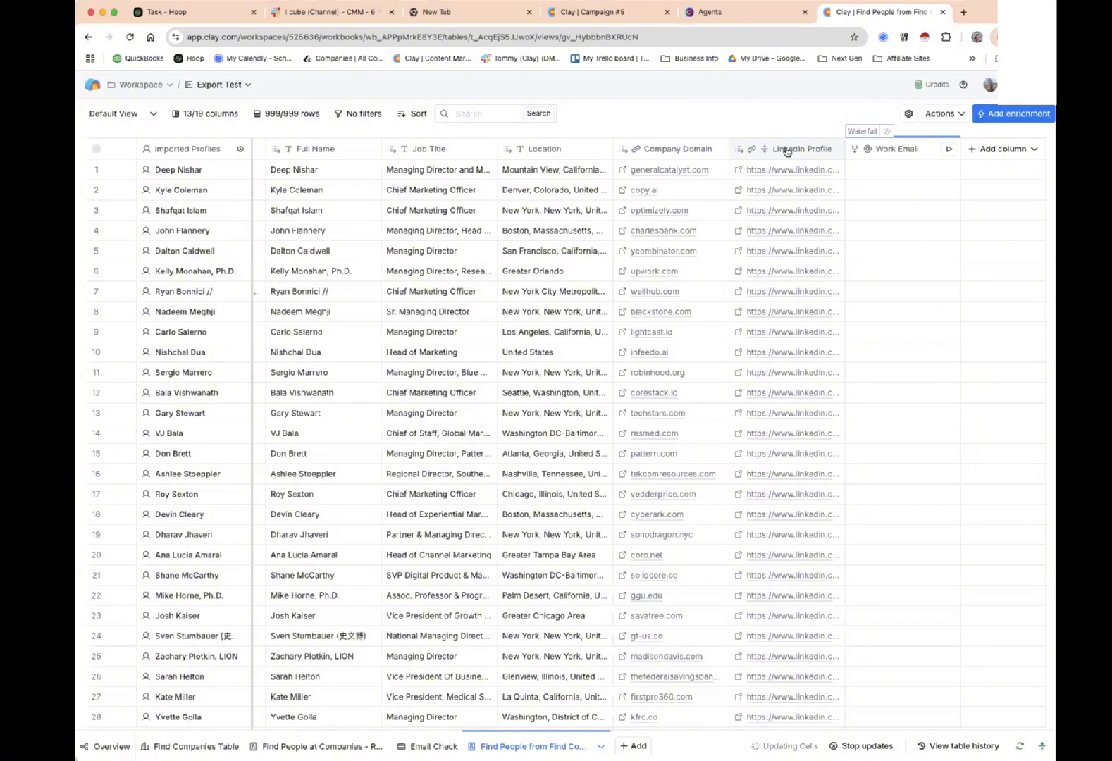
left_click(430, 746)
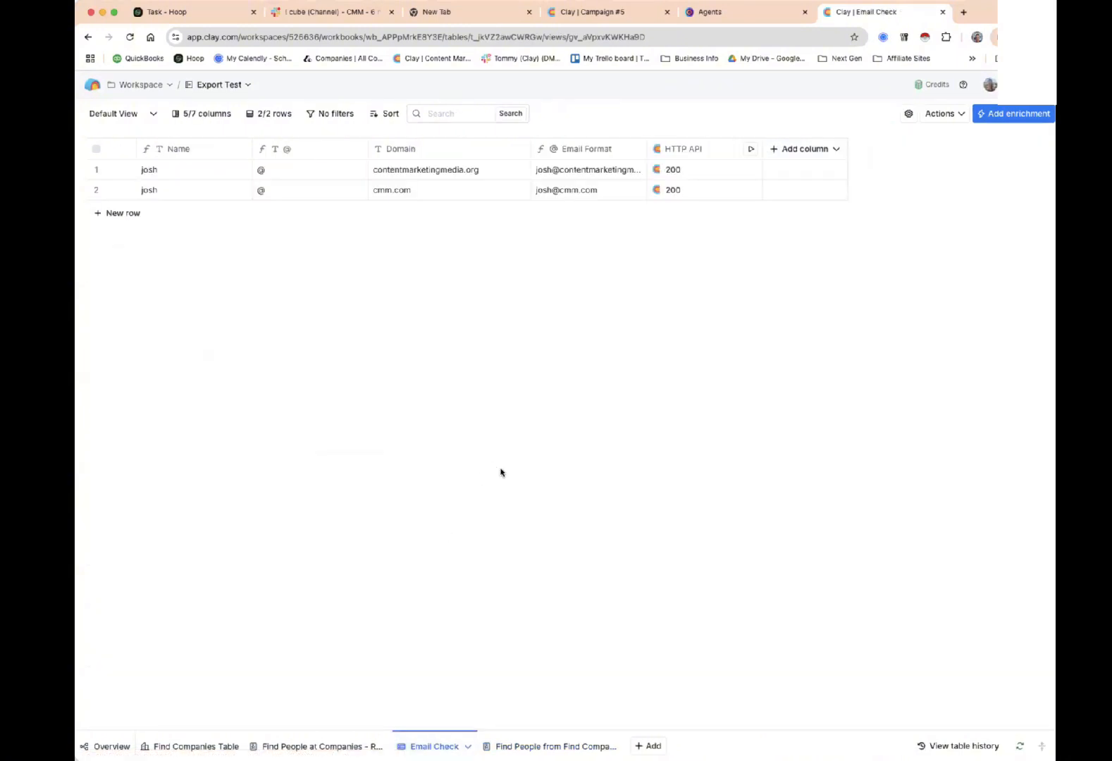
Add the Email Host field from row 1's HTTP API response data as a new column.
left_click(712, 171)
left_click(751, 170)
left_click(794, 175)
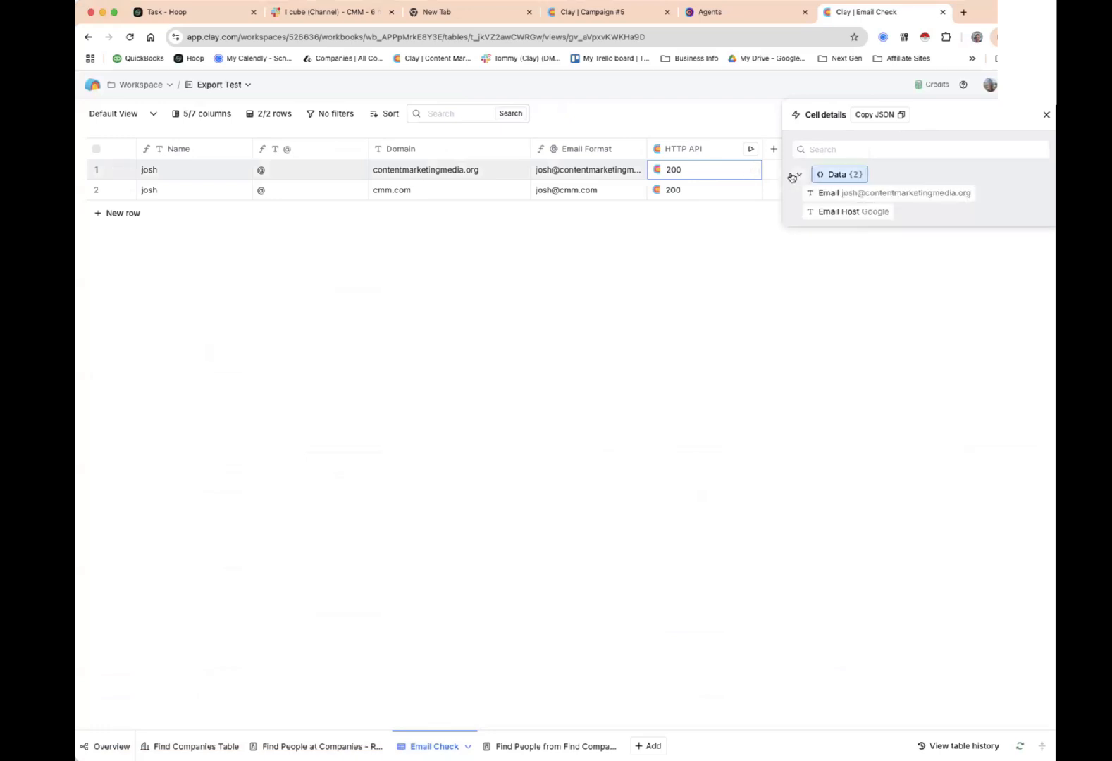
left_click(1008, 213)
left_click(1013, 252)
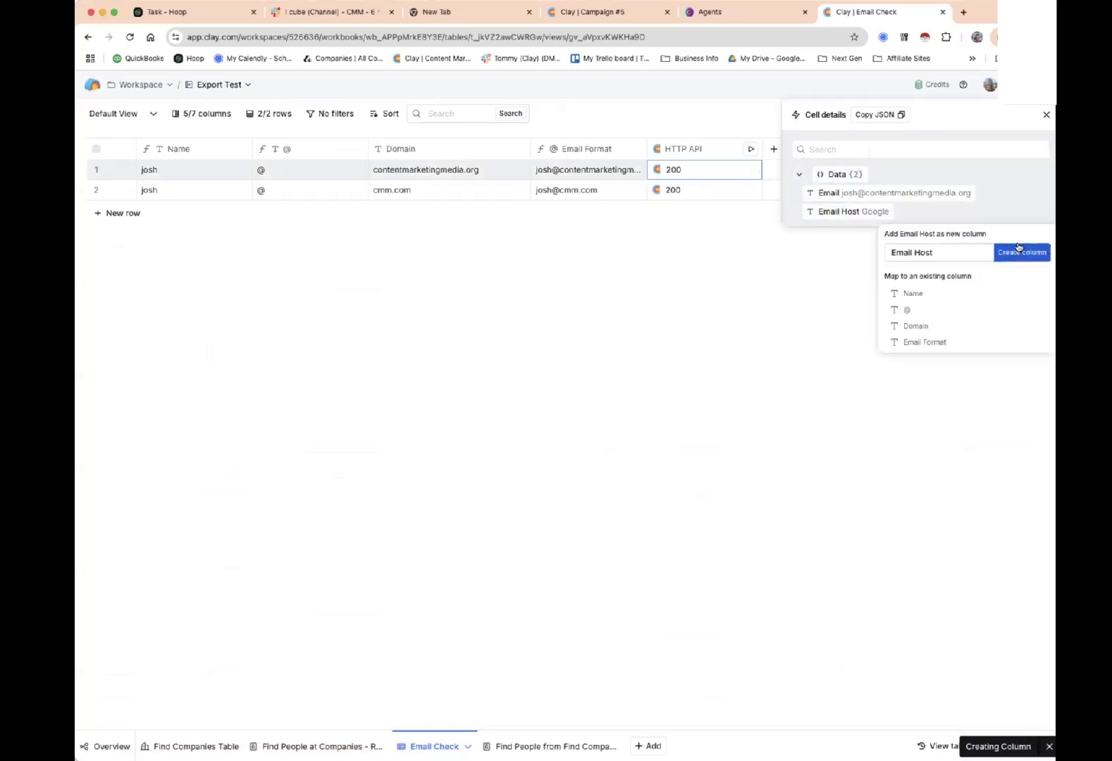
Close the cell details panel after rechecking row 1's API result.
left_click(1046, 114)
left_click(1045, 114)
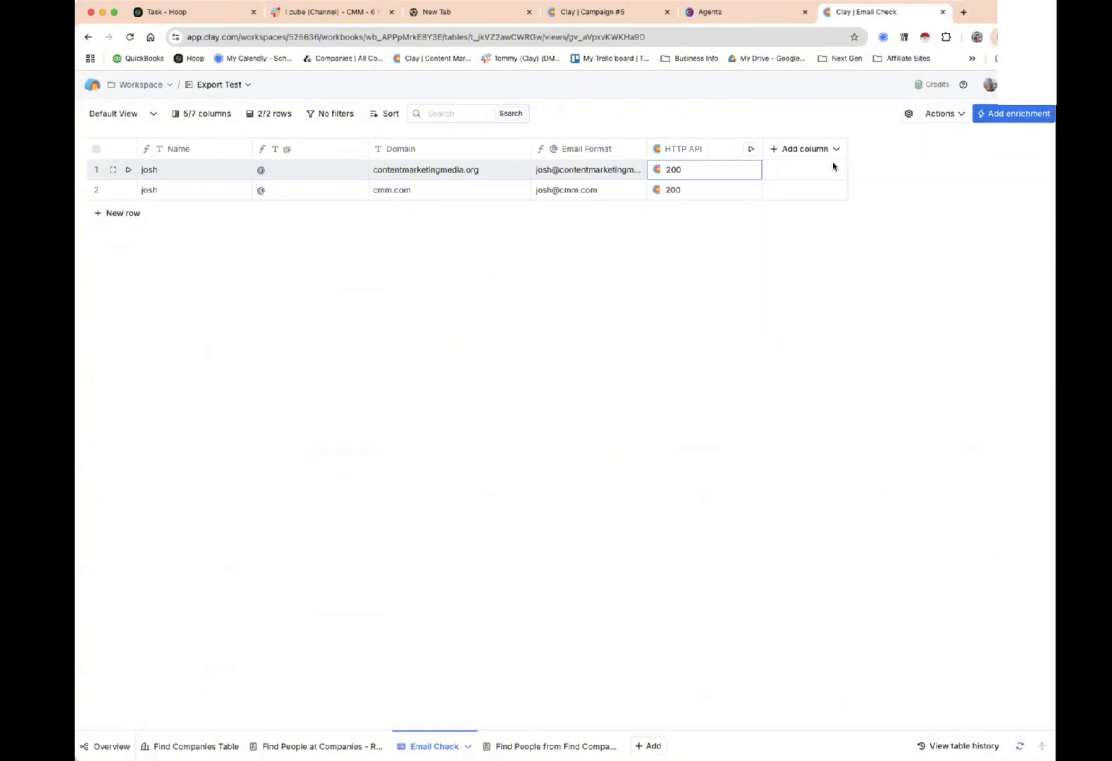
left_click(710, 174)
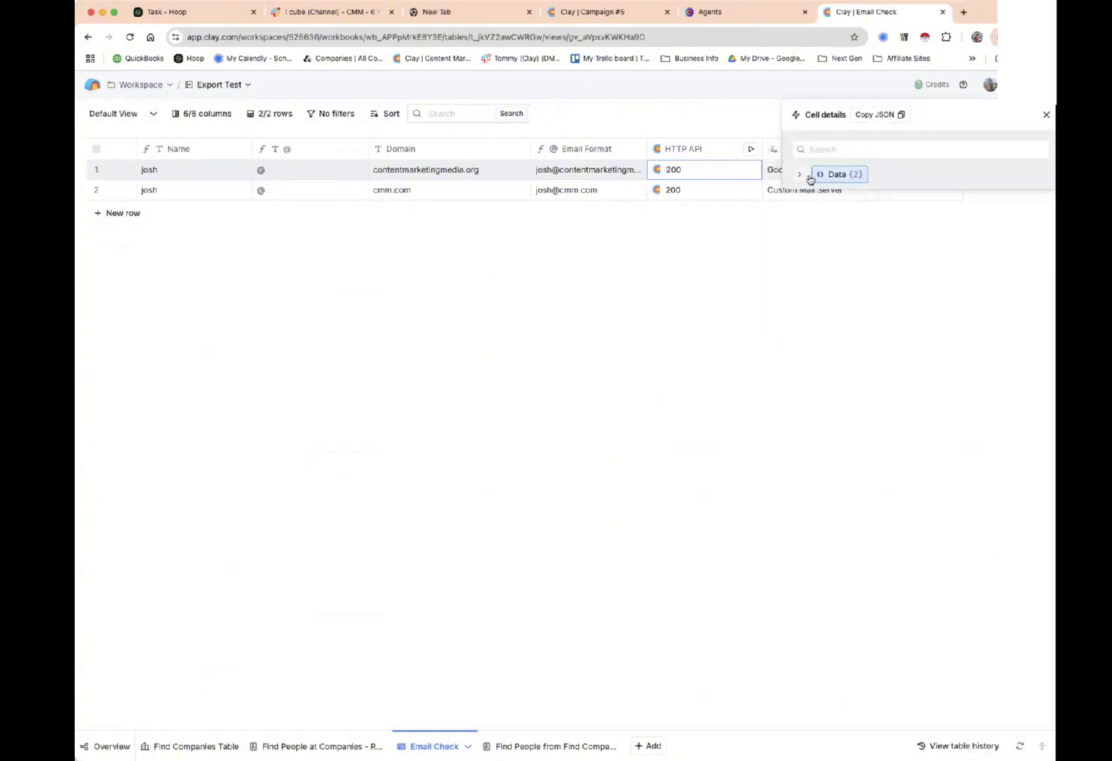
key("Escape")
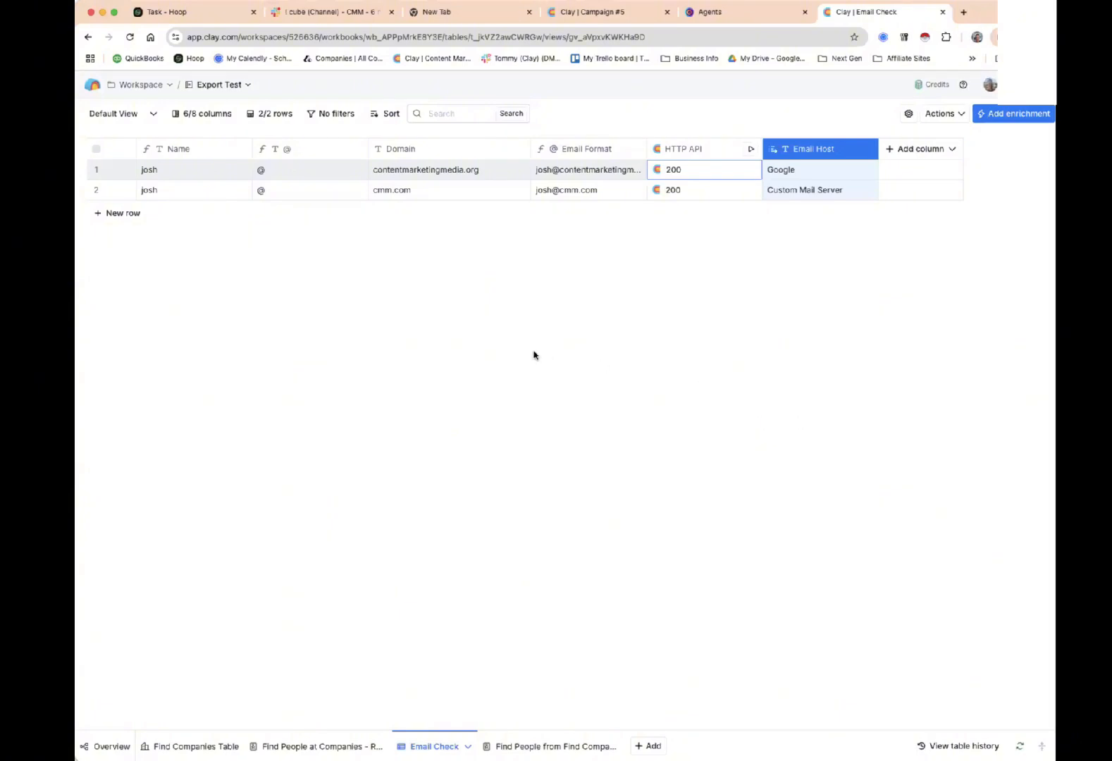
left_click(812, 147)
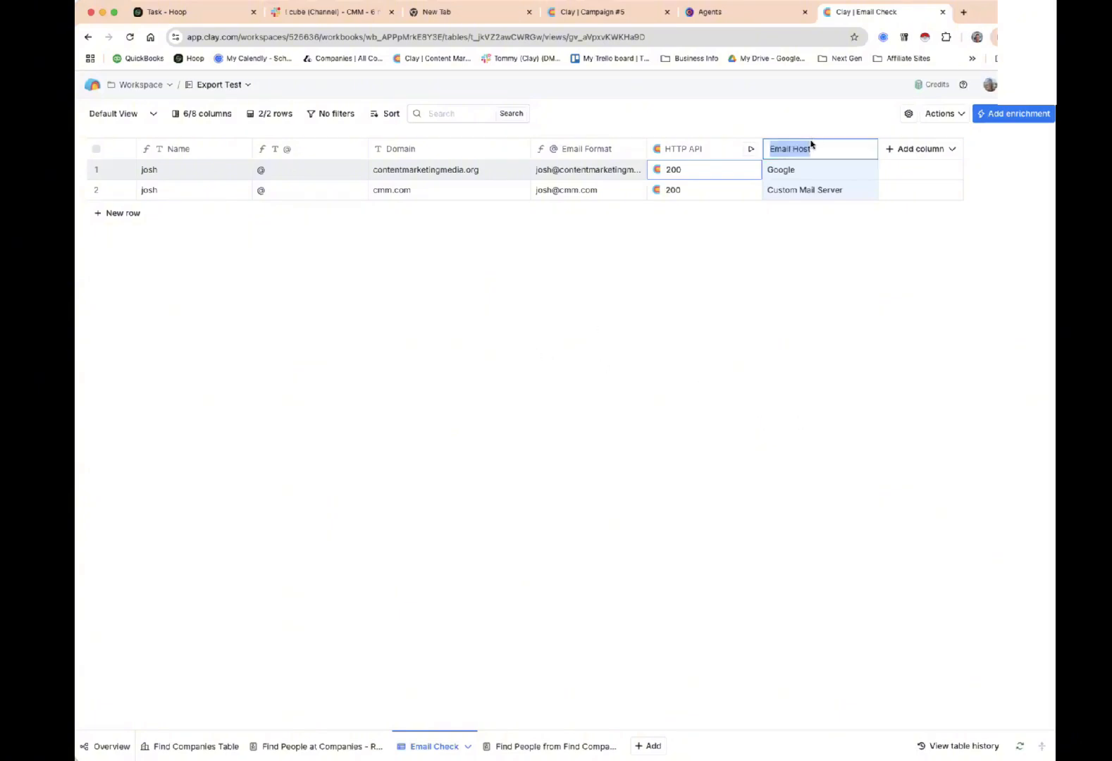
left_click(770, 121)
left_click(329, 115)
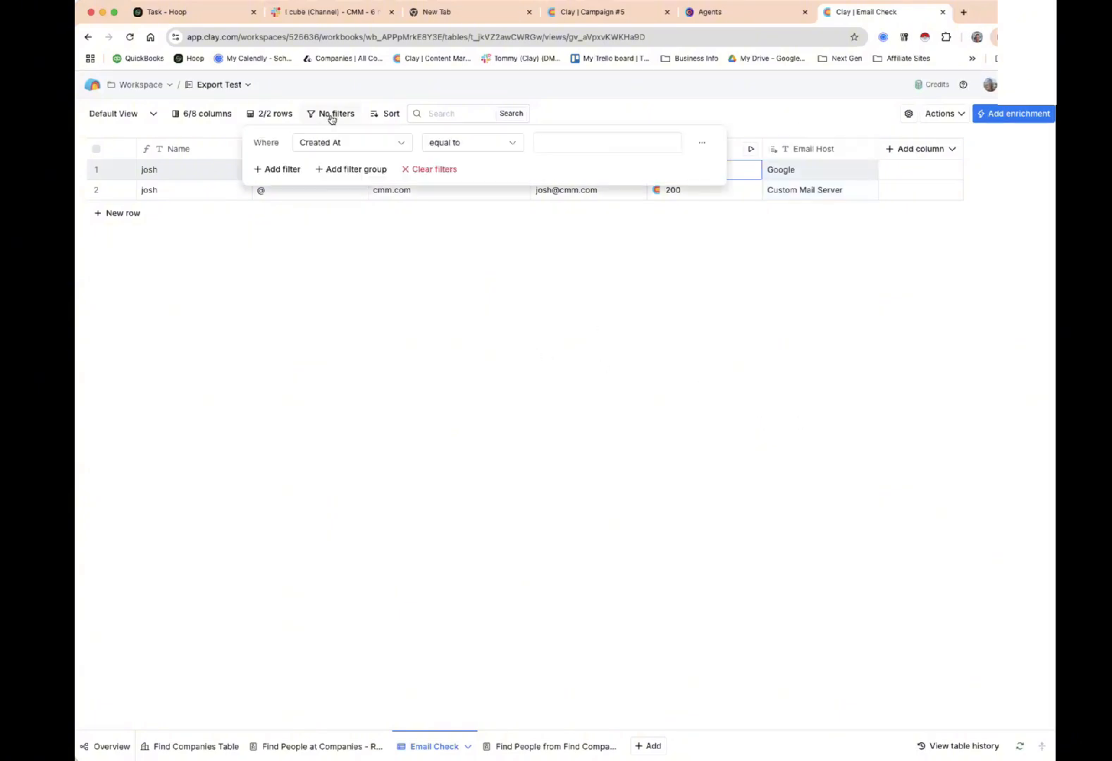
left_click(373, 142)
left_click(367, 296)
left_click(476, 150)
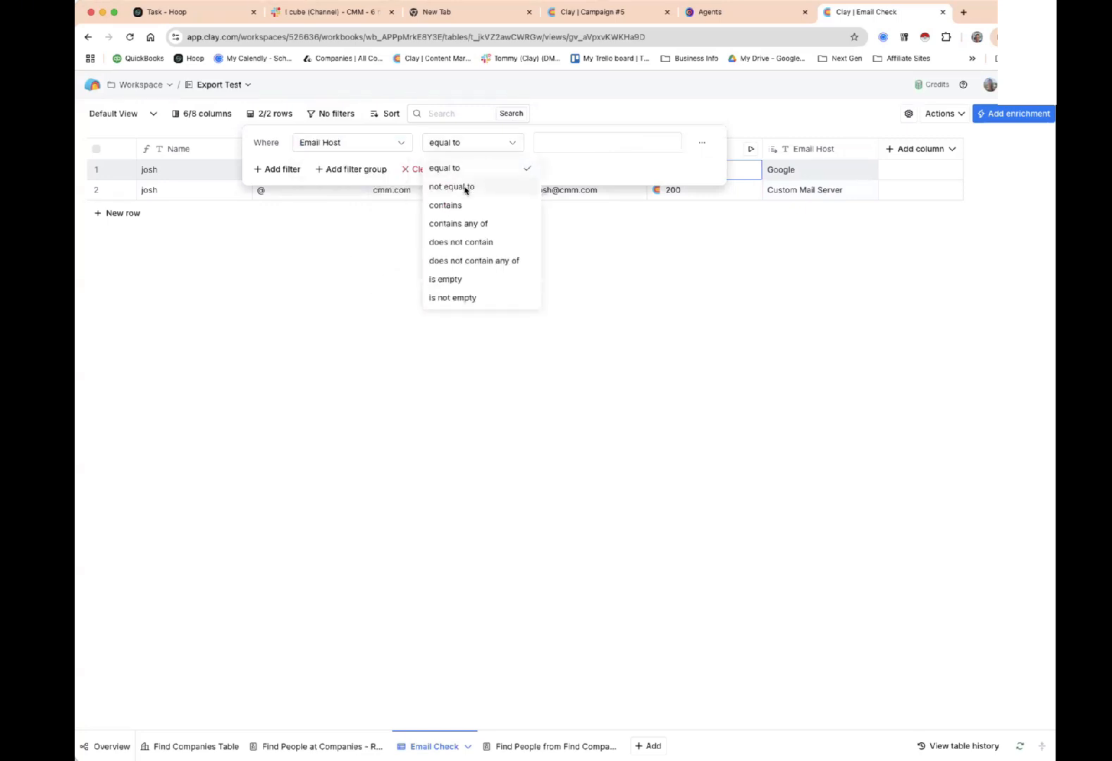
left_click(464, 187)
left_click(585, 140)
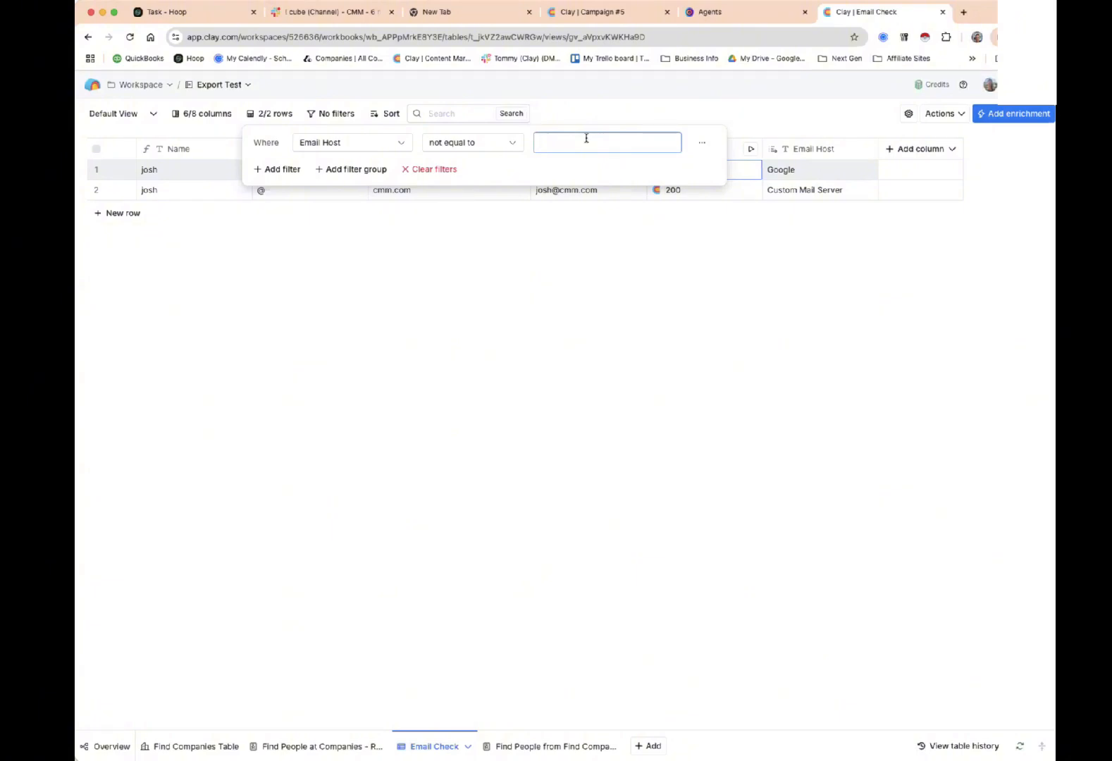
left_click(584, 111)
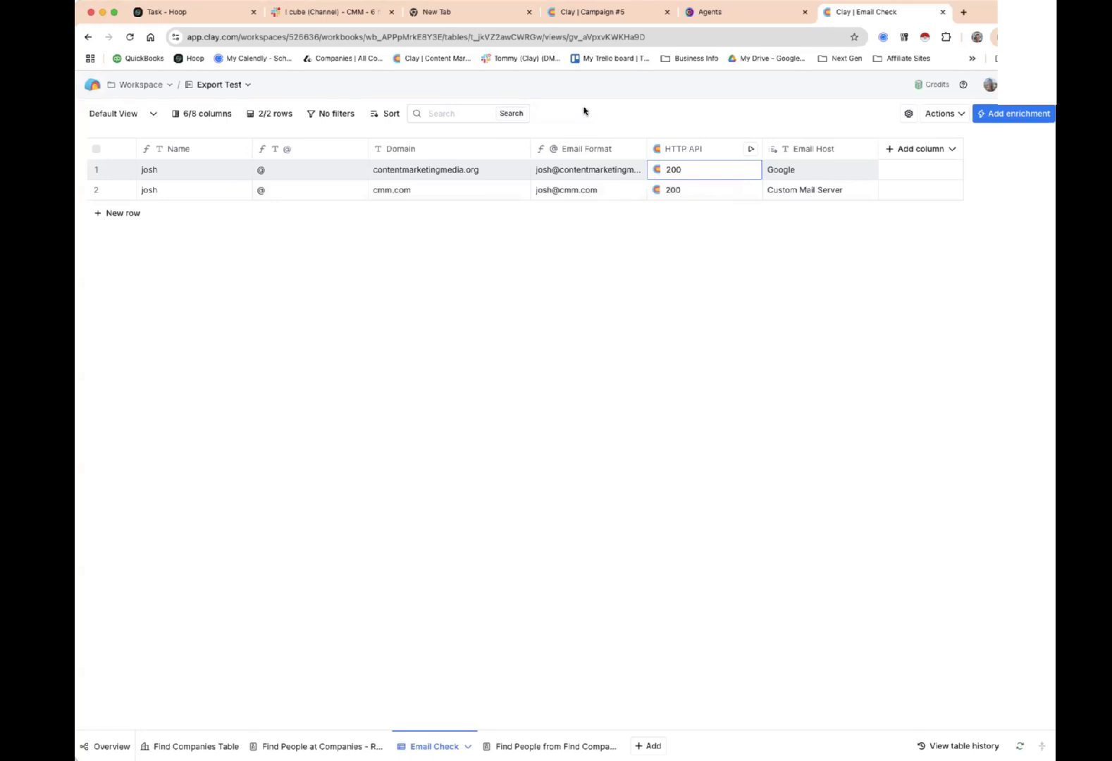